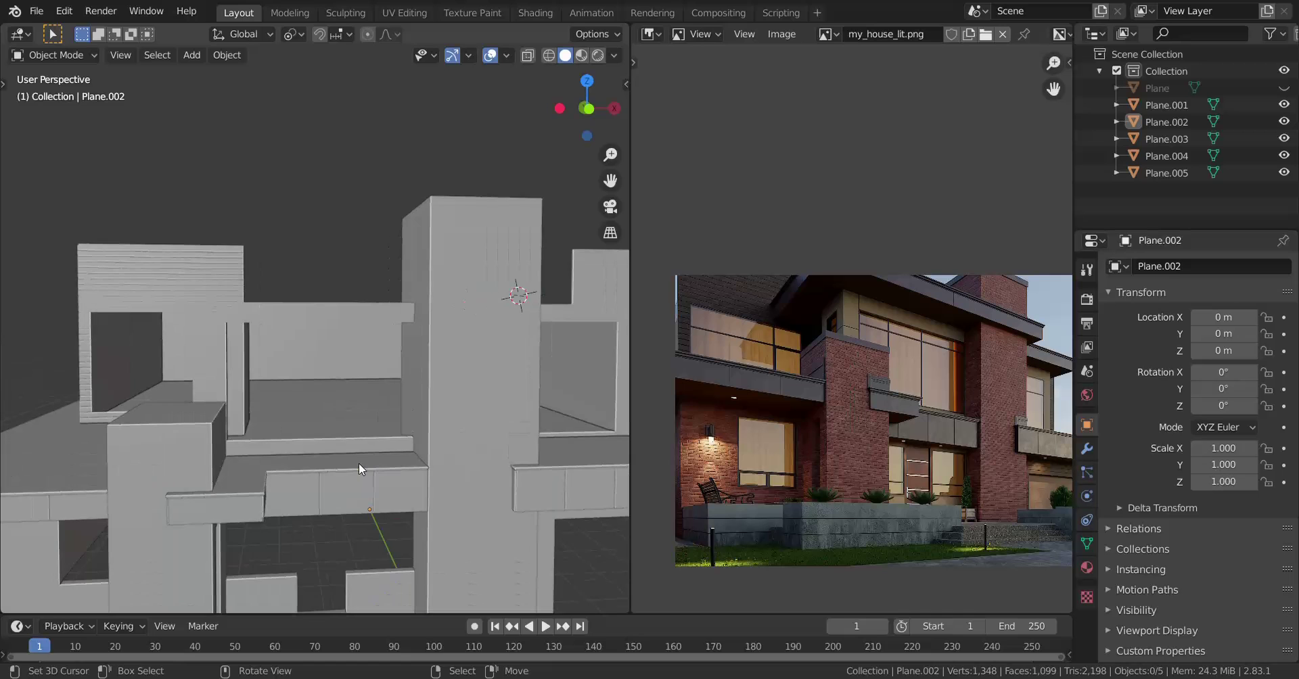
# Examine the upper-storey walls, window openings and roof slab from several angles against the house reference.
pyautogui.moveTo(358, 463)
pyautogui.mouseDown(button='middle')
pyautogui.moveTo(407, 468)
pyautogui.moveTo(372, 483)
pyautogui.mouseUp(button='middle')
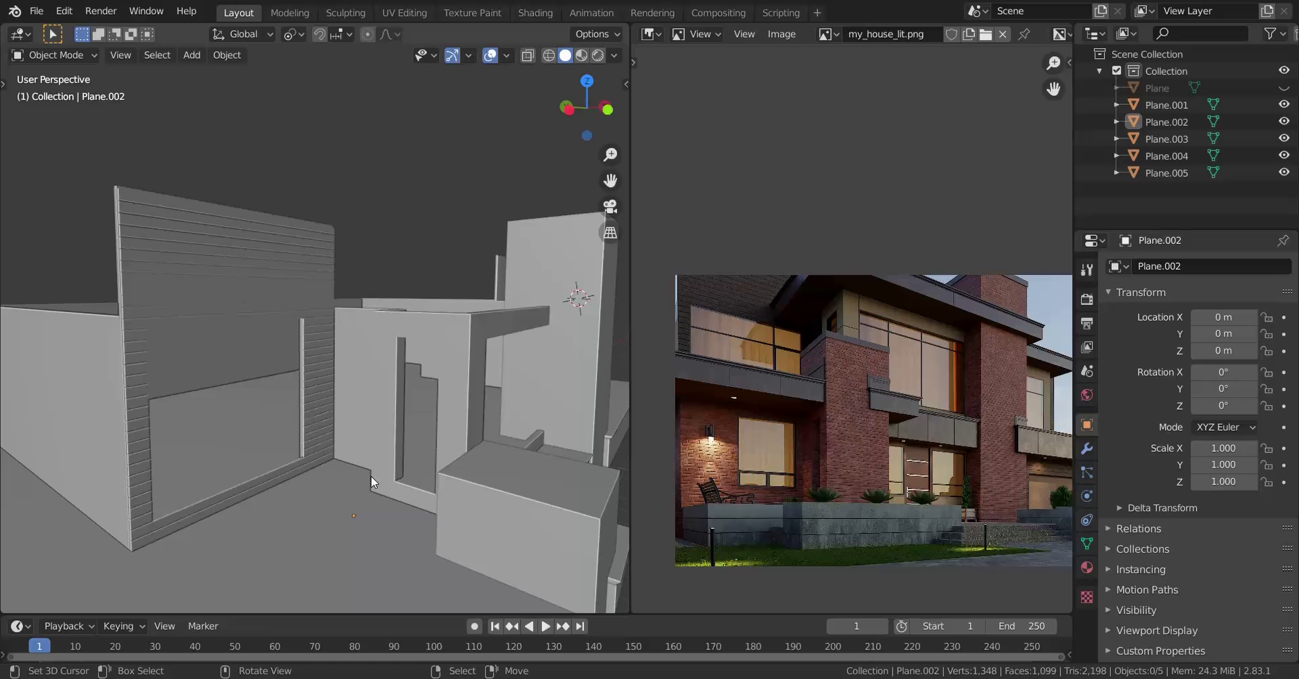
pyautogui.moveTo(444, 482); pyautogui.dragTo(358, 464, button='middle')
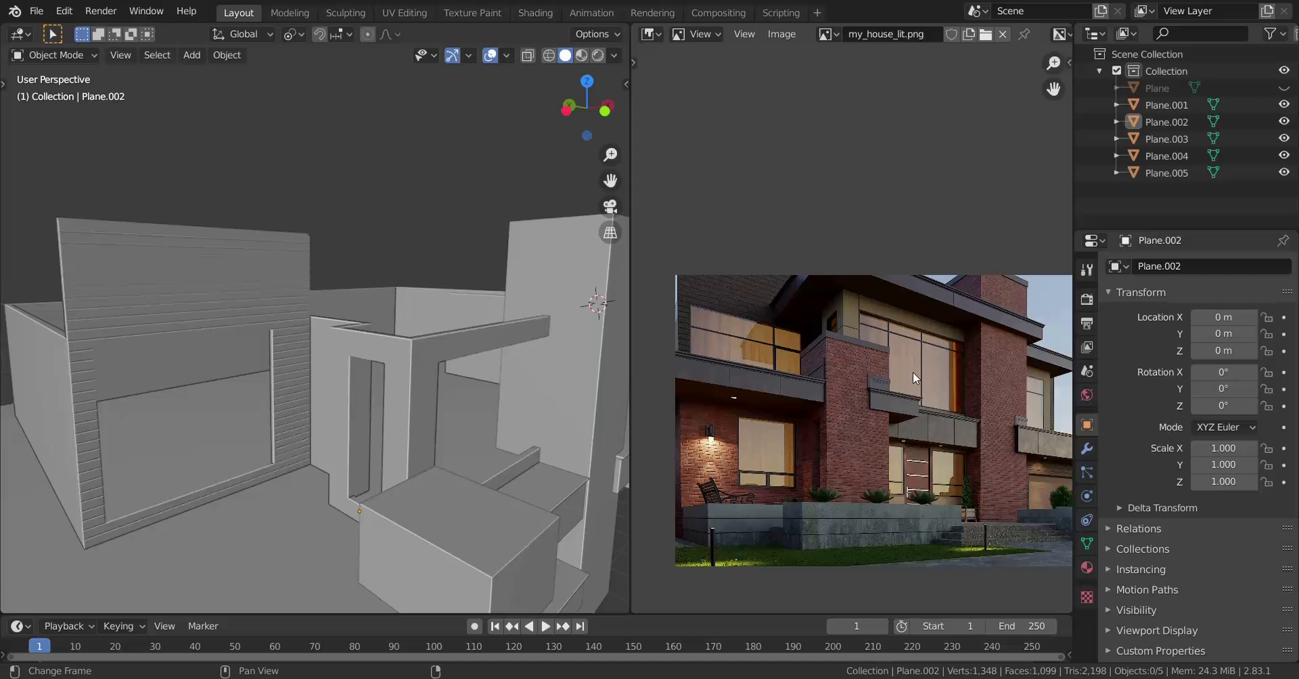
pyautogui.scroll(-2, 432, 399)
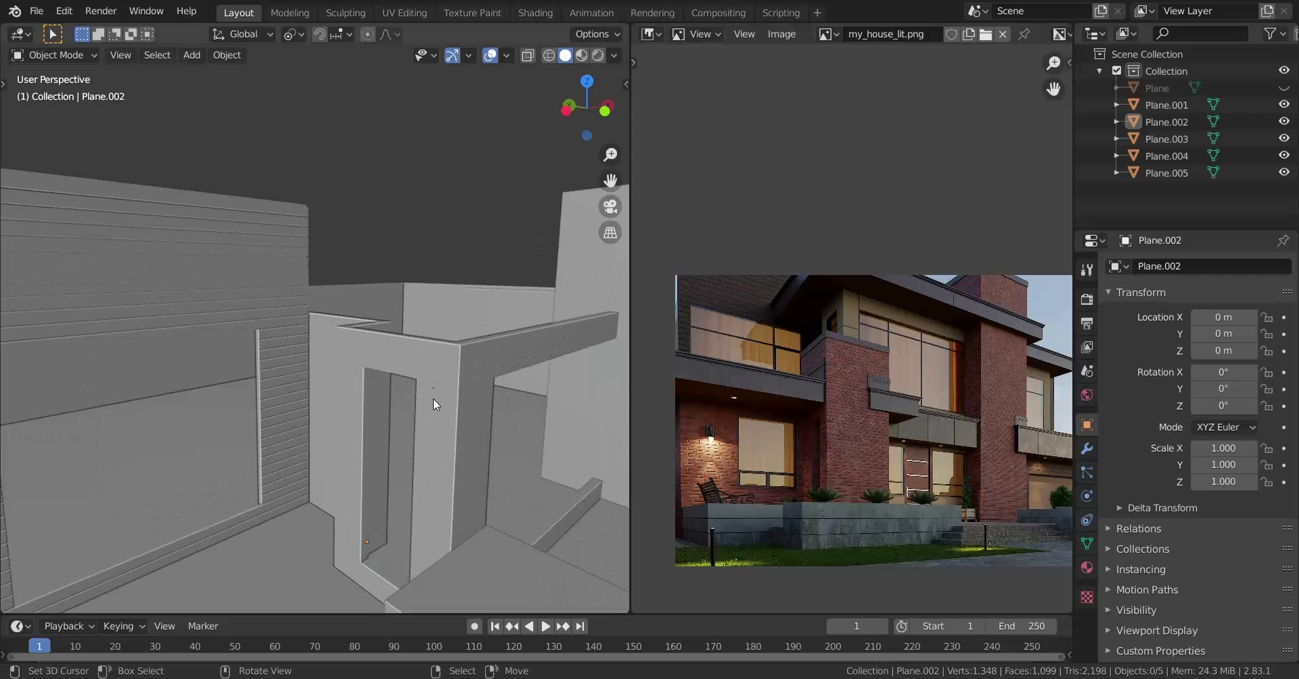
pyautogui.click(440, 389)
pyautogui.scroll(-4, 412, 399)
pyautogui.moveTo(407, 400); pyautogui.dragTo(369, 412, button='middle')
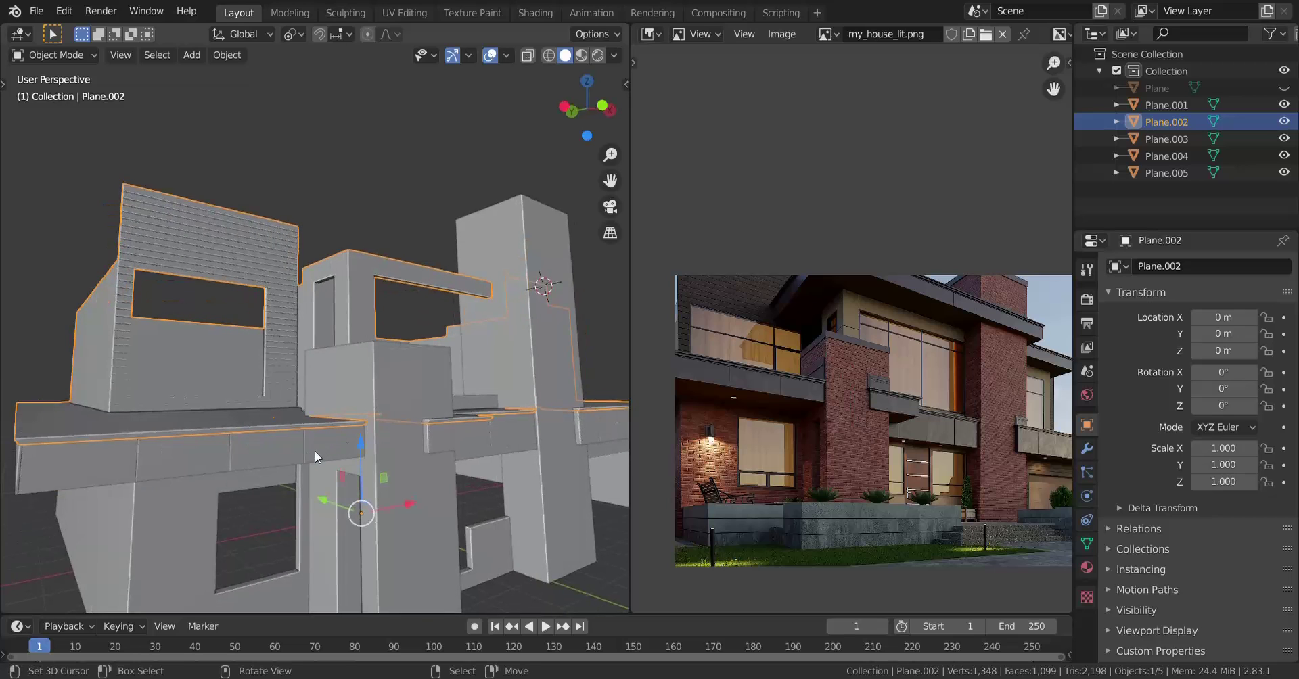
pyautogui.scroll(1, 268, 401)
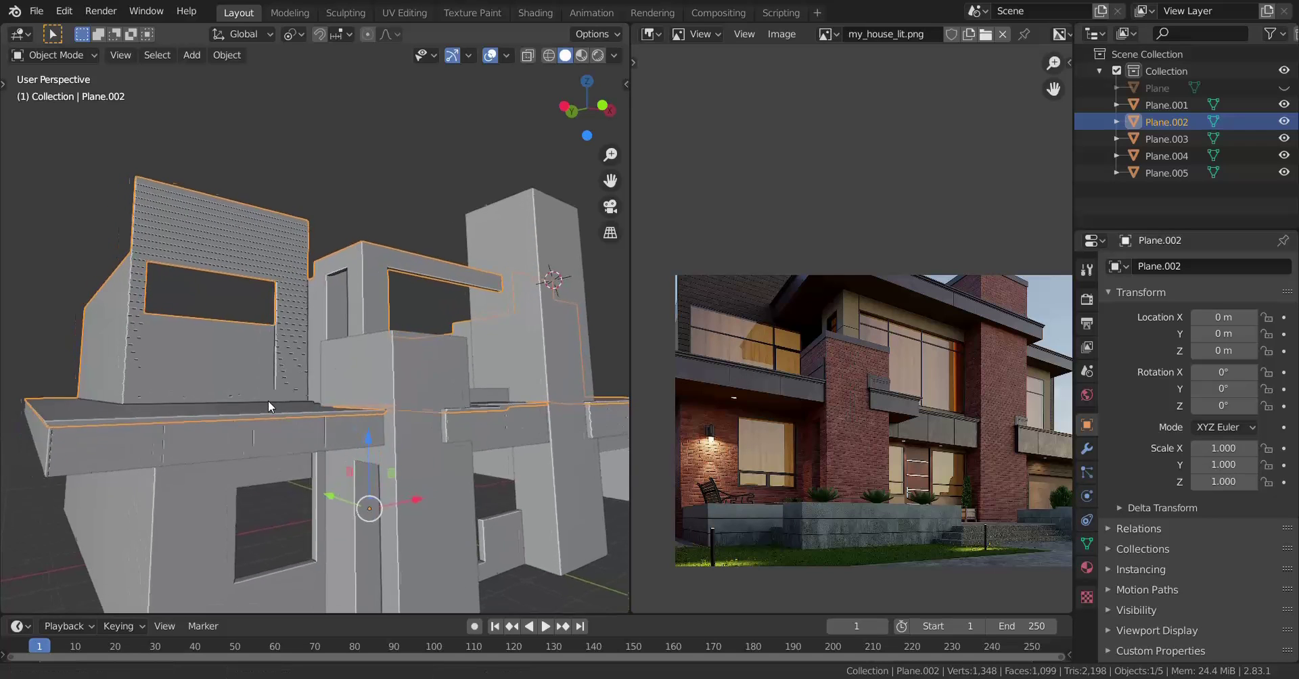
pyautogui.scroll(2, 358, 399)
pyautogui.scroll(1, 336, 444)
# Duplicate one linked panel of the Plane.003 fascia strip and raise the copy about 2.8 m along Z.
pyautogui.click(336, 444)
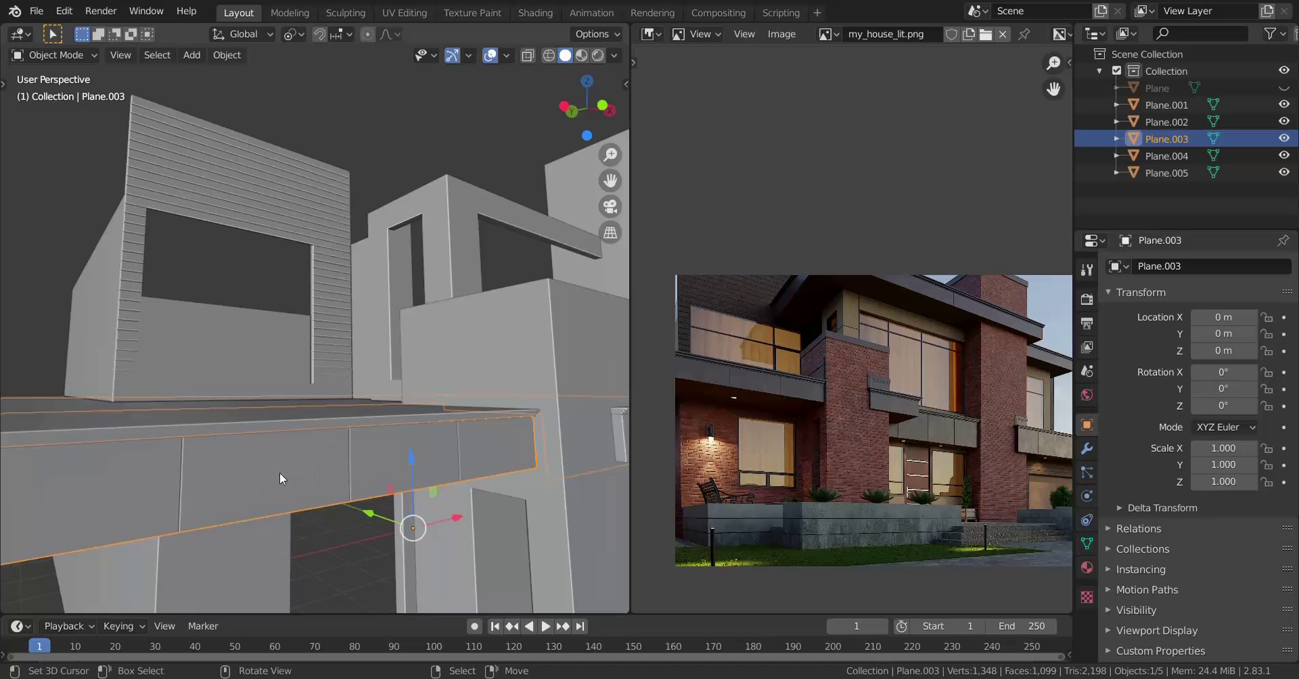
pyautogui.press('Tab')
pyautogui.keyDown('shift'); pyautogui.moveTo(265, 473); pyautogui.dragTo(305, 444, button='middle'); pyautogui.keyUp('shift')
pyautogui.rightClick(362, 399)
pyautogui.hotkey('alt', 'a')
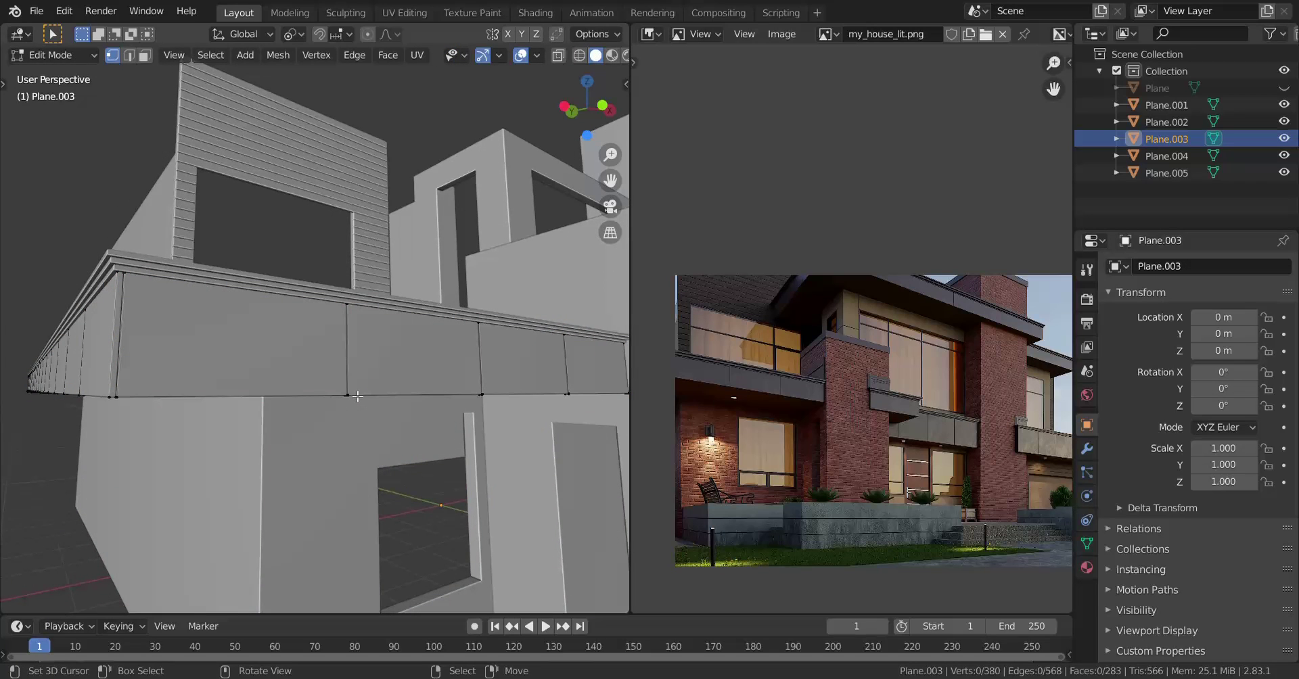
pyautogui.click(358, 396)
pyautogui.hotkey('ctrl', 'l')
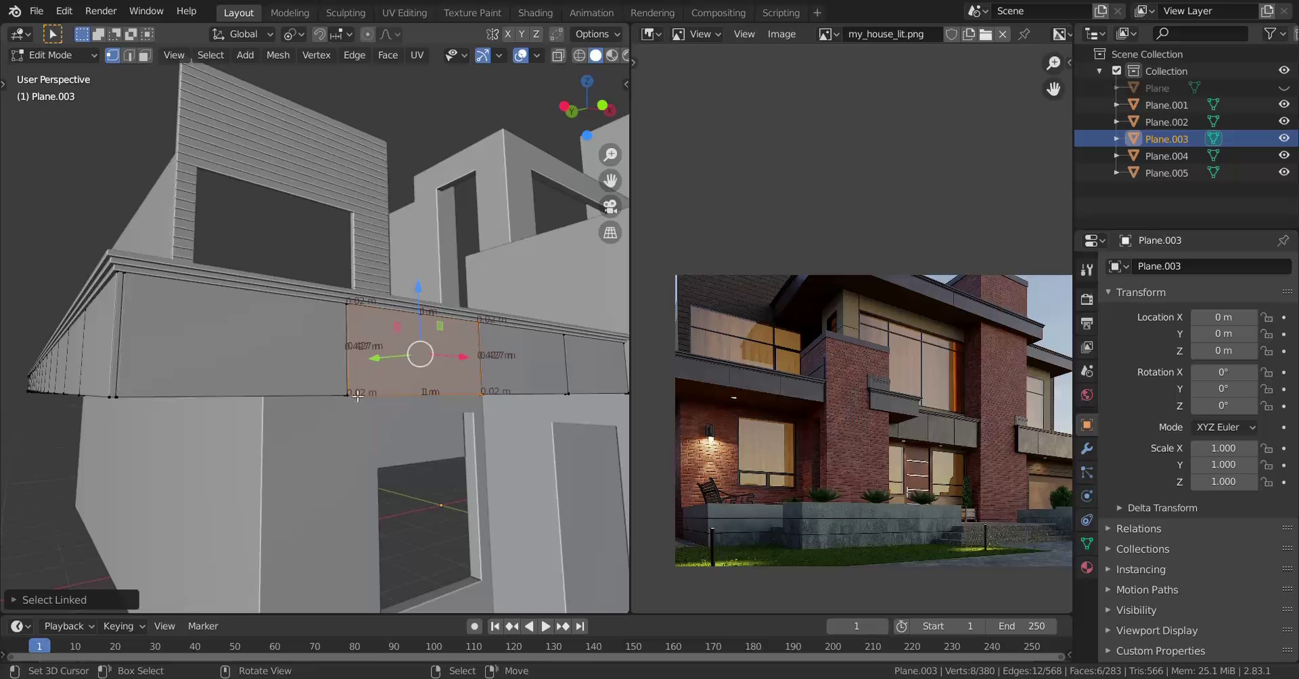
pyautogui.keyDown('shift'); pyautogui.moveTo(419, 362); pyautogui.dragTo(312, 429, button='middle'); pyautogui.keyUp('shift')
pyautogui.scroll(-3, 312, 429)
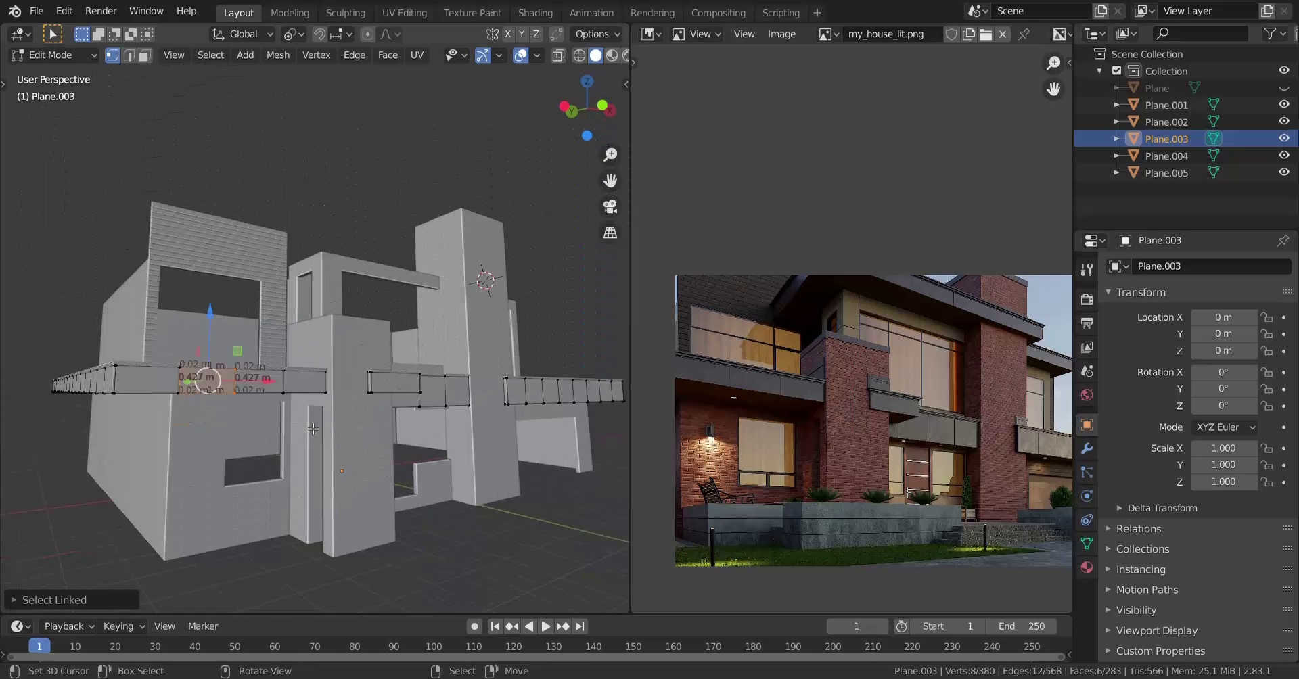
pyautogui.scroll(1, 313, 428)
pyautogui.hotkey('shift', 'd')
pyautogui.press('z')
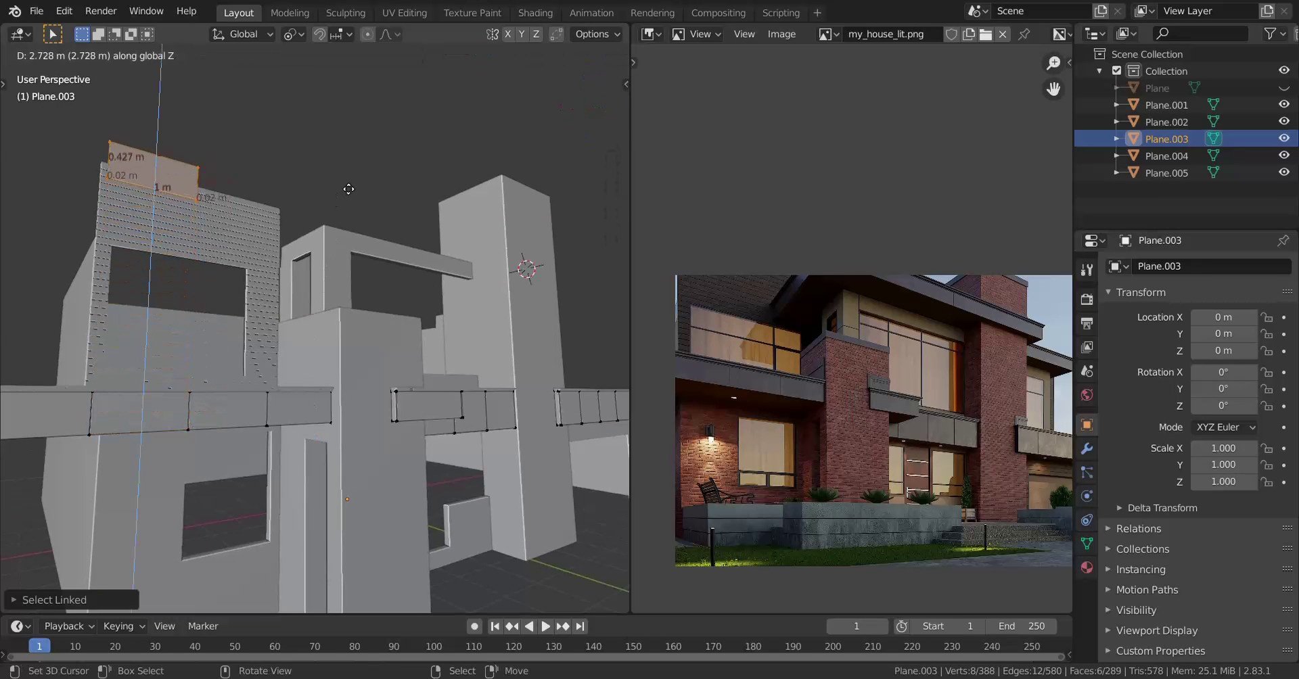
pyautogui.click(347, 182)
# Separate the duplicated fascia panel into its own object and select only that object in Object Mode.
pyautogui.press('p')
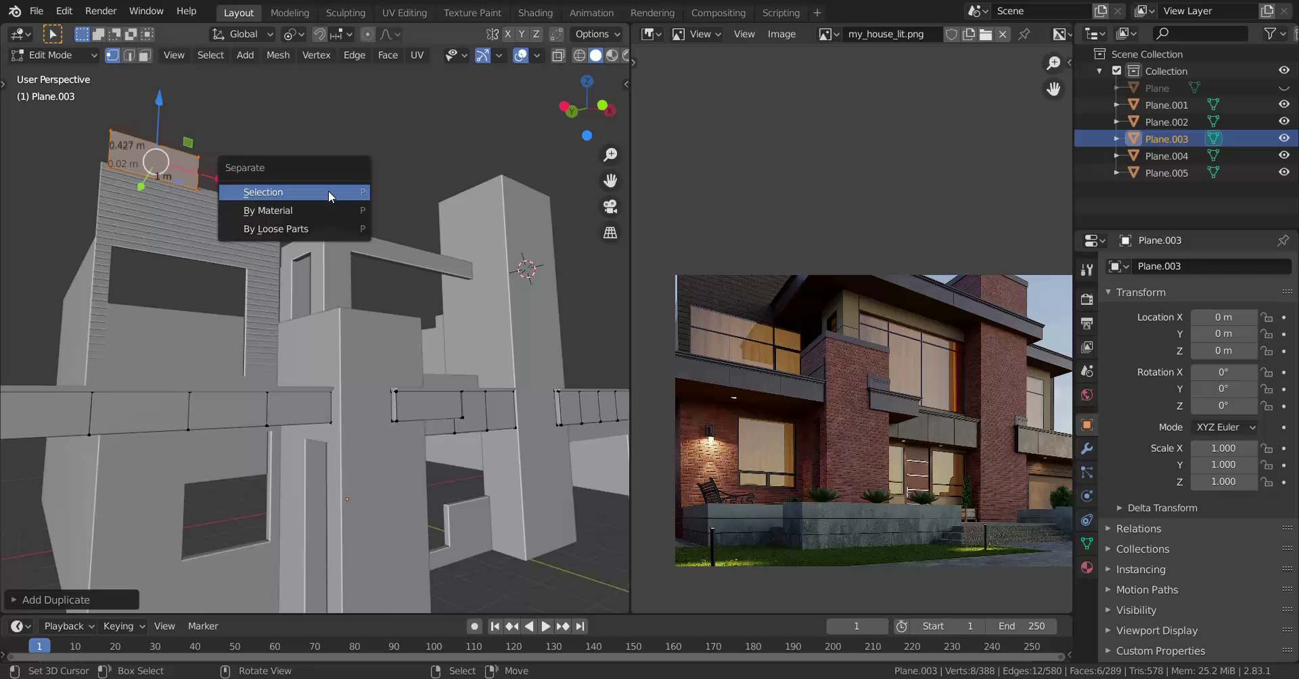
pyautogui.click(328, 190)
pyautogui.press('Tab')
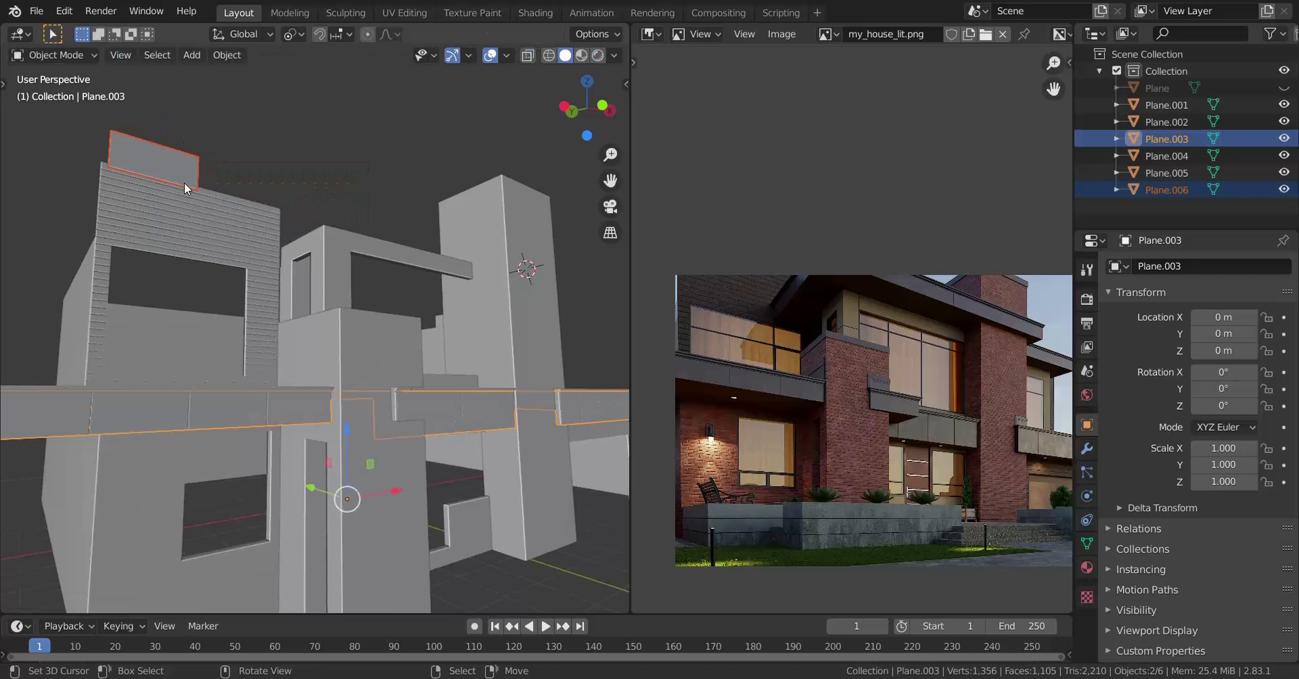
pyautogui.click(169, 153)
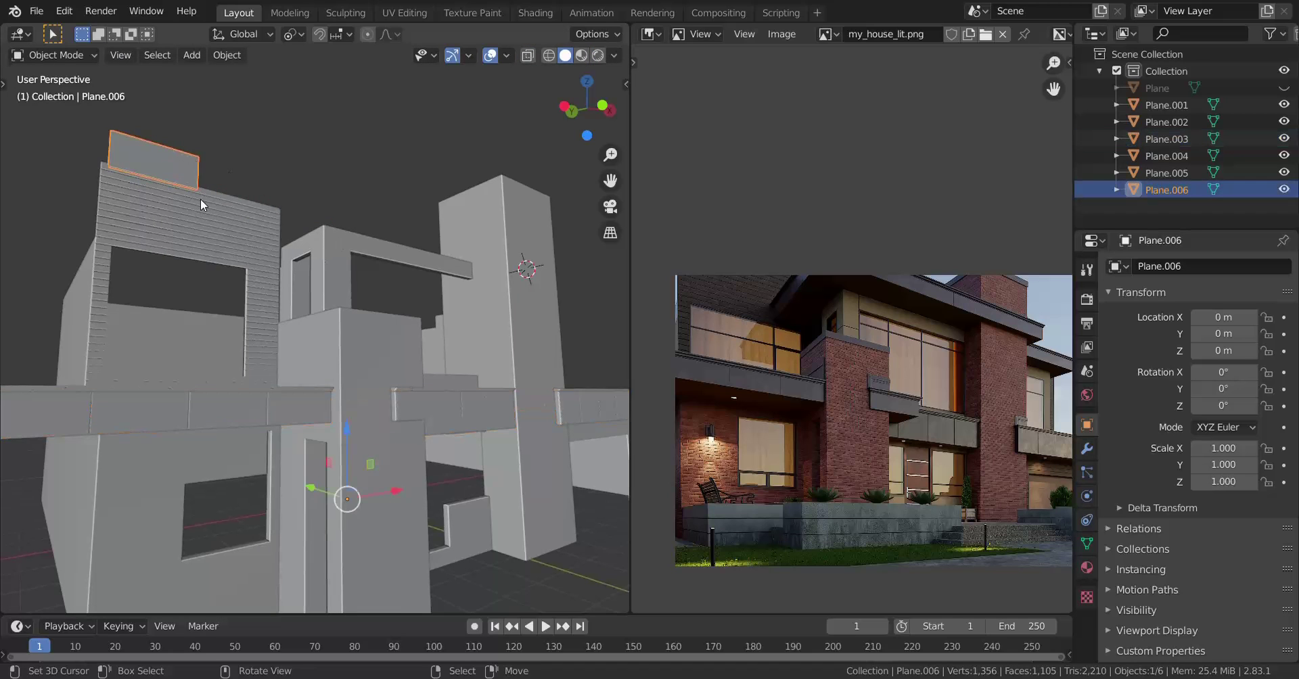
# In front wireframe view, move the separated panel along X to a location of about 3.84 m.
pyautogui.press('KP_1')
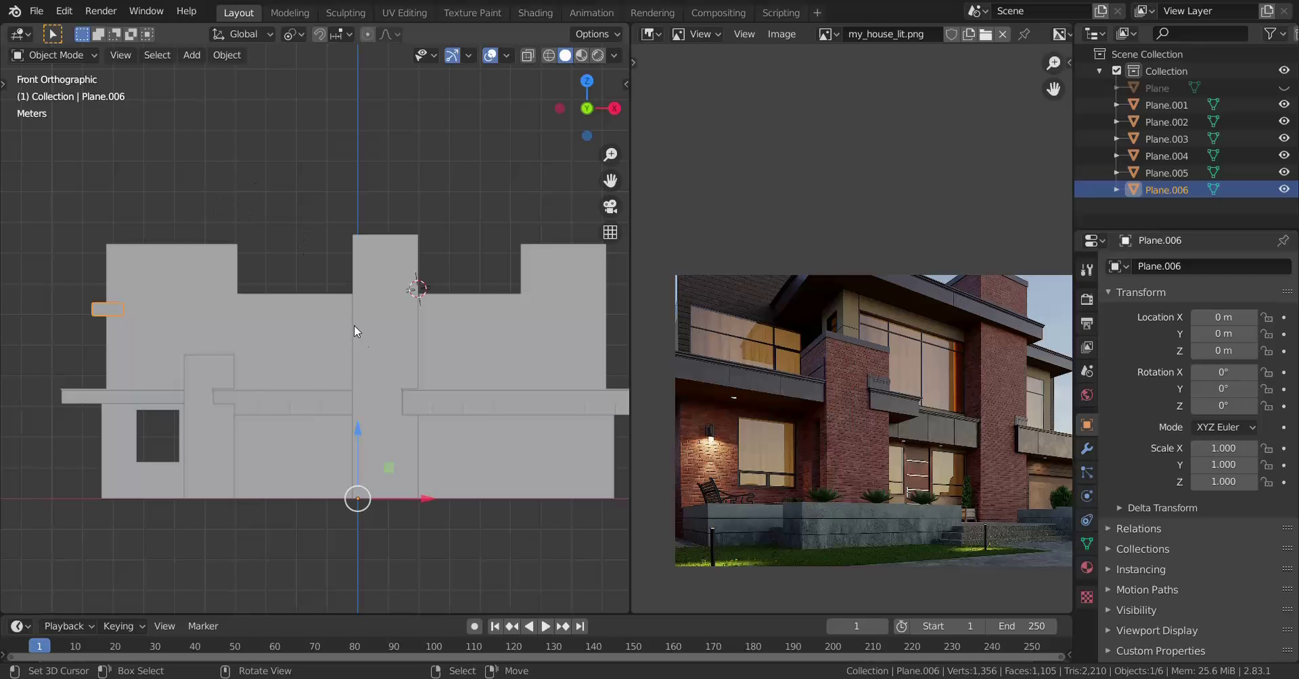
pyautogui.press('z')
pyautogui.click(127, 370)
pyautogui.scroll(2, 318, 346)
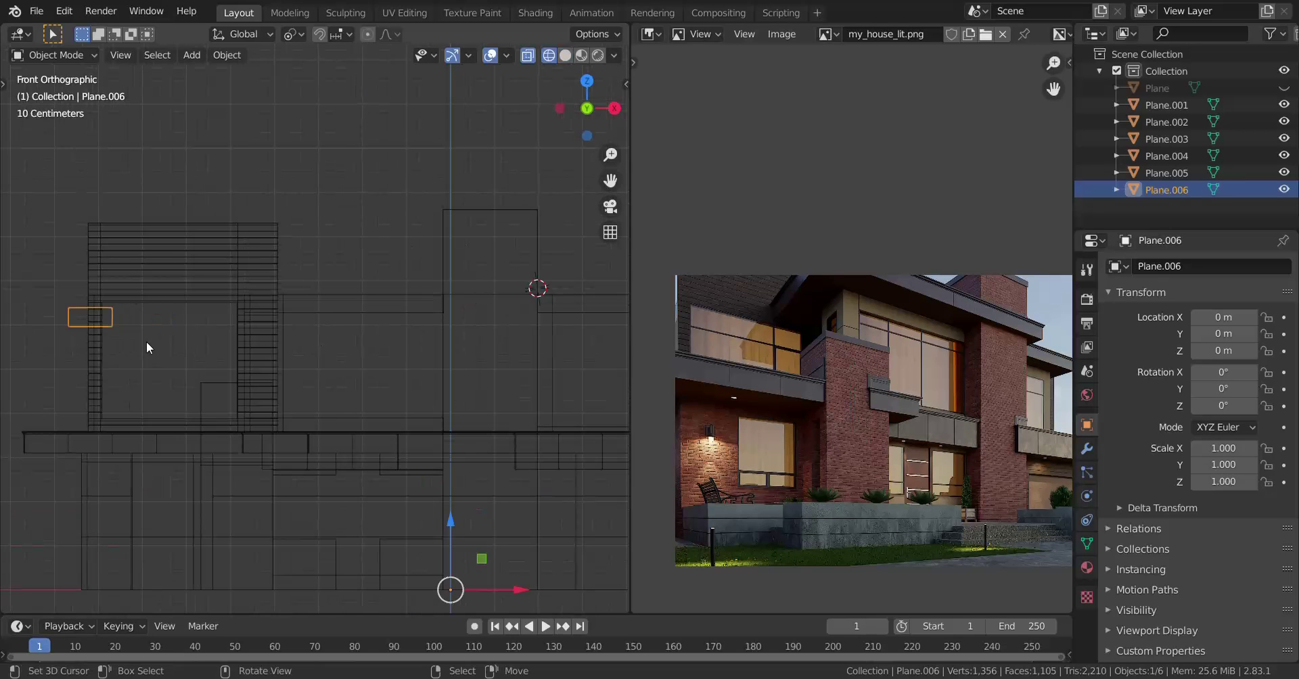
pyautogui.press('g')
pyautogui.press('x')
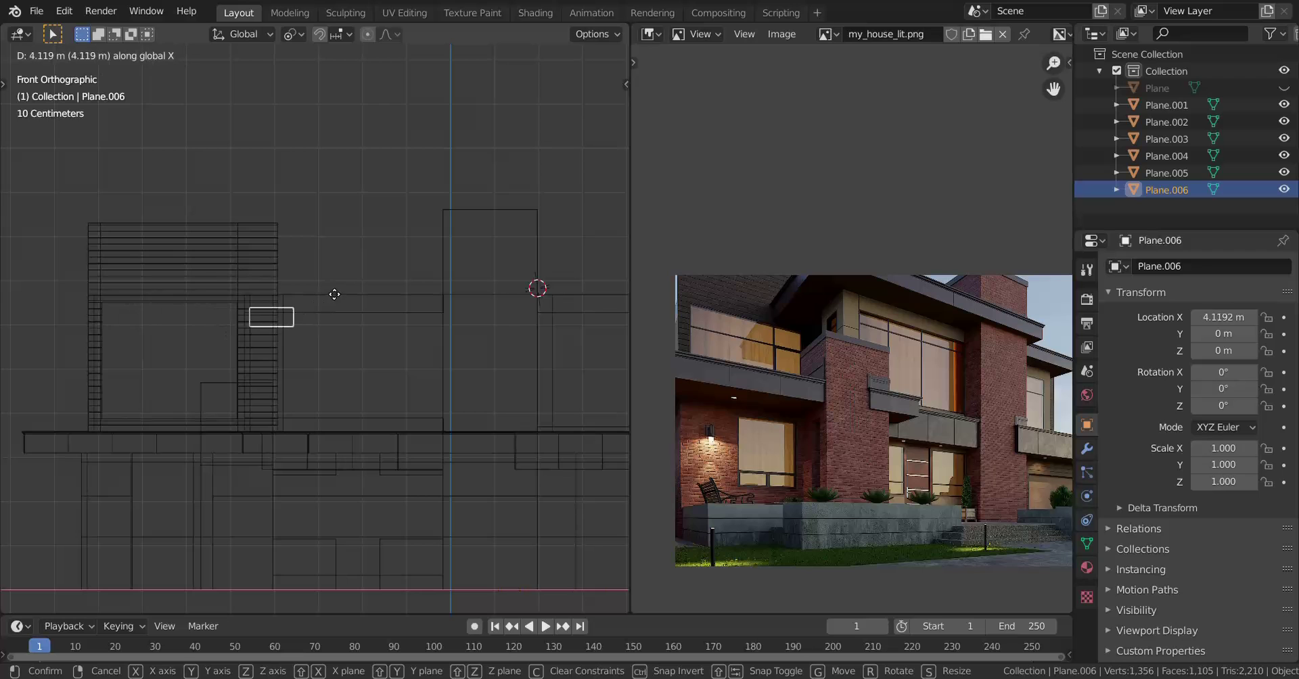
pyautogui.click(322, 294)
# In Edit Mode, move the whole panel mesh about 1.54 m along Y to the upper wall with the narrow window opening.
pyautogui.hotkey('shift', 'z')
pyautogui.moveTo(347, 330); pyautogui.dragTo(425, 421, button='middle')
pyautogui.scroll(-4, 331, 364)
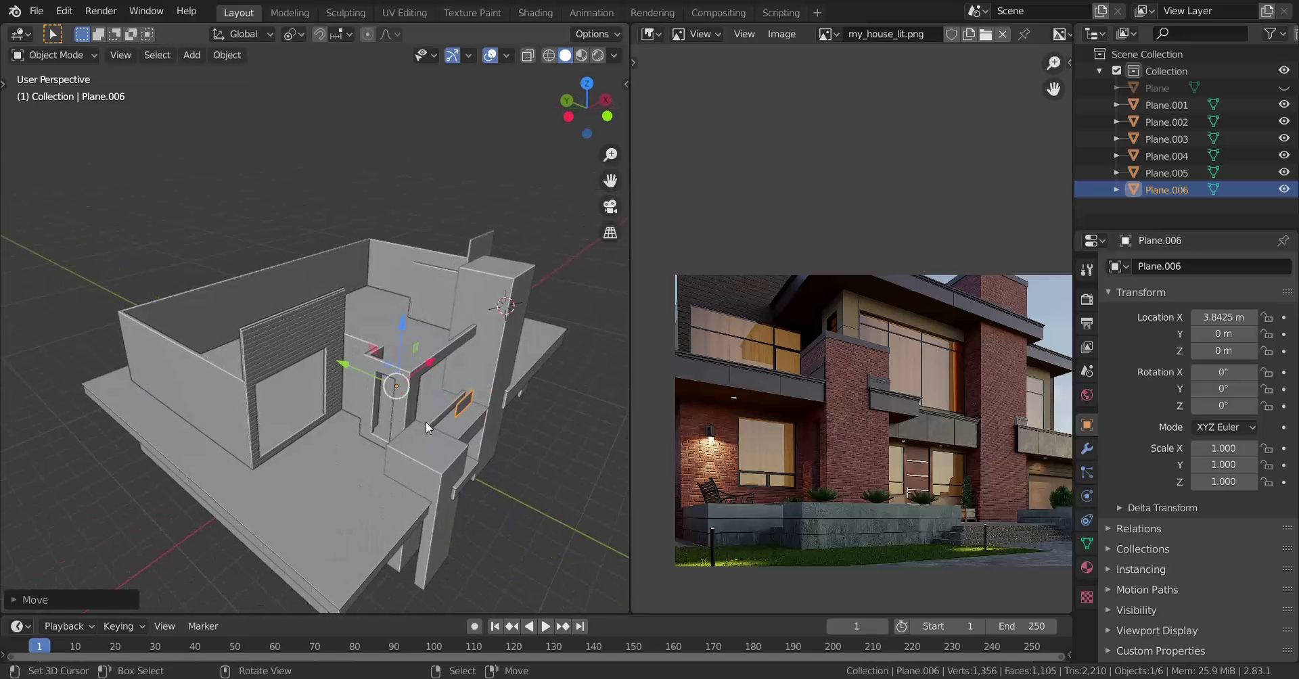
pyautogui.press('Tab')
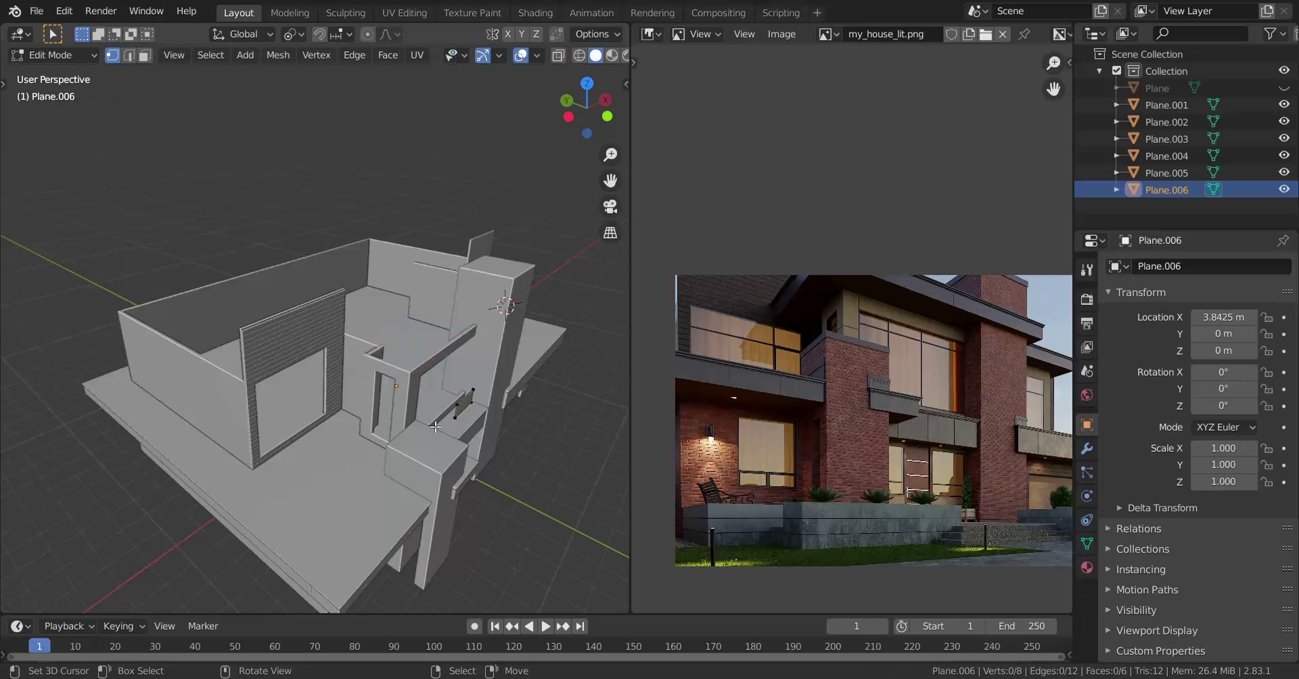
pyautogui.scroll(4, 430, 421)
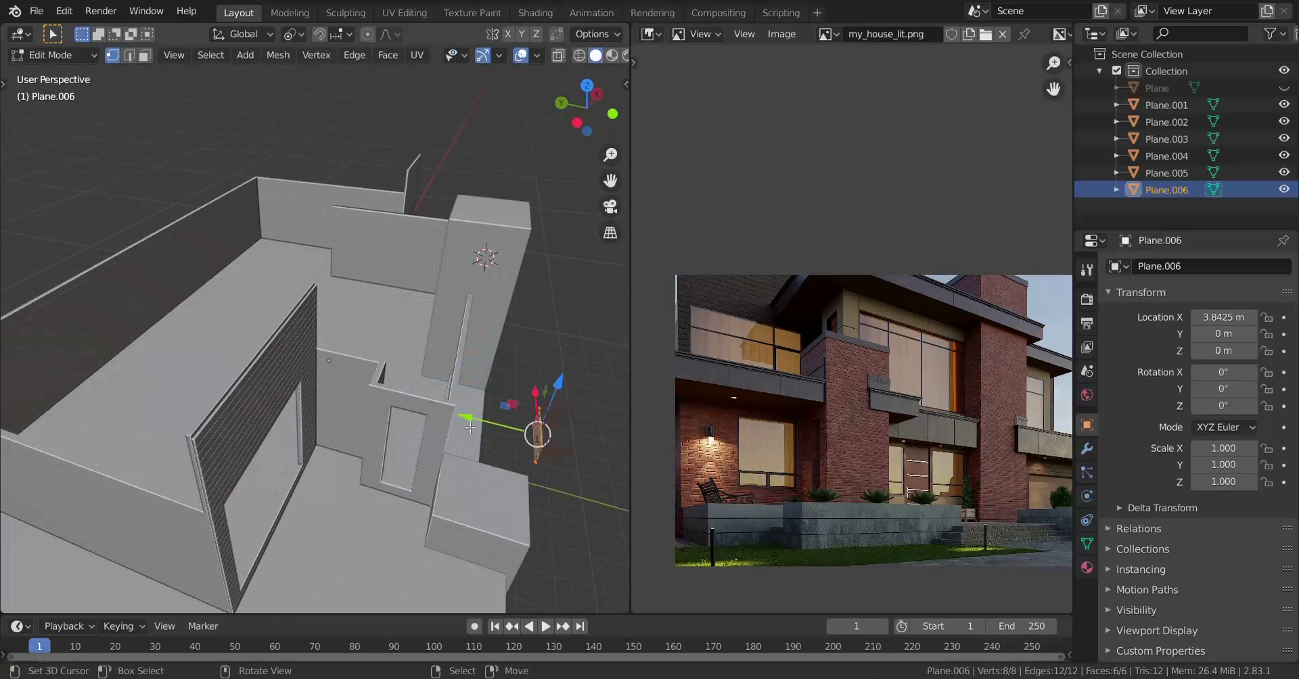
pyautogui.moveTo(470, 424); pyautogui.dragTo(555, 305)
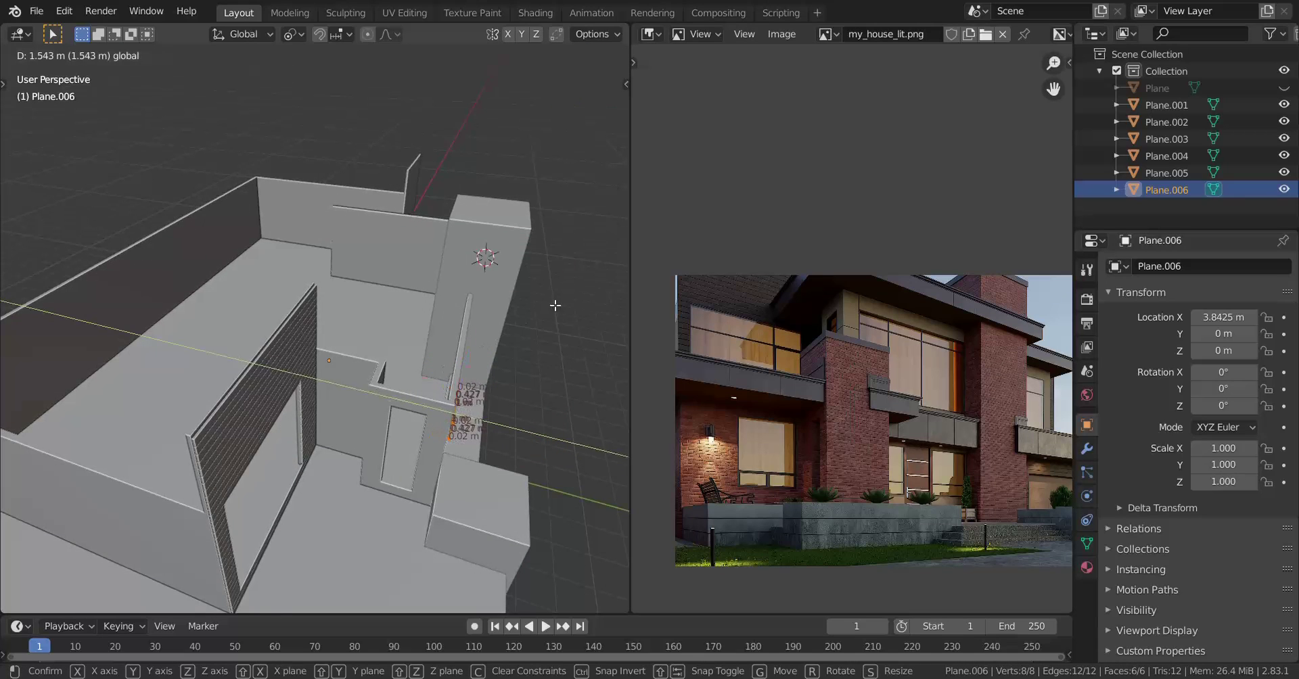
pyautogui.click(555, 305)
# Raise the panel along Z to the top edge of the wall beside the narrow window opening.
pyautogui.moveTo(555, 305); pyautogui.dragTo(223, 338, button='middle')
pyautogui.scroll(5, 528, 304)
pyautogui.moveTo(243, 345); pyautogui.dragTo(311, 304, button='middle')
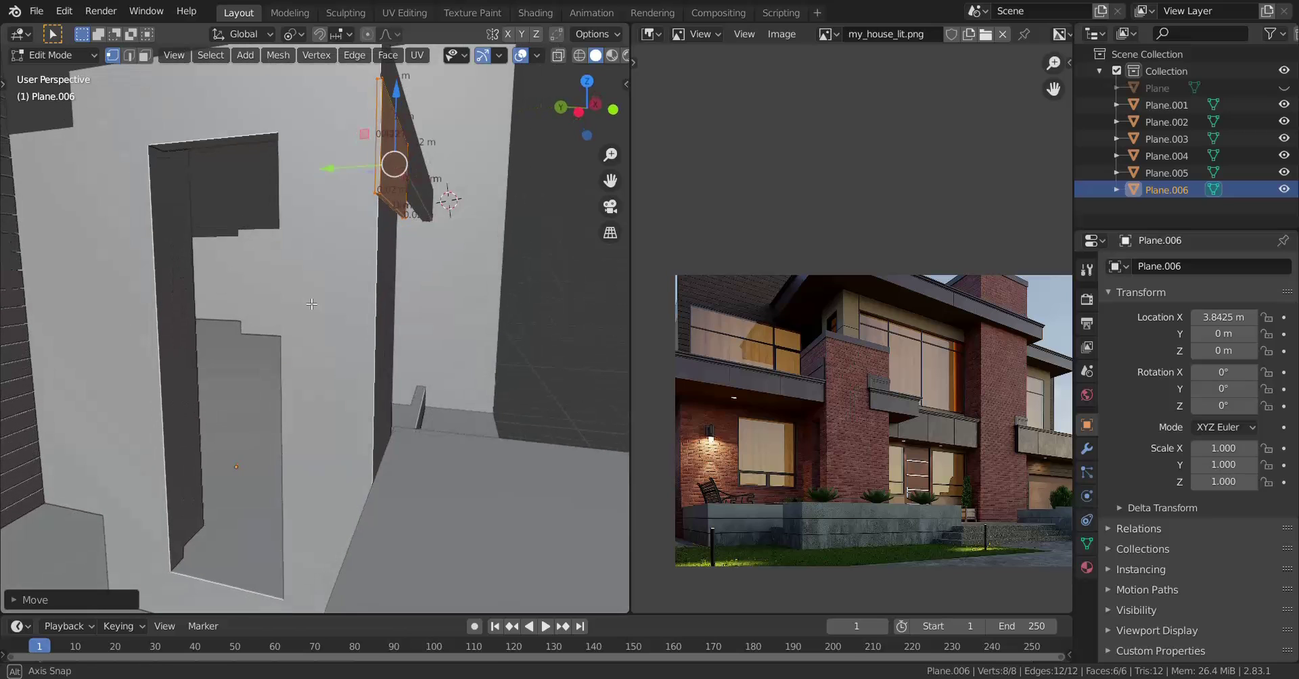
pyautogui.moveTo(397, 96); pyautogui.dragTo(399, 4)
# Fine-tune the panel's height in front wireframe view so its bottom edge lines up with the wall's top line.
pyautogui.scroll(-5, 367, 438)
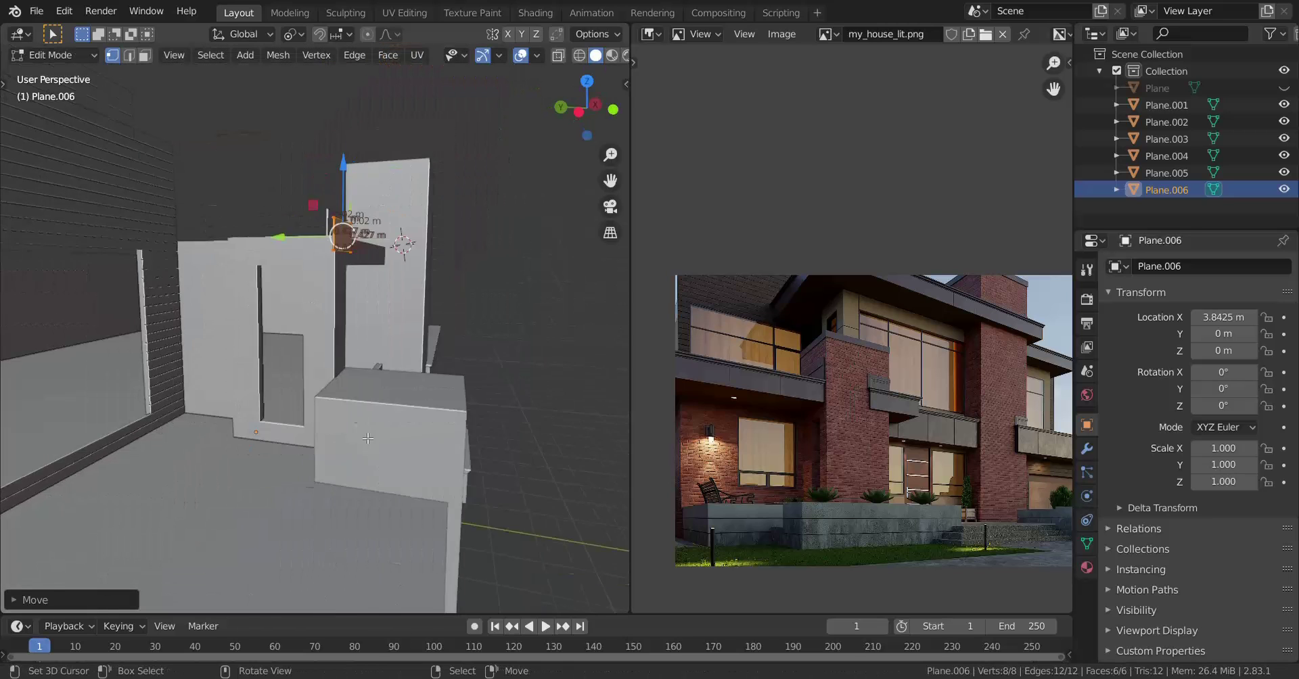
pyautogui.keyDown('shift'); pyautogui.moveTo(368, 438); pyautogui.dragTo(359, 507, button='middle'); pyautogui.keyUp('shift')
pyautogui.scroll(2, 359, 507)
pyautogui.moveTo(358, 466)
pyautogui.mouseDown(button='middle')
pyautogui.moveTo(267, 467)
pyautogui.moveTo(436, 474)
pyautogui.moveTo(381, 471)
pyautogui.mouseUp(button='middle')
pyautogui.press('KP_1')
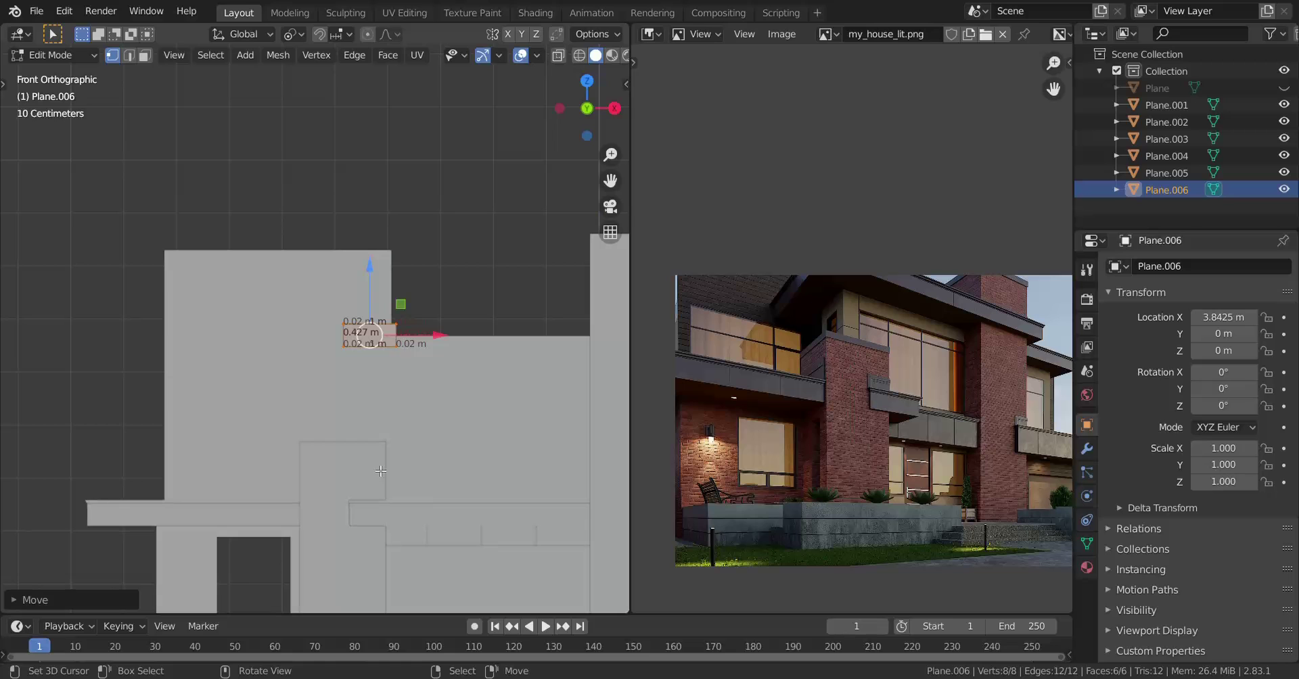
pyautogui.scroll(3, 381, 472)
pyautogui.press('z')
pyautogui.click(133, 525)
pyautogui.scroll(2, 365, 379)
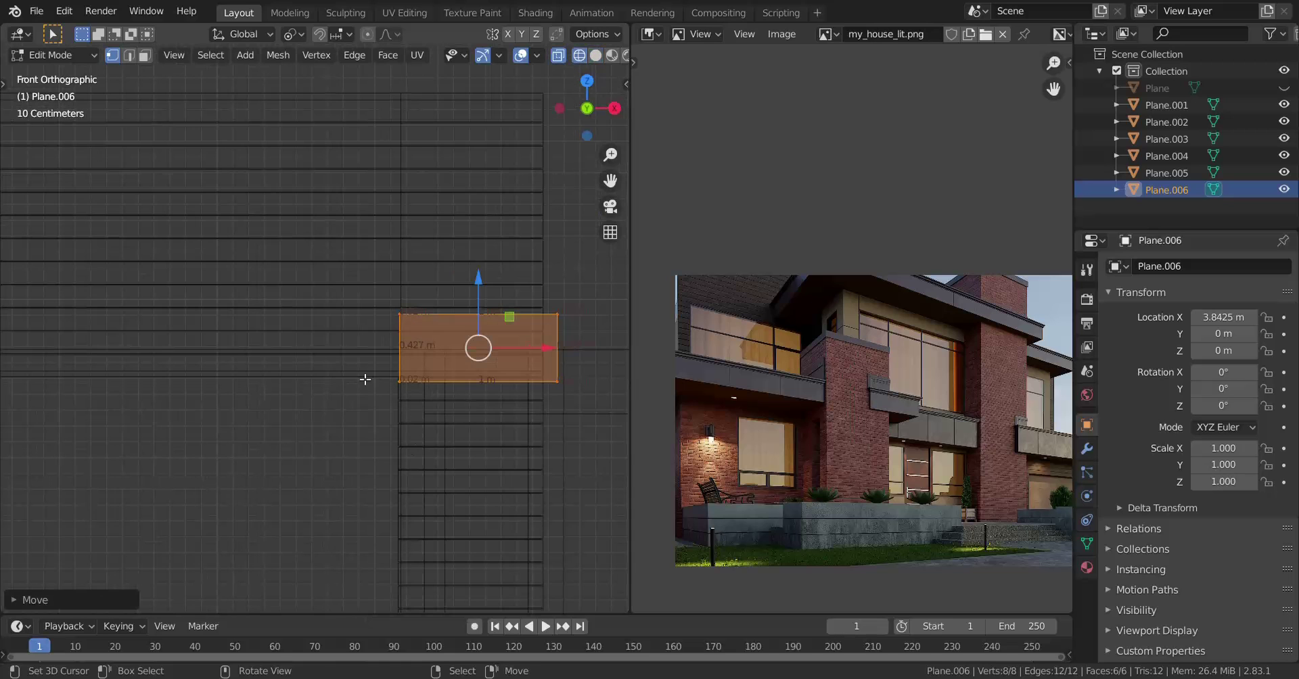
pyautogui.scroll(2, 355, 376)
pyautogui.keyDown('shift'); pyautogui.moveTo(422, 418); pyautogui.dragTo(403, 426, button='middle'); pyautogui.keyUp('shift')
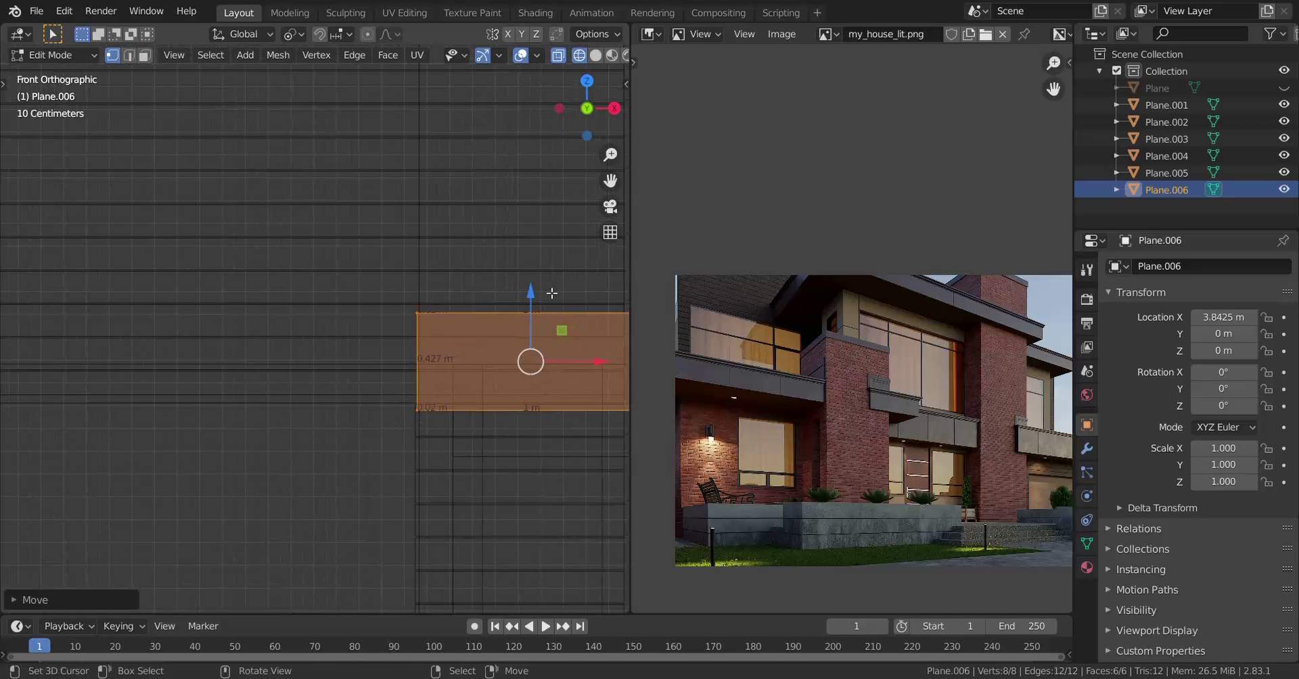
pyautogui.moveTo(532, 294); pyautogui.dragTo(536, 244)
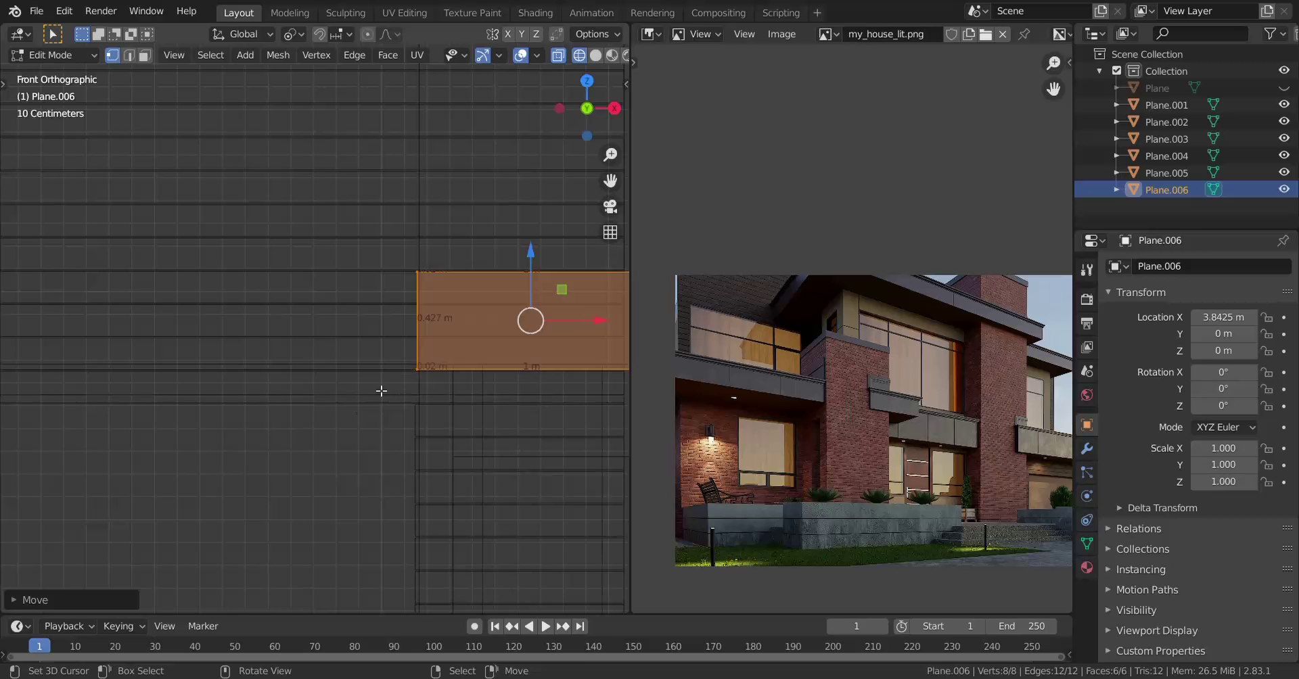
pyautogui.keyDown('shift'); pyautogui.moveTo(397, 222); pyautogui.dragTo(400, 249, button='middle'); pyautogui.keyUp('shift')
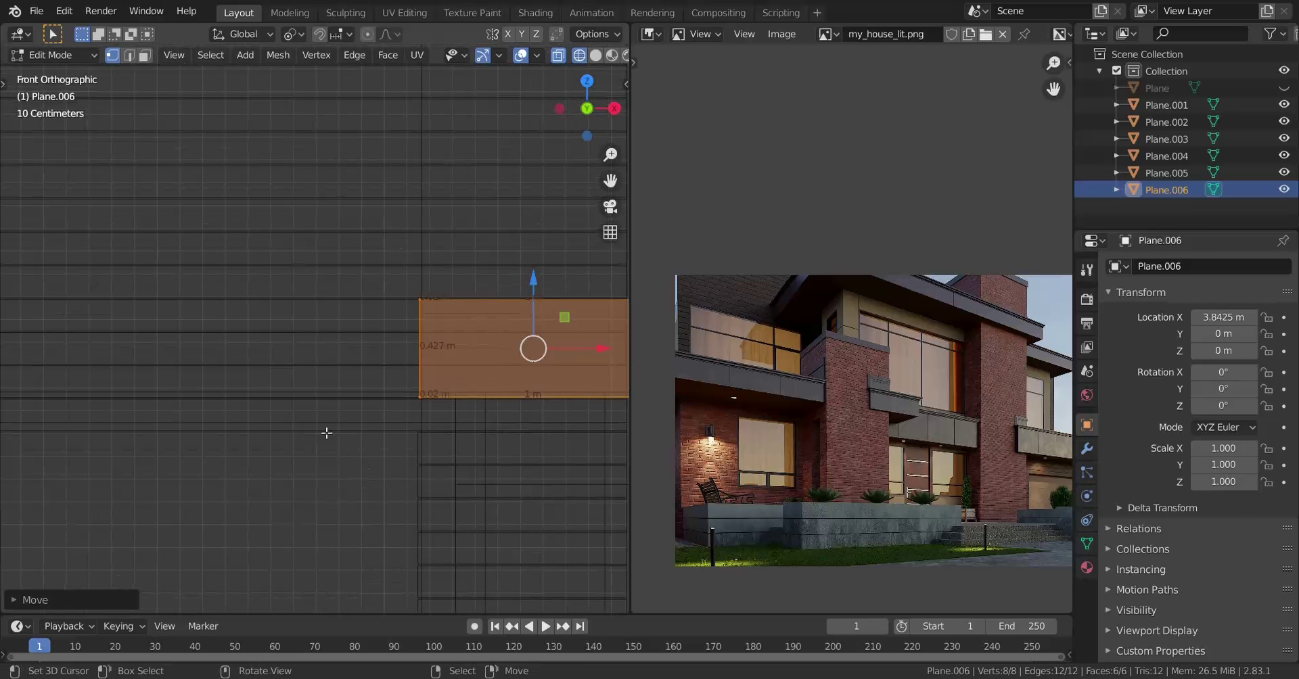
pyautogui.moveTo(534, 282)
pyautogui.mouseDown()
pyautogui.moveTo(533, 249)
pyautogui.moveTo(536, 297)
pyautogui.mouseUp()
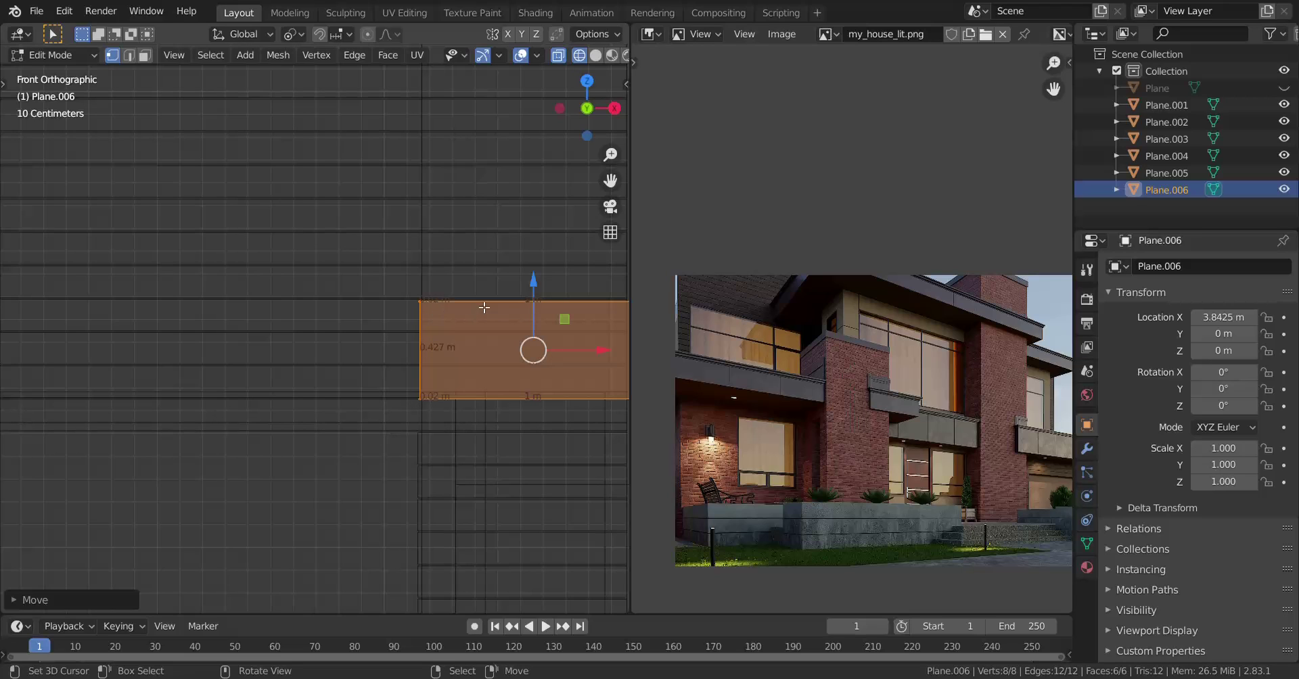
# Lower all the panel's top vertices along Z to shorten its face to about 0.38 m.
pyautogui.moveTo(391, 264); pyautogui.dragTo(672, 315)
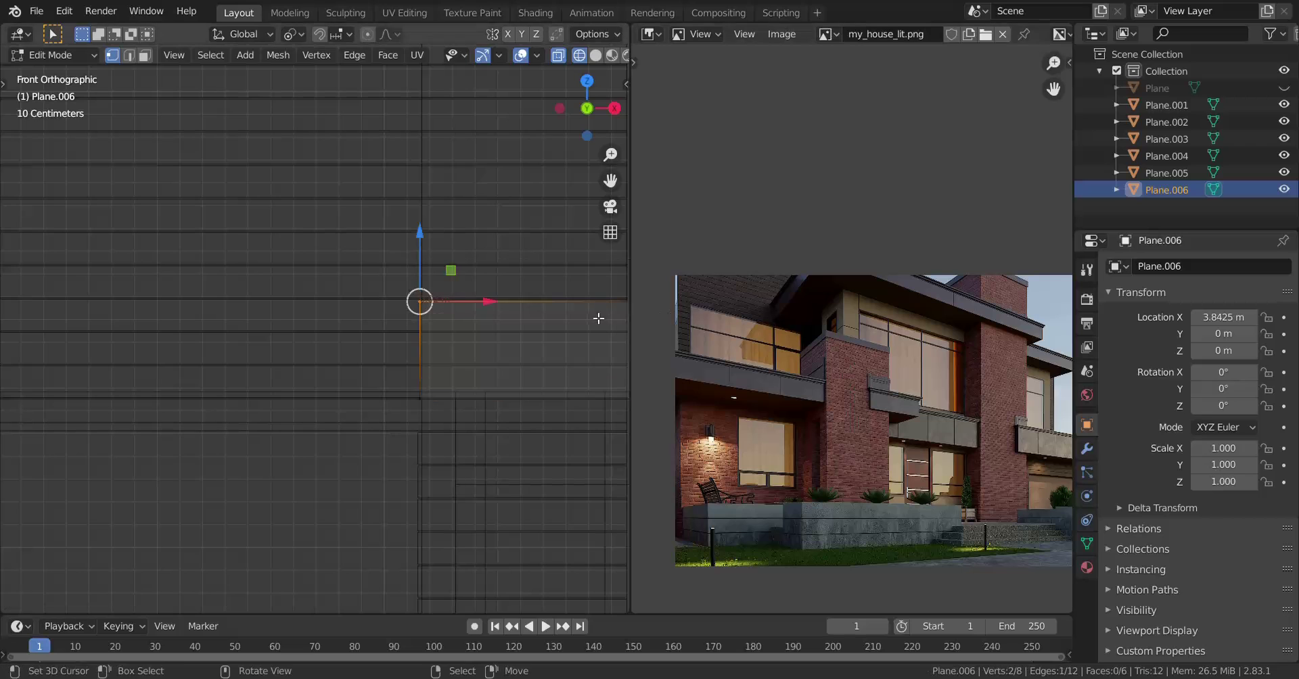
pyautogui.scroll(-1, 467, 313)
pyautogui.keyDown('shift'); pyautogui.moveTo(467, 313); pyautogui.dragTo(430, 312, button='middle'); pyautogui.keyUp('shift')
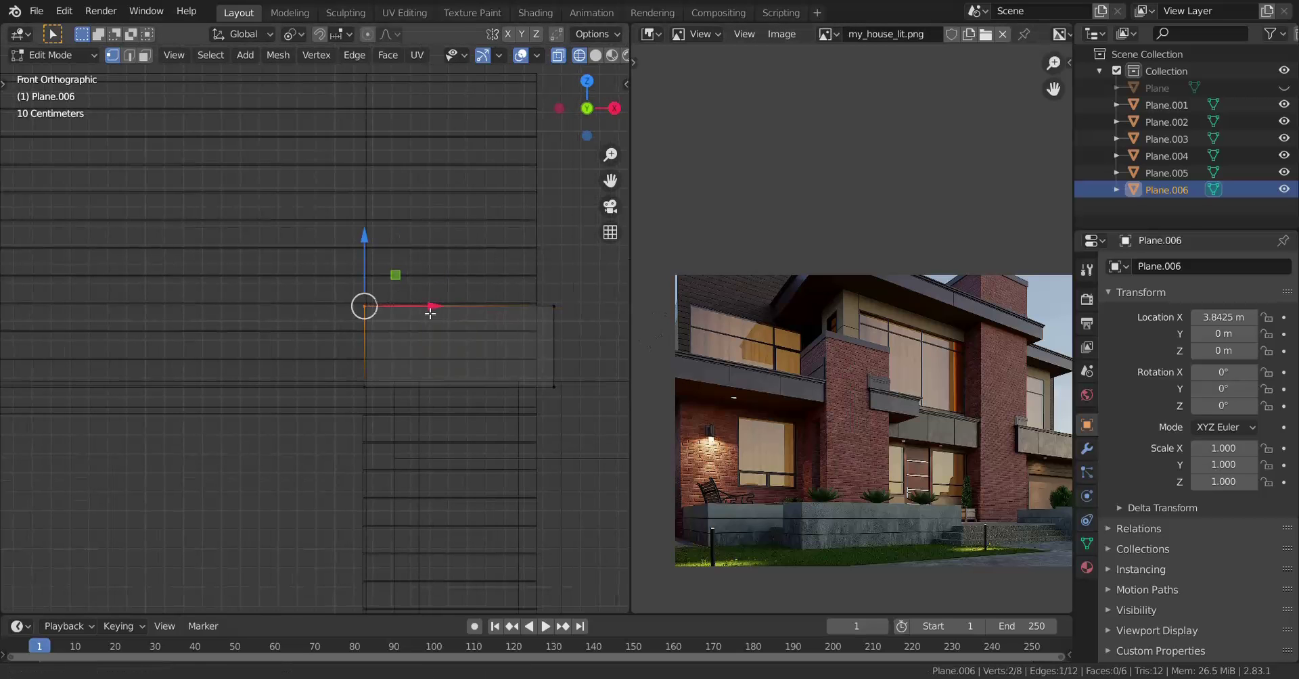
pyautogui.moveTo(346, 246); pyautogui.dragTo(578, 341)
pyautogui.scroll(1, 507, 316)
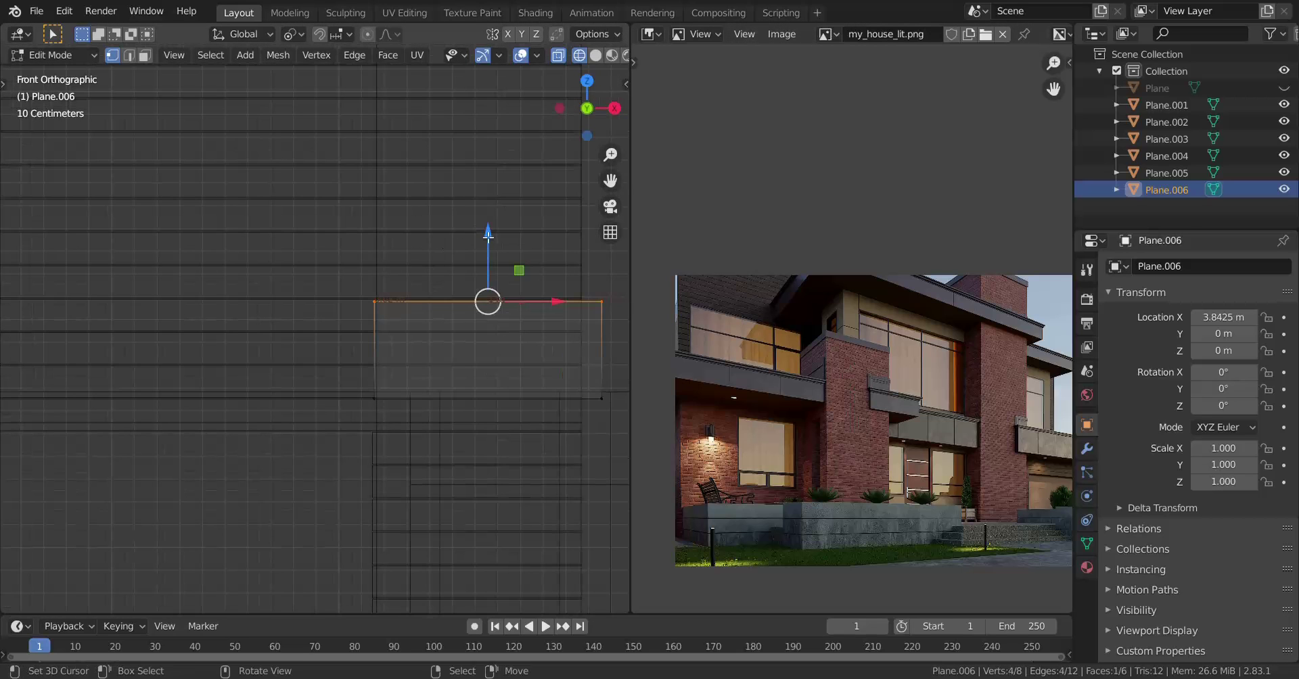
pyautogui.moveTo(487, 237); pyautogui.dragTo(525, 336)
pyautogui.moveTo(524, 336)
pyautogui.mouseDown(button='middle')
pyautogui.moveTo(387, 440)
pyautogui.moveTo(458, 441)
pyautogui.mouseUp(button='middle')
# Select the whole linked panel mesh in solid view and move it forward along Y to the tall pillar's front face.
pyautogui.press('z')
pyautogui.click(541, 430)
pyautogui.scroll(-3, 474, 419)
pyautogui.moveTo(348, 412)
pyautogui.mouseDown(button='middle')
pyautogui.moveTo(408, 365)
pyautogui.moveTo(364, 258)
pyautogui.moveTo(534, 285)
pyautogui.mouseUp(button='middle')
pyautogui.hotkey('ctrl', 'l')
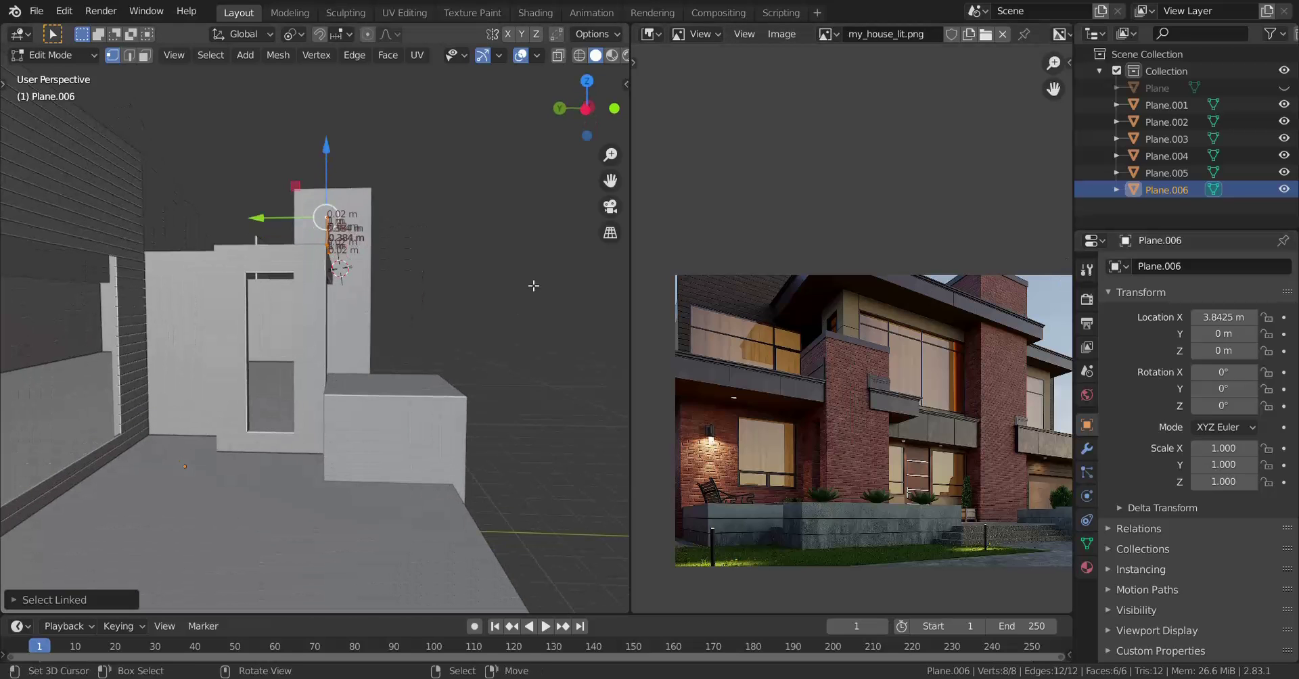
pyautogui.scroll(2, 512, 351)
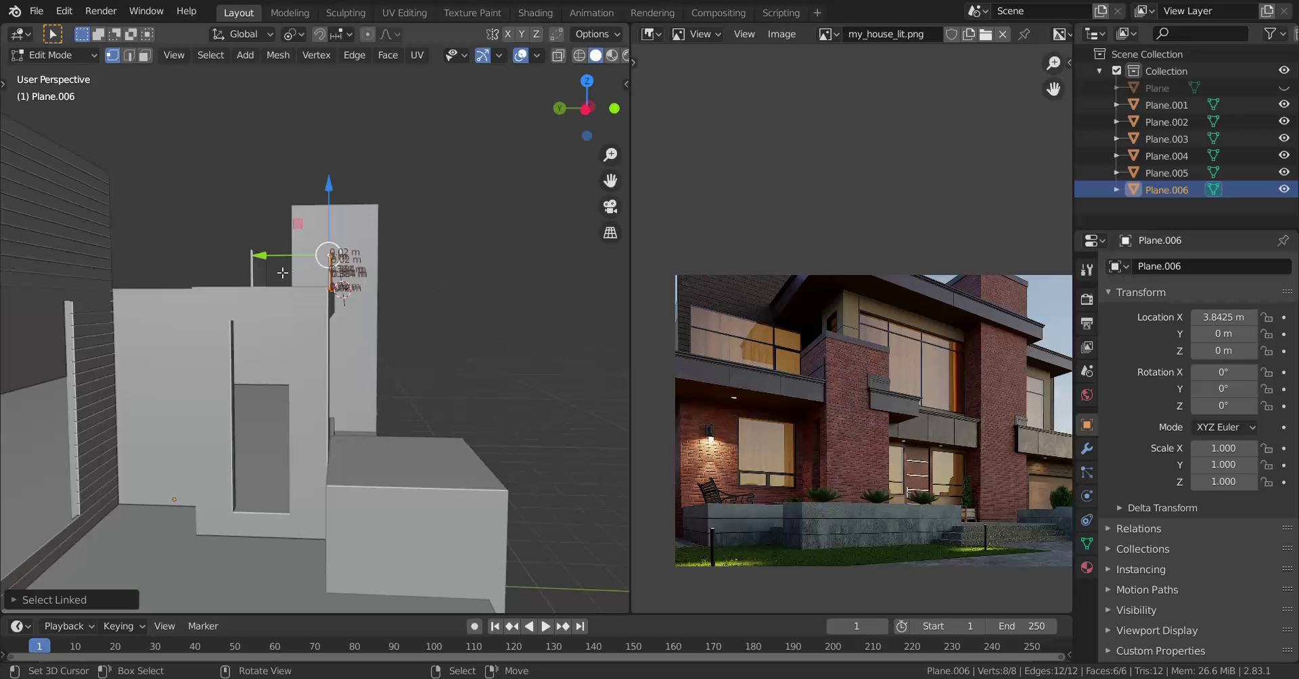
pyautogui.moveTo(304, 254); pyautogui.dragTo(371, 255)
# Fine-tune the panel's Y position in right wireframe view so it sits in front of the tall pillar.
pyautogui.press('KP_3')
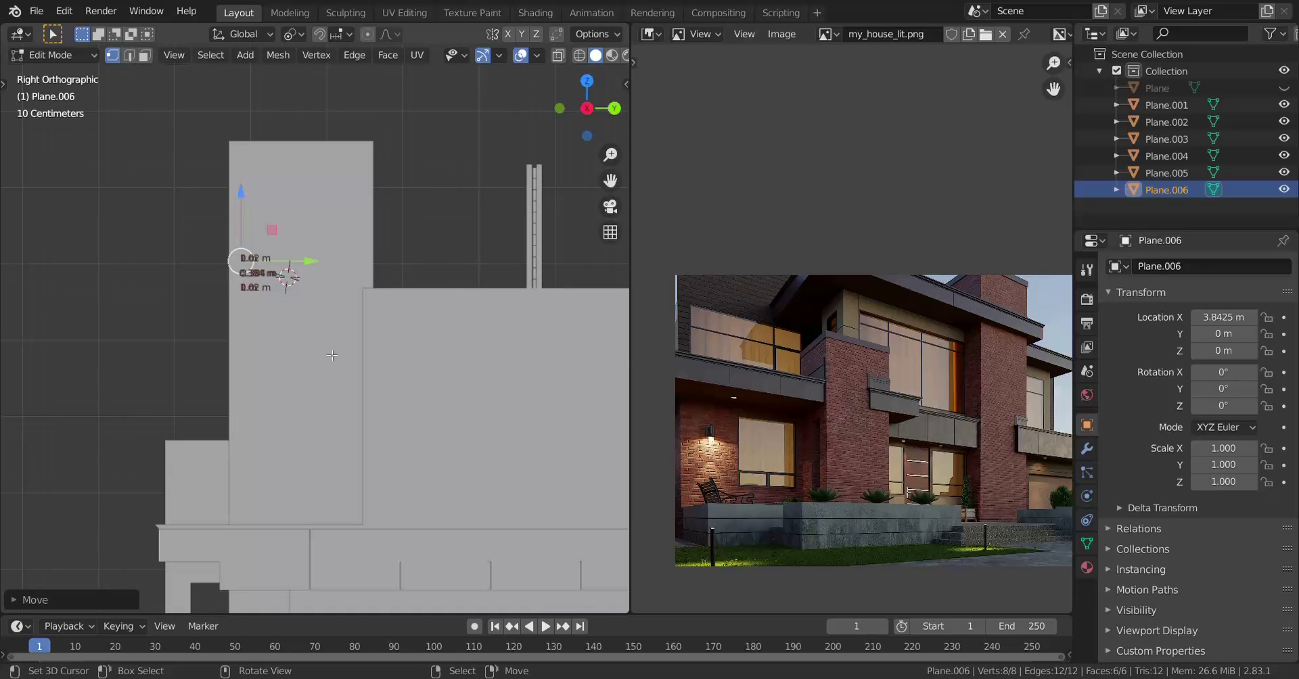
pyautogui.moveTo(299, 383)
pyautogui.keyDown('shift'); pyautogui.mouseDown(button='middle')
pyautogui.moveTo(344, 457)
pyautogui.moveTo(374, 411)
pyautogui.mouseUp(button='middle'); pyautogui.keyUp('shift')
pyautogui.scroll(1, 344, 456)
pyautogui.press('z')
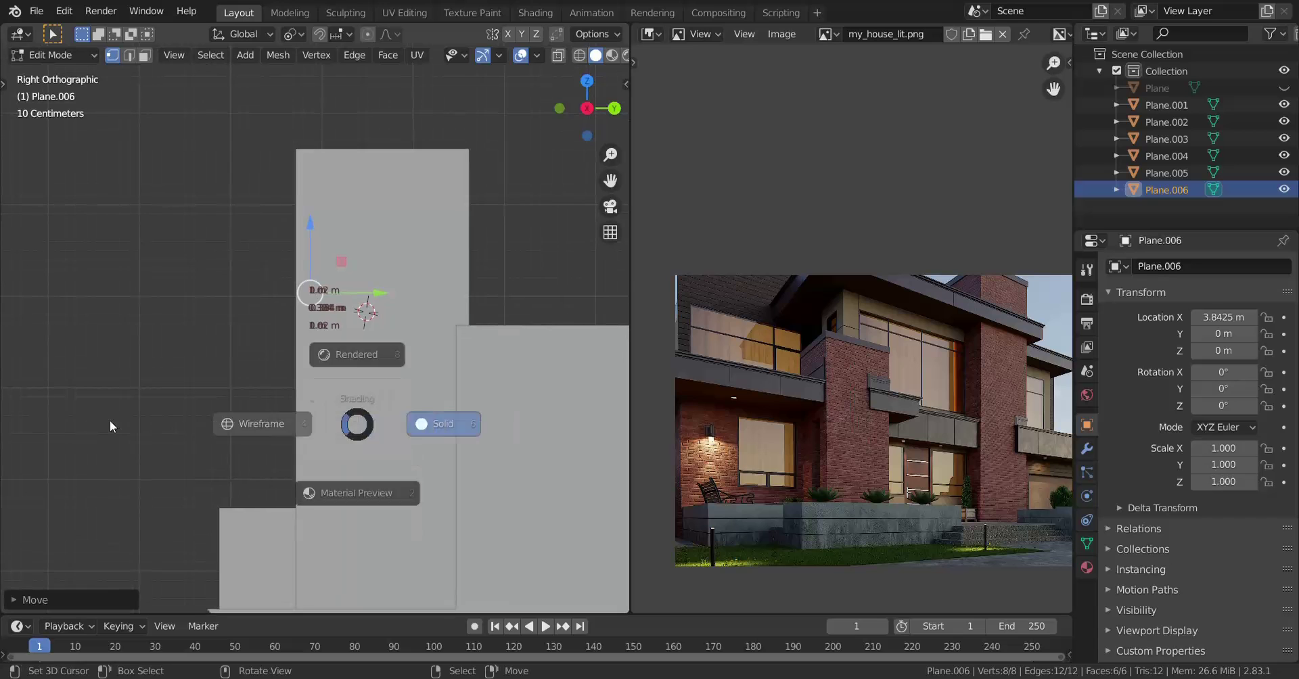
pyautogui.click(113, 427)
pyautogui.moveTo(399, 289)
pyautogui.mouseDown()
pyautogui.moveTo(318, 260)
pyautogui.moveTo(234, 200)
pyautogui.mouseUp()
pyautogui.moveTo(240, 344)
pyautogui.mouseDown(button='middle')
pyautogui.moveTo(278, 365)
pyautogui.moveTo(536, 345)
pyautogui.moveTo(413, 391)
pyautogui.mouseUp(button='middle')
pyautogui.press('z')
pyautogui.click(529, 379)
pyautogui.moveTo(527, 382)
pyautogui.mouseDown(button='middle')
pyautogui.moveTo(473, 401)
pyautogui.moveTo(490, 408)
pyautogui.moveTo(384, 427)
pyautogui.moveTo(313, 414)
pyautogui.mouseUp(button='middle')
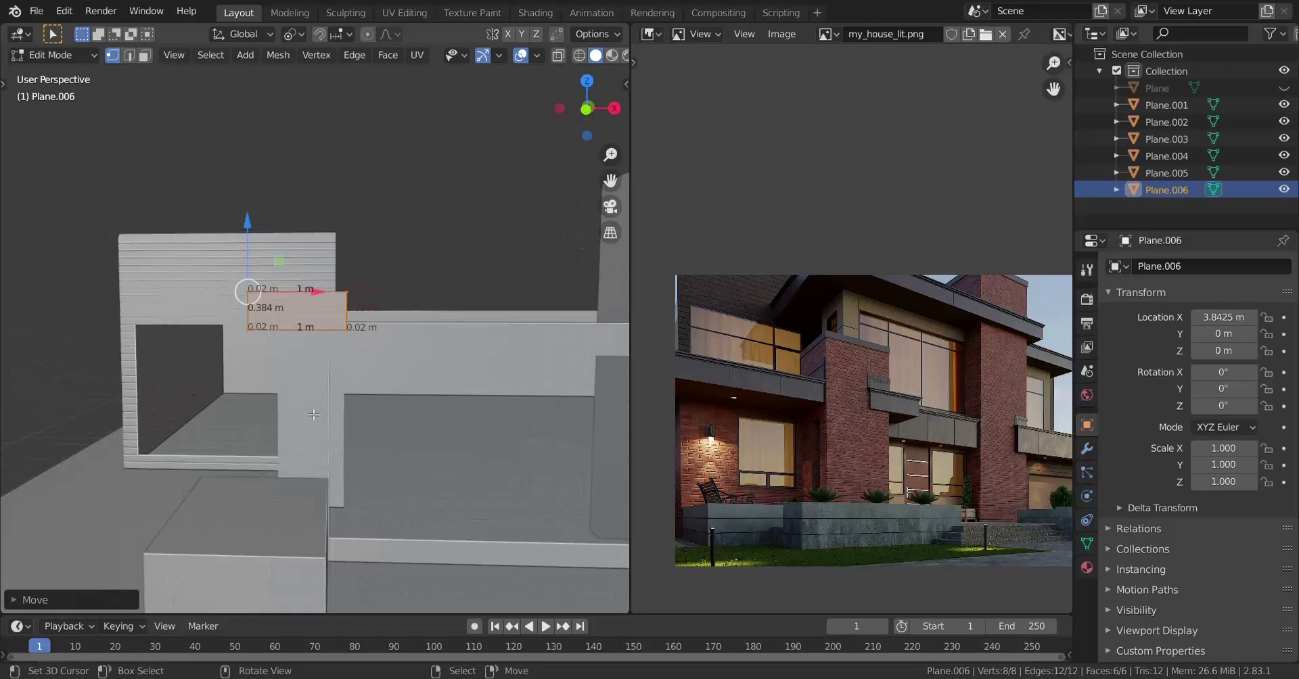
# Stretch the panel by moving its right-end vertices along X just past the tall pillar's right edge.
pyautogui.press('KP_1')
pyautogui.press('z')
pyautogui.click(52, 481)
pyautogui.press('b')
pyautogui.moveTo(287, 222); pyautogui.dragTo(448, 502)
pyautogui.scroll(-6, 273, 346)
pyautogui.moveTo(222, 340); pyautogui.dragTo(360, 343)
pyautogui.moveTo(458, 313); pyautogui.dragTo(556, 237)
pyautogui.scroll(2, 386, 353)
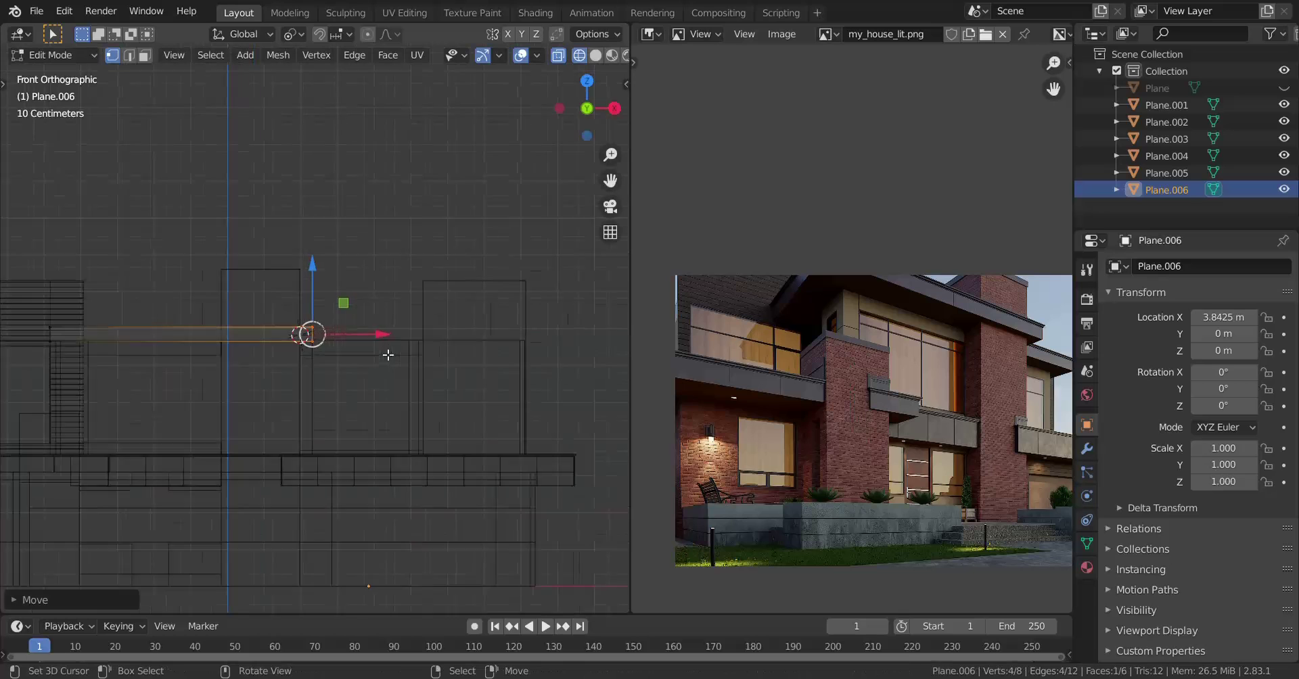
# Duplicate the panel's right end face in place and rotate the copy -90° about the global Z axis.
pyautogui.hotkey('shift', 'z')
pyautogui.moveTo(418, 390)
pyautogui.mouseDown(button='middle')
pyautogui.moveTo(338, 342)
pyautogui.moveTo(295, 283)
pyautogui.moveTo(344, 260)
pyautogui.moveTo(318, 399)
pyautogui.moveTo(276, 441)
pyautogui.moveTo(315, 450)
pyautogui.moveTo(296, 433)
pyautogui.moveTo(299, 473)
pyautogui.moveTo(323, 418)
pyautogui.moveTo(279, 426)
pyautogui.moveTo(257, 450)
pyautogui.mouseUp(button='middle')
pyautogui.scroll(5, 276, 441)
pyautogui.scroll(3, 304, 436)
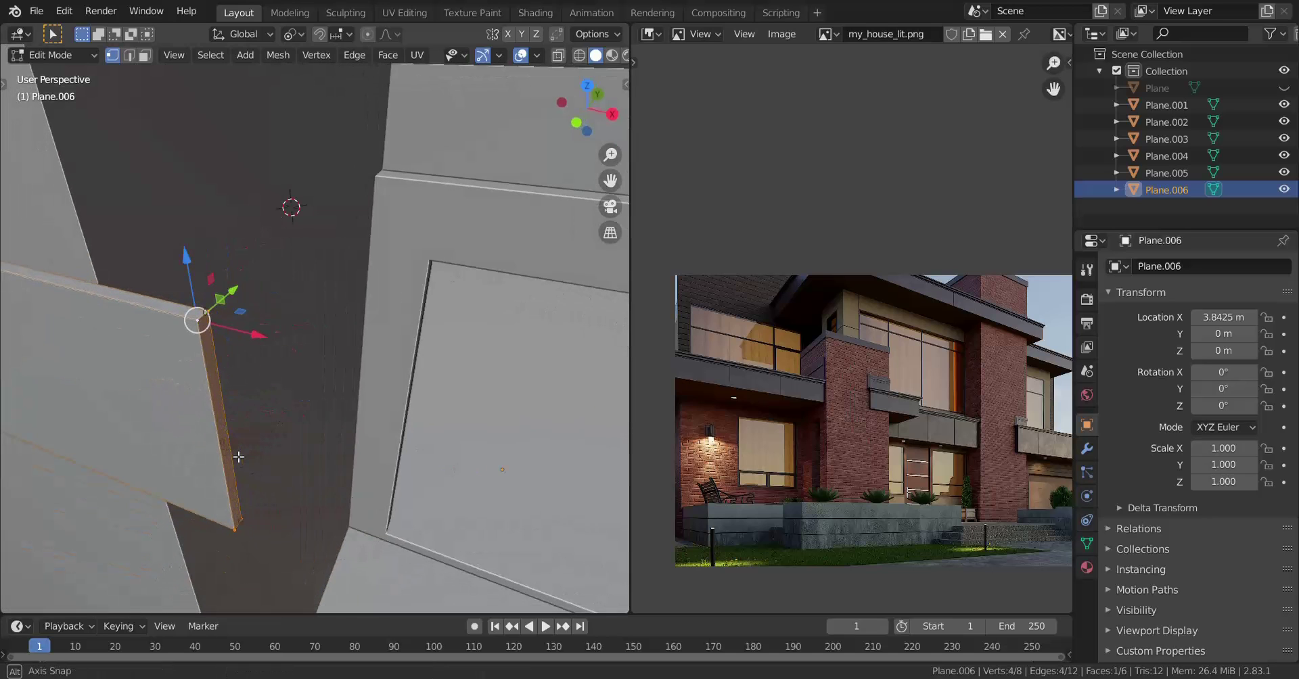
pyautogui.hotkey('shift', 'd')
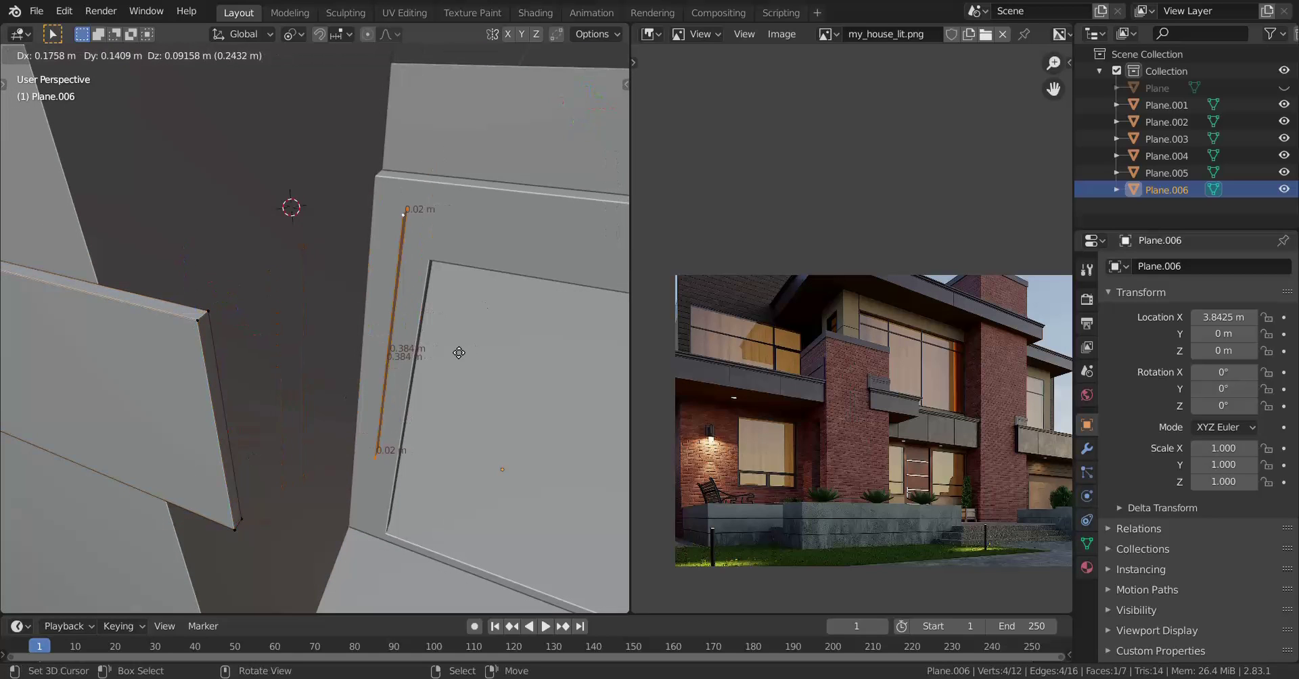
pyautogui.rightClick(458, 351)
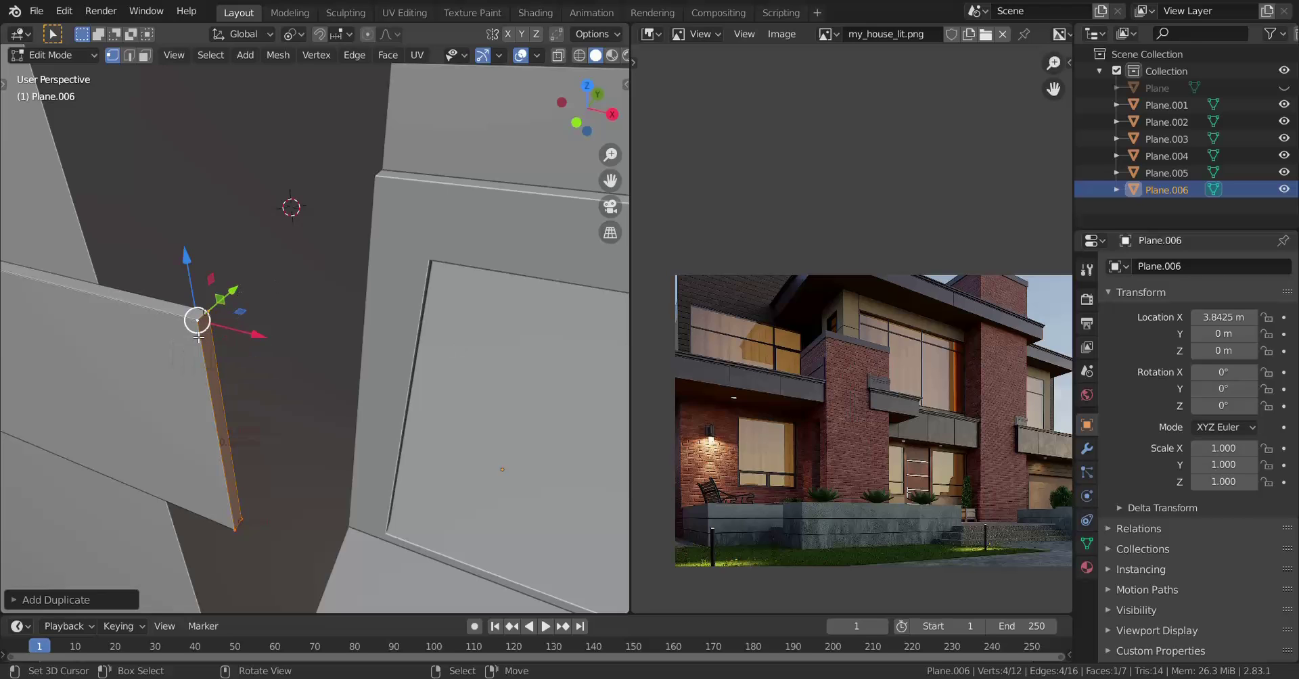
pyautogui.write('rz')
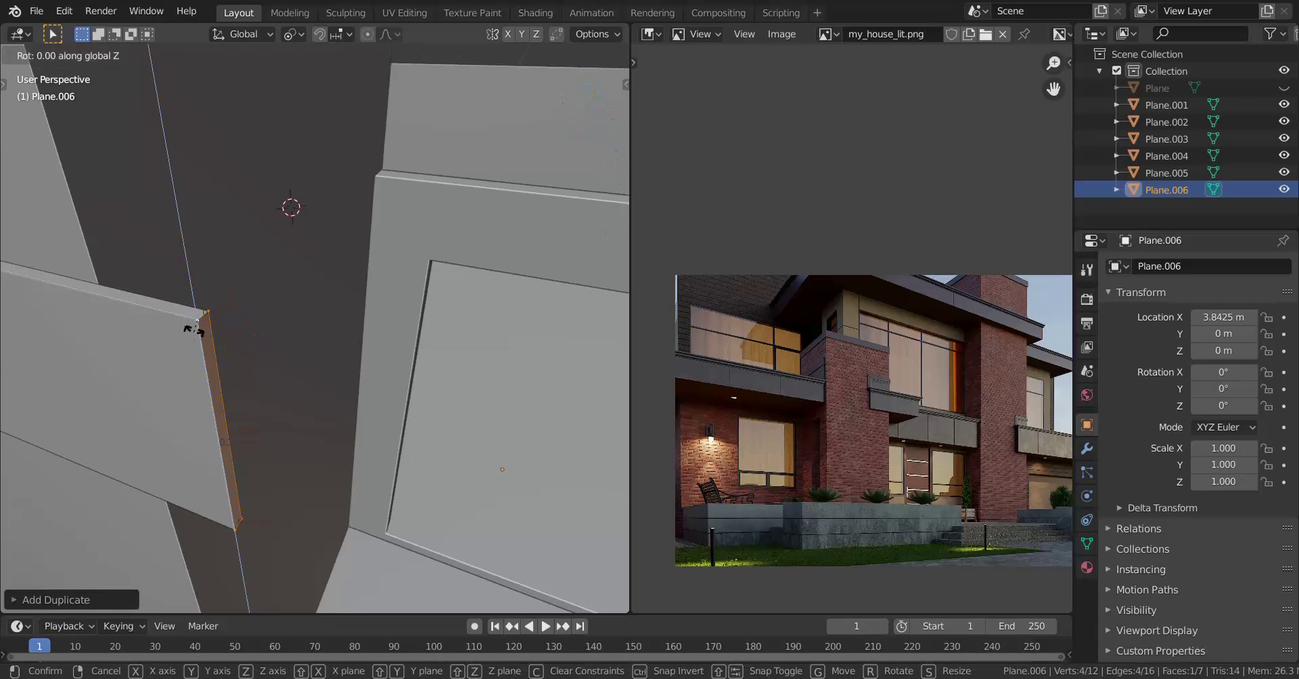
pyautogui.write('90')
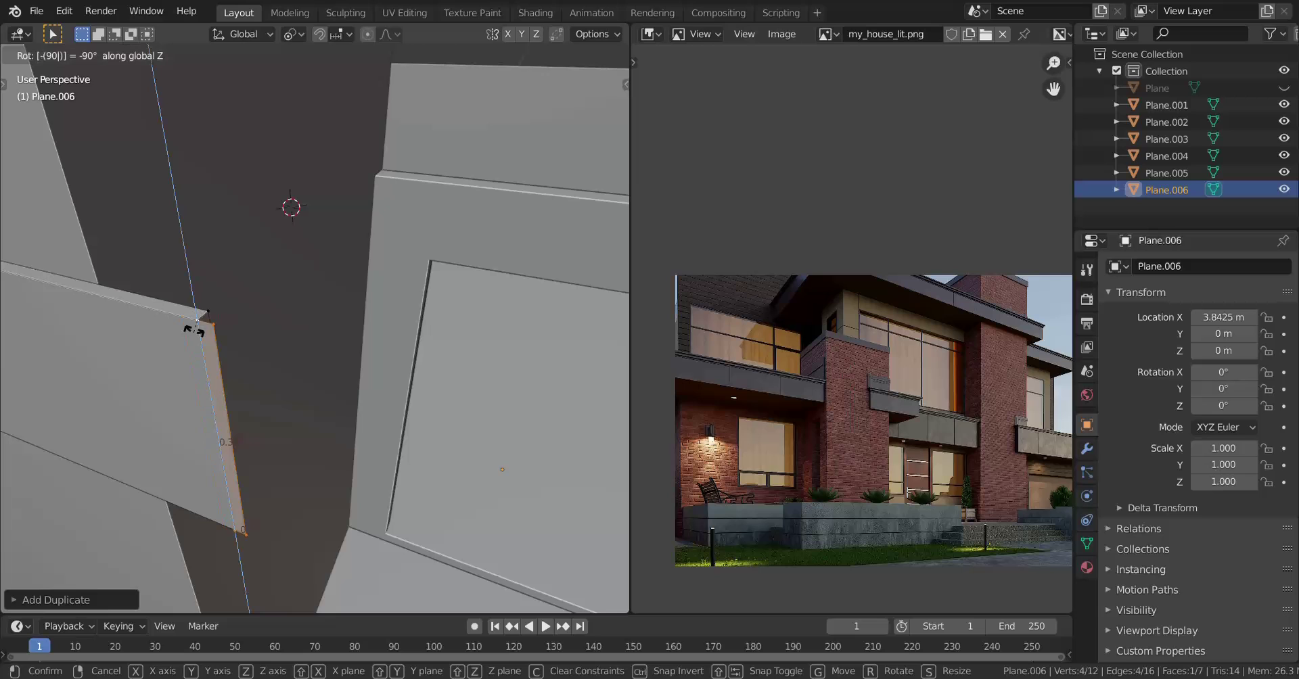
pyautogui.press('Return')
# Adjust the rotated face along X at the panel's right end in front orthographic view.
pyautogui.press('KP_1')
pyautogui.press('KP_5')
pyautogui.press('KP_5')
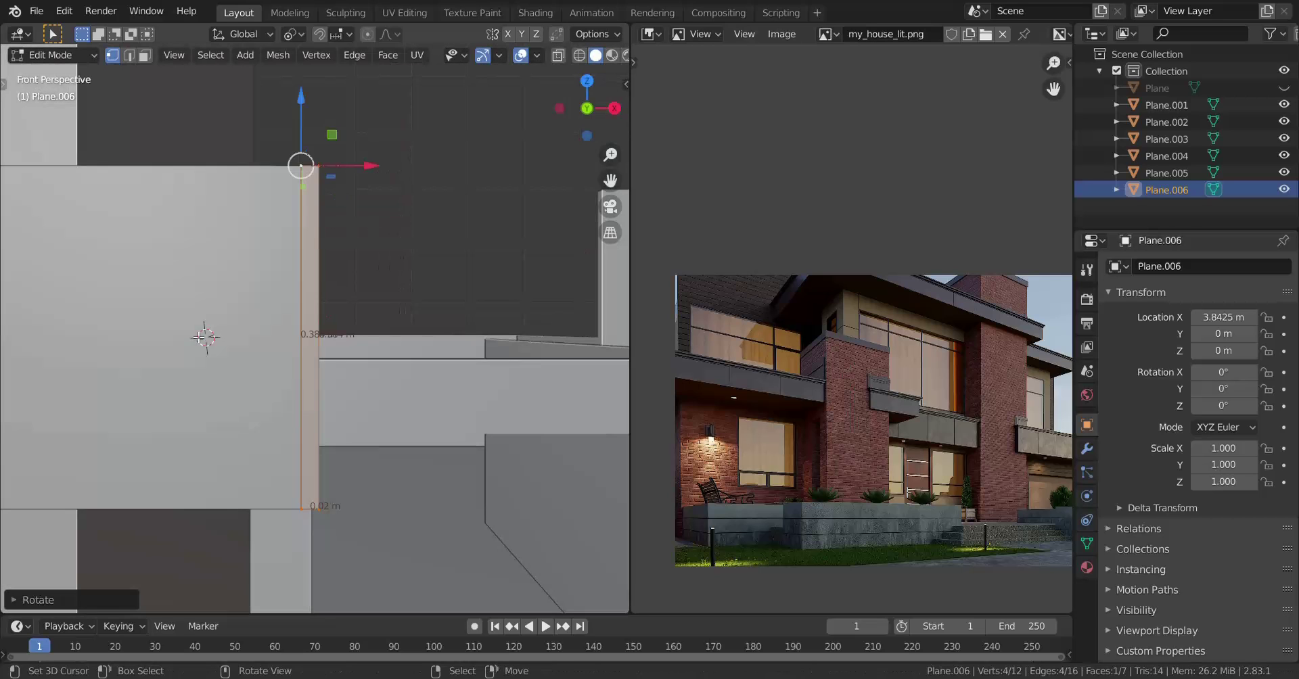
pyautogui.scroll(3, 329, 277)
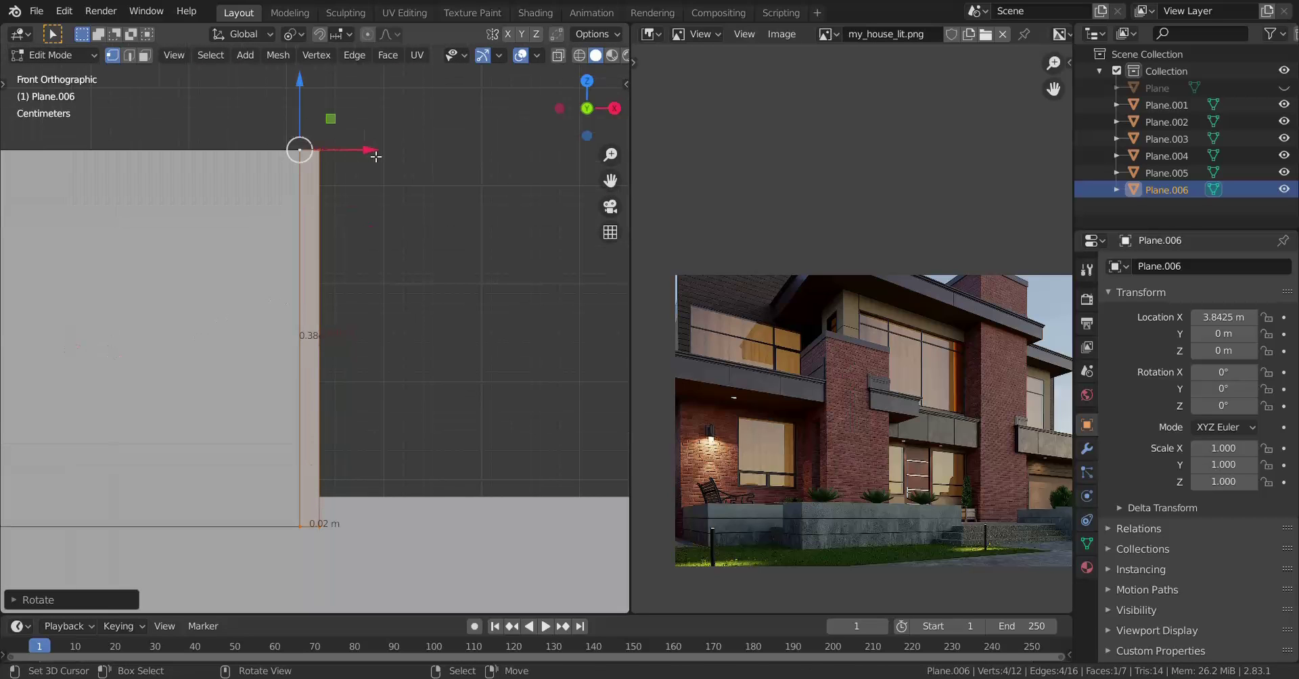
pyautogui.moveTo(376, 156); pyautogui.dragTo(453, 110)
# Extrude the rotated face along Y to form a side return running back along the pillar.
pyautogui.scroll(-3, 345, 232)
pyautogui.moveTo(345, 232); pyautogui.dragTo(177, 381, button='middle')
pyautogui.scroll(-1, 253, 339)
pyautogui.press('e')
pyautogui.press('y')
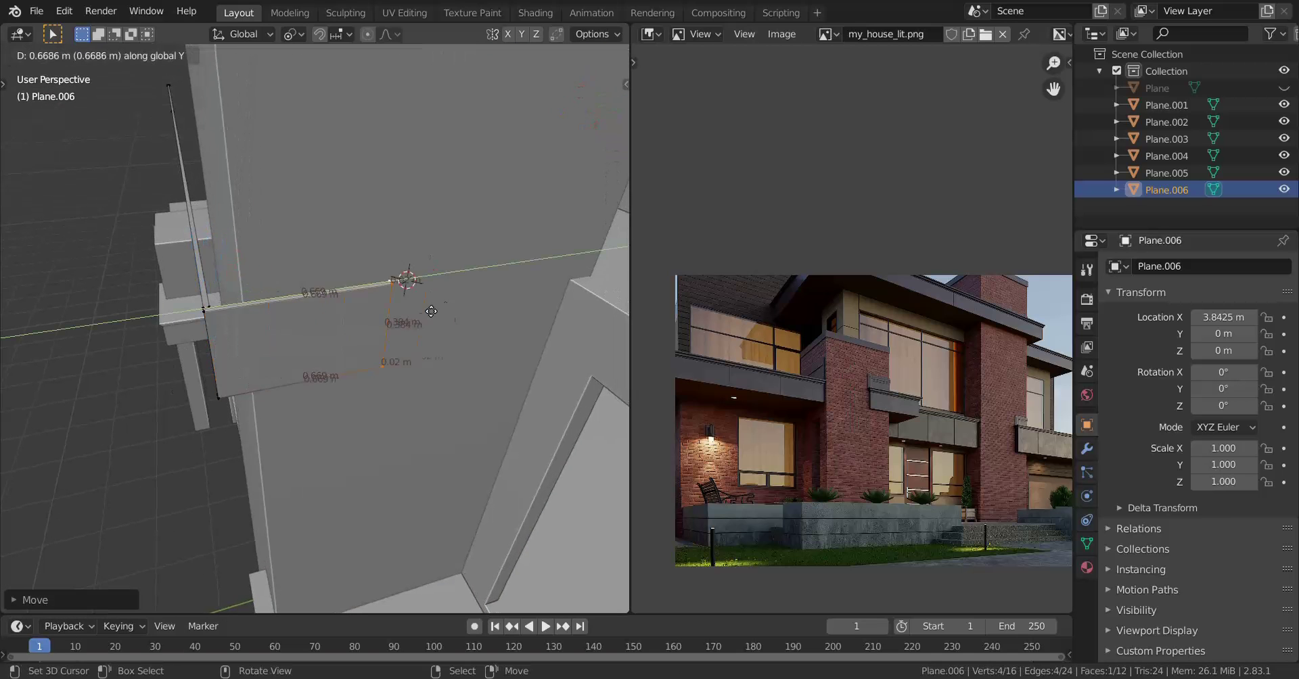
pyautogui.click(583, 253)
pyautogui.moveTo(310, 328); pyautogui.dragTo(295, 304, button='middle')
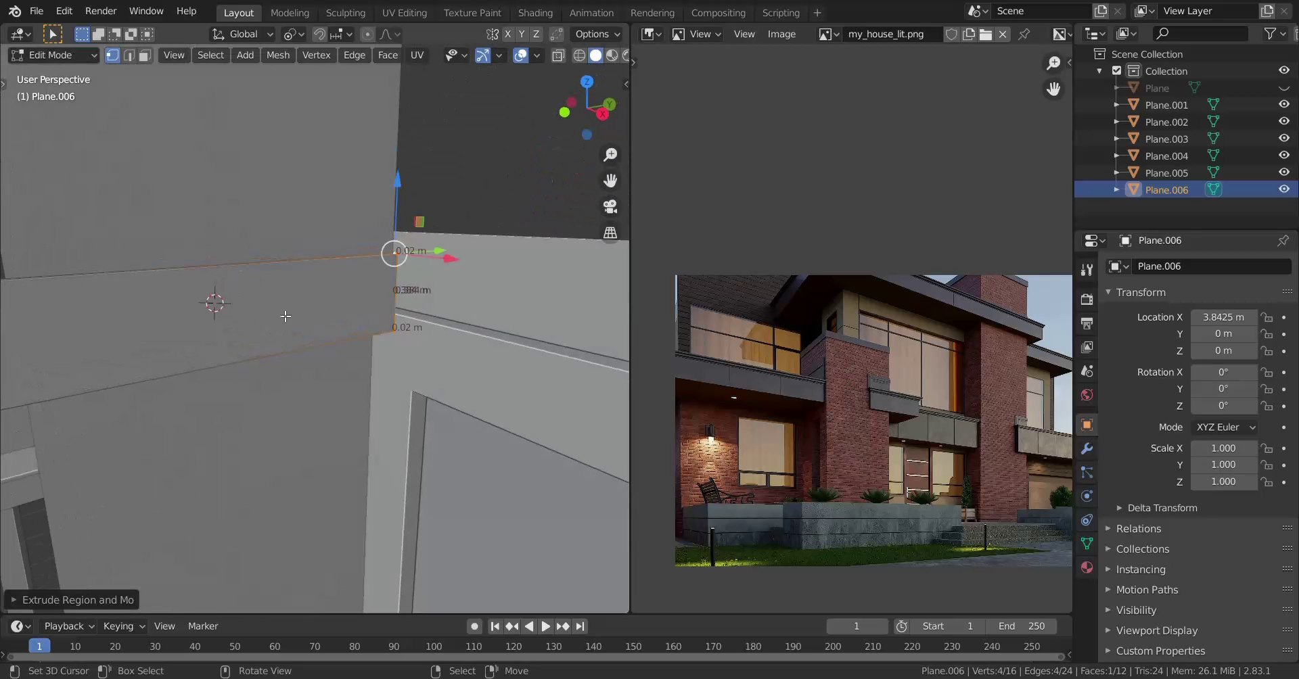
pyautogui.scroll(-3, 295, 305)
pyautogui.moveTo(274, 359); pyautogui.dragTo(388, 331, button='middle')
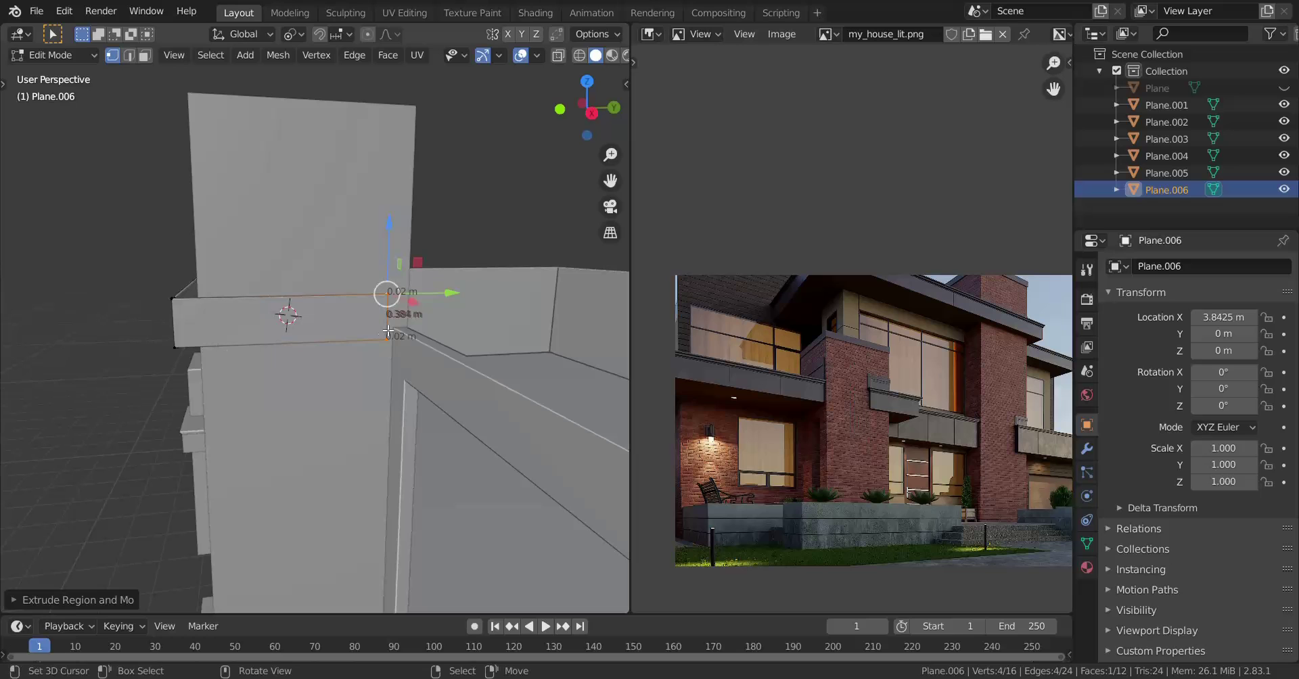
# Shorten the side return along Y so it ends partway along the pillar's side.
pyautogui.moveTo(453, 296); pyautogui.dragTo(65, 294)
pyautogui.scroll(4, 772, 388)
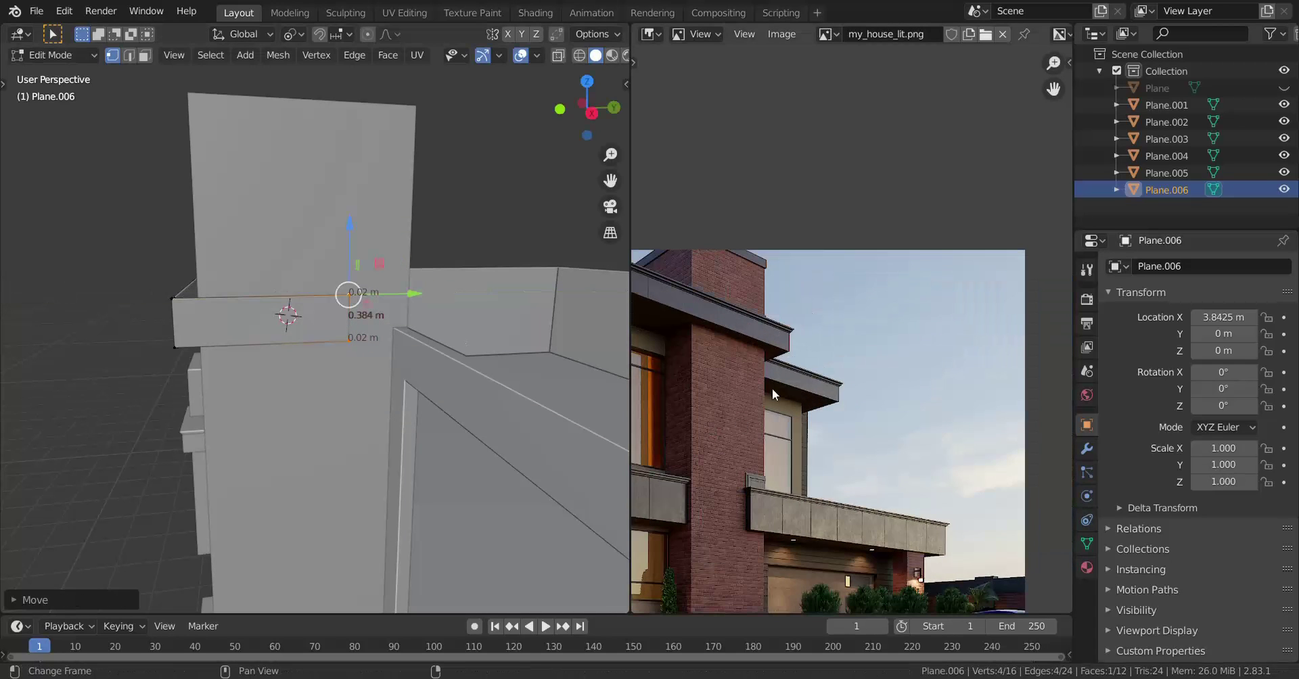
pyautogui.moveTo(342, 318); pyautogui.dragTo(352, 351, button='middle')
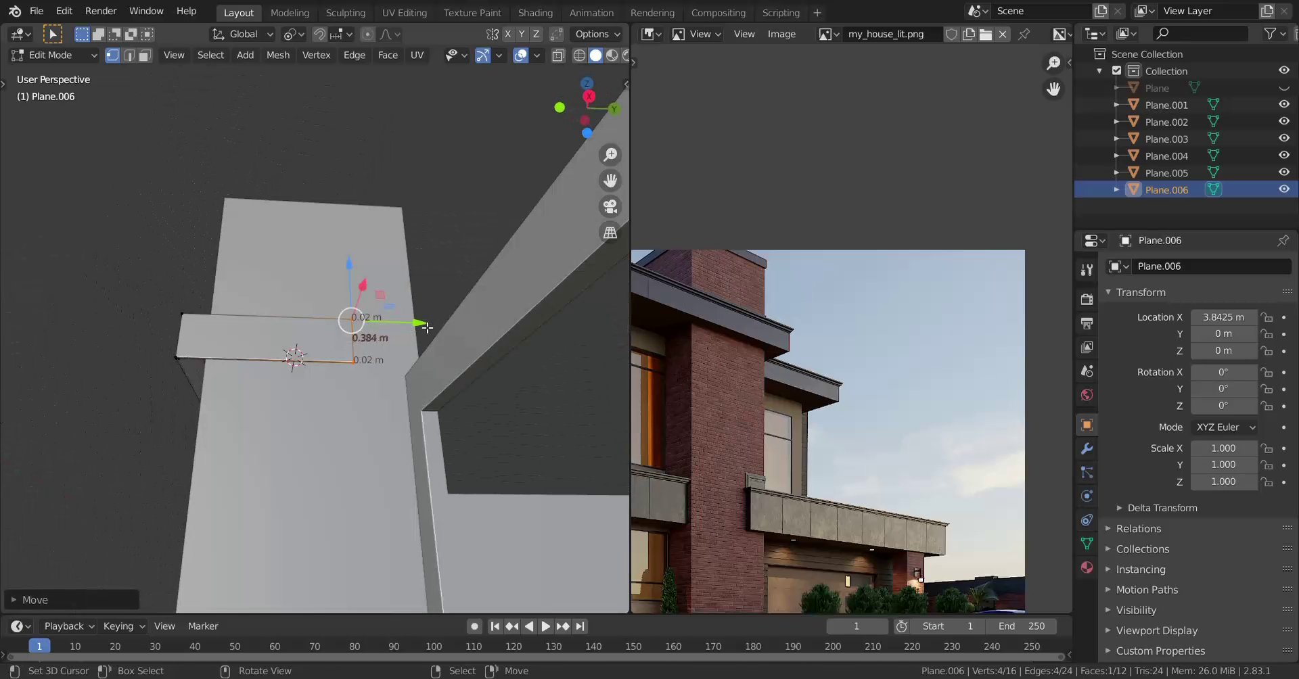
pyautogui.moveTo(427, 328); pyautogui.dragTo(484, 287)
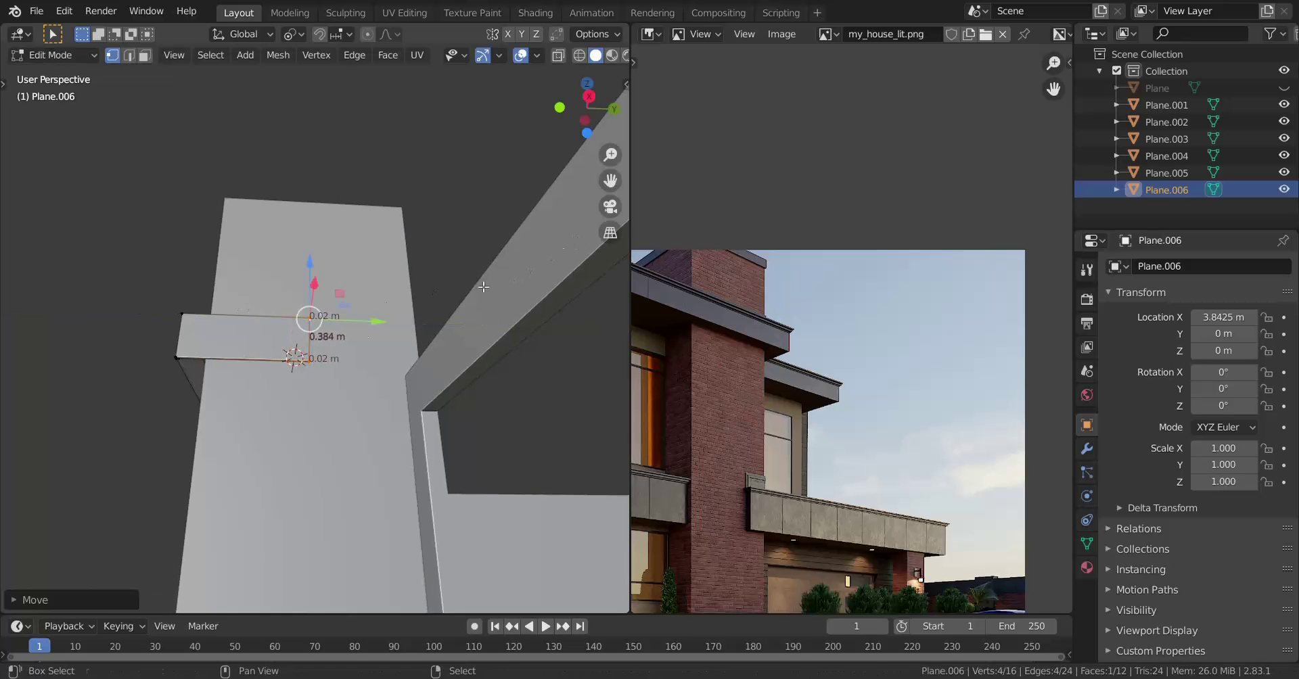
# Duplicate the side return's end face in place and rotate the copy about the global Z axis.
pyautogui.moveTo(483, 287); pyautogui.dragTo(365, 311, button='middle')
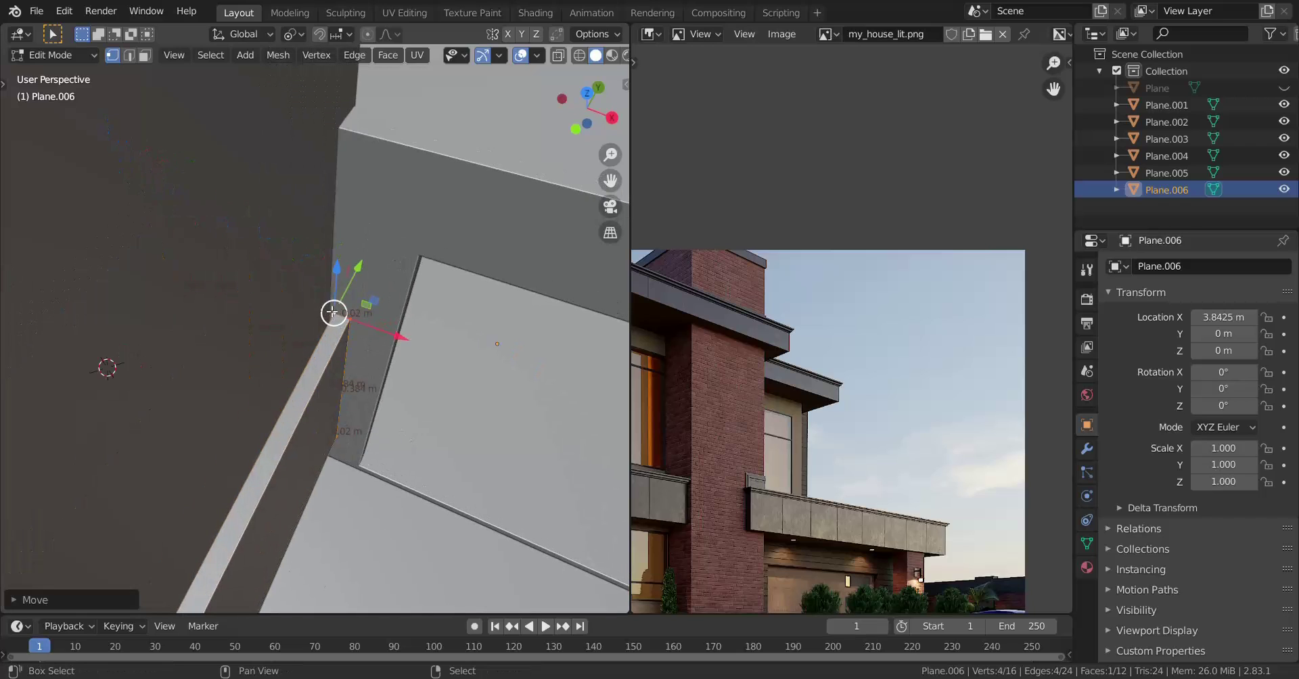
pyautogui.hotkey('shift', 'd')
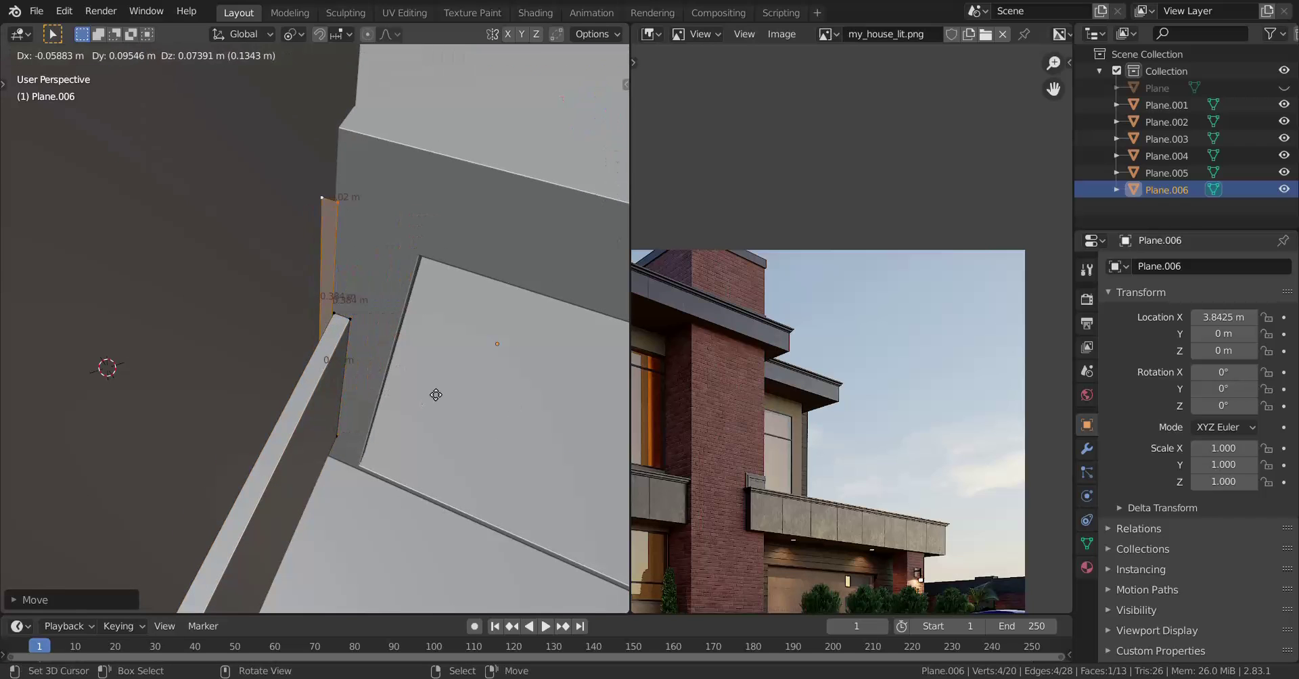
pyautogui.rightClick(437, 392)
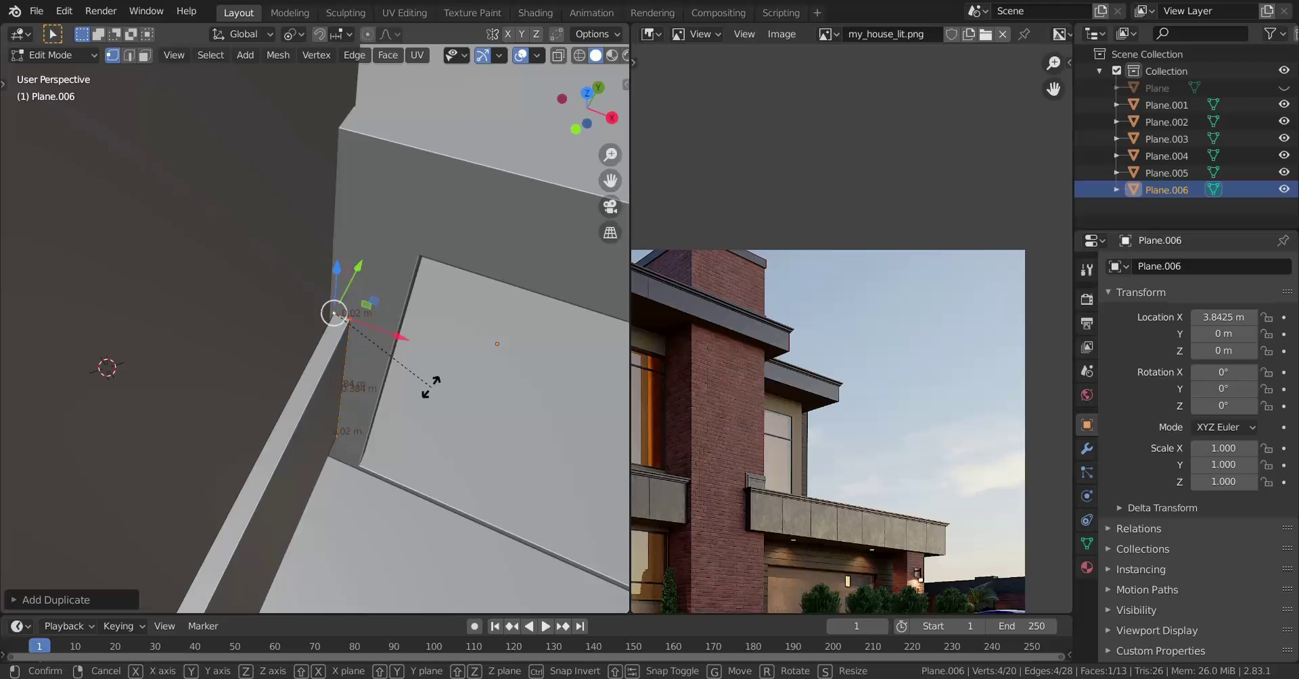
pyautogui.press('r')
pyautogui.press('z')
pyautogui.click(436, 393)
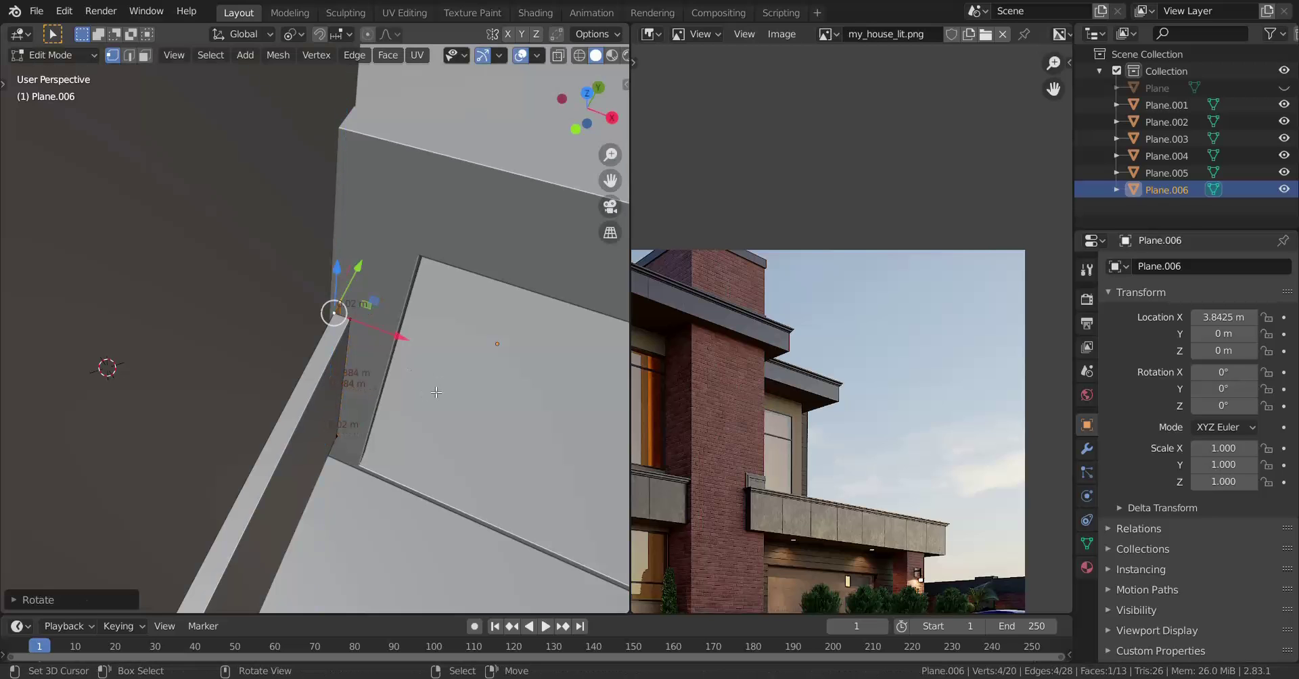
# Extrude the rotated face along X to run the fascia across the wall with the window opening.
pyautogui.moveTo(393, 439); pyautogui.dragTo(252, 433, button='middle')
pyautogui.press('e')
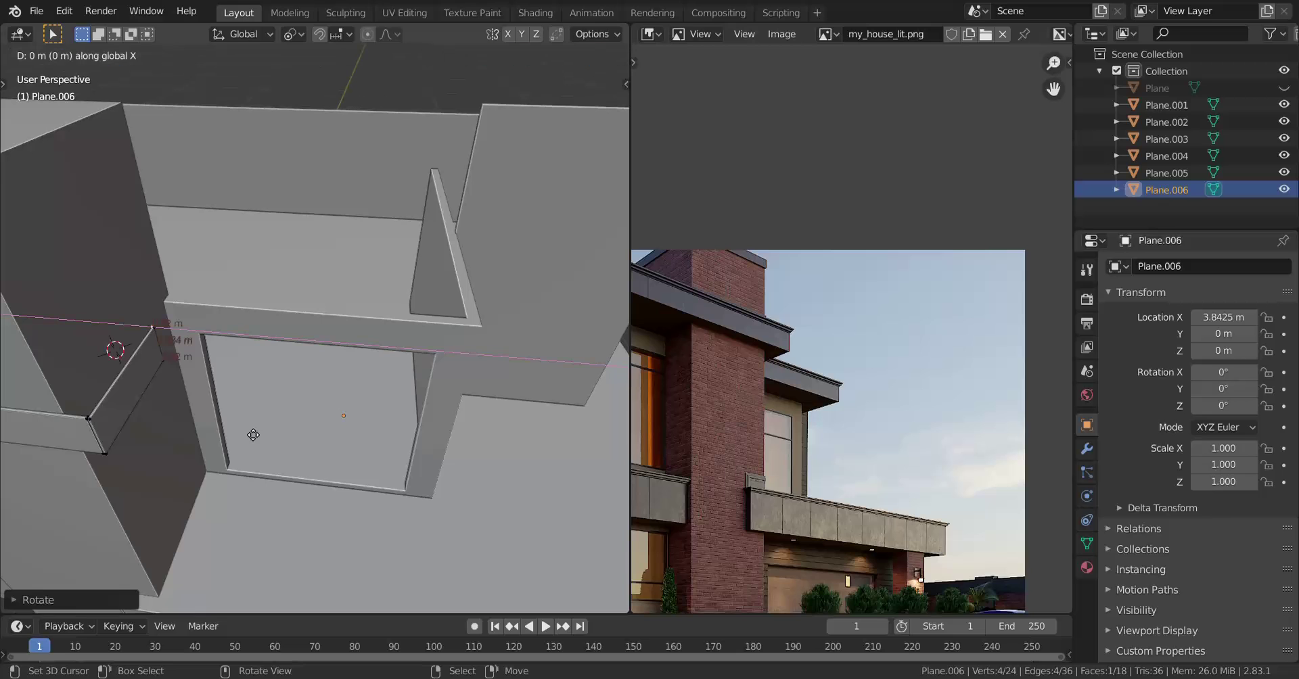
pyautogui.press('x')
pyautogui.click(616, 285)
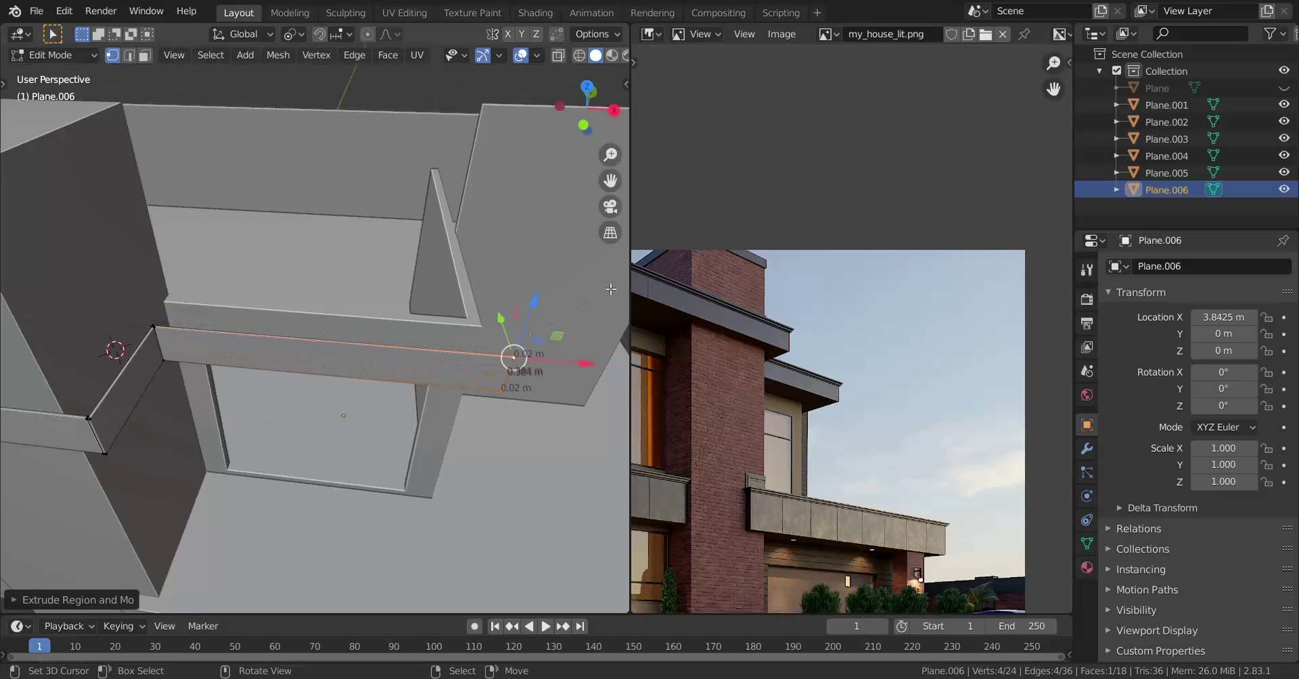
# Adjust the new fascia strip's free end, shortening it slightly along X in top wireframe view.
pyautogui.moveTo(616, 284); pyautogui.dragTo(169, 331, button='middle')
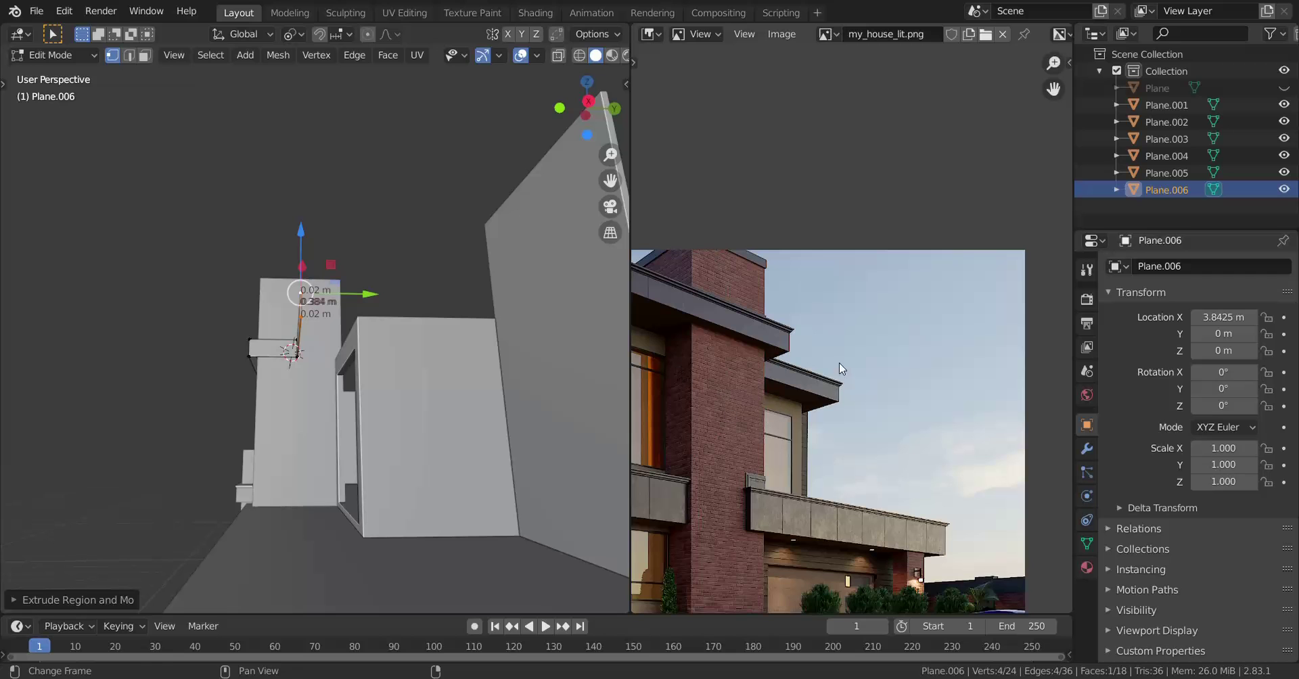
pyautogui.moveTo(331, 346); pyautogui.dragTo(345, 504, button='middle')
pyautogui.scroll(4, 382, 413)
pyautogui.moveTo(410, 392); pyautogui.dragTo(475, 357)
pyautogui.moveTo(473, 357); pyautogui.dragTo(426, 393, button='middle')
pyautogui.press('KP_7')
pyautogui.press('KP_5')
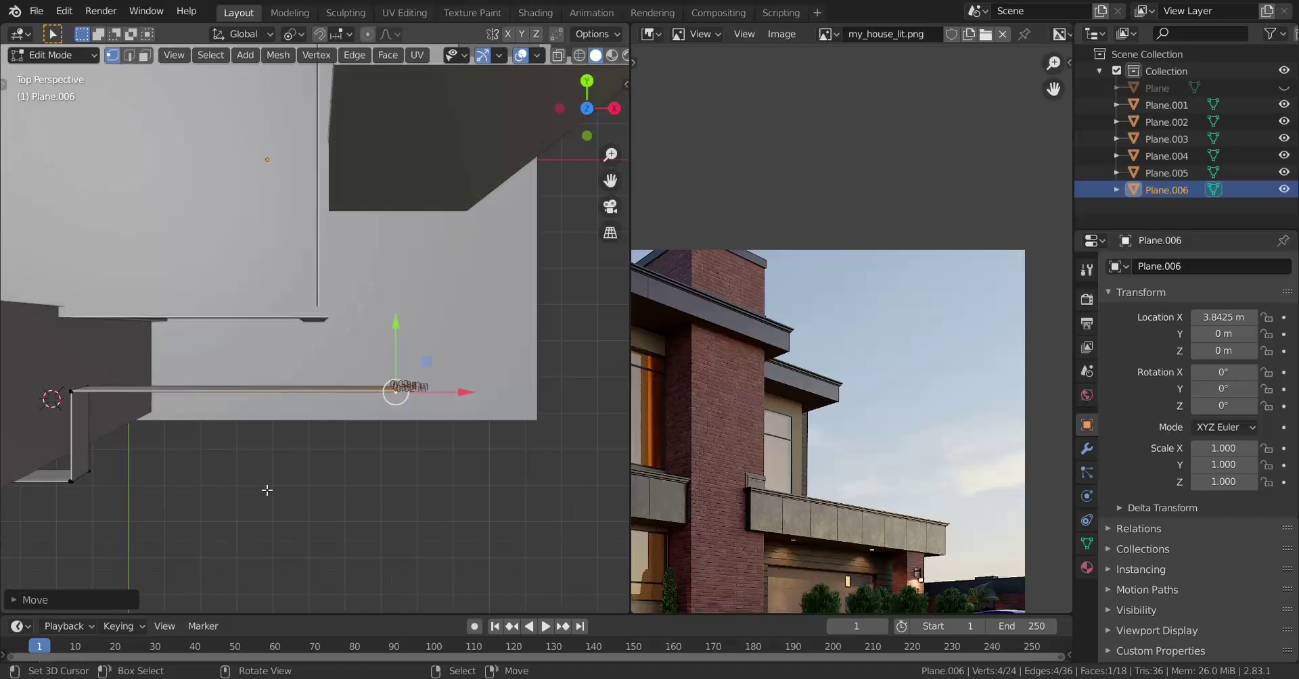
pyautogui.press('KP_5')
pyautogui.press('z')
pyautogui.press('4')
pyautogui.scroll(2, 363, 474)
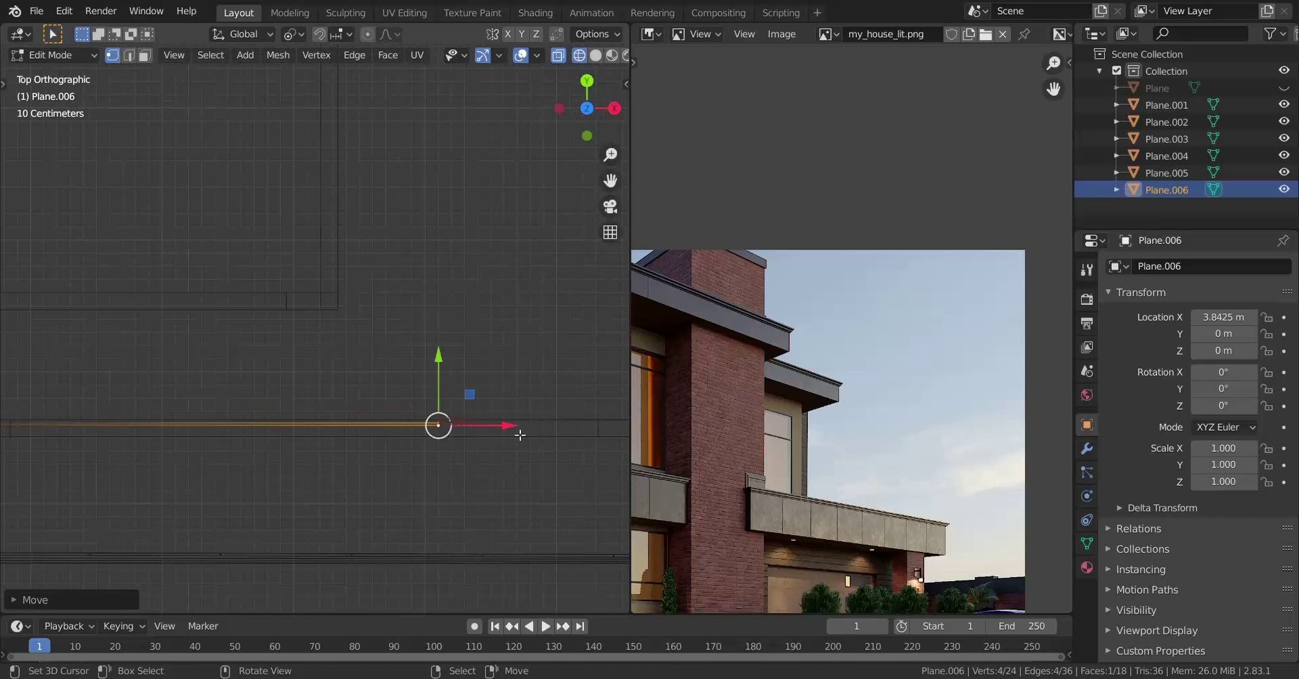
pyautogui.moveTo(506, 428); pyautogui.dragTo(456, 414)
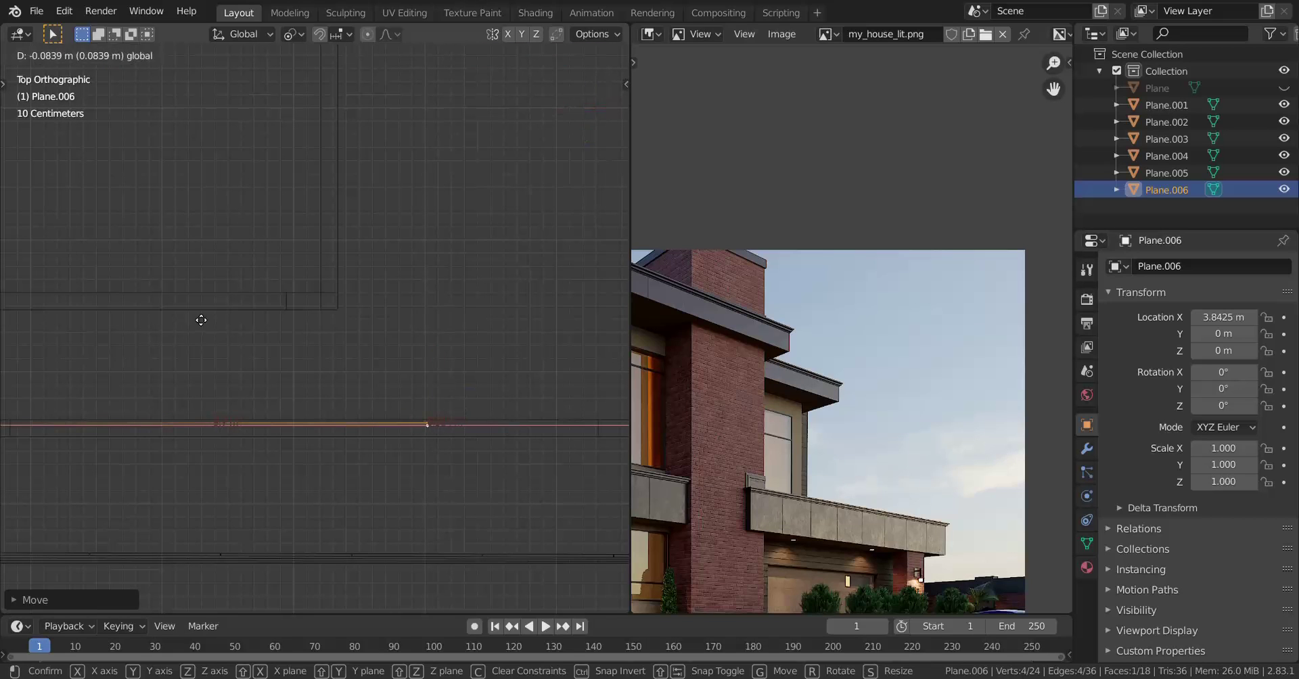
pyautogui.moveTo(201, 319); pyautogui.dragTo(201, 319)
# Pull the strip's end further back along X so it slightly overhangs the window wall's outer corner.
pyautogui.scroll(-2, 365, 473)
pyautogui.moveTo(365, 475); pyautogui.dragTo(290, 365, button='middle')
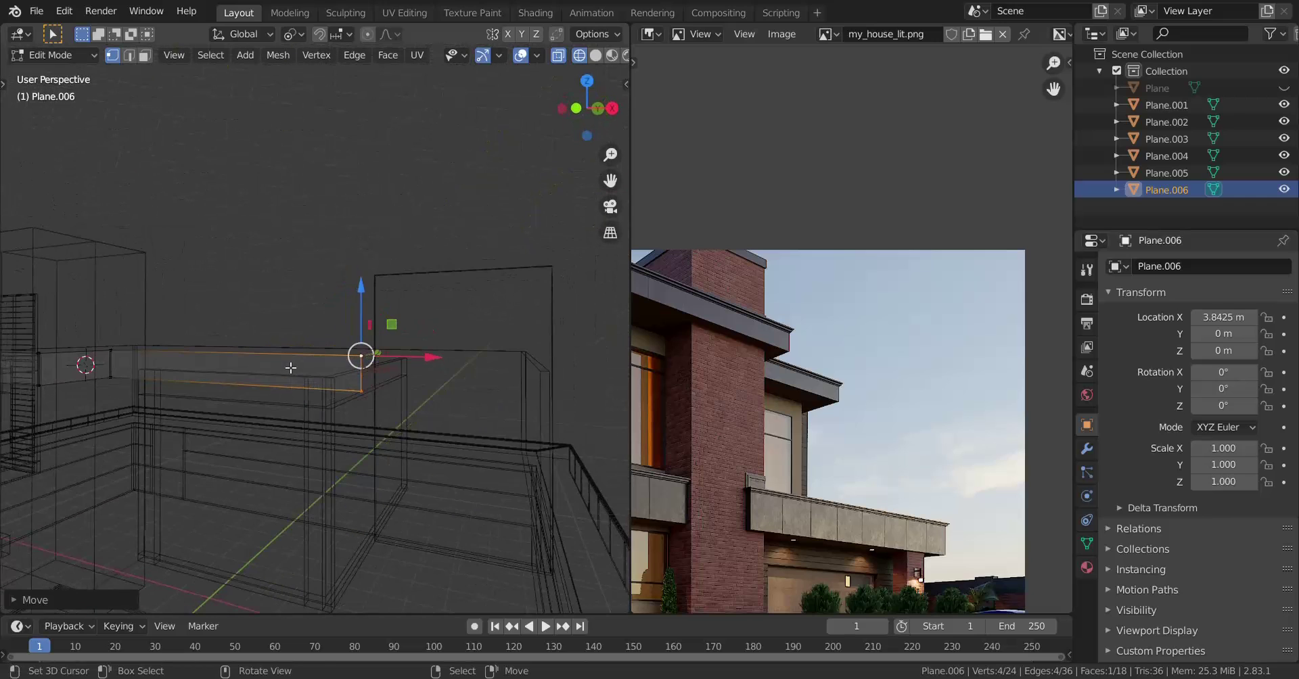
pyautogui.press('KP_7')
pyautogui.press('g')
pyautogui.press('x')
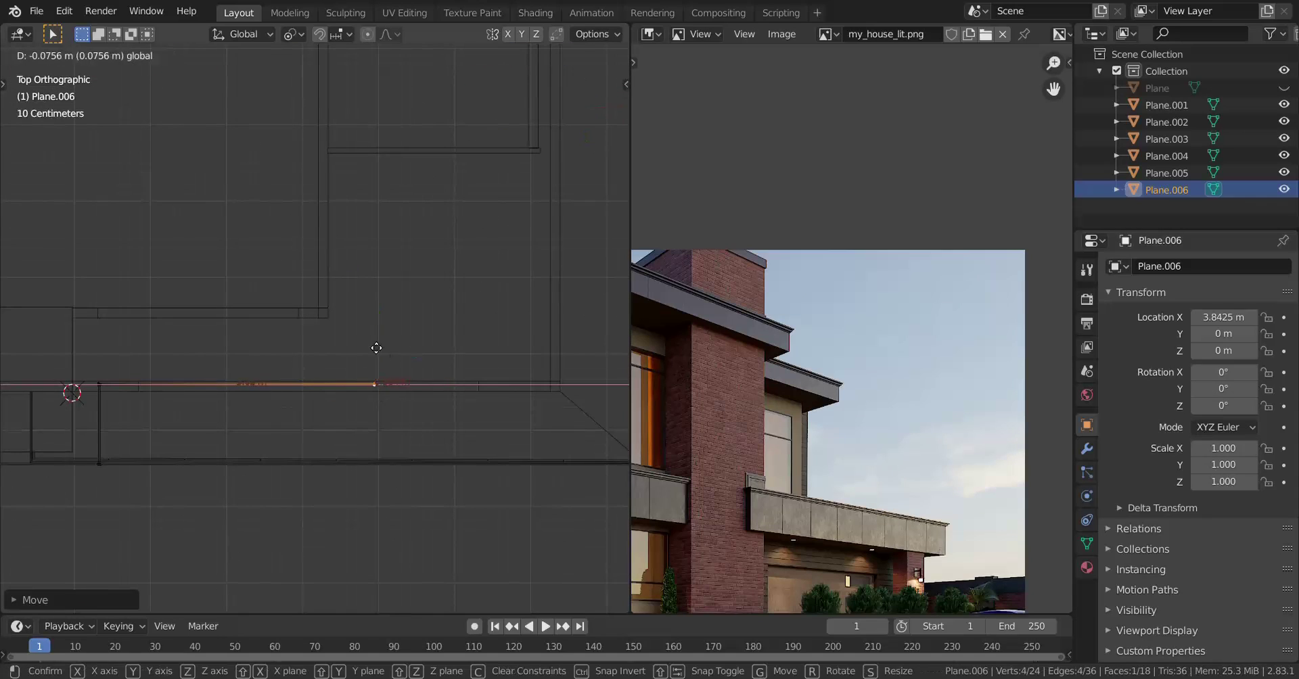
pyautogui.click(274, 215)
pyautogui.scroll(-2, 337, 379)
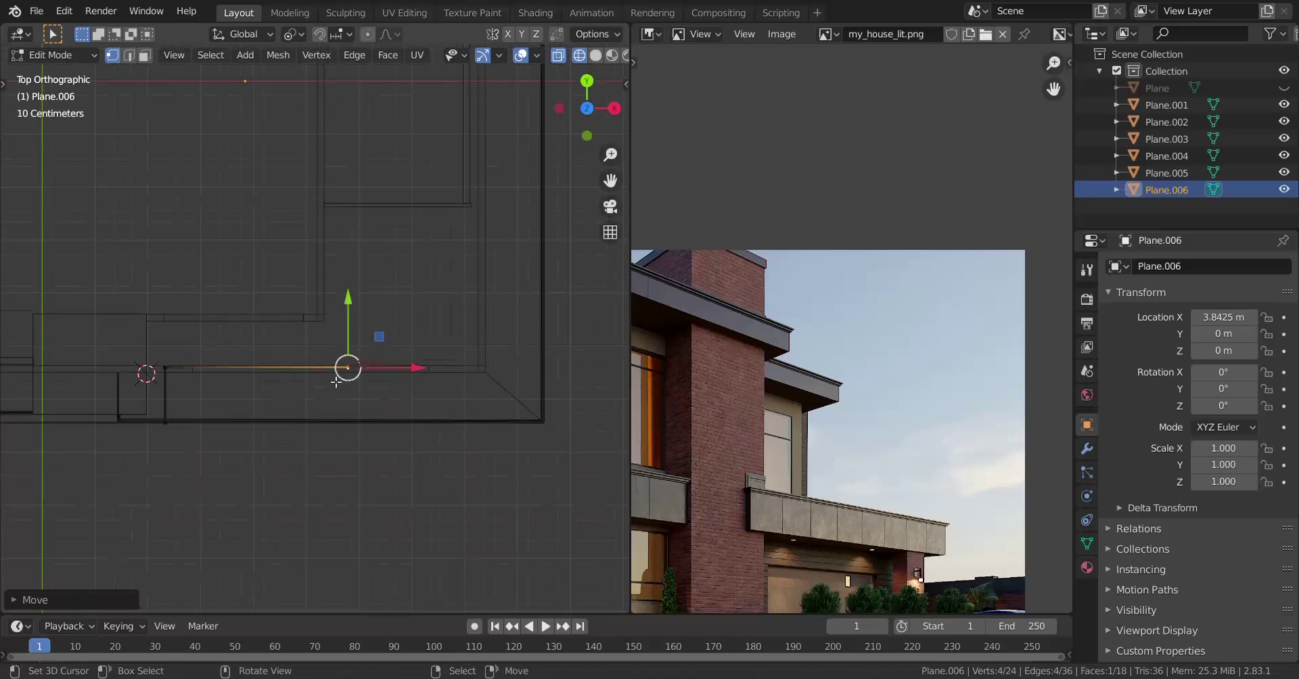
# Duplicate the fascia strip's end face in place at the window wall's outer corner and rotate the copy -90° about global Z.
pyautogui.moveTo(337, 378)
pyautogui.mouseDown(button='middle')
pyautogui.moveTo(258, 261)
pyautogui.moveTo(250, 411)
pyautogui.moveTo(263, 421)
pyautogui.mouseUp(button='middle')
pyautogui.press('KP_5')
pyautogui.press('KP_5')
pyautogui.hotkey('shift', 'z')
pyautogui.scroll(5, 250, 473)
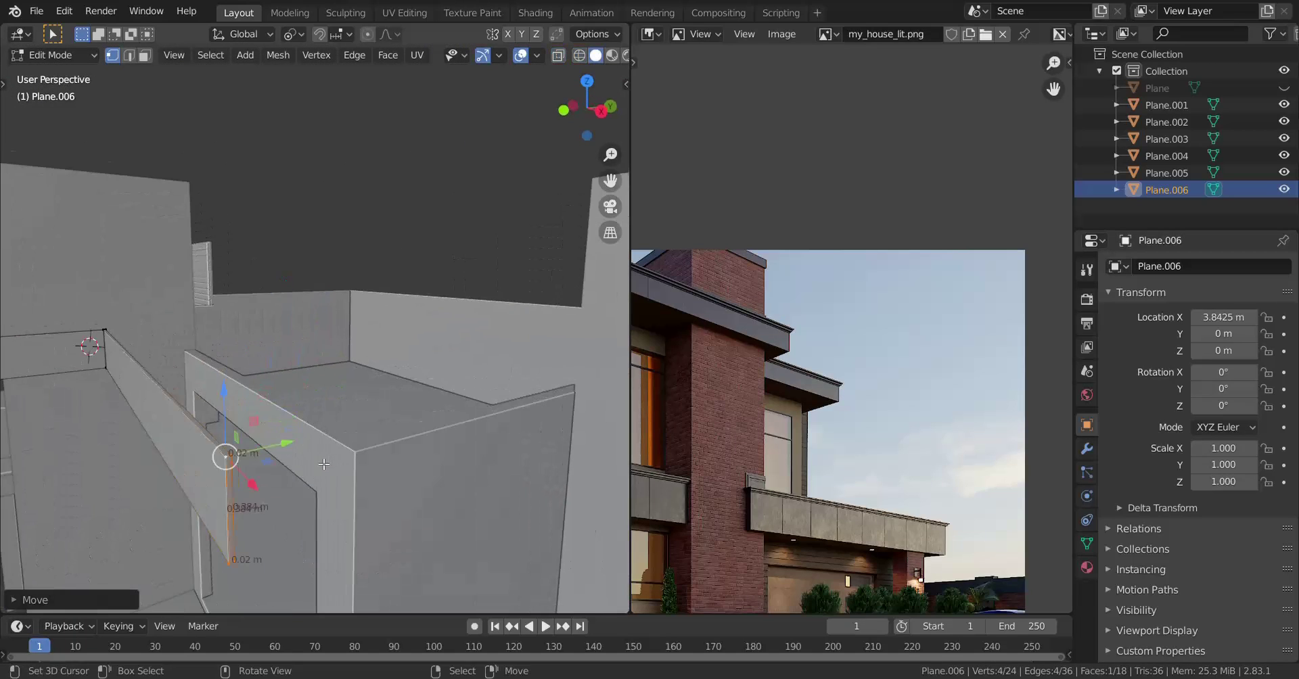
pyautogui.keyDown('shift'); pyautogui.moveTo(248, 493); pyautogui.dragTo(343, 479, button='middle'); pyautogui.keyUp('shift')
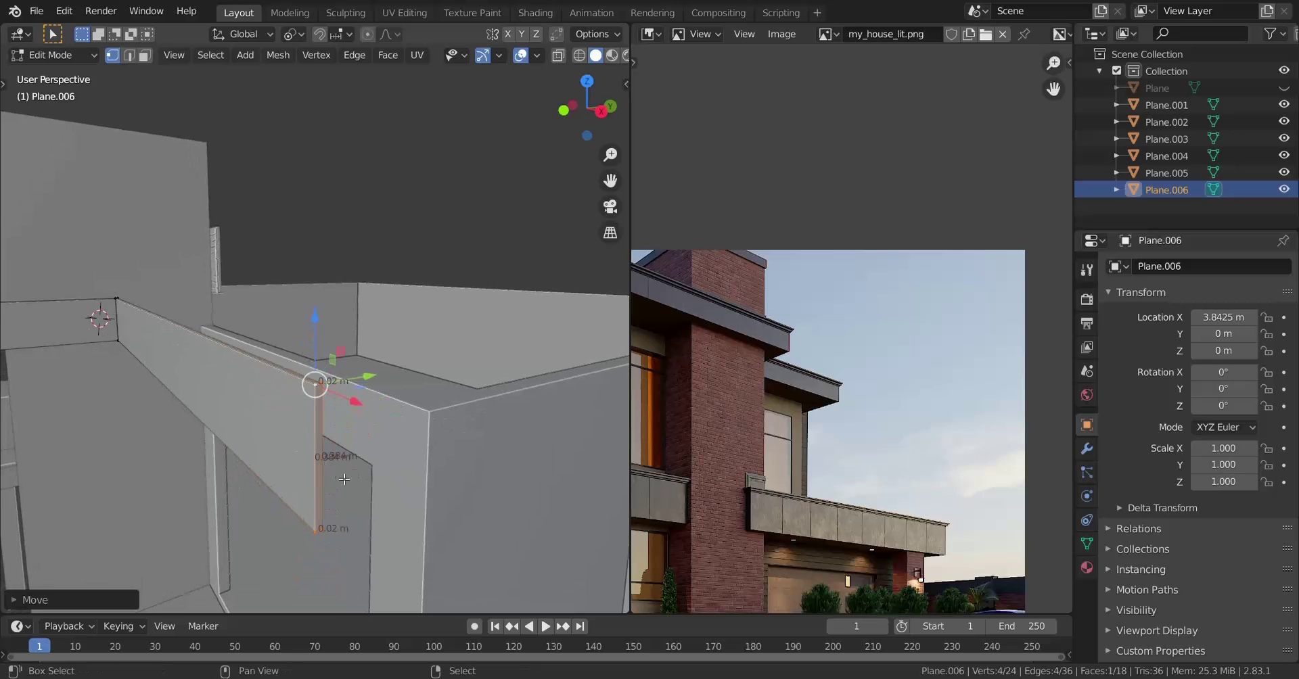
pyautogui.hotkey('shift', 'd')
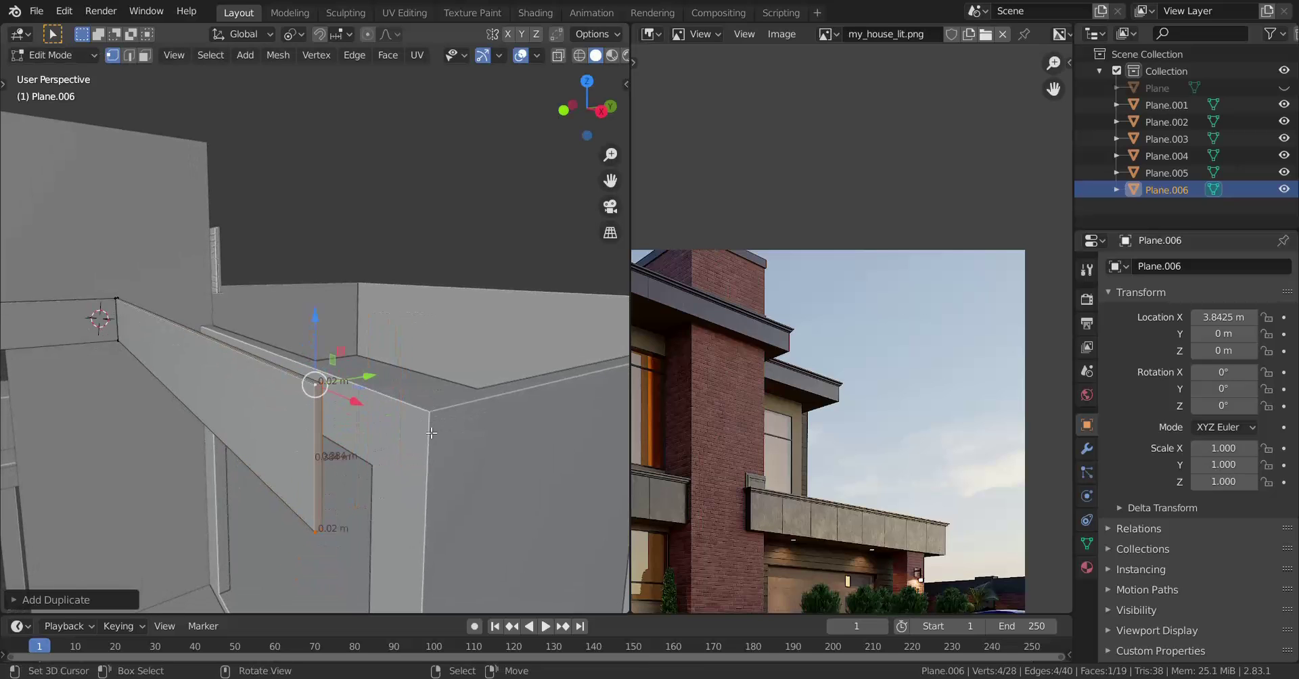
pyautogui.press('r')
pyautogui.press('z')
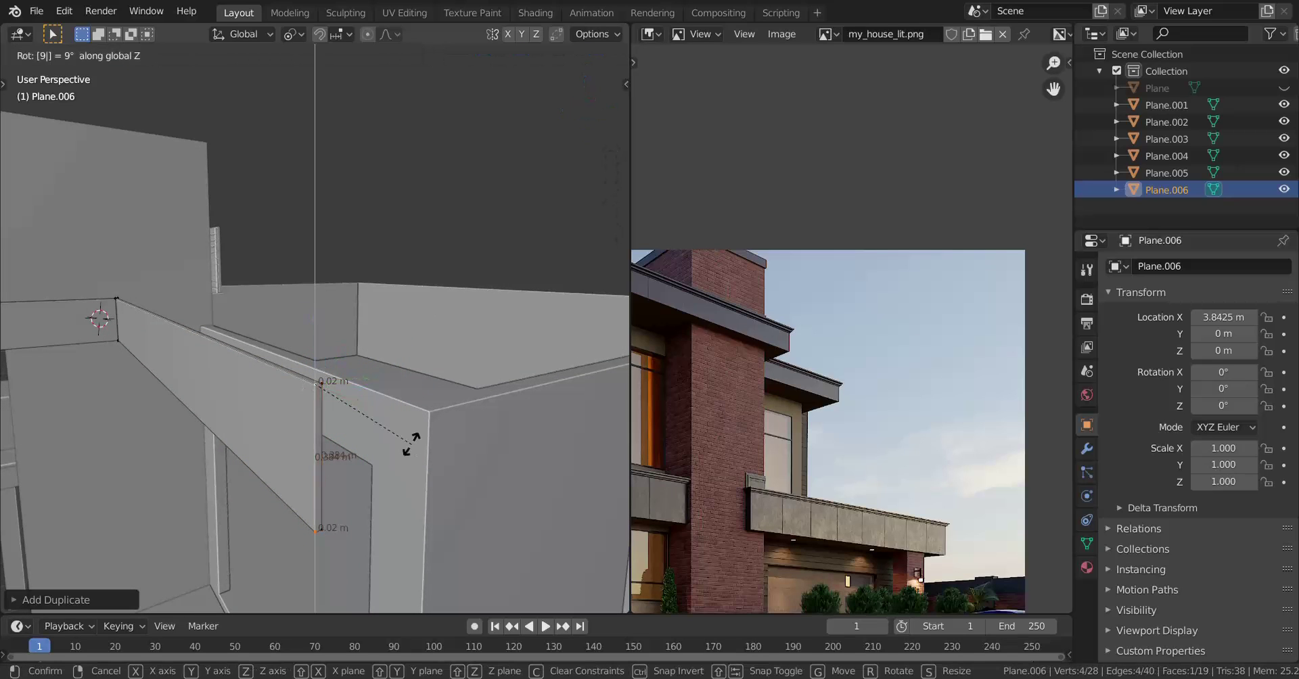
pyautogui.press('-')
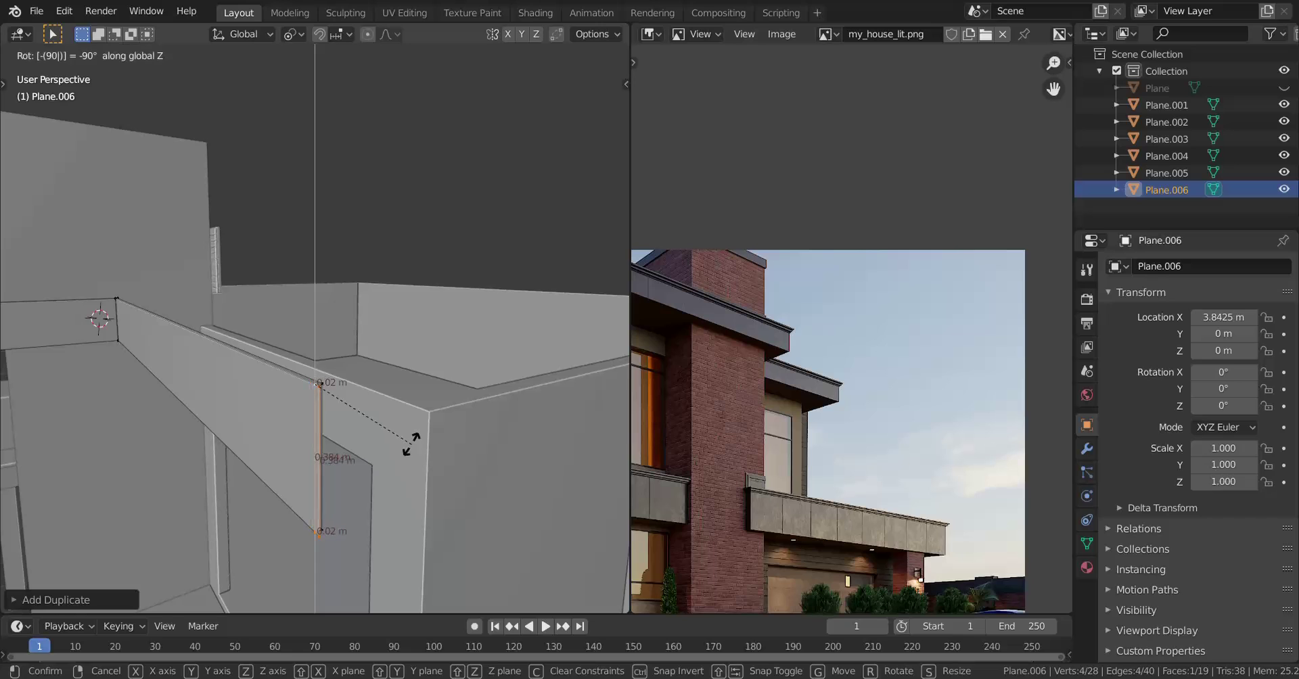
pyautogui.press('Return')
# Shift the rotated face about 0.004 m along X to line it up with the strip's end.
pyautogui.moveTo(395, 464); pyautogui.dragTo(444, 312, button='middle')
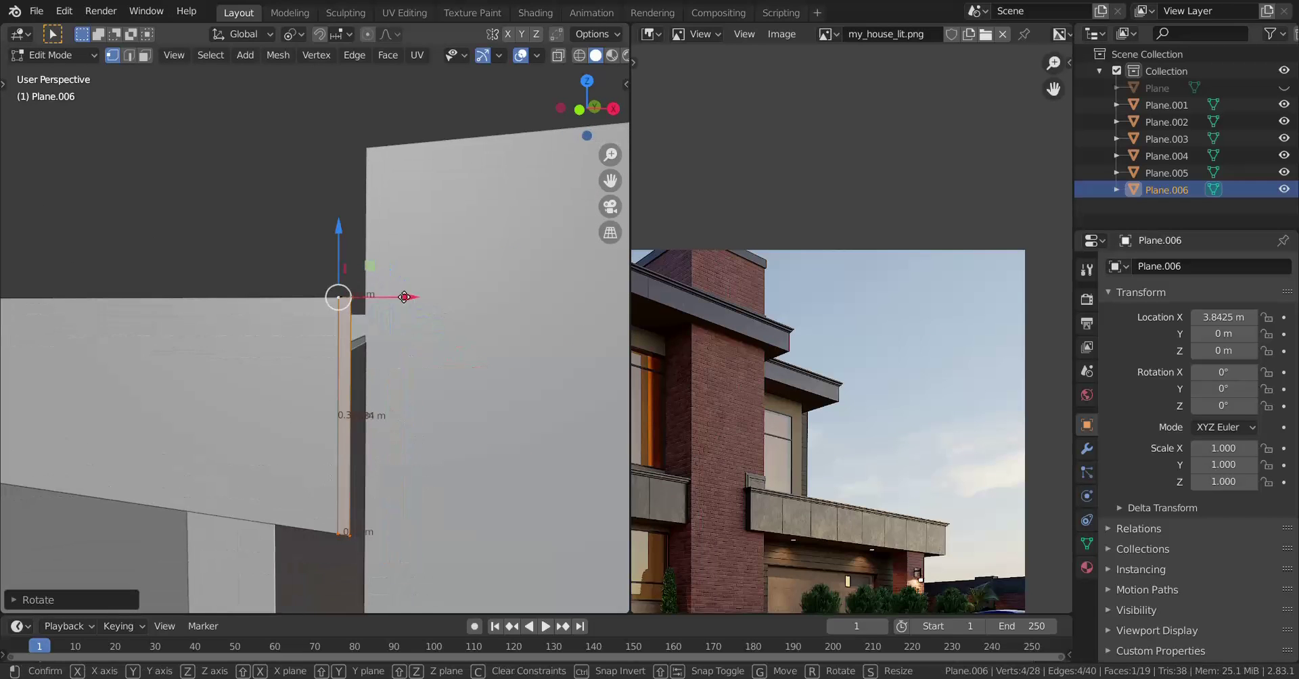
pyautogui.press('g')
pyautogui.press('x')
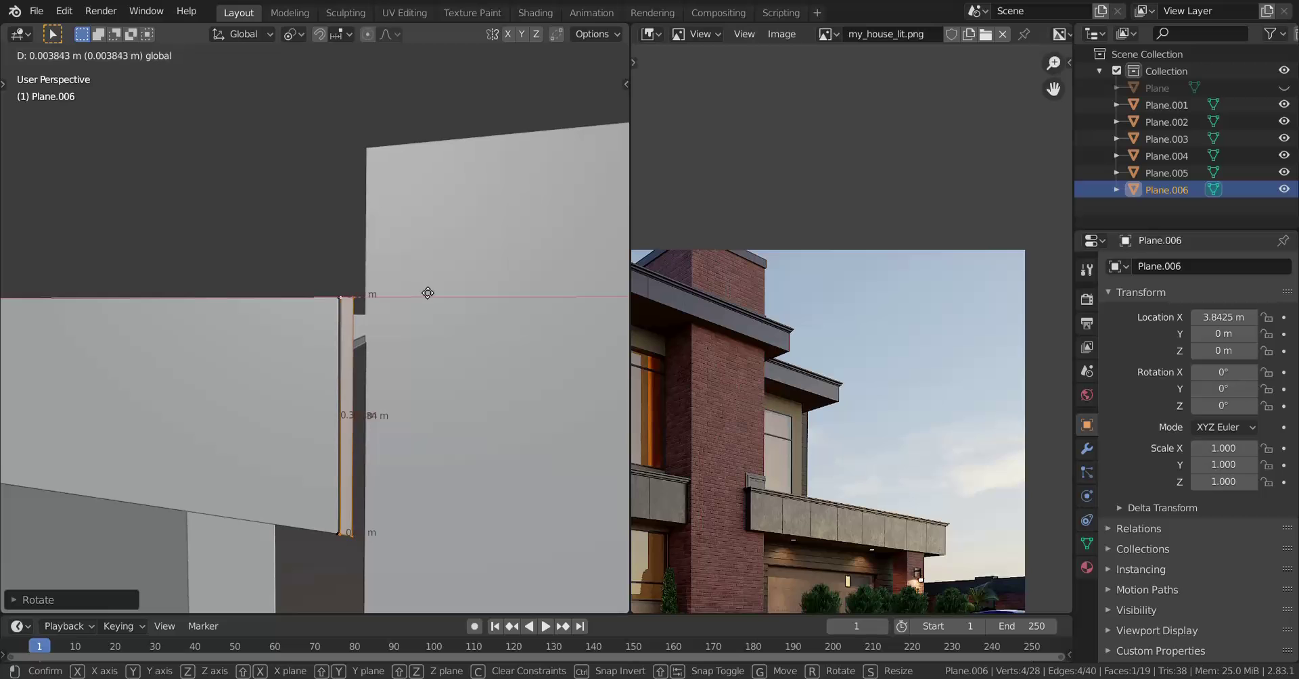
pyautogui.click(428, 293)
# Extrude the rotated face about 3 m along Y to run the fascia back along the side of the window wall.
pyautogui.moveTo(428, 293); pyautogui.dragTo(134, 428, button='middle')
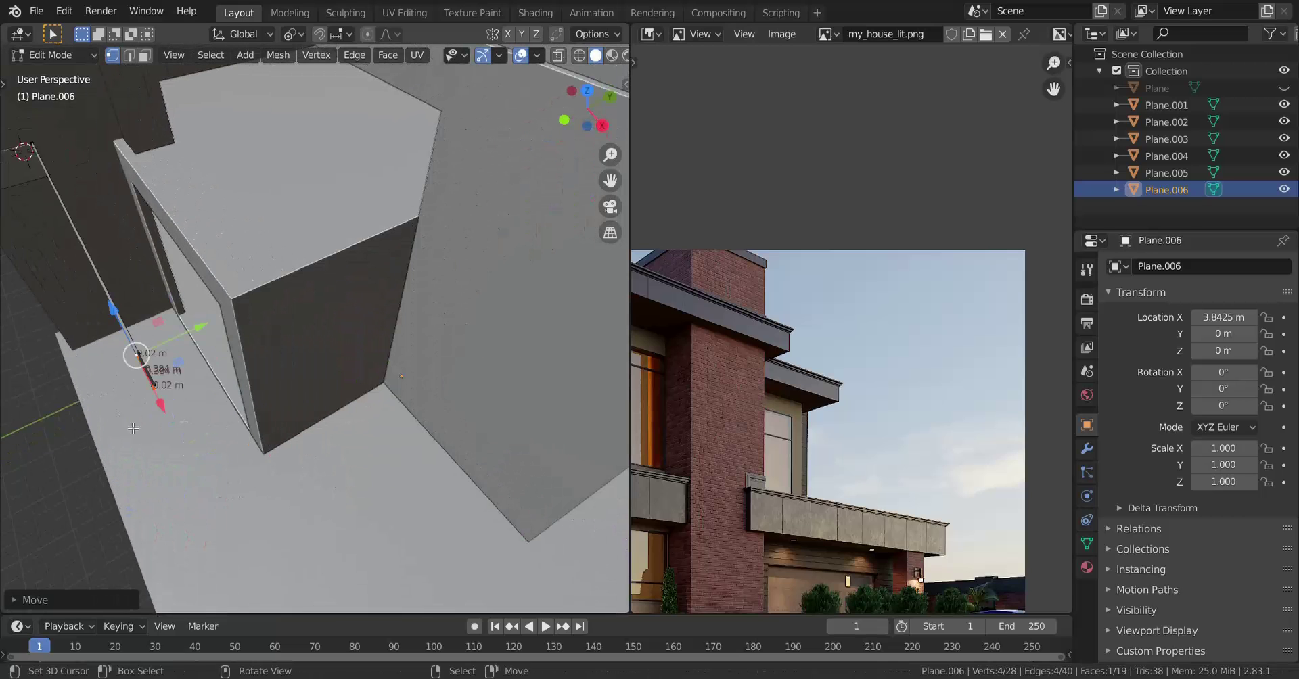
pyautogui.press('e')
pyautogui.press('y')
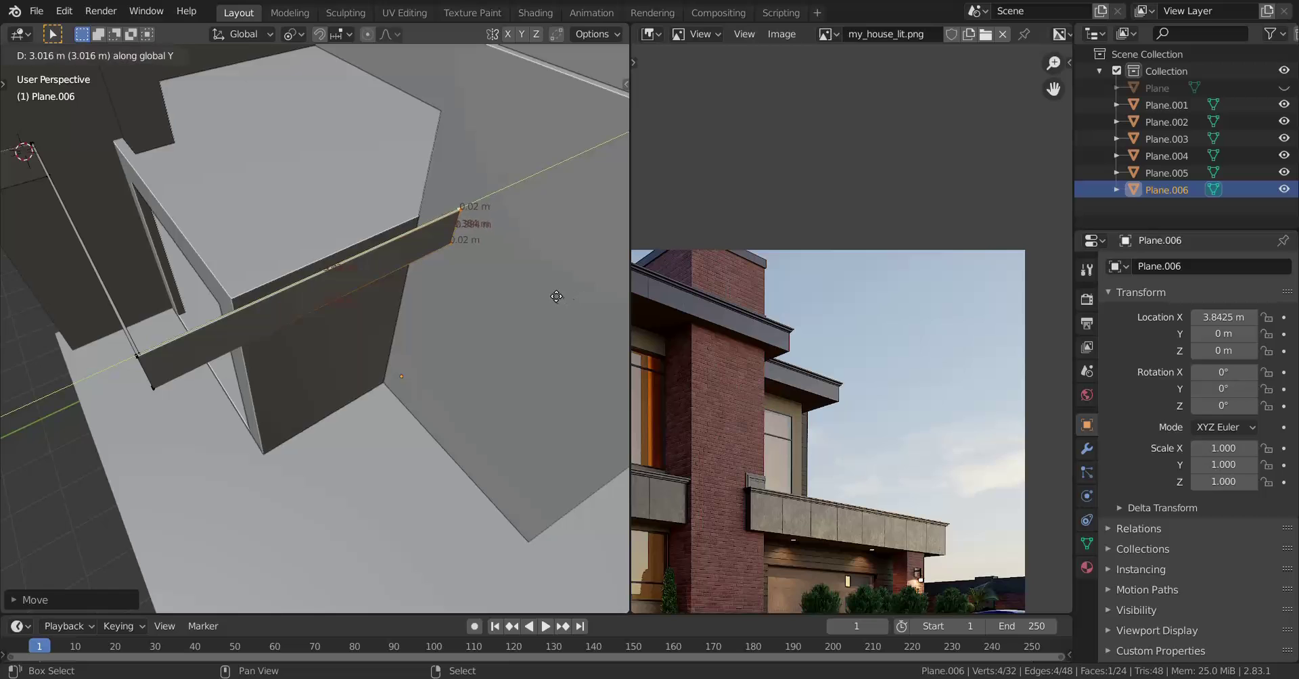
pyautogui.click(572, 273)
pyautogui.scroll(-5, 315, 329)
pyautogui.moveTo(291, 355); pyautogui.dragTo(379, 311, button='middle')
# Examine the fascia's opposite free end beside the balcony wall and compare it with the reference image and front elevation.
pyautogui.press('Tab')
pyautogui.scroll(-4, 314, 335)
pyautogui.keyDown('shift'); pyautogui.moveTo(252, 383); pyautogui.dragTo(368, 438, button='middle'); pyautogui.keyUp('shift')
pyautogui.scroll(4, 323, 396)
pyautogui.scroll(3, 205, 445)
pyautogui.scroll(2, 395, 396)
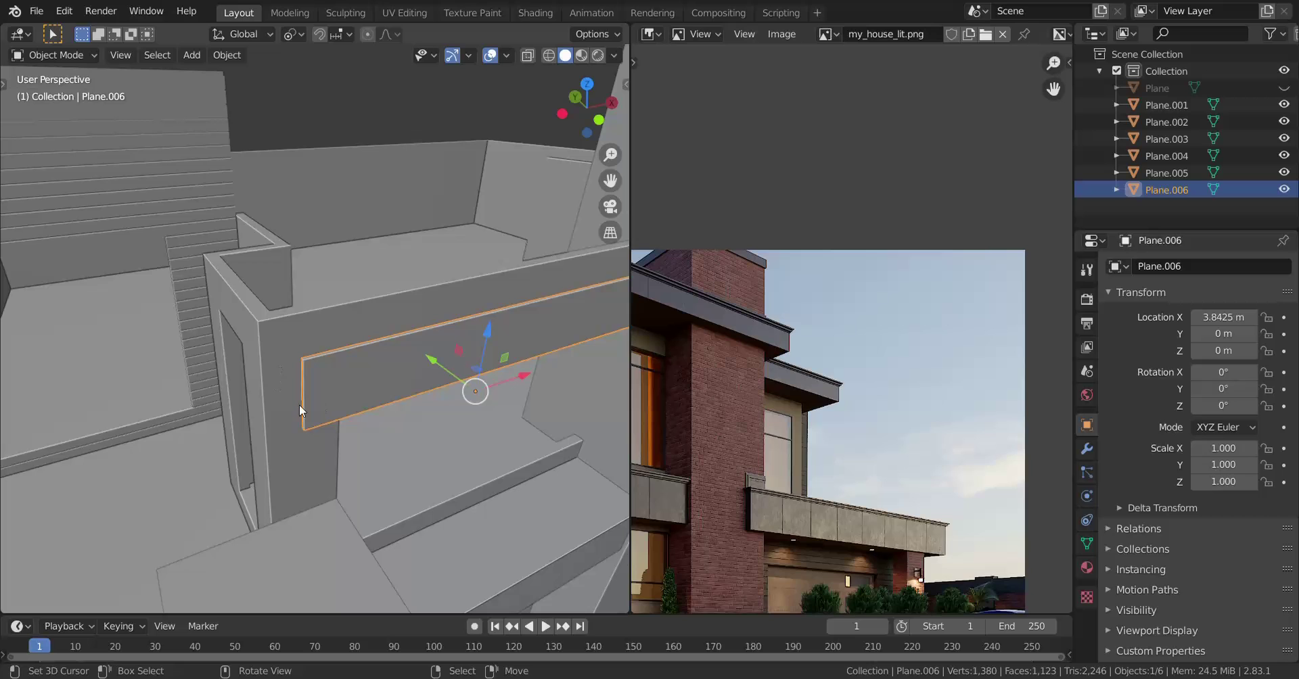
pyautogui.scroll(5, 764, 426)
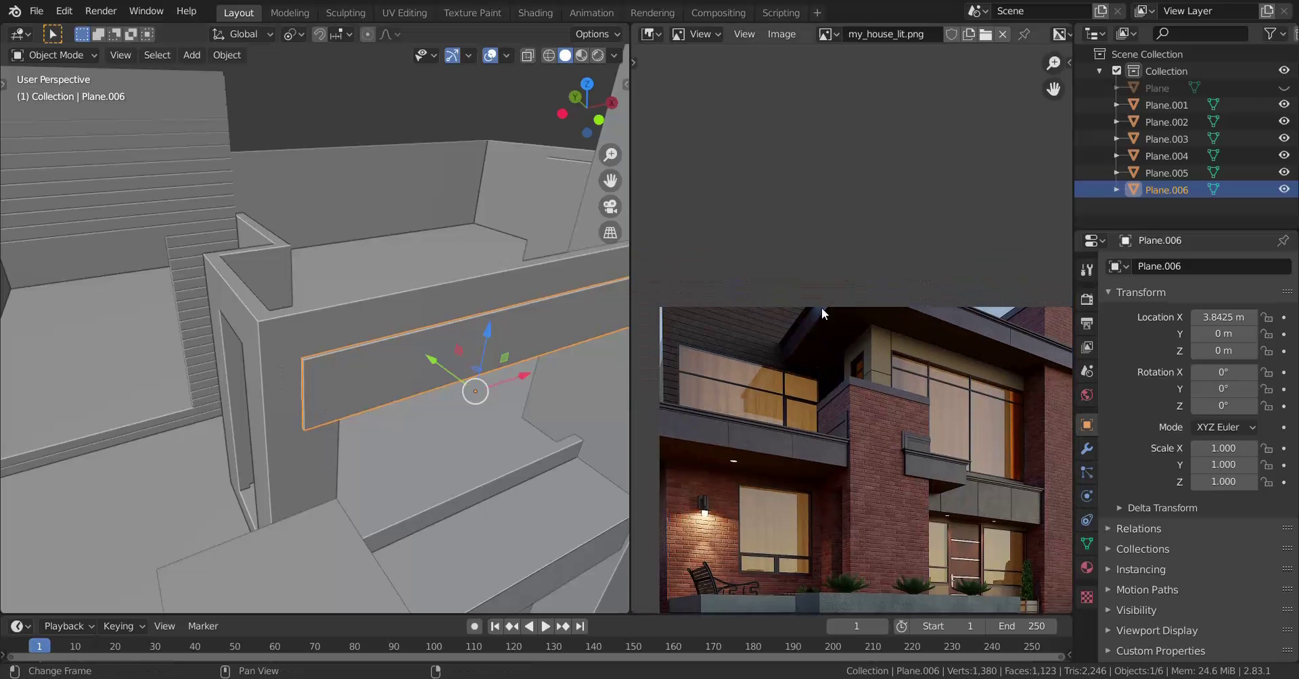
pyautogui.scroll(-5, 105, 572)
pyautogui.moveTo(106, 572); pyautogui.dragTo(277, 478, button='middle')
pyautogui.press('KP_7')
pyautogui.press('KP_1')
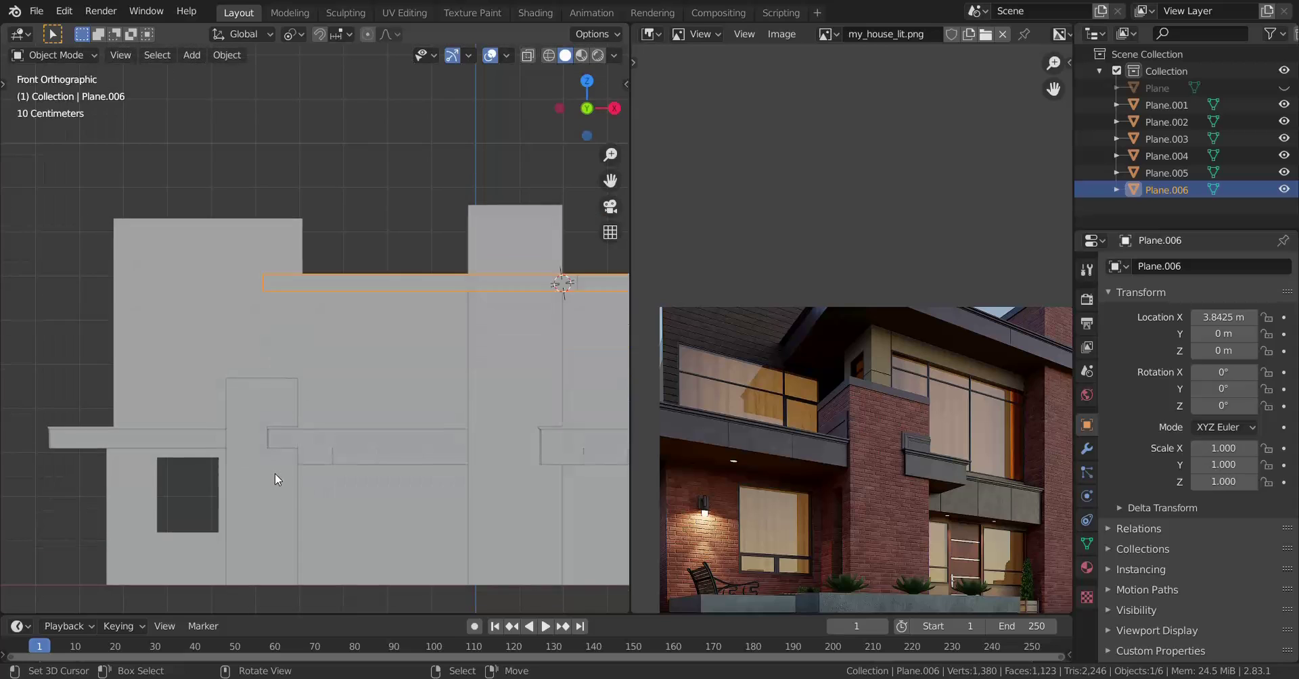
# Extend the fascia's opposite free end in the negative X direction, almost to the outer edge of the pillar below, in top wireframe view.
pyautogui.press('KP_7')
pyautogui.press('z')
pyautogui.click(71, 517)
pyautogui.keyDown('shift'); pyautogui.moveTo(228, 456); pyautogui.dragTo(363, 449, button='middle'); pyautogui.keyUp('shift')
pyautogui.scroll(2, 433, 450)
pyautogui.press('Tab')
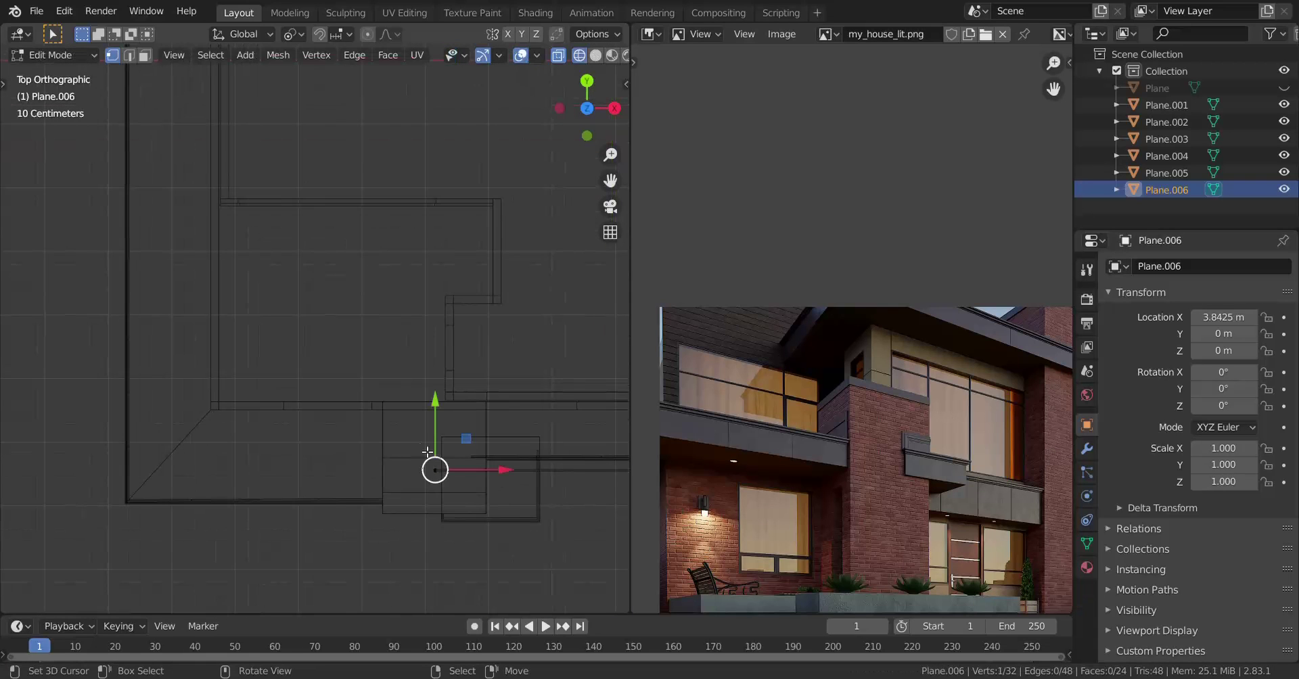
pyautogui.moveTo(386, 410); pyautogui.dragTo(501, 582)
pyautogui.press('g')
pyautogui.press('x')
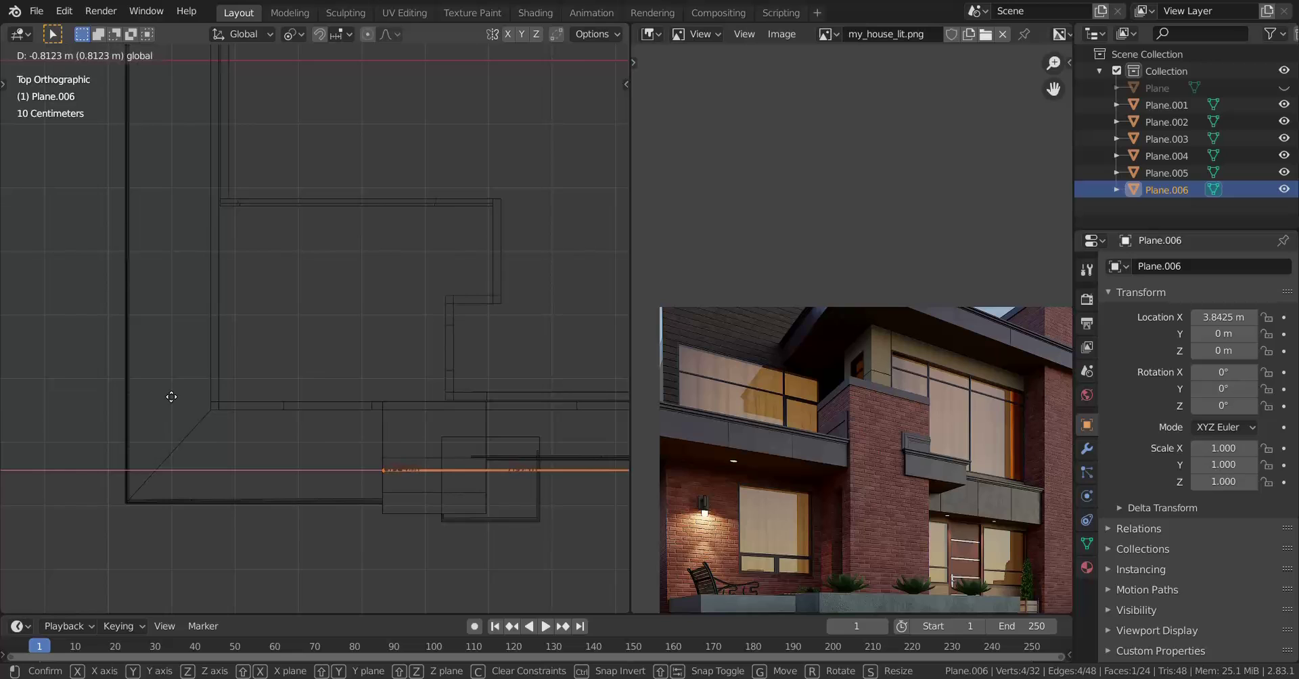
pyautogui.click(227, 386)
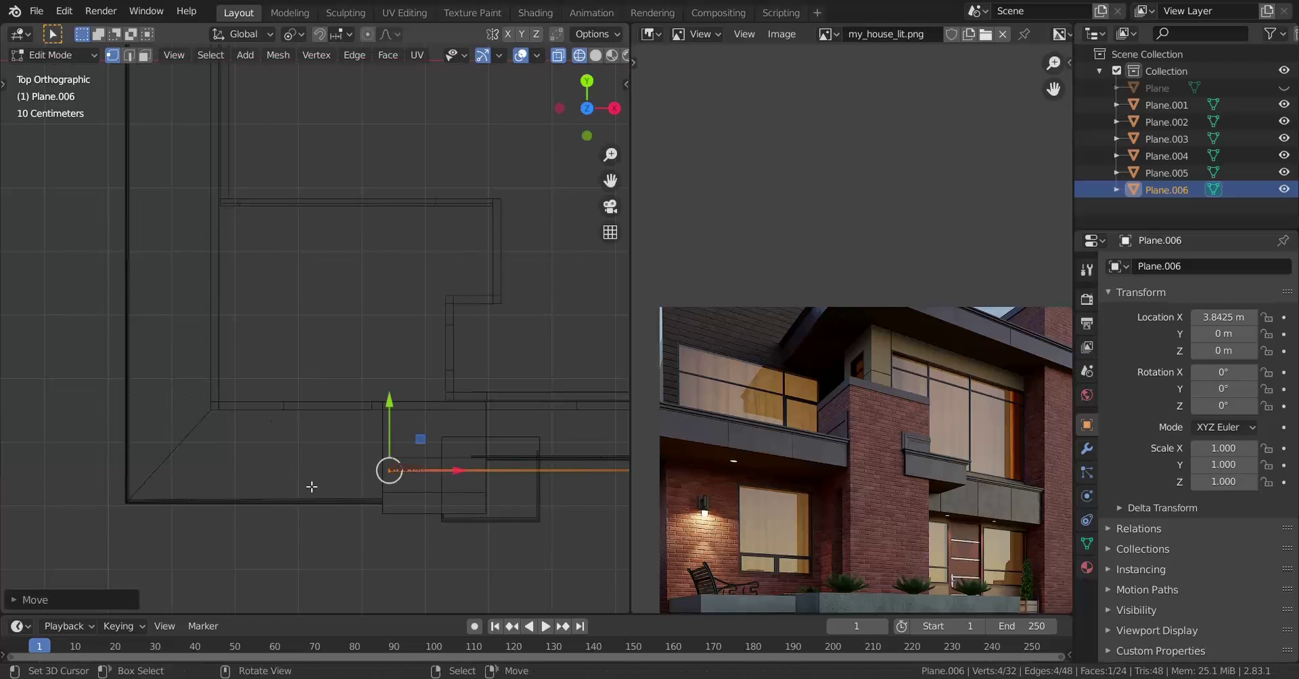
# Duplicate the extended strip's end face in place and rotate the copy about the global Z axis.
pyautogui.moveTo(310, 487); pyautogui.dragTo(374, 383, button='middle')
pyautogui.press('z')
pyautogui.click(419, 383)
pyautogui.moveTo(412, 432)
pyautogui.mouseDown(button='middle')
pyautogui.moveTo(375, 384)
pyautogui.moveTo(300, 446)
pyautogui.moveTo(355, 482)
pyautogui.mouseUp(button='middle')
pyautogui.scroll(4, 355, 481)
pyautogui.scroll(-1, 354, 482)
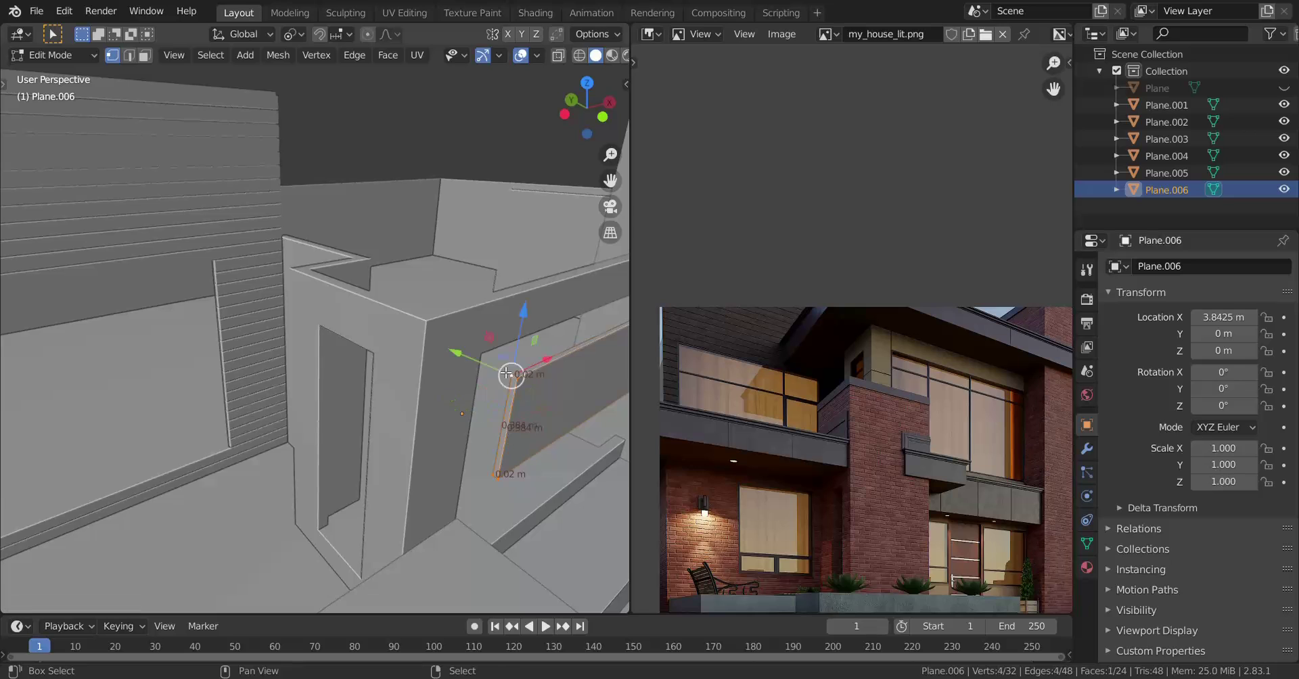
pyautogui.moveTo(506, 372); pyautogui.dragTo(426, 429, button='middle')
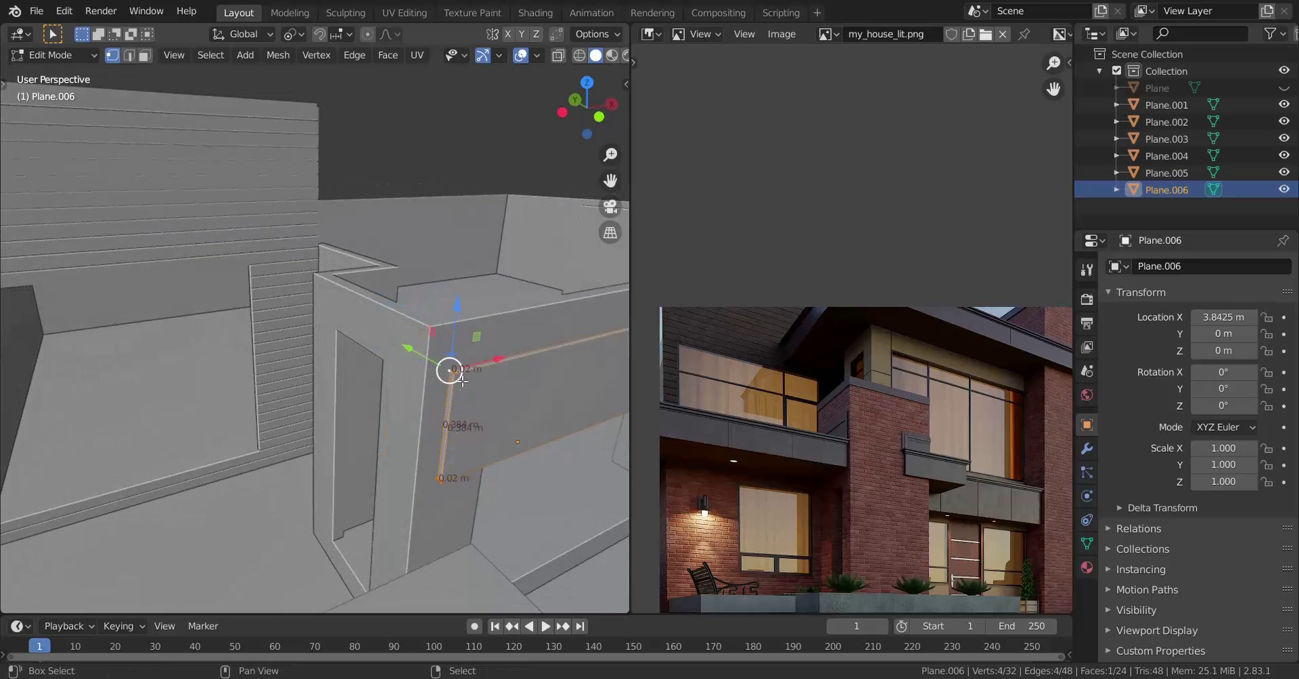
pyautogui.hotkey('shift', 'd')
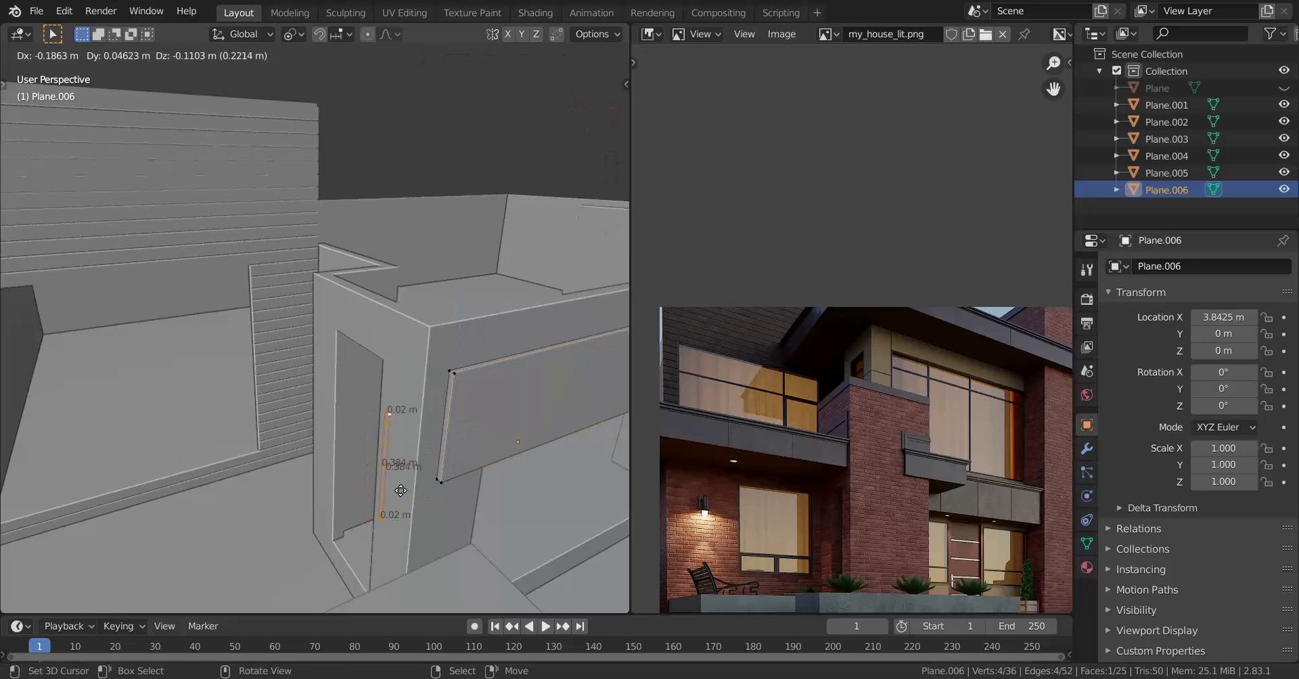
pyautogui.click(449, 489)
pyautogui.press('r')
pyautogui.press('z')
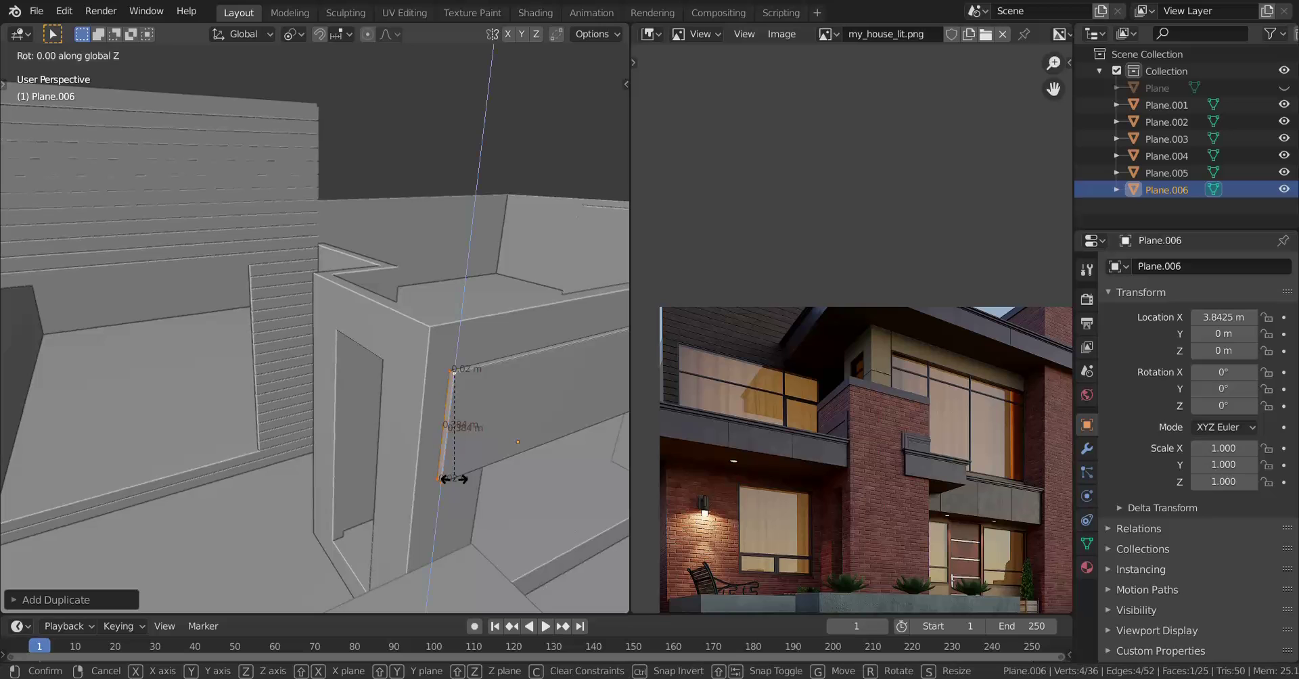
pyautogui.press('Return')
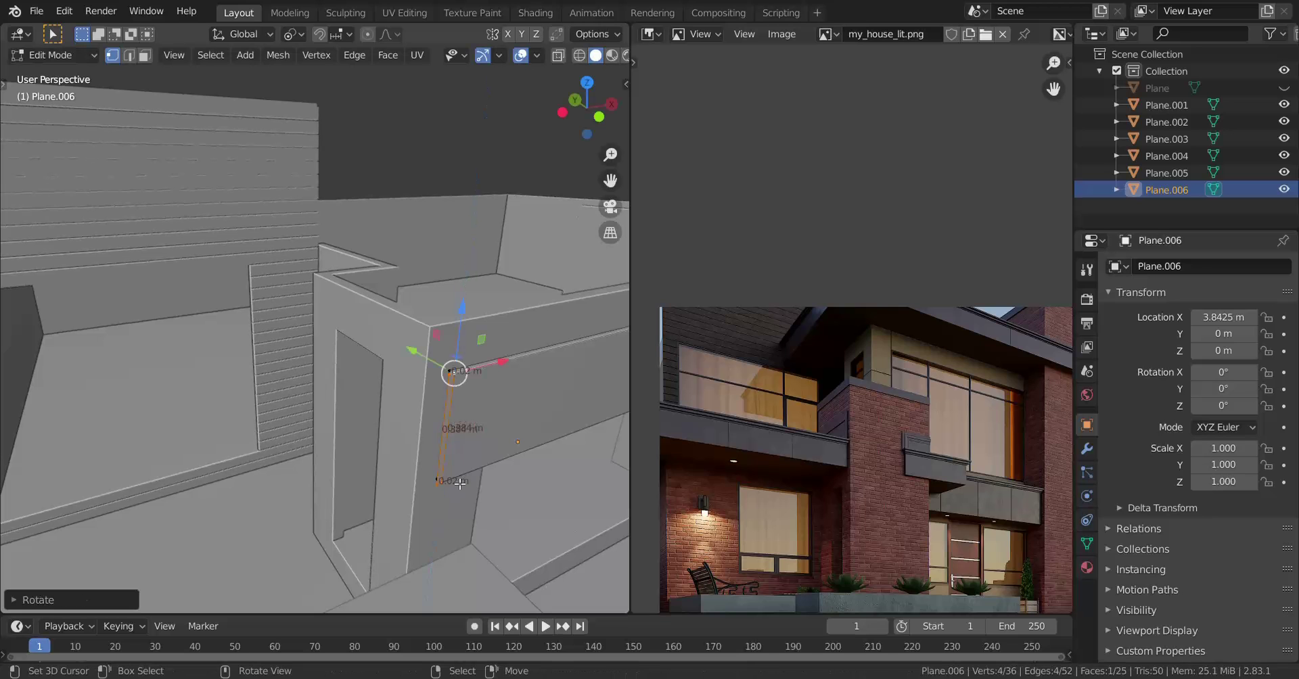
# Move the rotated end face slightly along X to align it with the corner of the front fascia.
pyautogui.moveTo(424, 408); pyautogui.dragTo(362, 379, button='middle')
pyautogui.scroll(2, 348, 358)
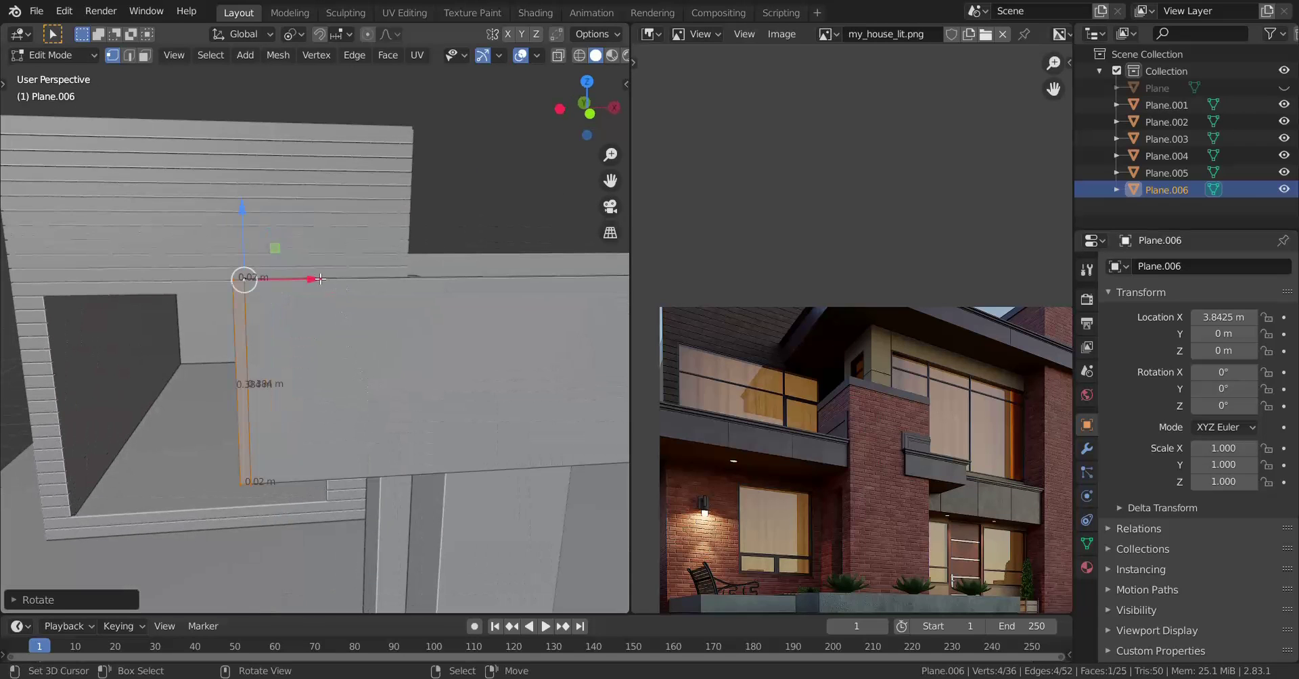
pyautogui.moveTo(320, 279); pyautogui.dragTo(295, 261)
# Extrude the aligned face about 4 m along Y to carry the fascia back to the siding wall.
pyautogui.scroll(-4, 297, 271)
pyautogui.moveTo(291, 413); pyautogui.dragTo(397, 487, button='middle')
pyautogui.press('e')
pyautogui.press('y')
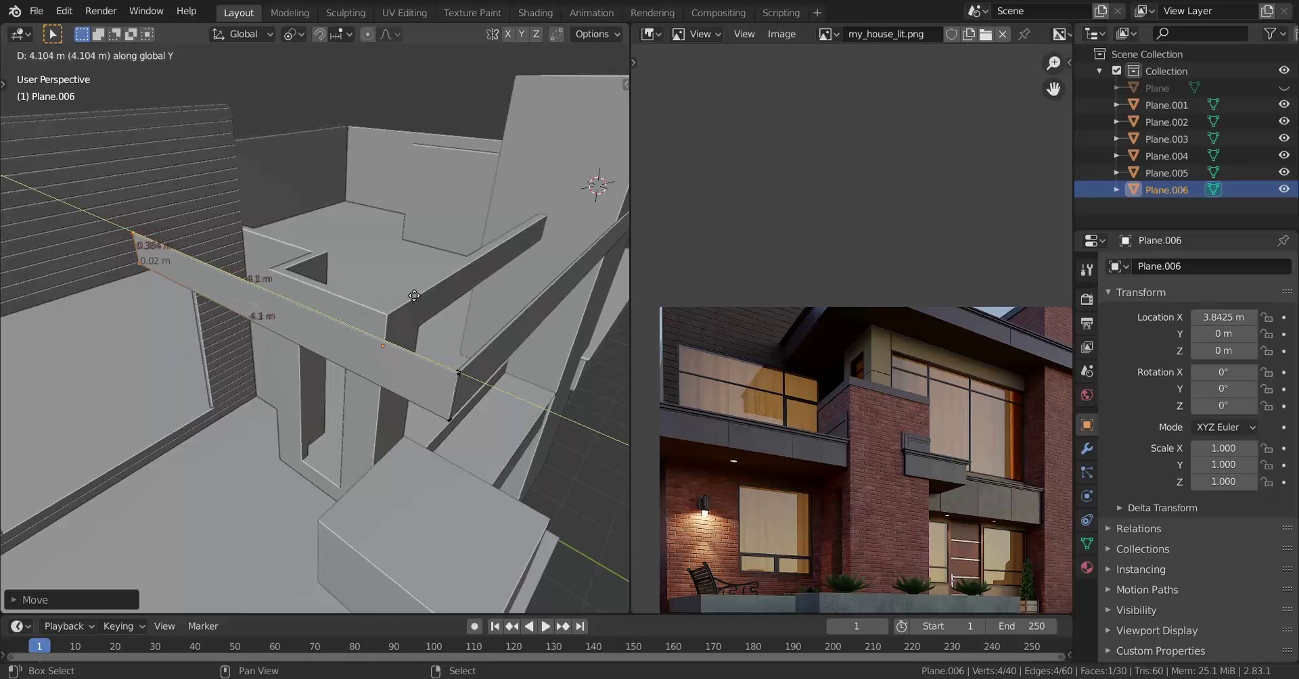
pyautogui.click(392, 277)
# Examine the wrapped upper fascia around the house corner and compare it with the reference image.
pyautogui.scroll(-4, 392, 277)
pyautogui.moveTo(392, 277); pyautogui.dragTo(338, 284, button='middle')
pyautogui.scroll(2, 351, 400)
pyautogui.press('Tab')
pyautogui.moveTo(352, 399); pyautogui.dragTo(395, 425, button='middle')
pyautogui.scroll(3, 354, 392)
pyautogui.scroll(-4, 308, 403)
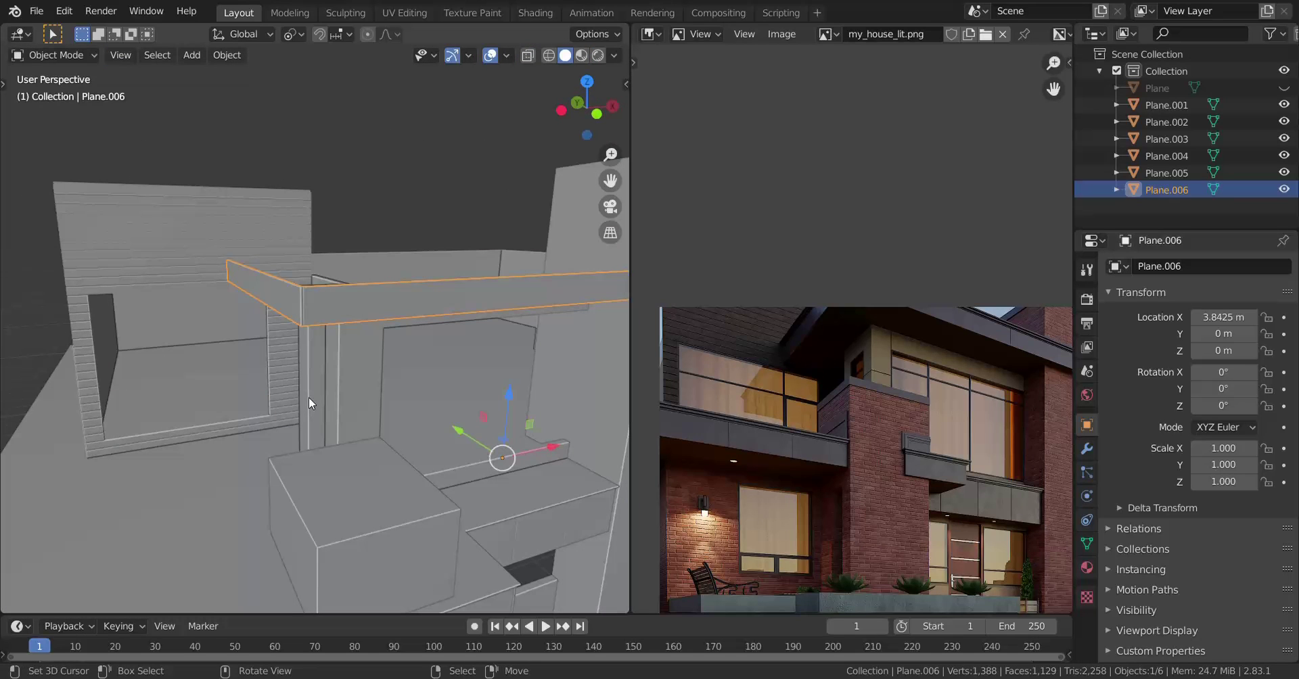
pyautogui.scroll(-1, 887, 372)
pyautogui.scroll(1, 885, 396)
pyautogui.moveTo(913, 352); pyautogui.dragTo(720, 338, button='middle')
# Select the house body with the lower roof ledge, Plane.002, and start editing its mesh.
pyautogui.moveTo(268, 387); pyautogui.dragTo(384, 336, button='middle')
pyautogui.click(402, 267)
pyautogui.scroll(1, 386, 372)
pyautogui.press('Tab')
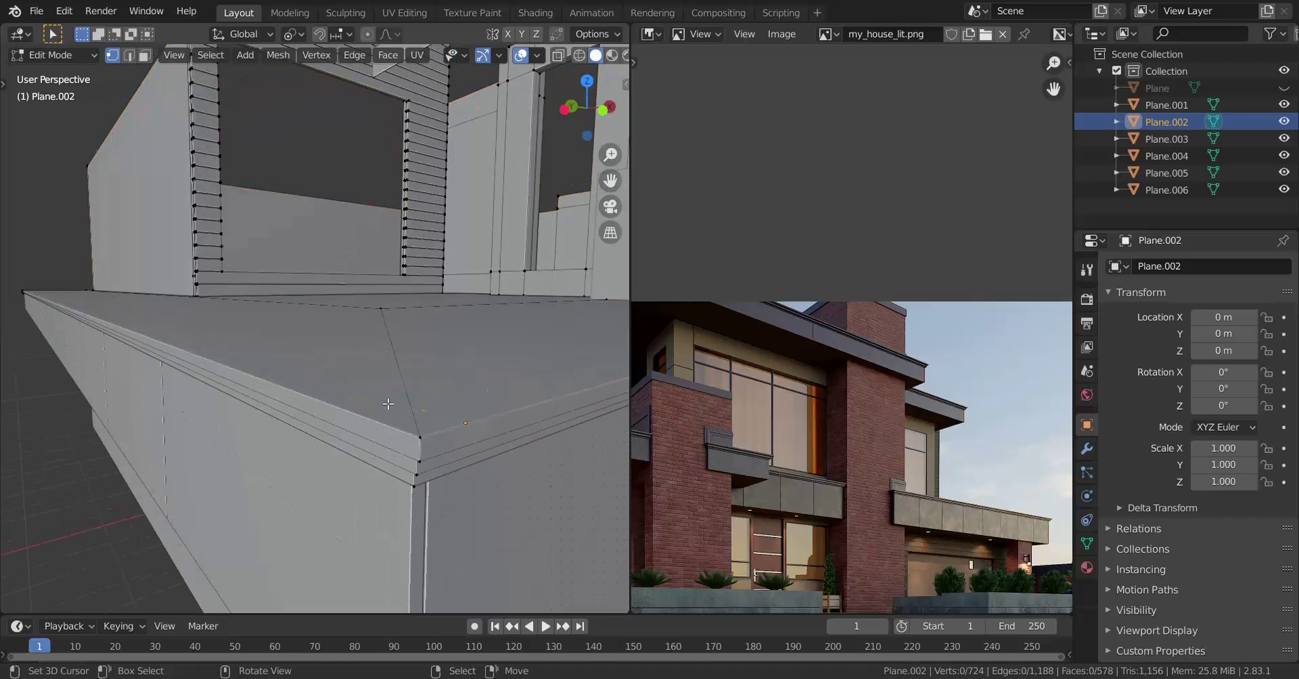
# Try to select the edge loops along the stepped trim of the lower roof ledge.
pyautogui.moveTo(387, 405); pyautogui.dragTo(362, 400, button='middle')
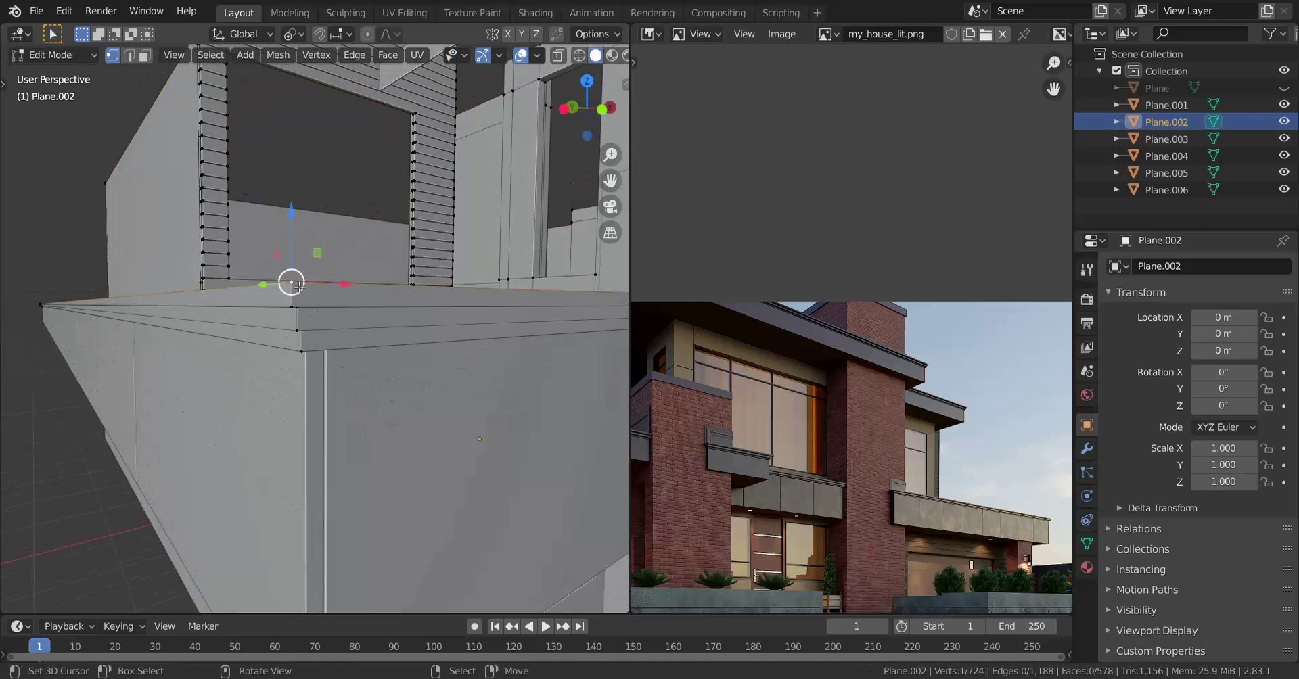
pyautogui.moveTo(298, 286); pyautogui.dragTo(297, 343, button='middle')
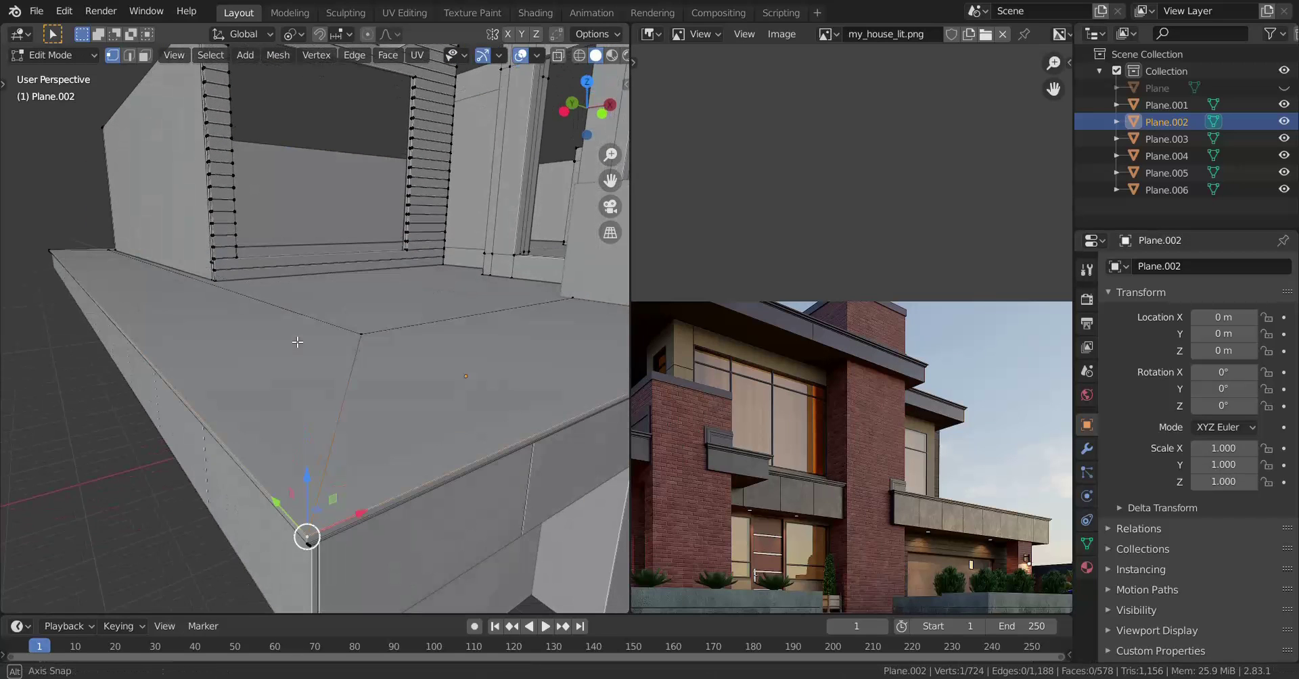
pyautogui.moveTo(318, 486); pyautogui.dragTo(317, 480, button='middle')
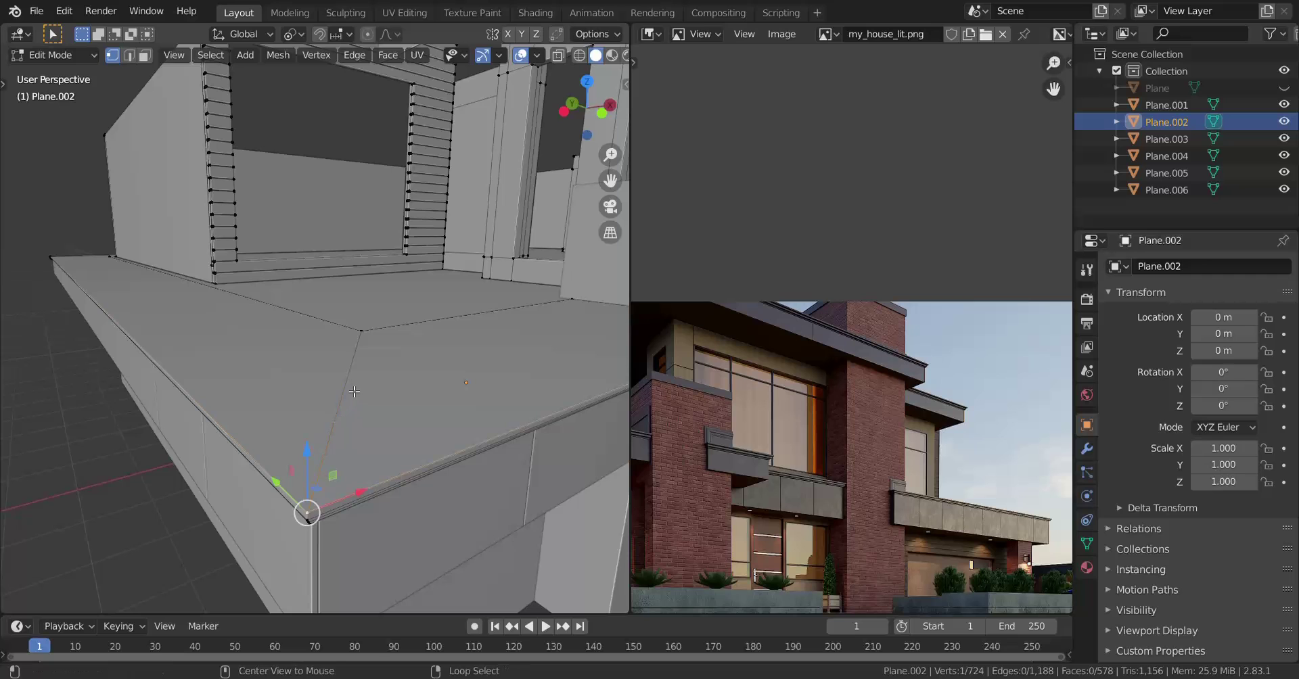
pyautogui.scroll(-5, 324, 339)
pyautogui.scroll(5, 335, 344)
pyautogui.moveTo(342, 347); pyautogui.dragTo(344, 379, button='middle')
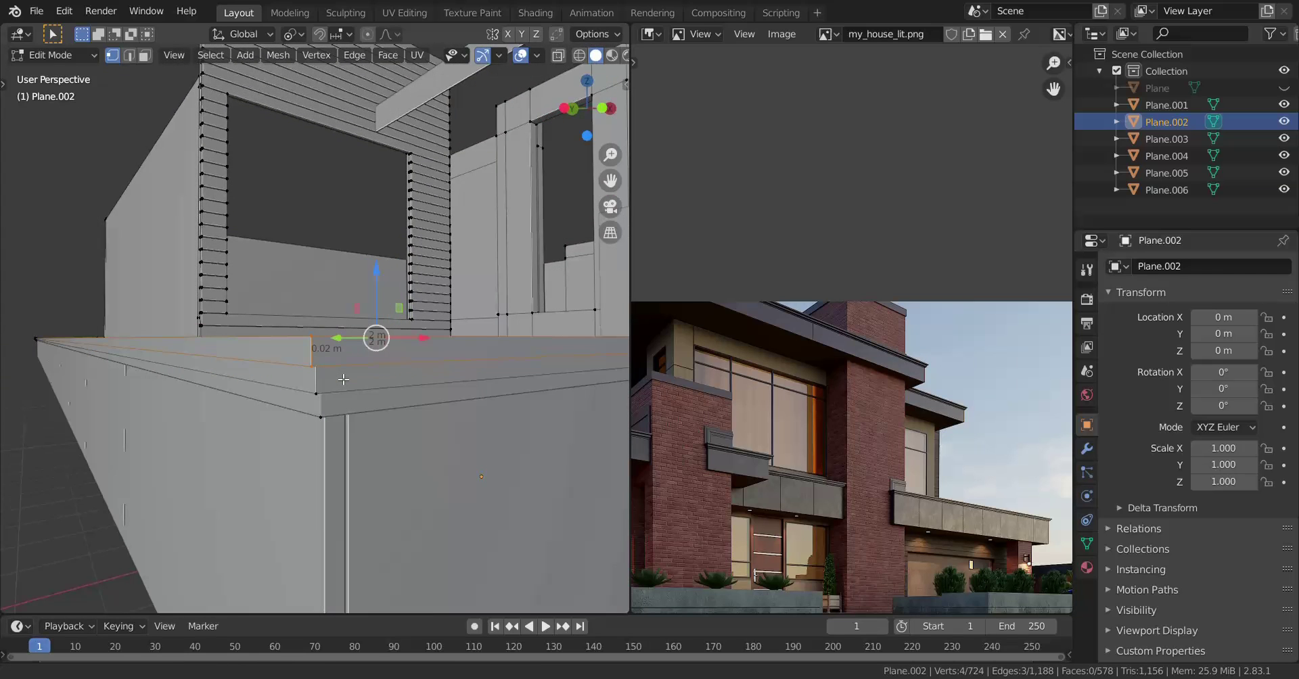
pyautogui.keyDown('alt'); pyautogui.keyDown('shift'); pyautogui.click(347, 413); pyautogui.keyUp('shift'); pyautogui.keyUp('alt')
pyautogui.press('z')
pyautogui.click(221, 406)
pyautogui.moveTo(419, 413)
pyautogui.mouseDown(button='middle')
pyautogui.moveTo(387, 459)
pyautogui.moveTo(382, 499)
pyautogui.mouseUp(button='middle')
pyautogui.hotkey('shift', 'z')
pyautogui.moveTo(528, 399)
pyautogui.mouseDown(button='middle')
pyautogui.moveTo(487, 416)
pyautogui.moveTo(401, 371)
pyautogui.mouseUp(button='middle')
pyautogui.hotkey('shift', 'z')
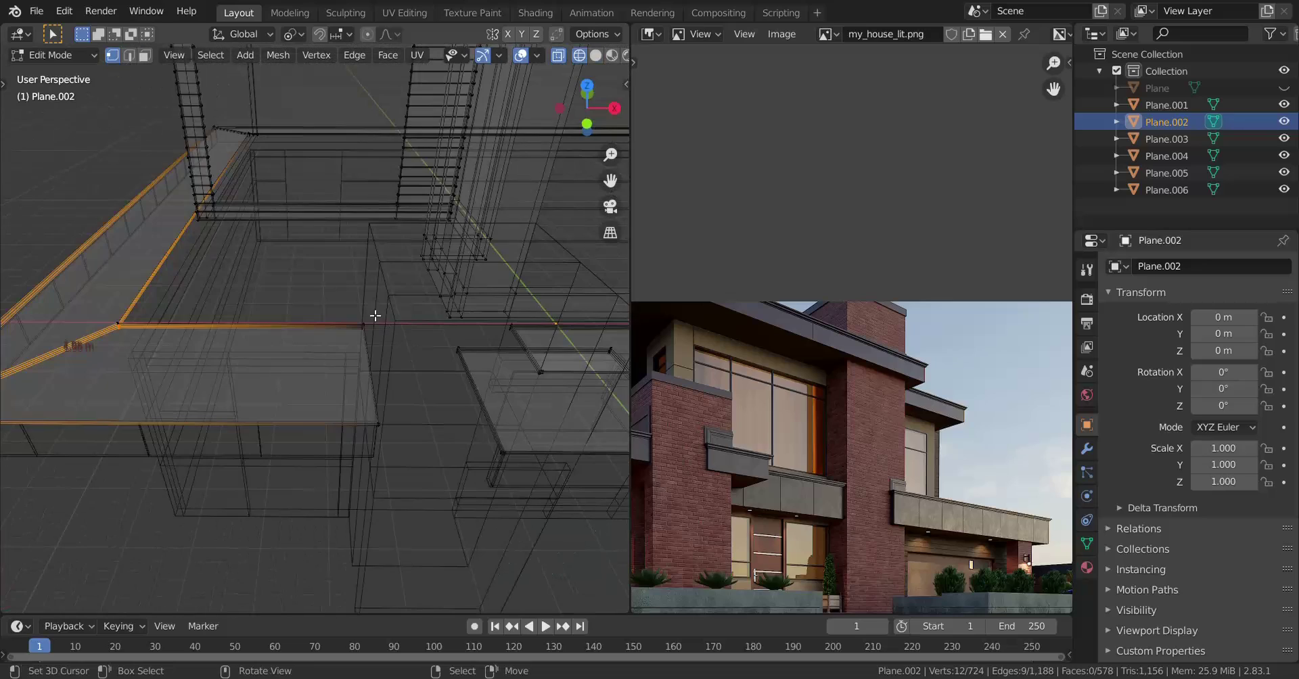
pyautogui.moveTo(290, 281); pyautogui.dragTo(145, 308, button='middle')
pyautogui.moveTo(136, 288); pyautogui.dragTo(359, 472)
pyautogui.moveTo(323, 471); pyautogui.dragTo(266, 267, button='middle')
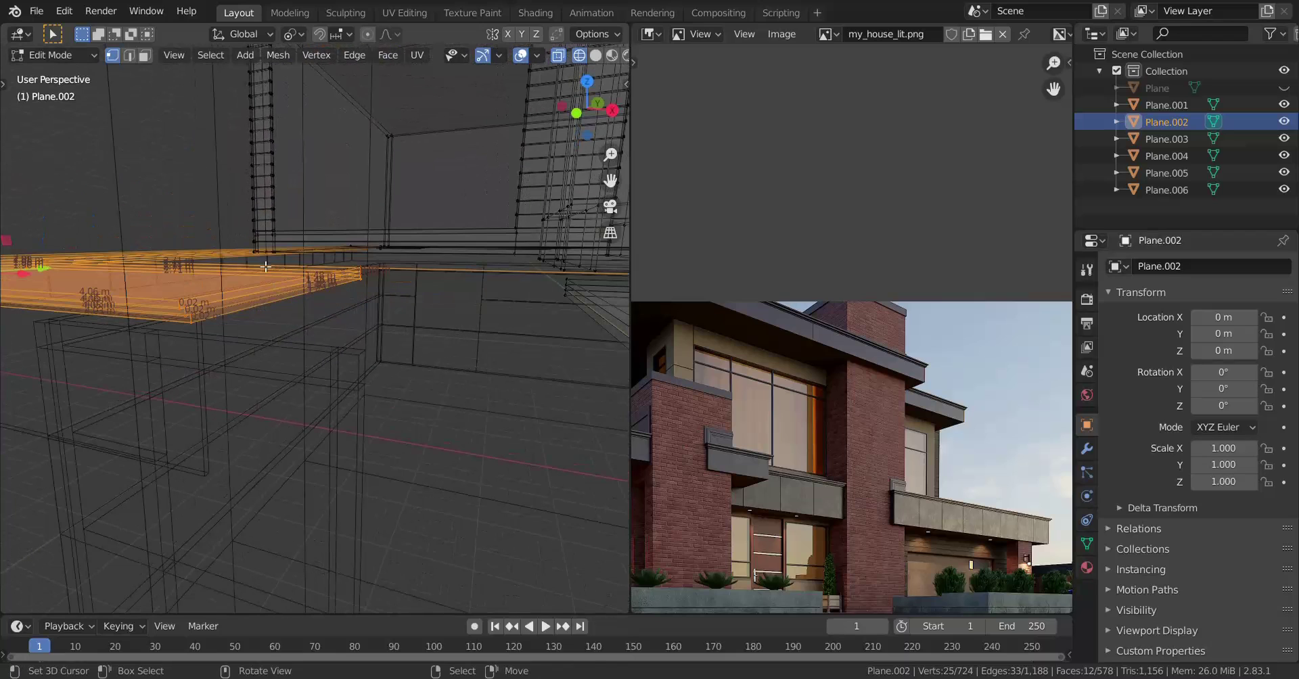
# Select the three stepped trim faces along one side of the lower roof ledge's corner.
pyautogui.click(226, 299)
pyautogui.keyDown('shift'); pyautogui.click(222, 306); pyautogui.keyUp('shift')
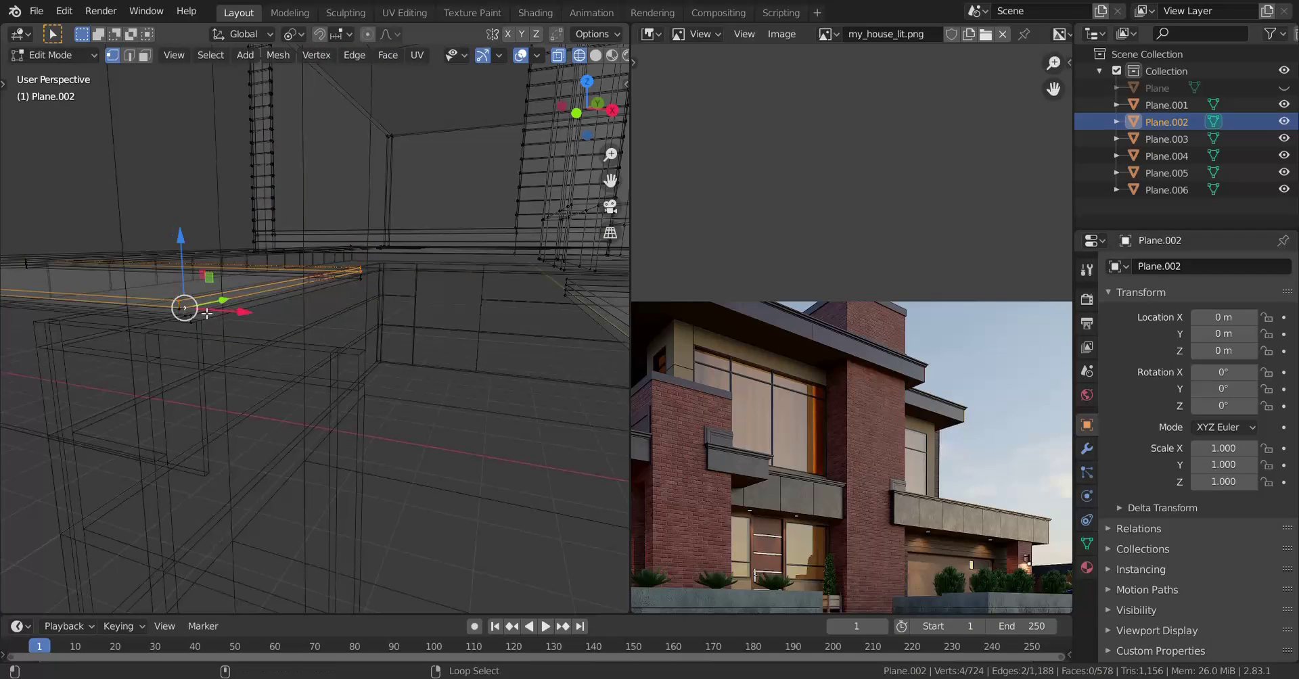
pyautogui.keyDown('shift'); pyautogui.moveTo(187, 312); pyautogui.dragTo(239, 385, button='middle'); pyautogui.keyUp('shift')
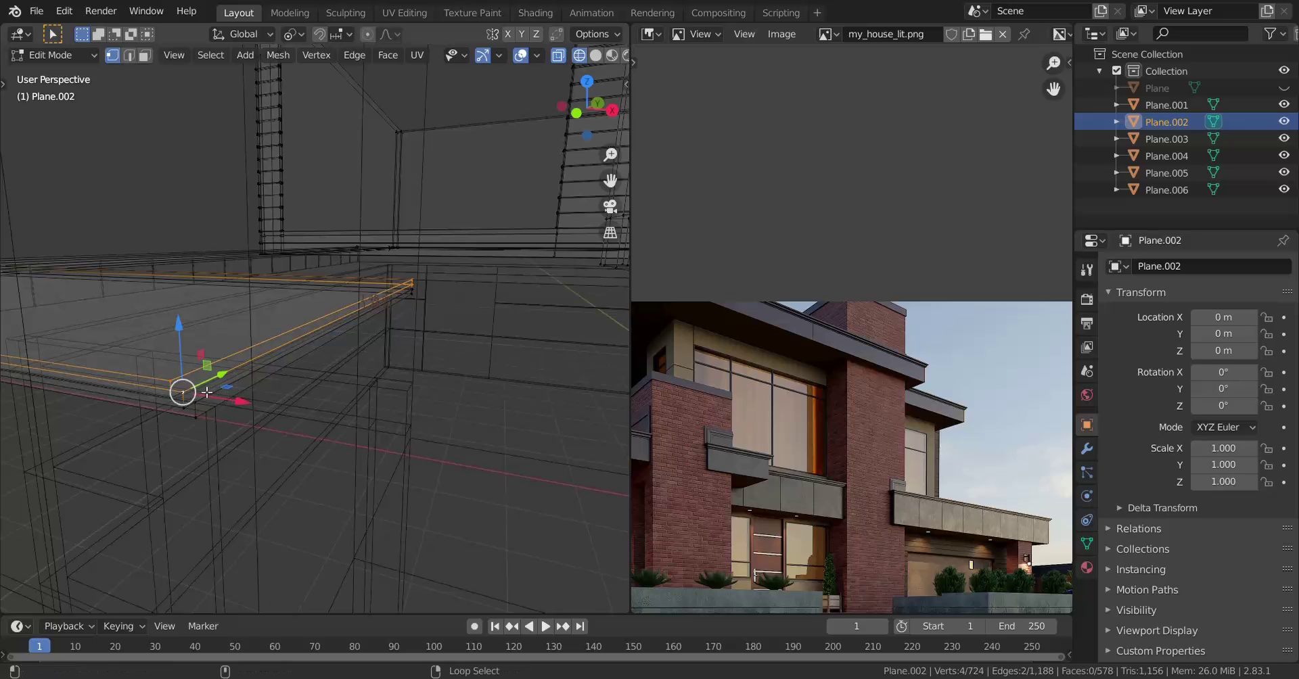
pyautogui.keyDown('shift'); pyautogui.click(184, 394); pyautogui.keyUp('shift')
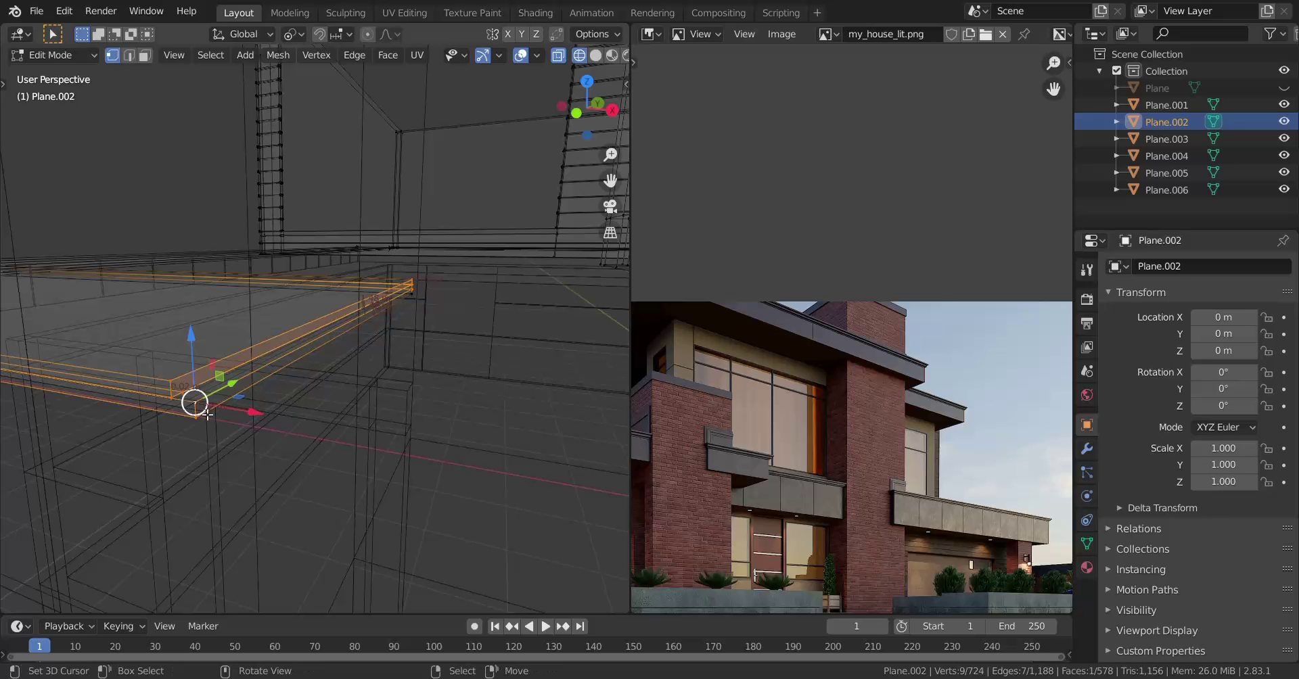
pyautogui.moveTo(207, 414)
pyautogui.mouseDown(button='middle')
pyautogui.moveTo(252, 400)
pyautogui.moveTo(249, 429)
pyautogui.moveTo(196, 403)
pyautogui.mouseUp(button='middle')
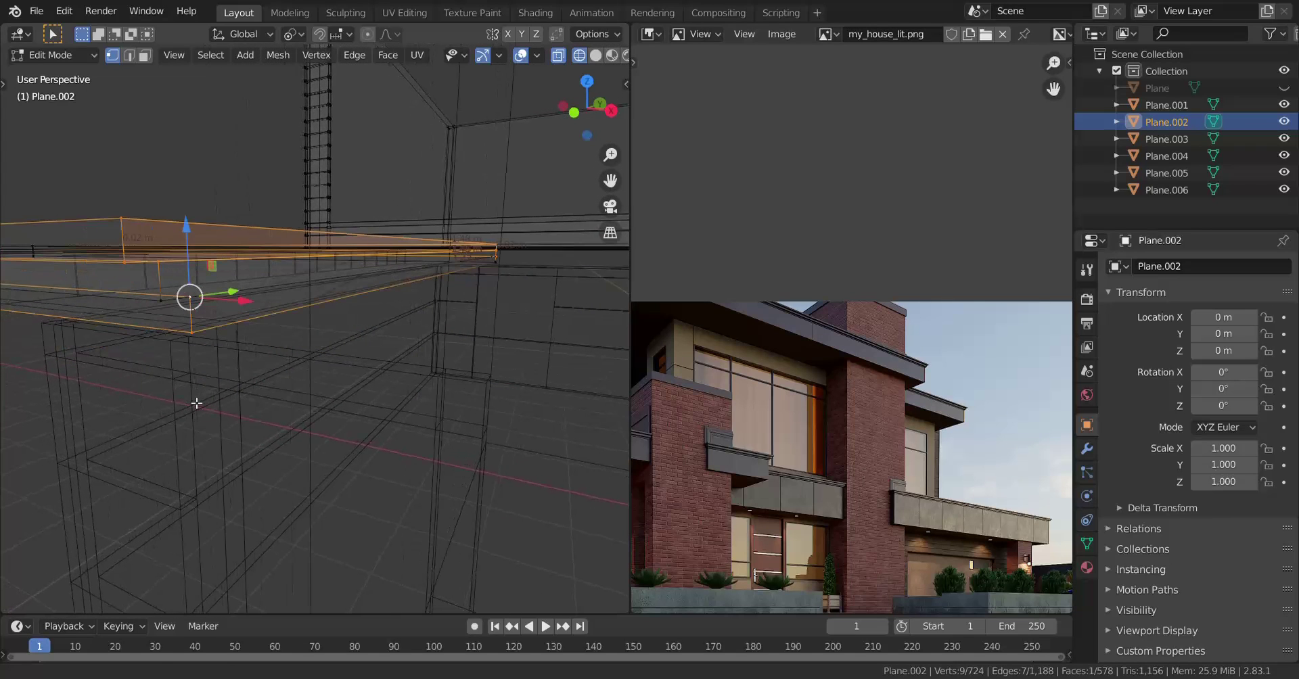
pyautogui.keyDown('shift'); pyautogui.click(181, 310); pyautogui.keyUp('shift')
pyautogui.keyDown('shift'); pyautogui.click(251, 326); pyautogui.keyUp('shift')
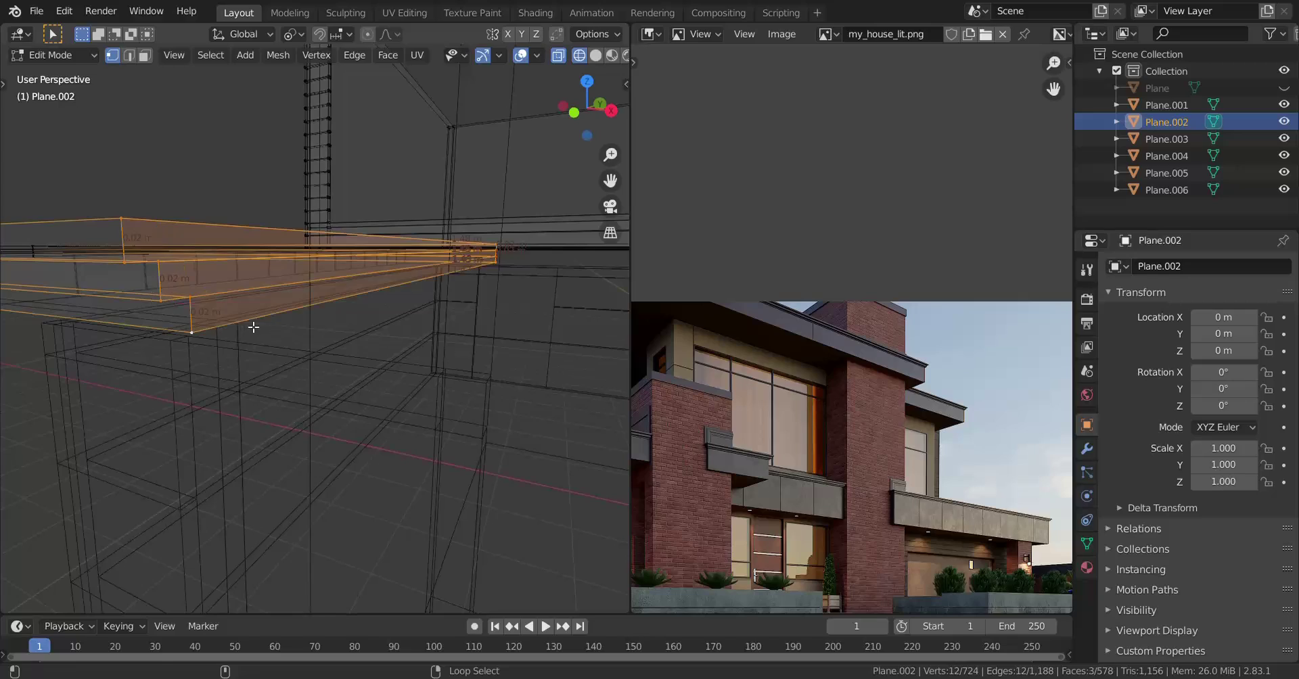
pyautogui.moveTo(252, 325); pyautogui.dragTo(257, 365, button='middle')
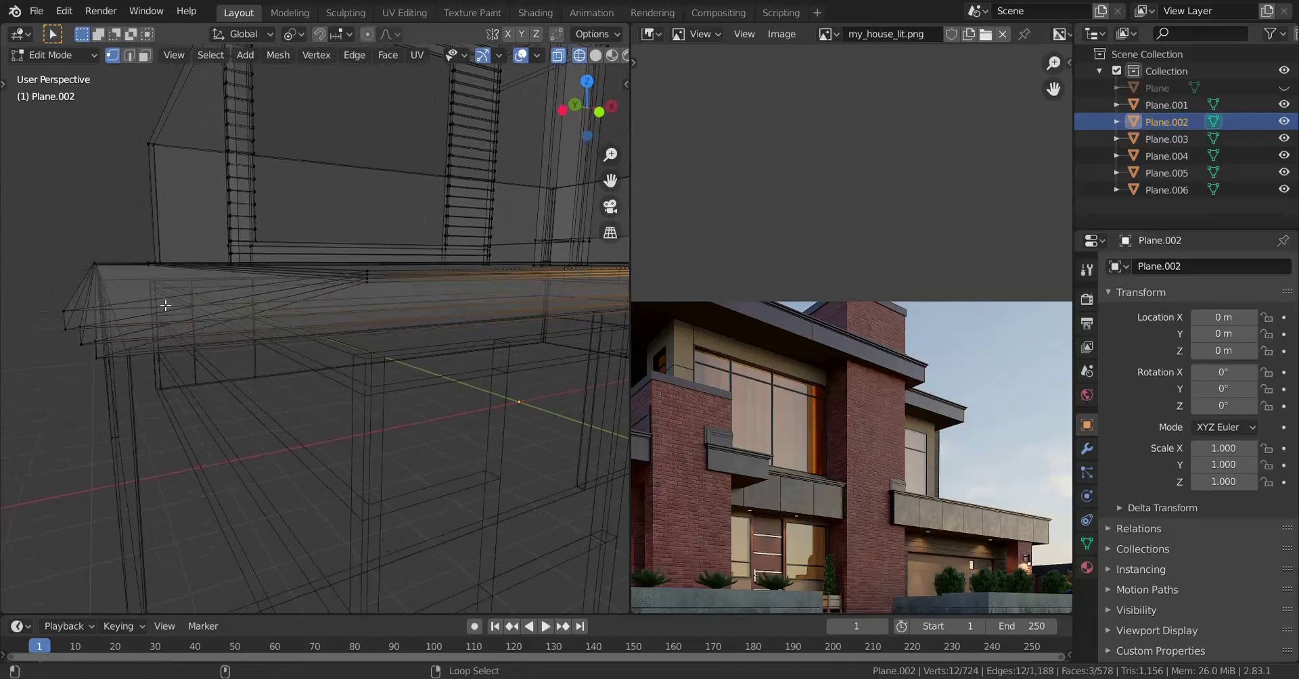
pyautogui.keyDown('alt'); pyautogui.keyDown('shift'); pyautogui.click(141, 304); pyautogui.keyUp('shift'); pyautogui.keyUp('alt')
pyautogui.keyDown('alt'); pyautogui.keyDown('shift'); pyautogui.click(93, 349); pyautogui.keyUp('shift'); pyautogui.keyUp('alt')
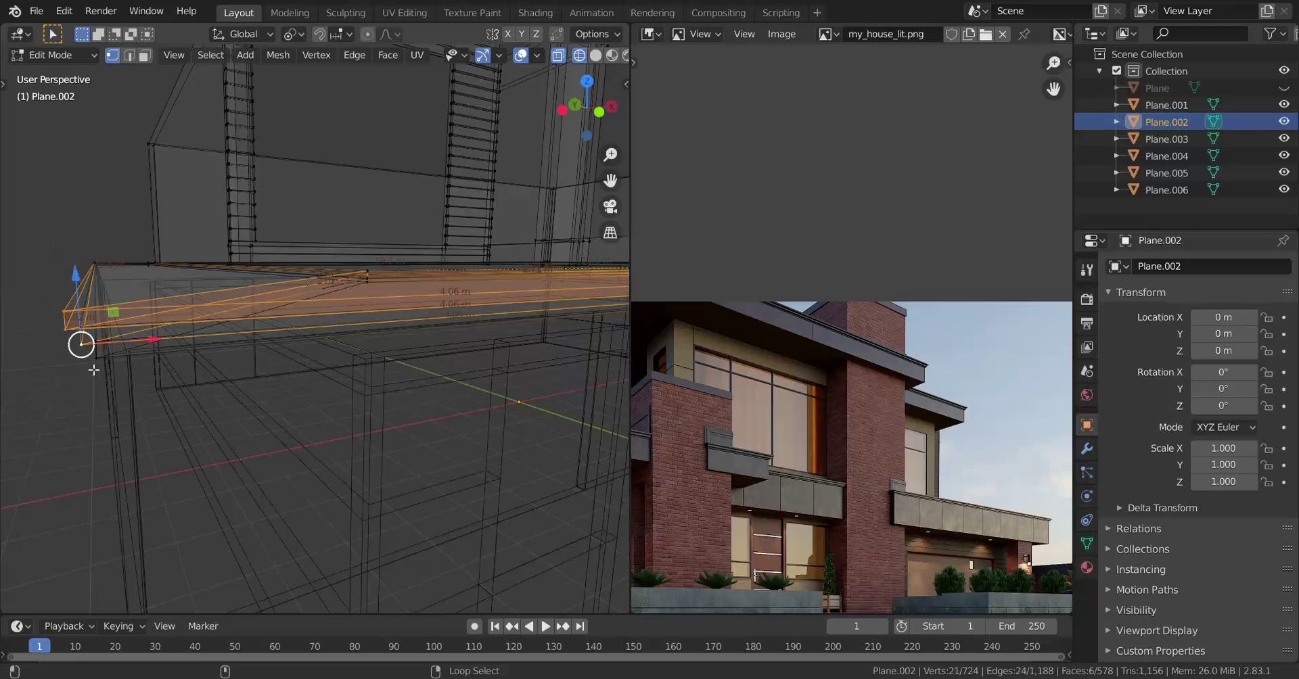
pyautogui.keyDown('alt'); pyautogui.keyDown('shift'); pyautogui.click(113, 364); pyautogui.keyUp('shift'); pyautogui.keyUp('alt')
pyautogui.moveTo(113, 364); pyautogui.dragTo(217, 354, button='middle')
pyautogui.hotkey('ctrl', 'z')
pyautogui.hotkey('ctrl', 'z')
pyautogui.hotkey('ctrl', 'z')
# Add the front run of stepped trim on the lower roof ledge, including its lowest tier, to the selection.
pyautogui.keyDown('alt'); pyautogui.keyDown('shift'); pyautogui.click(221, 315); pyautogui.keyUp('shift'); pyautogui.keyUp('alt')
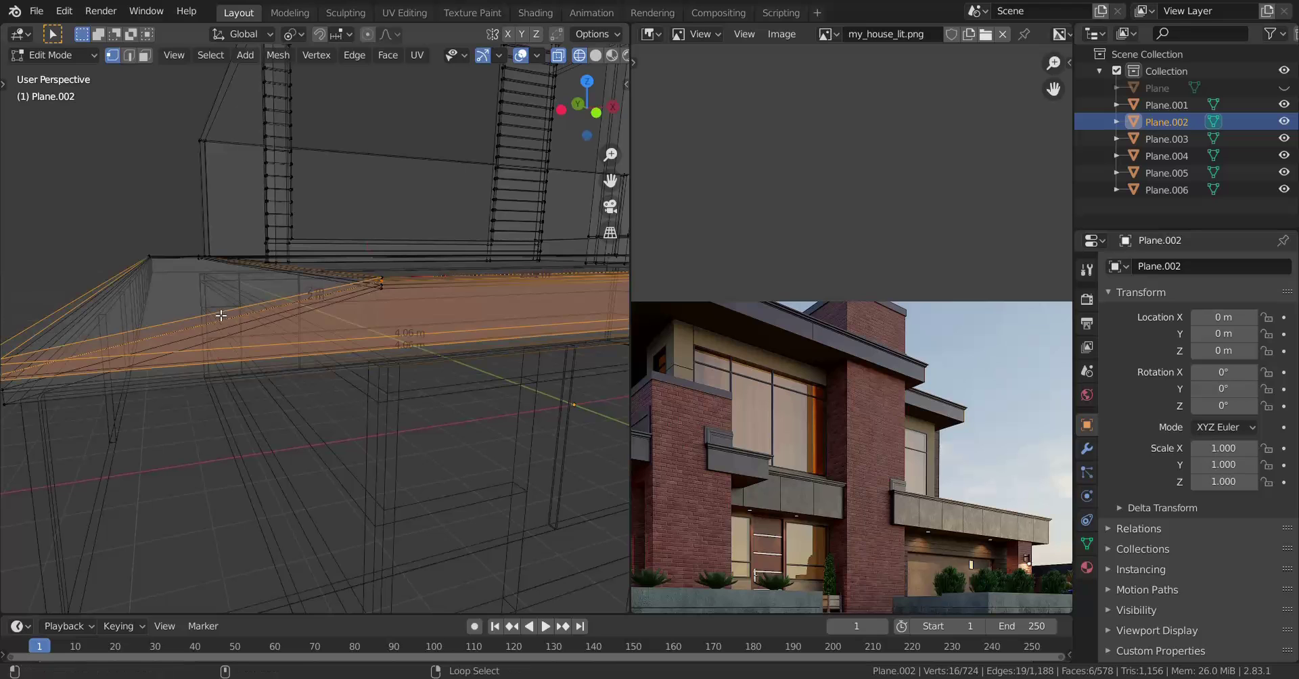
pyautogui.scroll(-3, 217, 335)
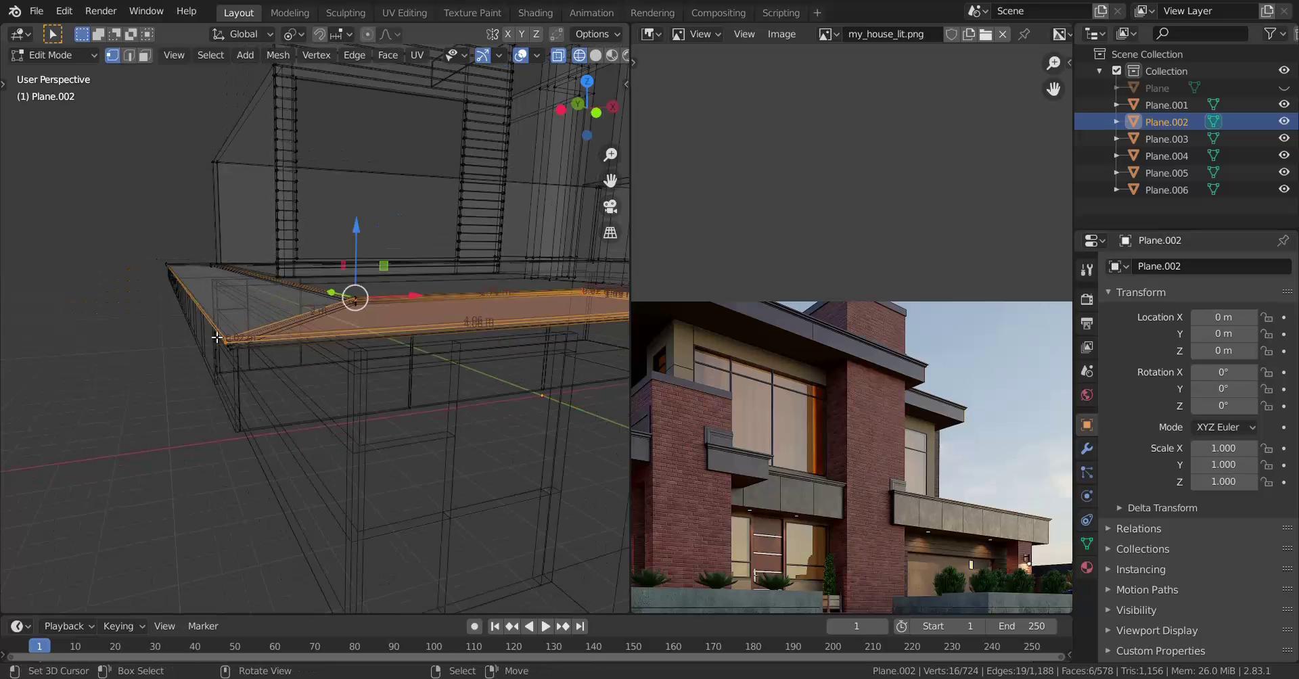
pyautogui.scroll(3, 217, 335)
pyautogui.keyDown('shift'); pyautogui.moveTo(217, 335); pyautogui.dragTo(261, 327, button='middle'); pyautogui.keyUp('shift')
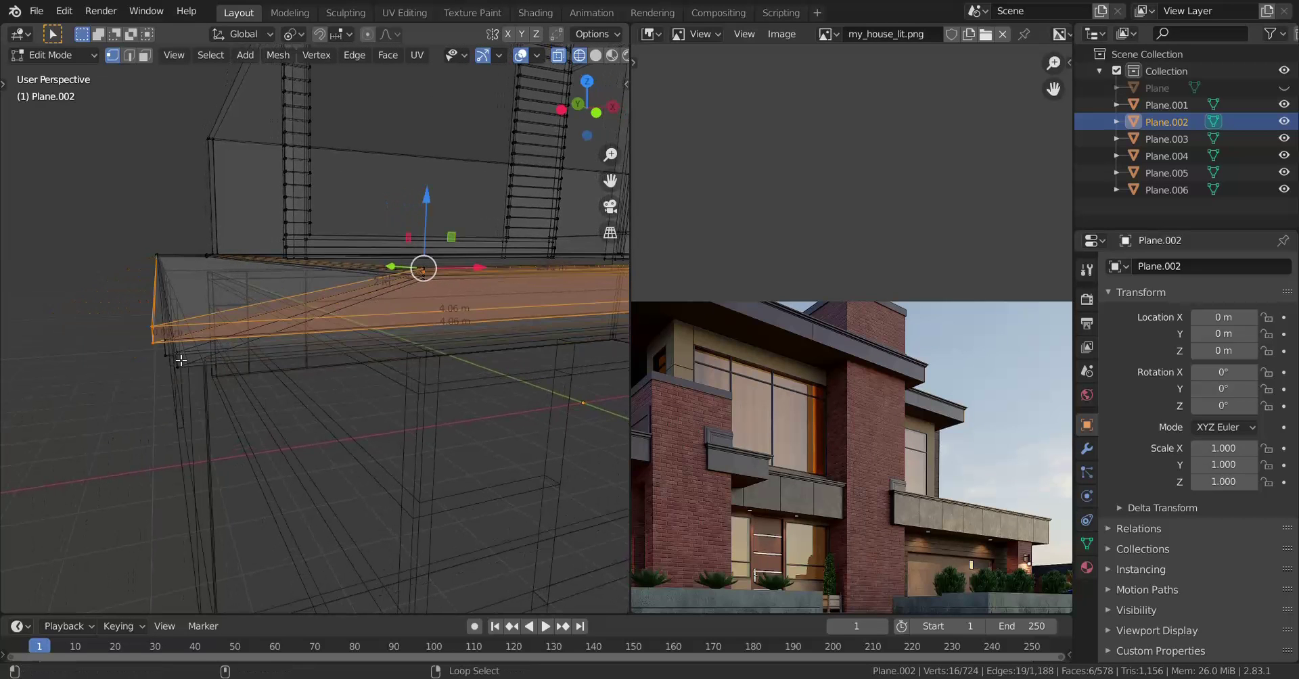
pyautogui.keyDown('alt'); pyautogui.keyDown('shift'); pyautogui.click(184, 363); pyautogui.keyUp('shift'); pyautogui.keyUp('alt')
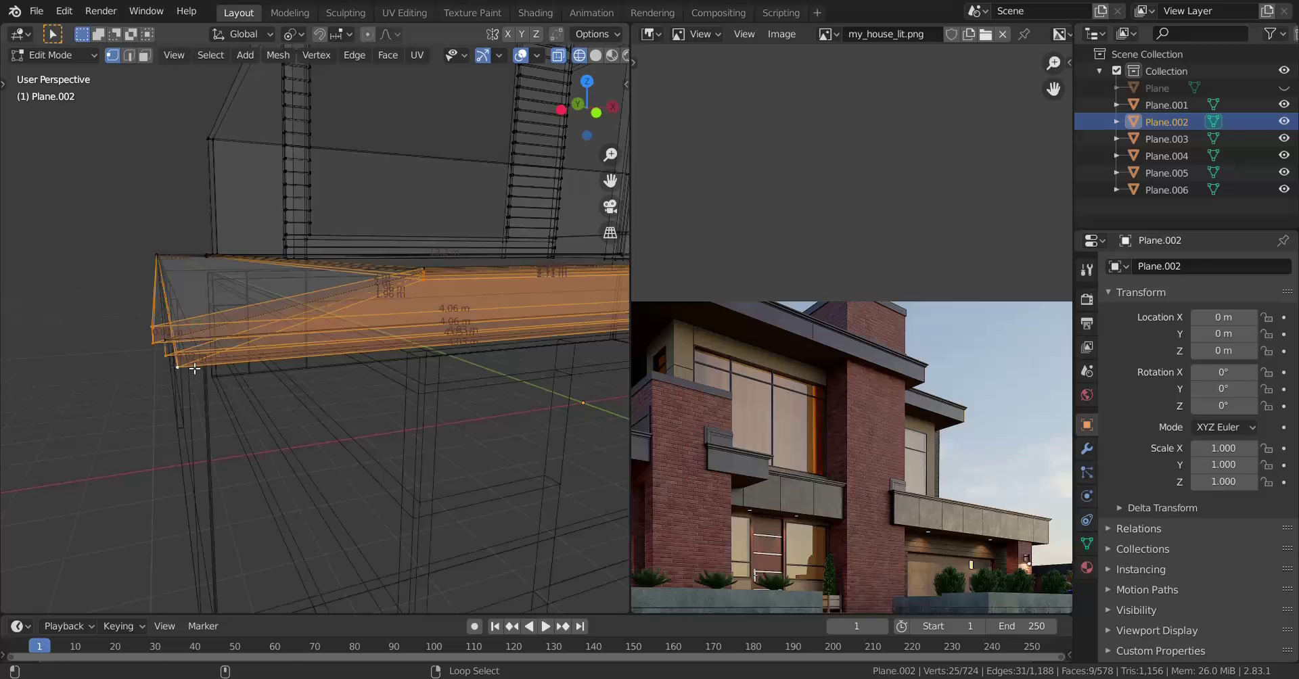
# Duplicate the selected stepped trim and raise the copy along Z to the upper roof level.
pyautogui.scroll(-5, 356, 341)
pyautogui.moveTo(356, 341)
pyautogui.mouseDown(button='middle')
pyautogui.moveTo(388, 441)
pyautogui.moveTo(333, 458)
pyautogui.moveTo(426, 447)
pyautogui.moveTo(483, 375)
pyautogui.mouseUp(button='middle')
pyautogui.scroll(5, 389, 441)
pyautogui.press('z')
pyautogui.click(411, 455)
pyautogui.hotkey('shift', 'd')
pyautogui.press('z')
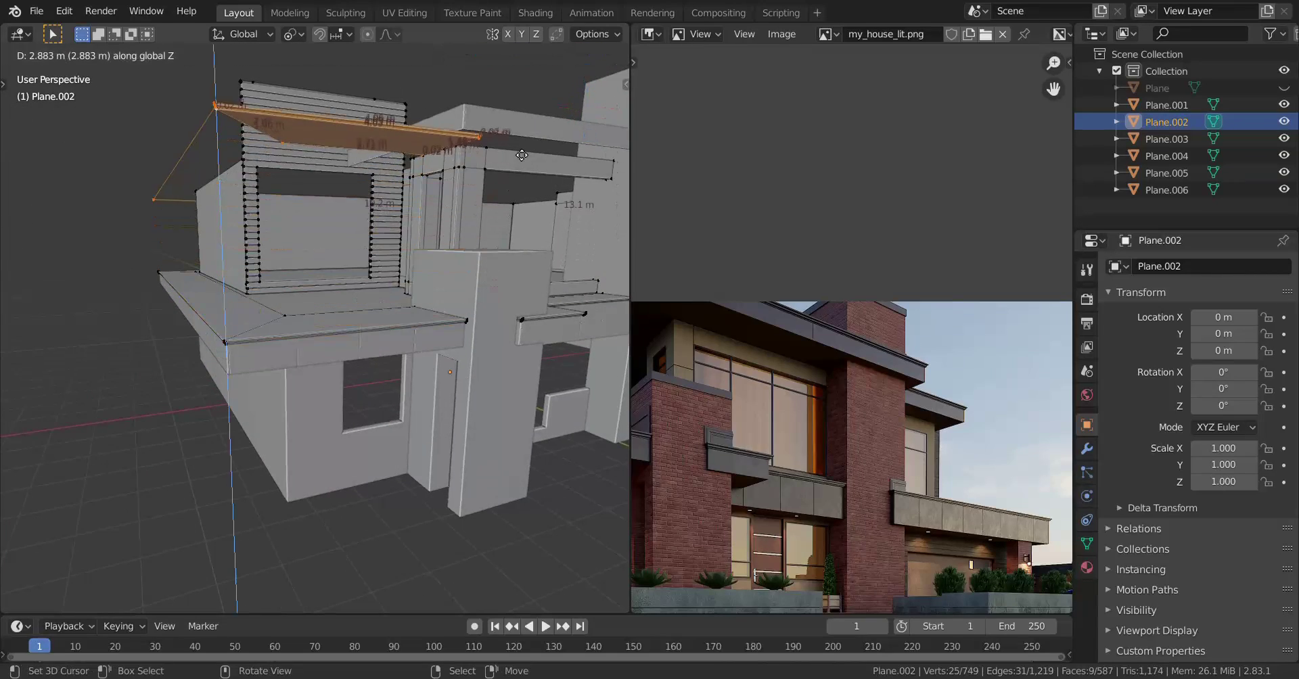
pyautogui.click(523, 85)
# Delete the duplicate's stray perimeter vertices, keeping only the trim segment at the front corner.
pyautogui.moveTo(358, 236); pyautogui.dragTo(337, 397, button='middle')
pyautogui.scroll(-4, 340, 306)
pyautogui.hotkey('alt', 'z')
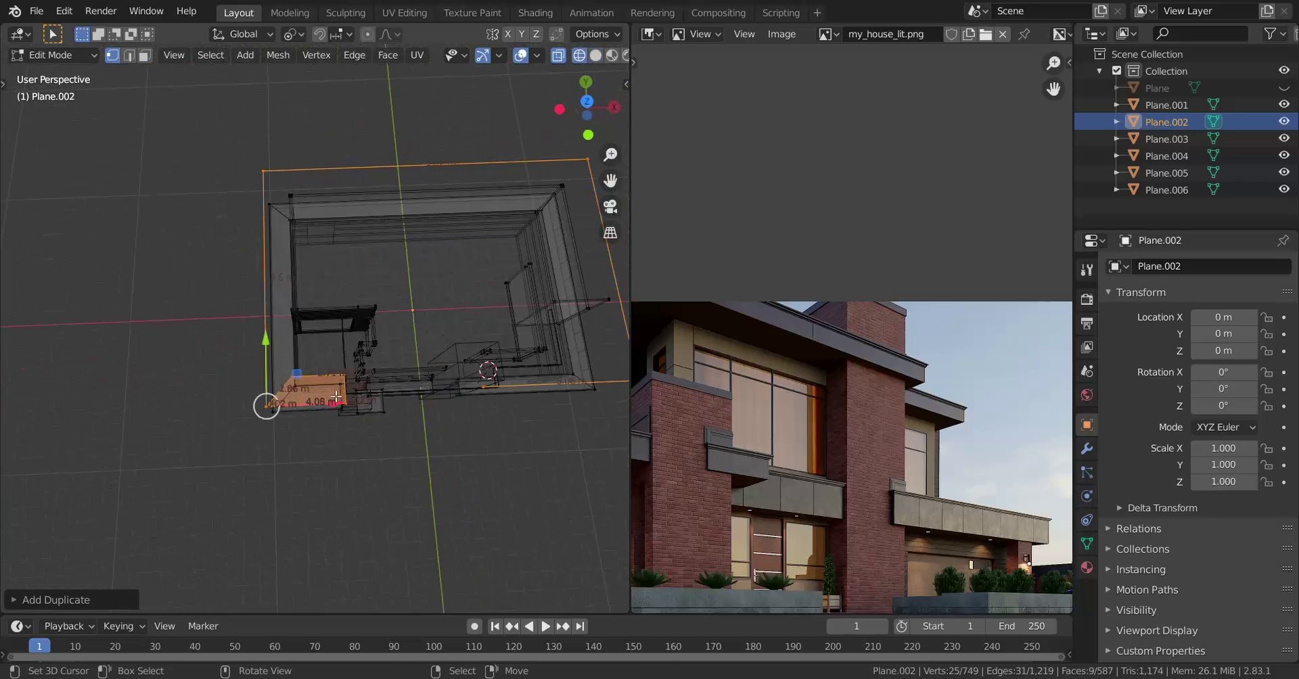
pyautogui.keyDown('ctrl'); pyautogui.moveTo(205, 319); pyautogui.dragTo(421, 532); pyautogui.keyUp('ctrl')
pyautogui.press('x')
pyautogui.click(515, 291)
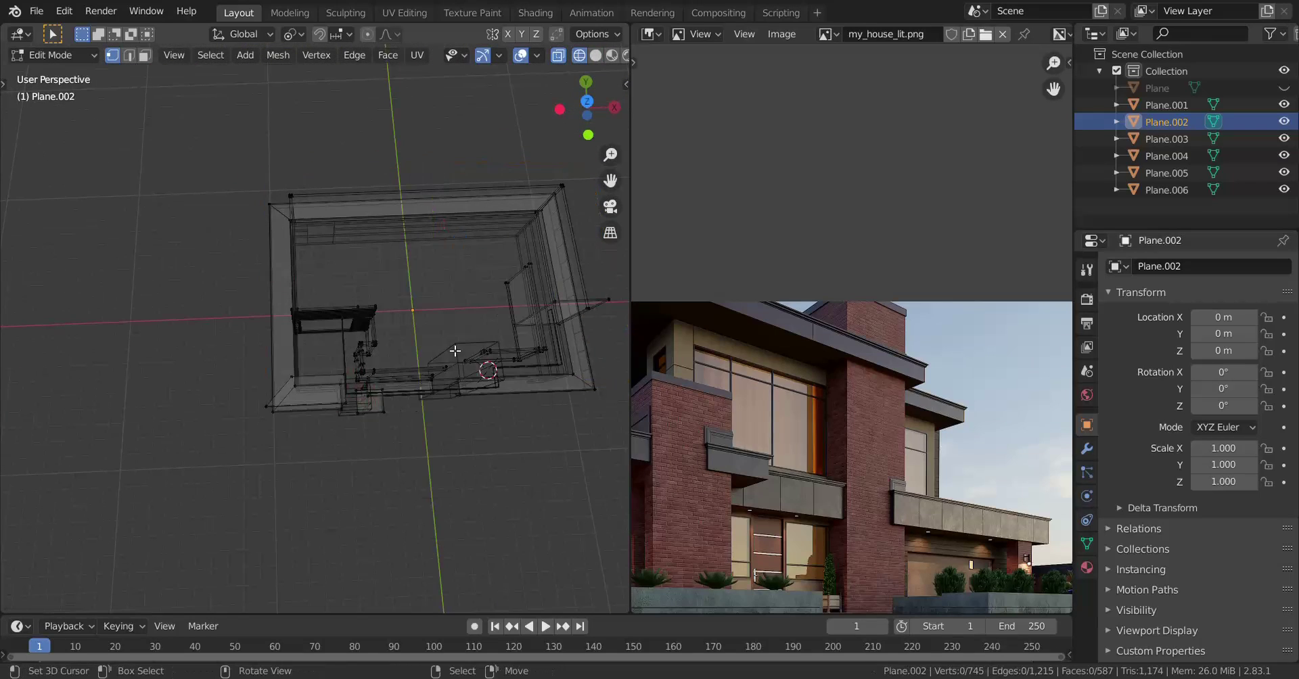
# Select the whole linked copy of the trim and separate it from the house body into its own object.
pyautogui.moveTo(365, 399)
pyautogui.mouseDown(button='middle')
pyautogui.moveTo(338, 423)
pyautogui.moveTo(377, 368)
pyautogui.moveTo(377, 391)
pyautogui.mouseUp(button='middle')
pyautogui.press('z')
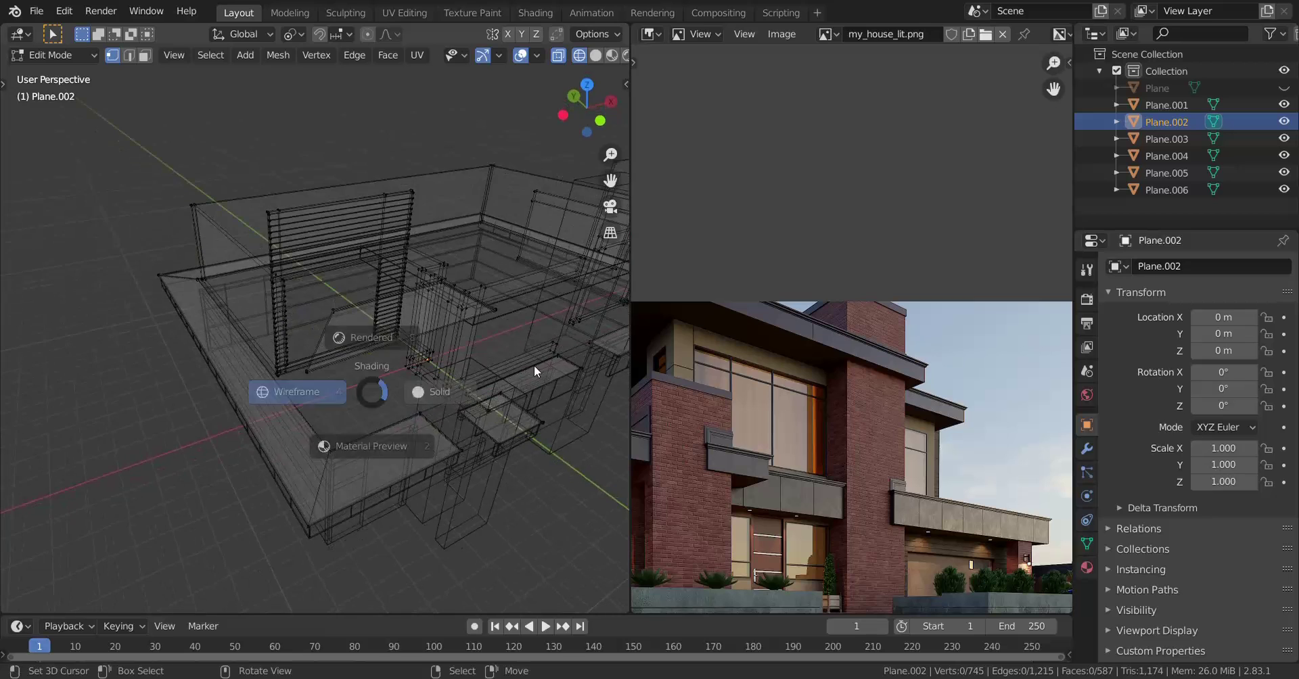
pyautogui.click(429, 392)
pyautogui.moveTo(284, 338)
pyautogui.mouseDown(button='middle')
pyautogui.moveTo(274, 353)
pyautogui.moveTo(464, 255)
pyautogui.mouseUp(button='middle')
pyautogui.scroll(3, 286, 342)
pyautogui.press('l')
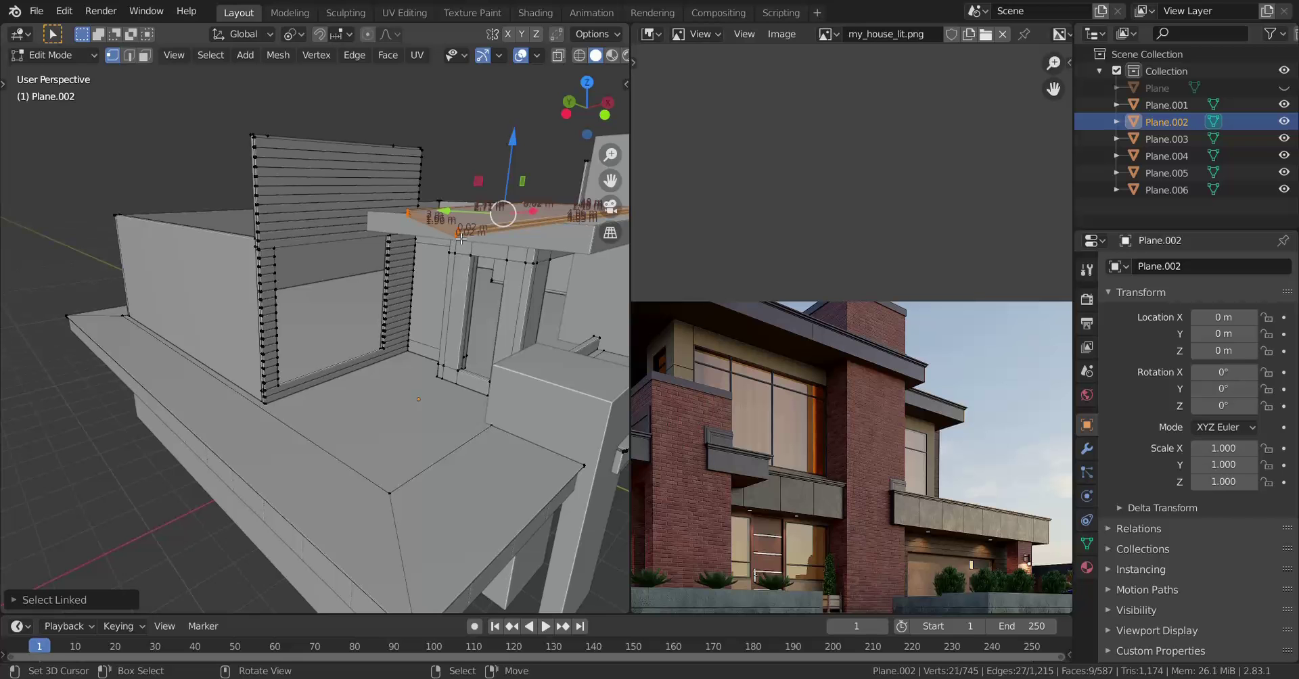
pyautogui.press('p')
pyautogui.click(435, 290)
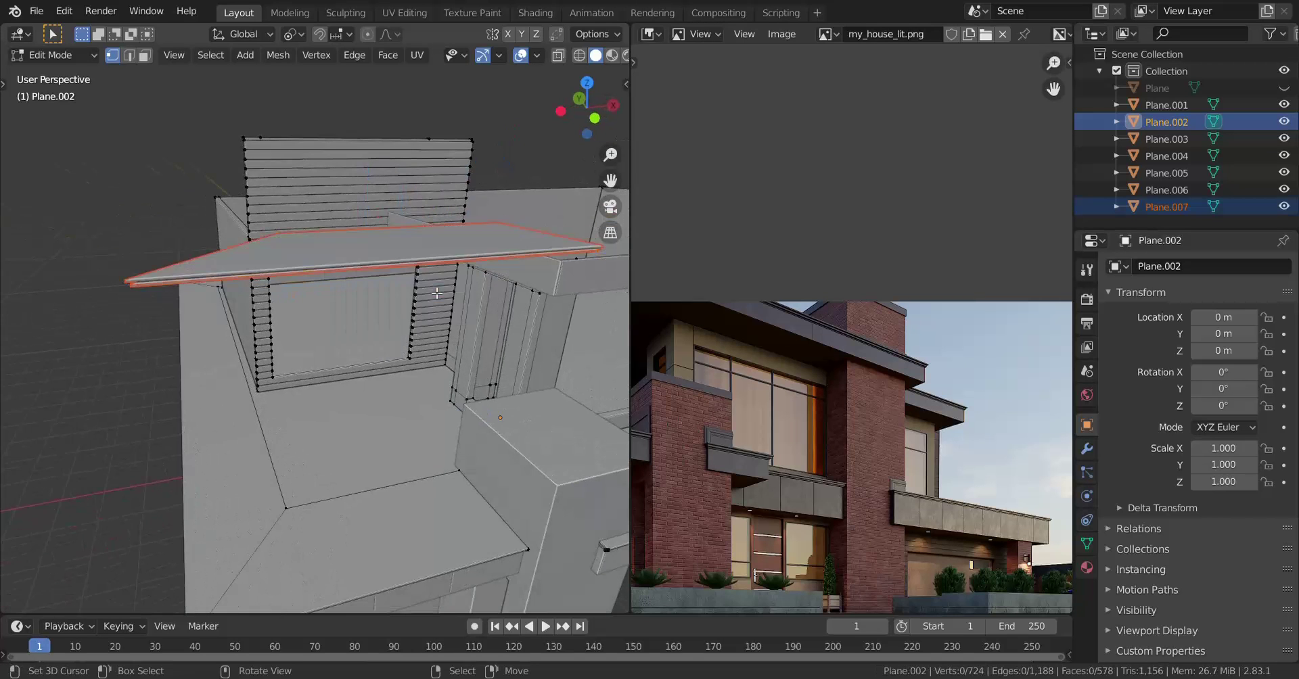
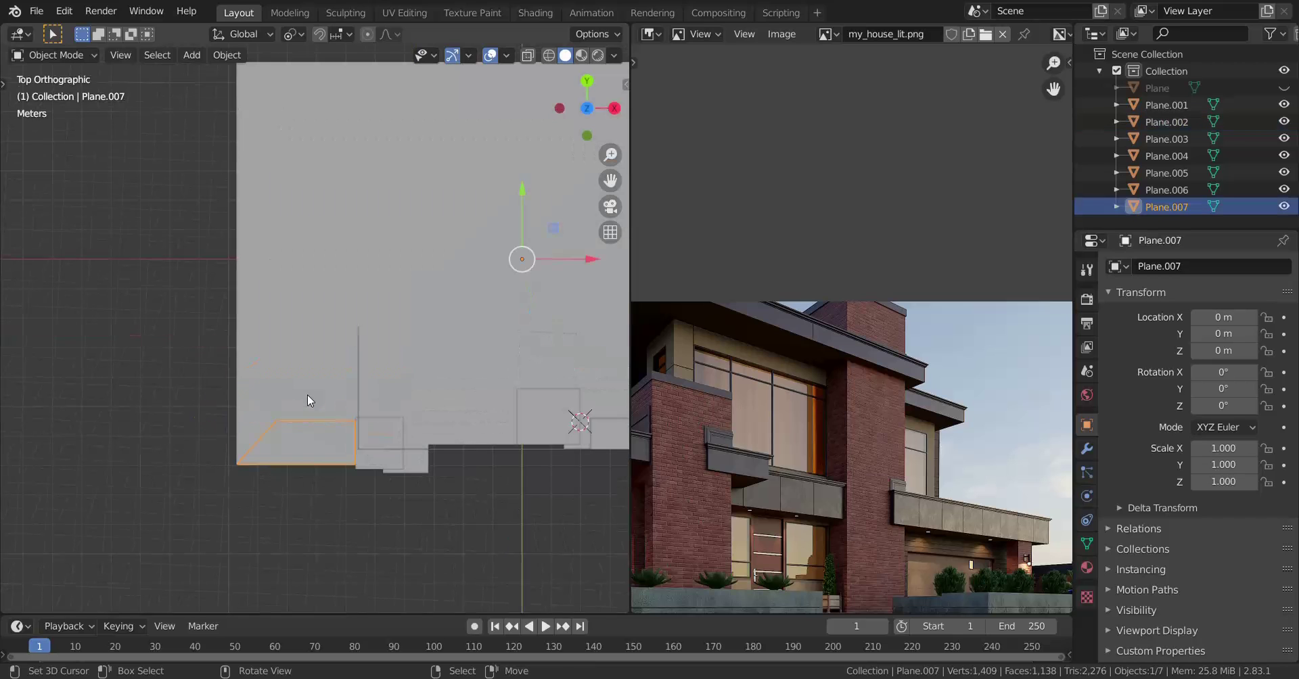
# Edit the separated trim in the top view and move it roughly 4 m along X over the upper fascia.
pyautogui.hotkey('shift', 'z')
pyautogui.scroll(4, 379, 285)
pyautogui.keyDown('shift'); pyautogui.moveTo(429, 420); pyautogui.dragTo(243, 330, button='middle'); pyautogui.keyUp('shift')
pyautogui.scroll(1, 376, 310)
pyautogui.scroll(1, 377, 318)
pyautogui.press('Tab')
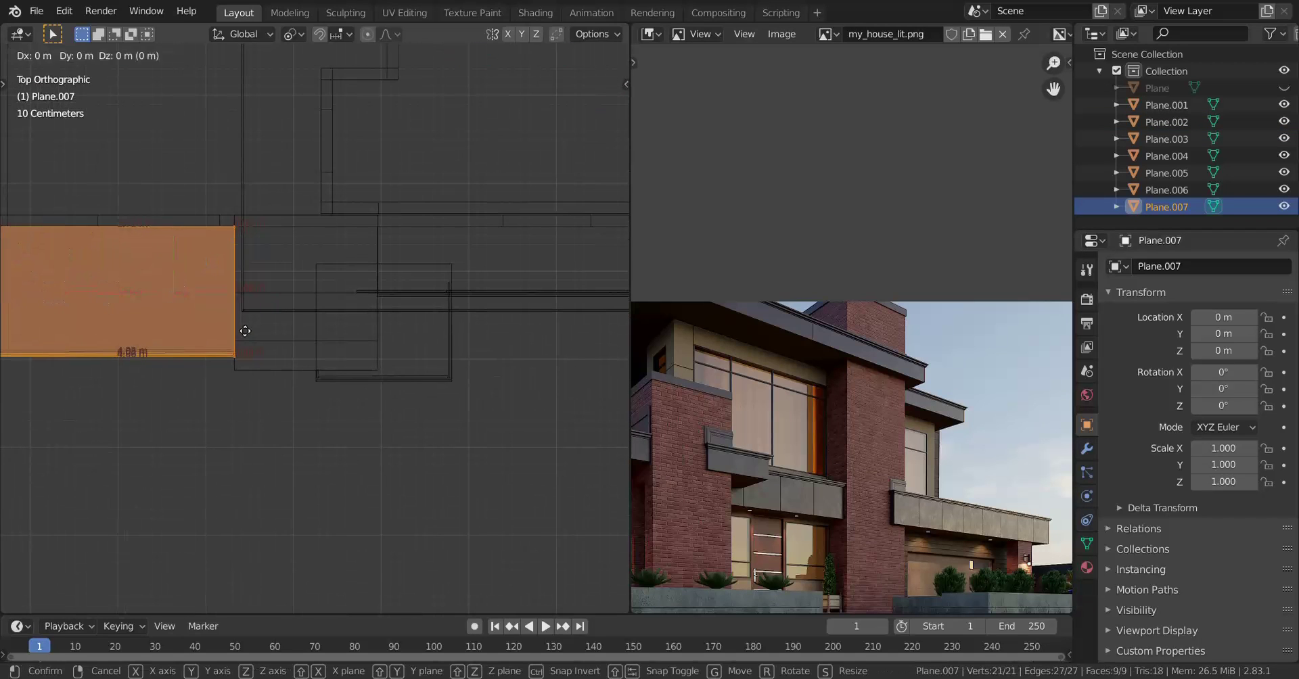
pyautogui.press('g')
pyautogui.press('x')
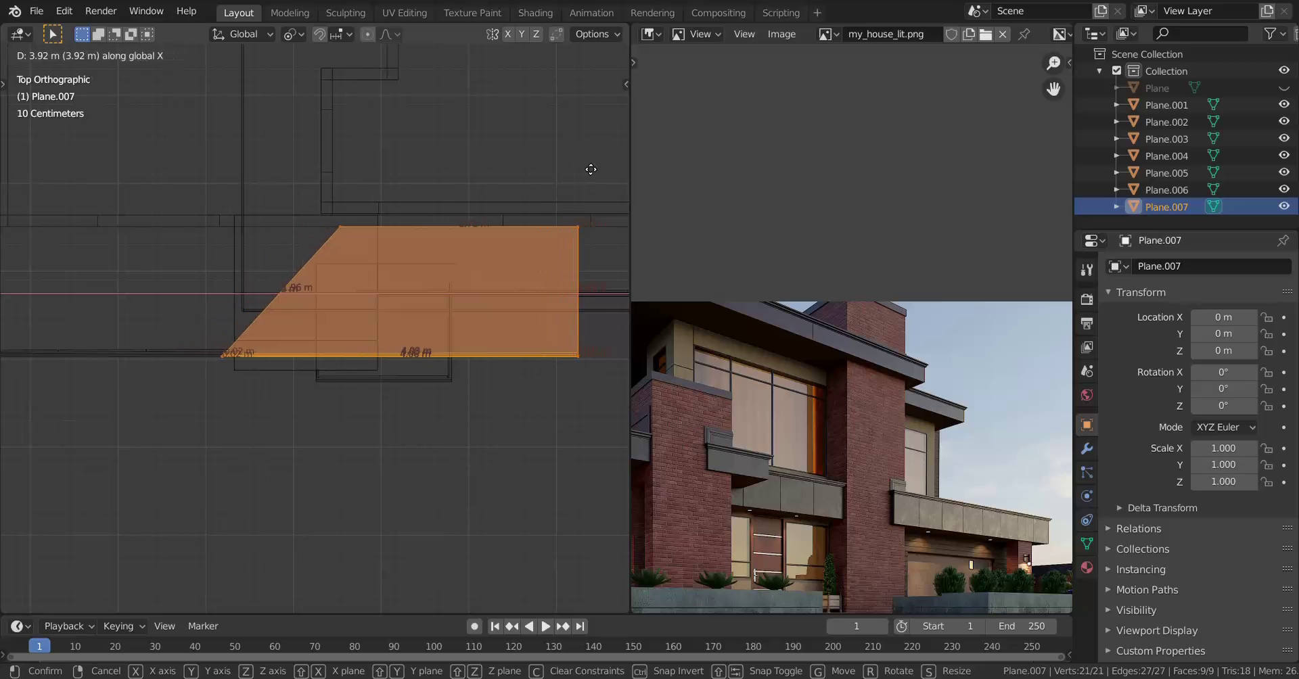
pyautogui.click(575, 164)
# Move the trim along Y to align its front edge with the upper fascia.
pyautogui.scroll(2, 484, 269)
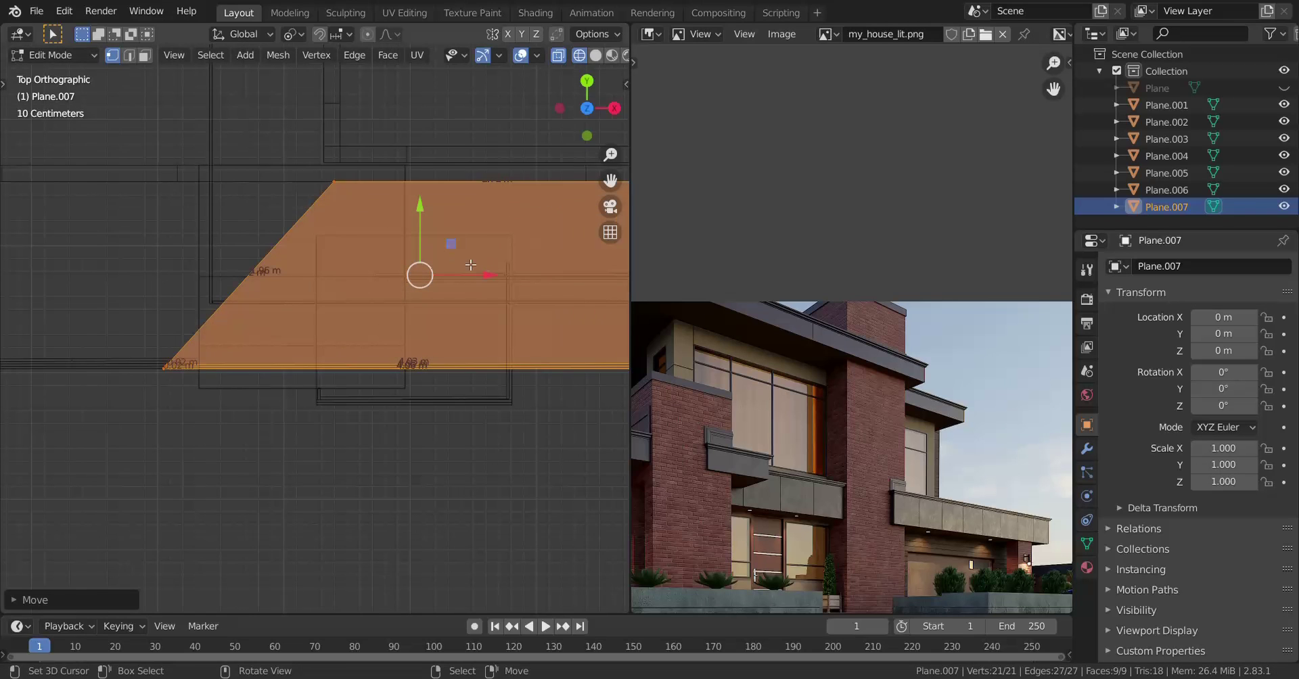
pyautogui.moveTo(427, 218); pyautogui.dragTo(456, 310)
pyautogui.scroll(3, 449, 284)
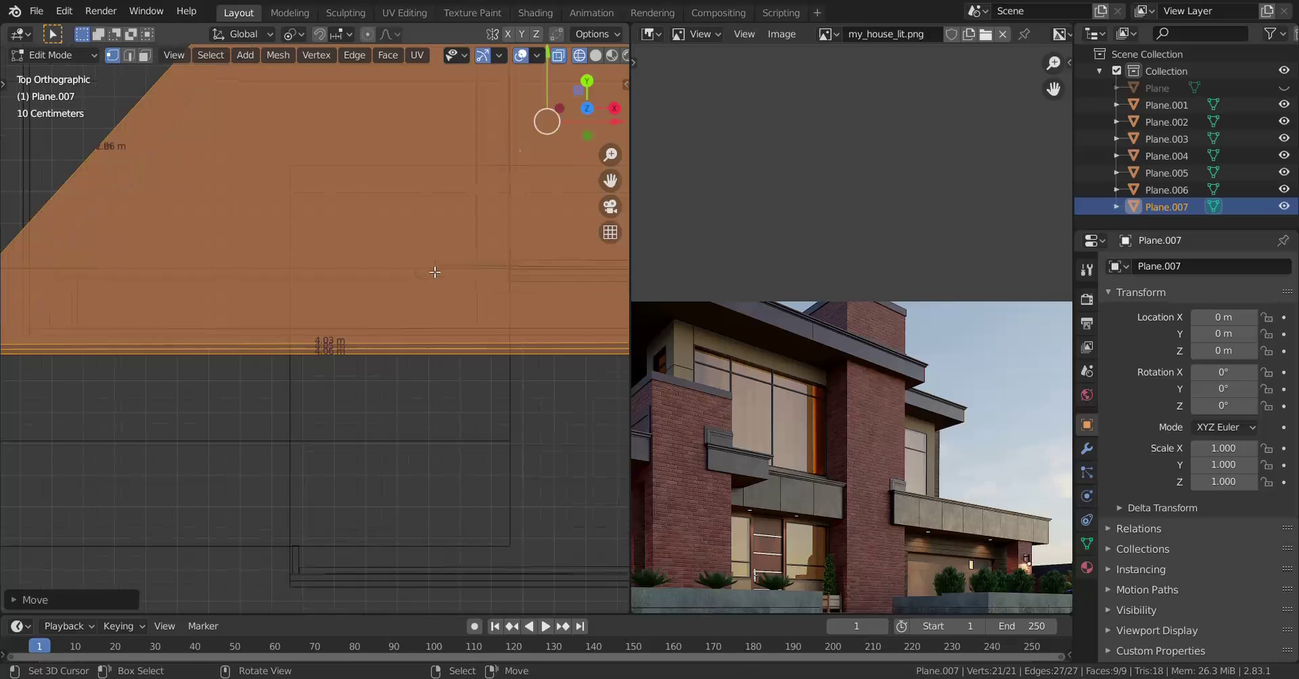
pyautogui.keyDown('shift'); pyautogui.moveTo(445, 259); pyautogui.dragTo(429, 284, button='middle'); pyautogui.keyUp('shift')
pyautogui.moveTo(497, 136)
pyautogui.mouseDown()
pyautogui.moveTo(499, 112)
pyautogui.moveTo(495, 128)
pyautogui.mouseUp()
# Extrude the trim's front step edge about 0.02 m along Z to form a riser.
pyautogui.moveTo(338, 181)
pyautogui.mouseDown(button='middle')
pyautogui.moveTo(185, 234)
pyautogui.moveTo(217, 211)
pyautogui.moveTo(238, 261)
pyautogui.moveTo(365, 244)
pyautogui.moveTo(399, 352)
pyautogui.moveTo(398, 286)
pyautogui.mouseUp(button='middle')
pyautogui.scroll(-4, 217, 212)
pyautogui.hotkey('shift', 'z')
pyautogui.scroll(3, 399, 352)
pyautogui.moveTo(372, 207); pyautogui.dragTo(401, 346, button='middle')
pyautogui.click(363, 189)
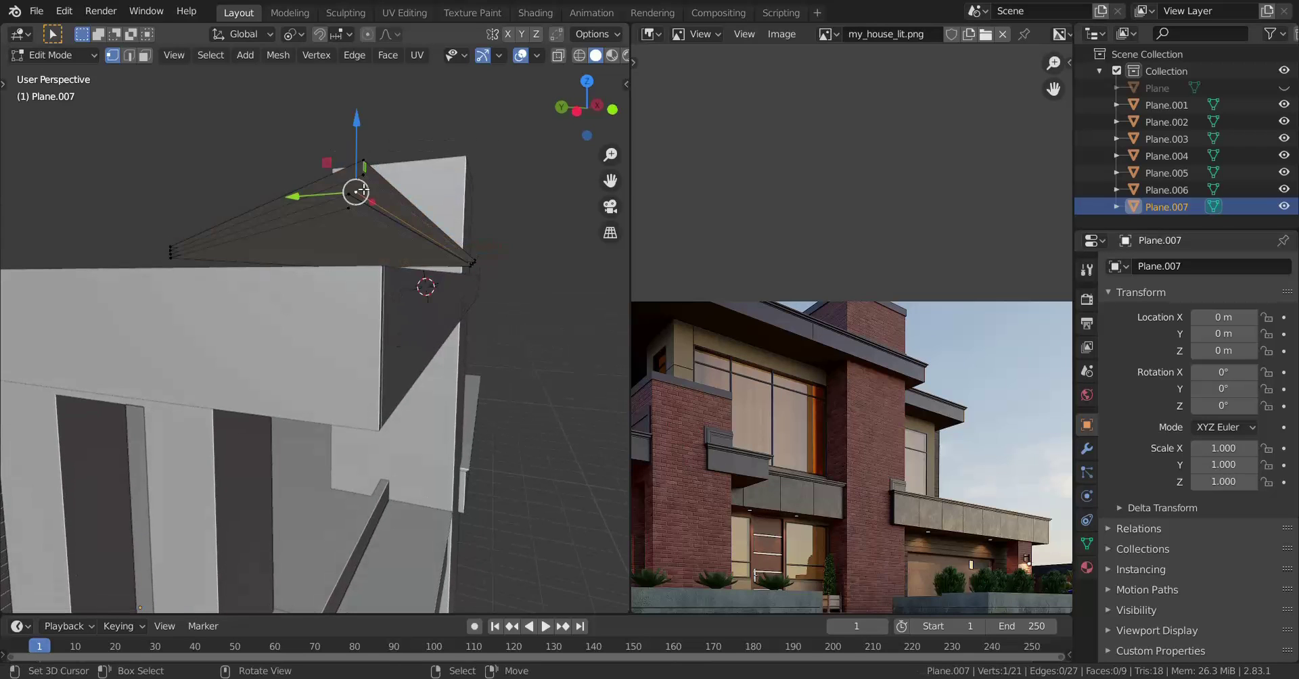
pyautogui.moveTo(377, 255); pyautogui.dragTo(427, 389, button='middle')
pyautogui.press('e')
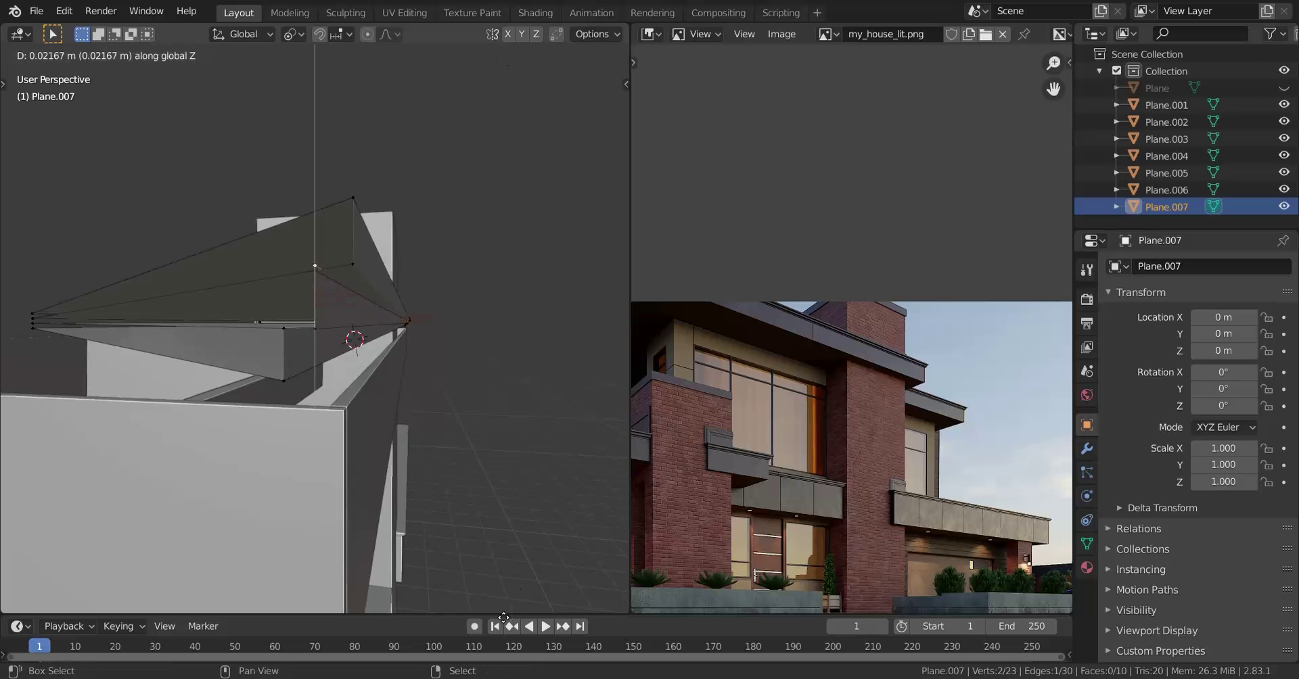
pyautogui.click(501, 72)
# Delete the trim's rear vertices, leaving only its stepped front profile.
pyautogui.moveTo(362, 307); pyautogui.dragTo(385, 428, button='middle')
pyautogui.scroll(-2, 267, 361)
pyautogui.scroll(-4, 351, 395)
pyautogui.press('KP_7')
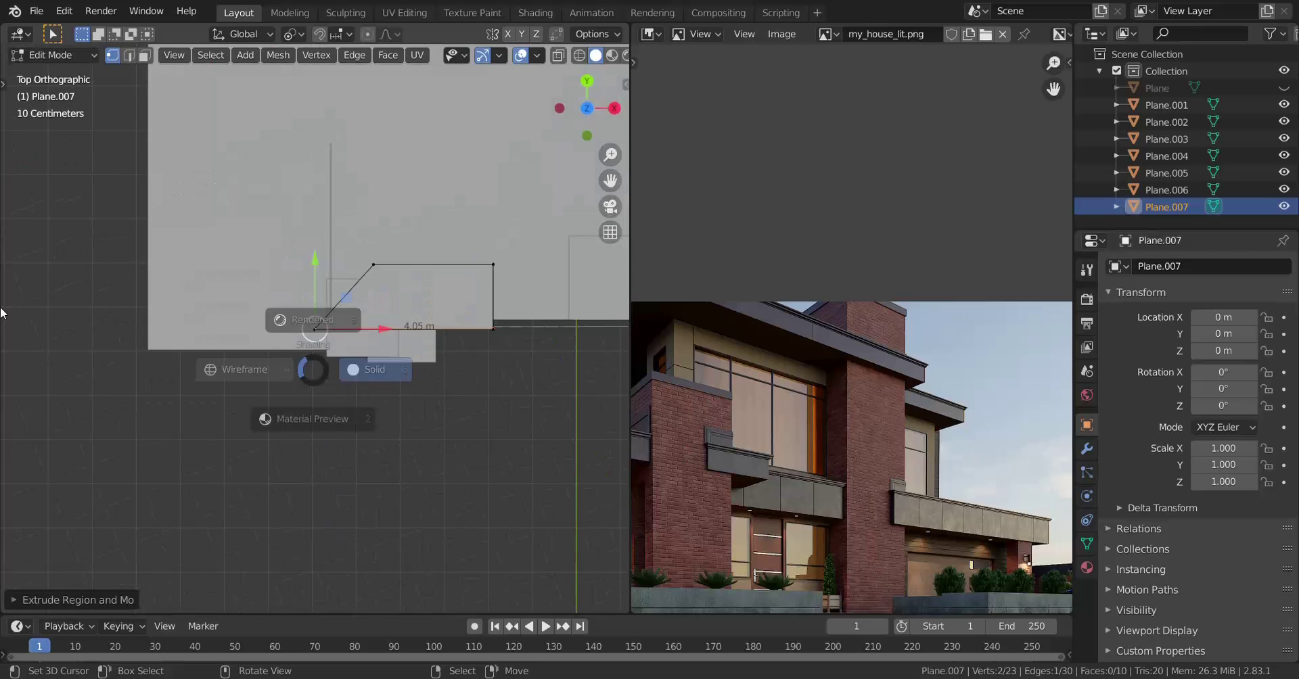
pyautogui.click(1, 312)
pyautogui.moveTo(429, 251); pyautogui.dragTo(543, 292)
pyautogui.press('x')
pyautogui.click(541, 293)
# Extrude the entire stepped front profile about 1.2 m back along Y.
pyautogui.moveTo(423, 348); pyautogui.dragTo(454, 284, button='middle')
pyautogui.hotkey('shift', 'z')
pyautogui.scroll(4, 417, 329)
pyautogui.press('a')
pyautogui.moveTo(392, 366); pyautogui.dragTo(366, 382, button='middle')
pyautogui.press('e')
pyautogui.press('y')
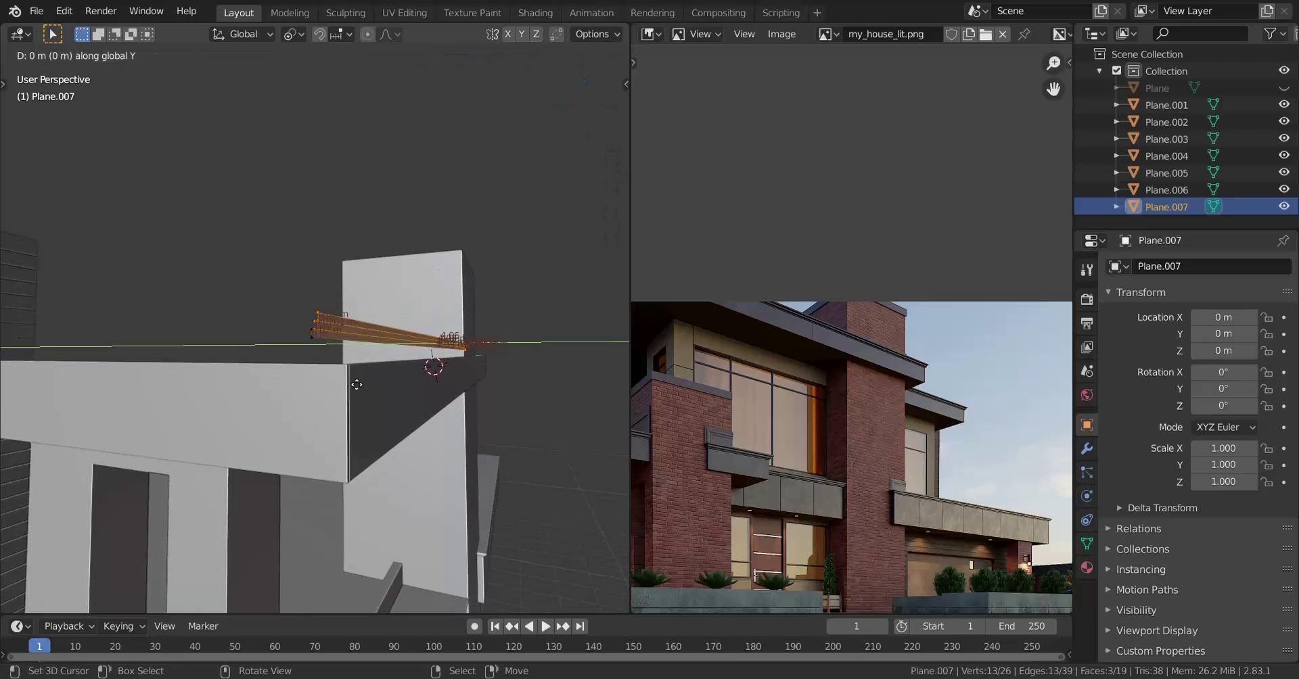
pyautogui.click(255, 382)
pyautogui.moveTo(254, 381); pyautogui.dragTo(421, 338, button='middle')
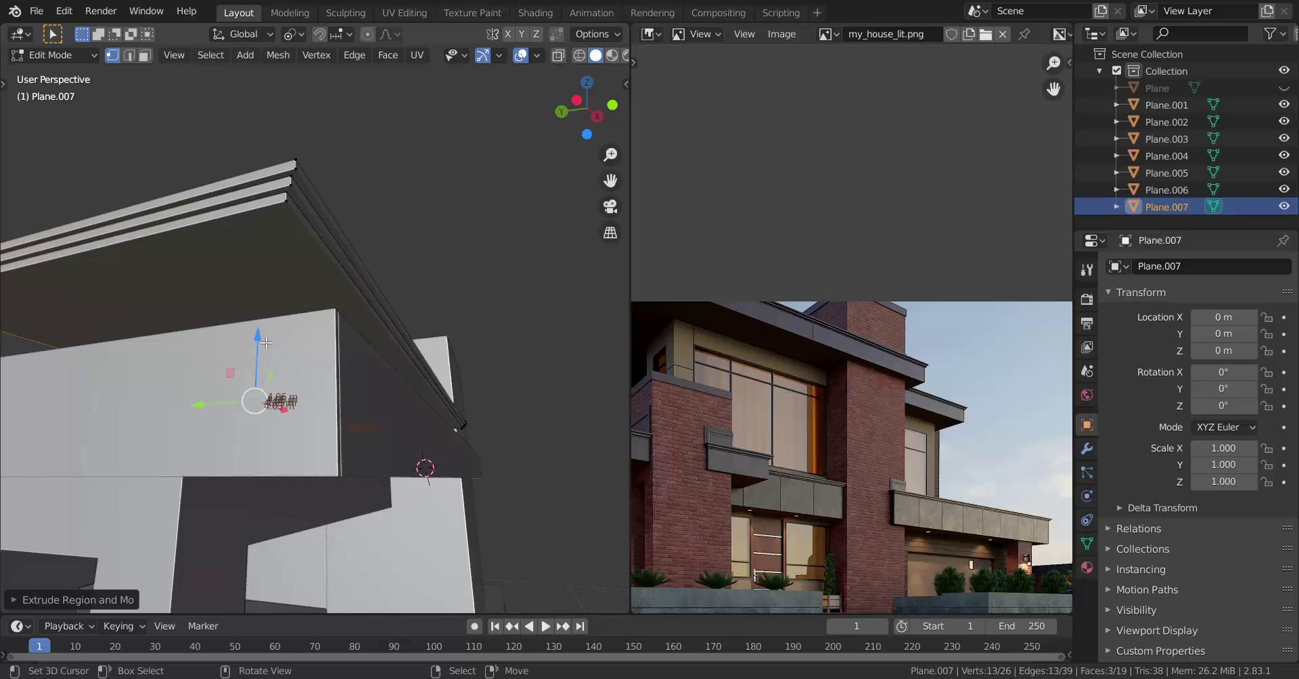
# Lower the whole stepped trim along Z onto the top of the upper fascia.
pyautogui.press('a')
pyautogui.press('g')
pyautogui.press('z')
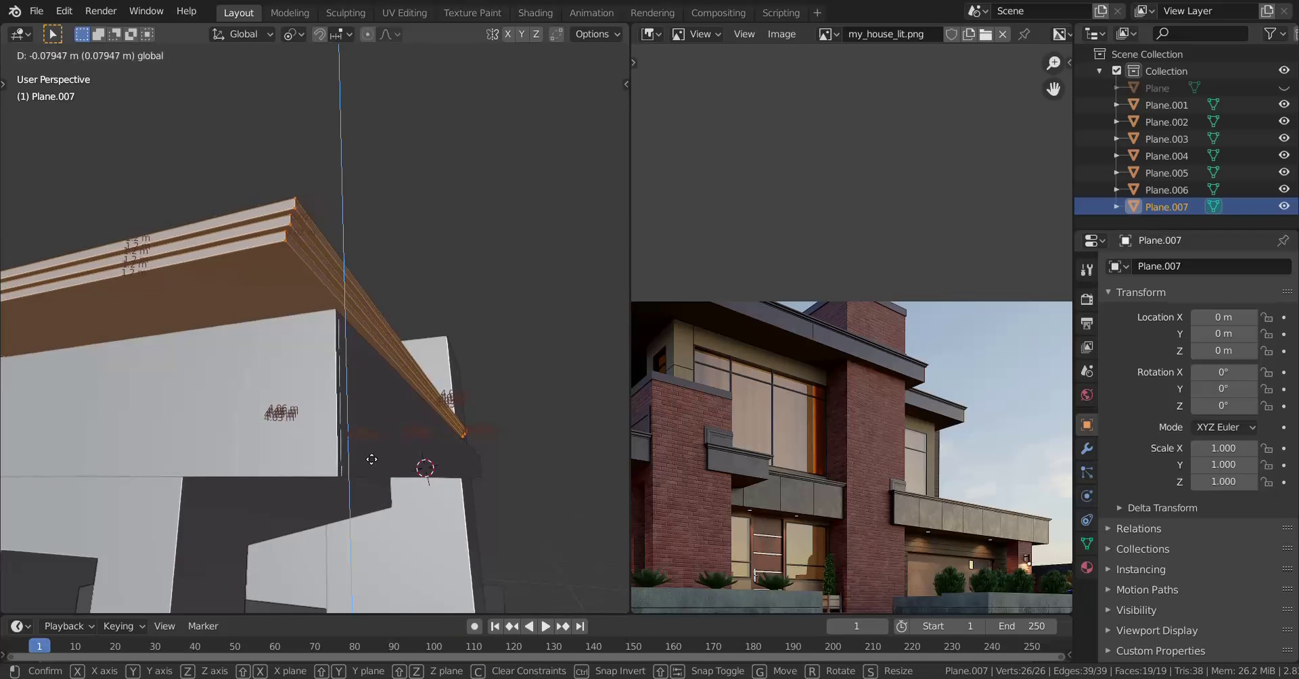
pyautogui.click(382, 443)
pyautogui.moveTo(382, 443); pyautogui.dragTo(306, 346, button='middle')
pyautogui.press('g')
pyautogui.press('z')
pyautogui.click(322, 391)
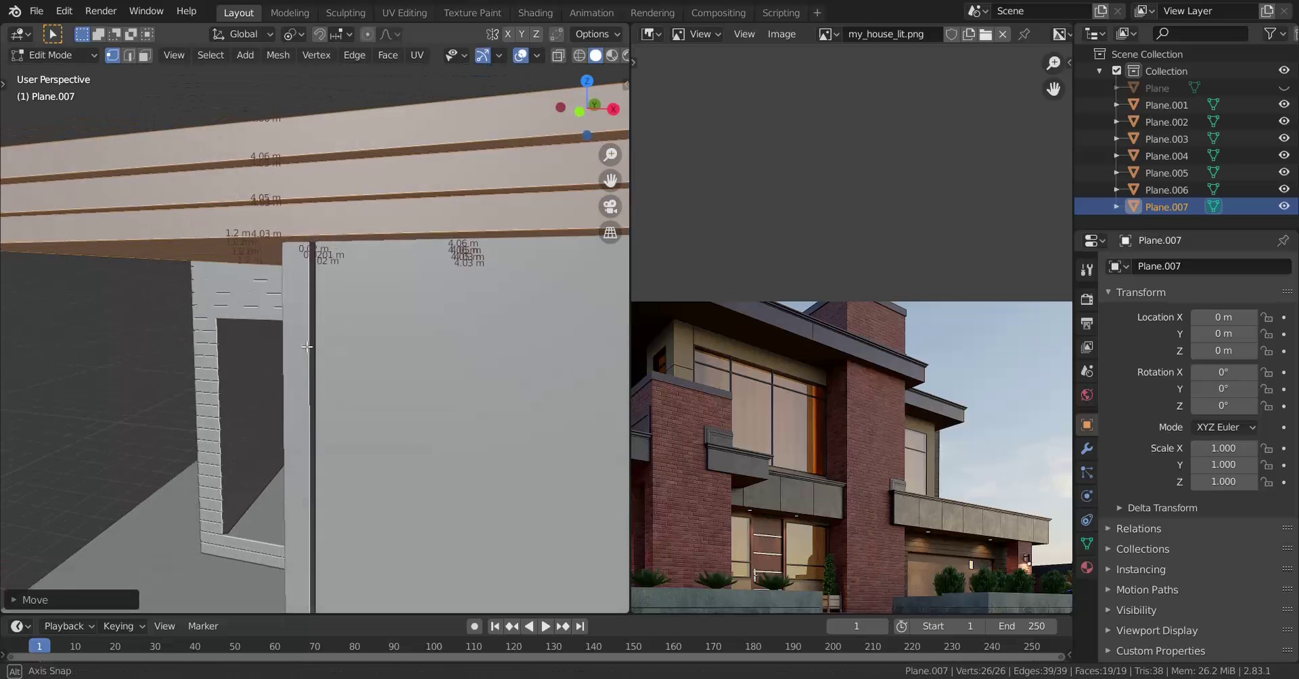
# Fine-tune the trim's height along Z so its underside meets the top edge of the fascia.
pyautogui.press('g')
pyautogui.press('z')
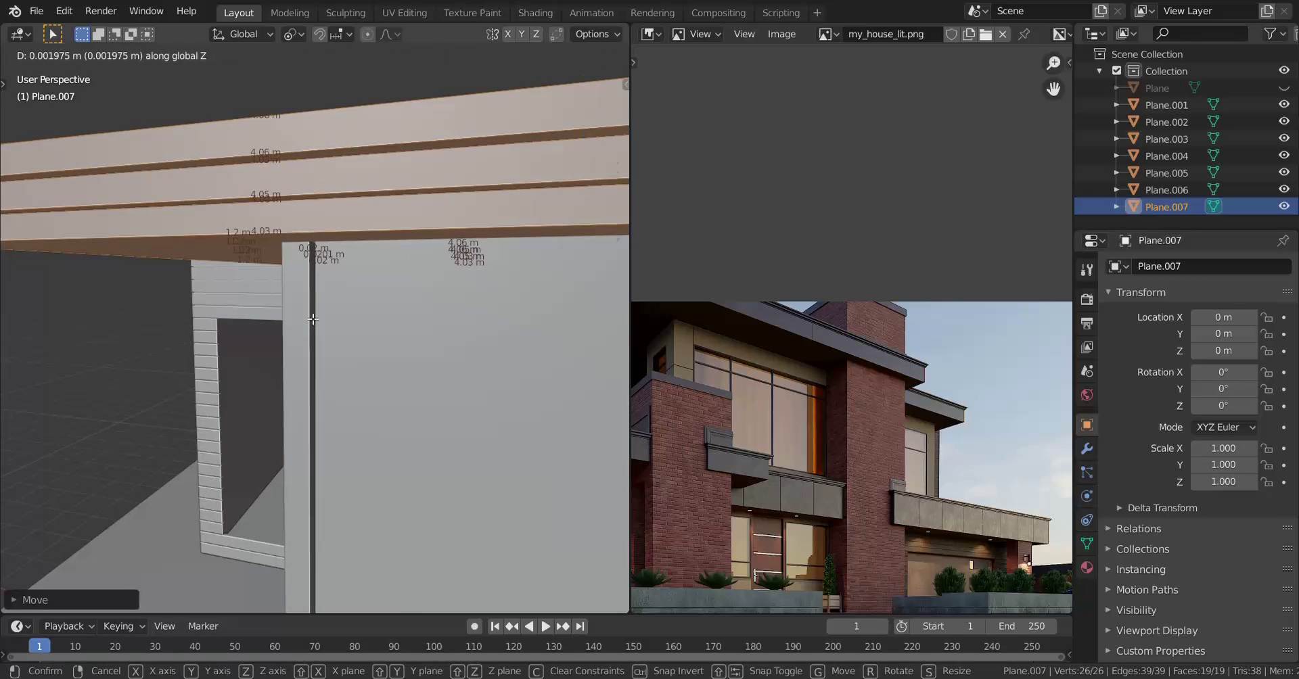
pyautogui.click(314, 320)
pyautogui.moveTo(314, 320); pyautogui.dragTo(314, 400, button='middle')
pyautogui.press('g')
pyautogui.press('z')
pyautogui.click(344, 341)
# Examine the end of the stepped trim against the house walls from above in wireframe.
pyautogui.scroll(-6, 366, 360)
pyautogui.scroll(3, 314, 400)
pyautogui.keyDown('shift'); pyautogui.moveTo(467, 316); pyautogui.dragTo(267, 407, button='middle'); pyautogui.keyUp('shift')
pyautogui.scroll(2, 282, 370)
pyautogui.press('KP_7')
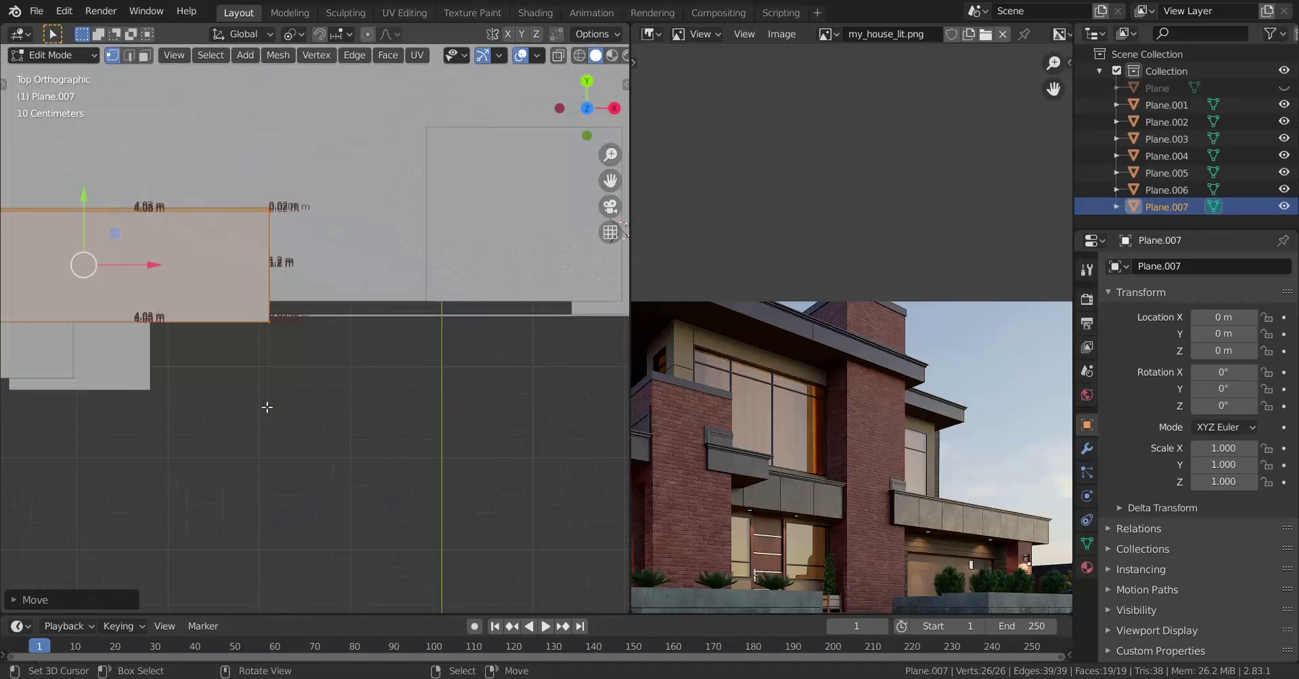
pyautogui.press('KP_5')
pyautogui.press('KP_5')
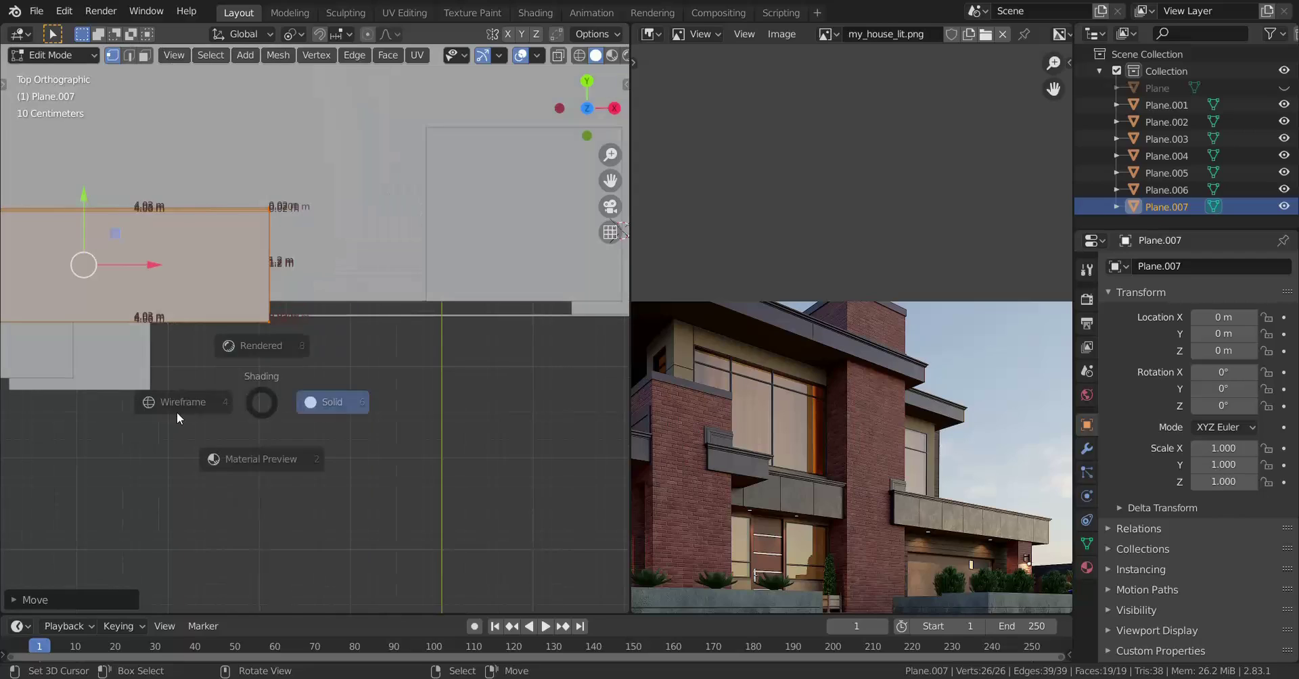
pyautogui.click(216, 402)
pyautogui.moveTo(438, 281)
pyautogui.keyDown('shift'); pyautogui.mouseDown(button='middle')
pyautogui.moveTo(484, 311)
pyautogui.moveTo(565, 328)
pyautogui.mouseUp(button='middle'); pyautogui.keyUp('shift')
pyautogui.scroll(-2, 429, 293)
pyautogui.scroll(3, 290, 329)
pyautogui.moveTo(289, 329); pyautogui.dragTo(287, 492, button='middle')
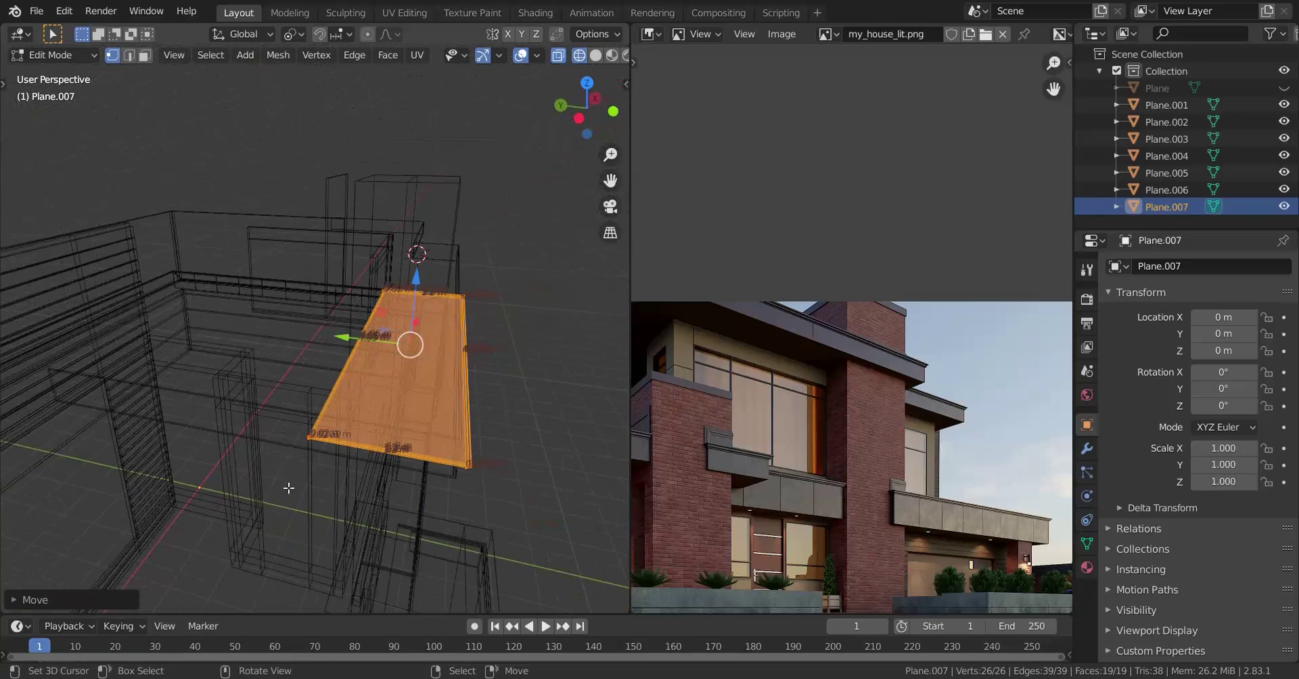
# Select the trim's rear vertices and scale them along Y to flatten them into one plane.
pyautogui.rightClick(309, 438)
pyautogui.moveTo(308, 438); pyautogui.dragTo(323, 459, button='middle')
pyautogui.moveTo(311, 168); pyautogui.dragTo(399, 613)
pyautogui.moveTo(423, 538); pyautogui.dragTo(401, 521, button='middle')
pyautogui.press('s')
pyautogui.press('y')
pyautogui.press('Return')
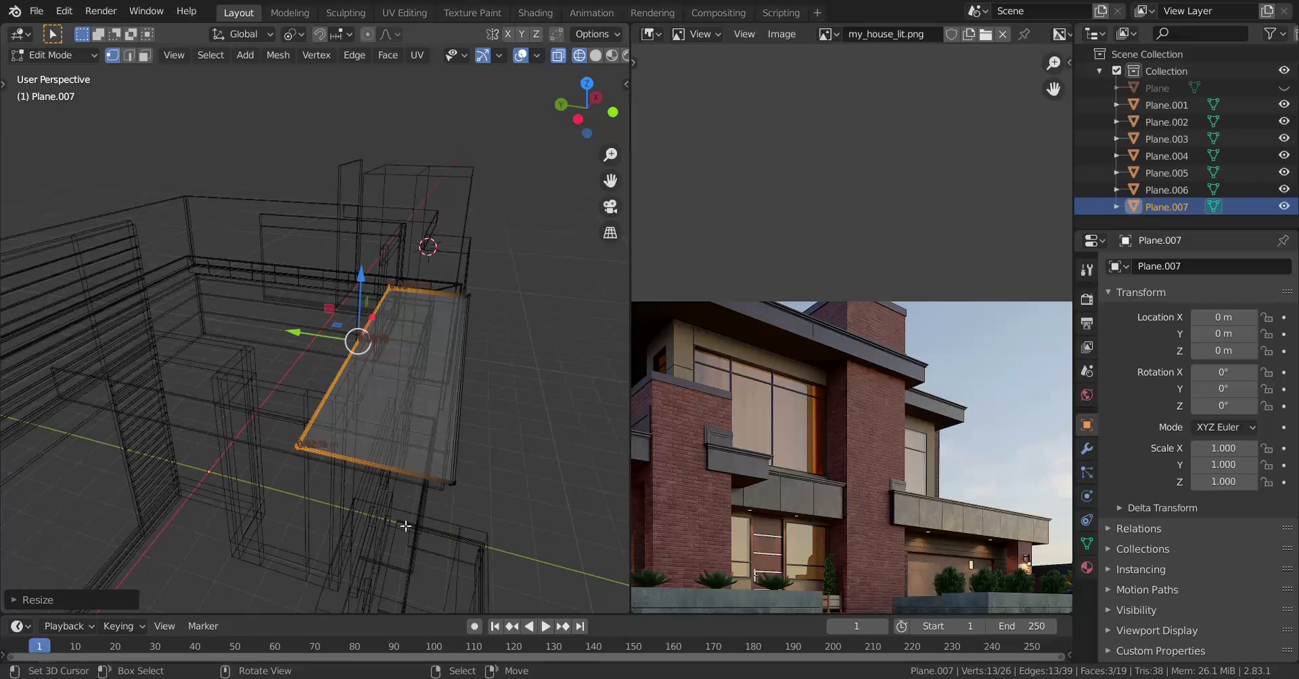
pyautogui.moveTo(318, 390)
pyautogui.mouseDown(button='middle')
pyautogui.moveTo(363, 392)
pyautogui.moveTo(374, 406)
pyautogui.mouseUp(button='middle')
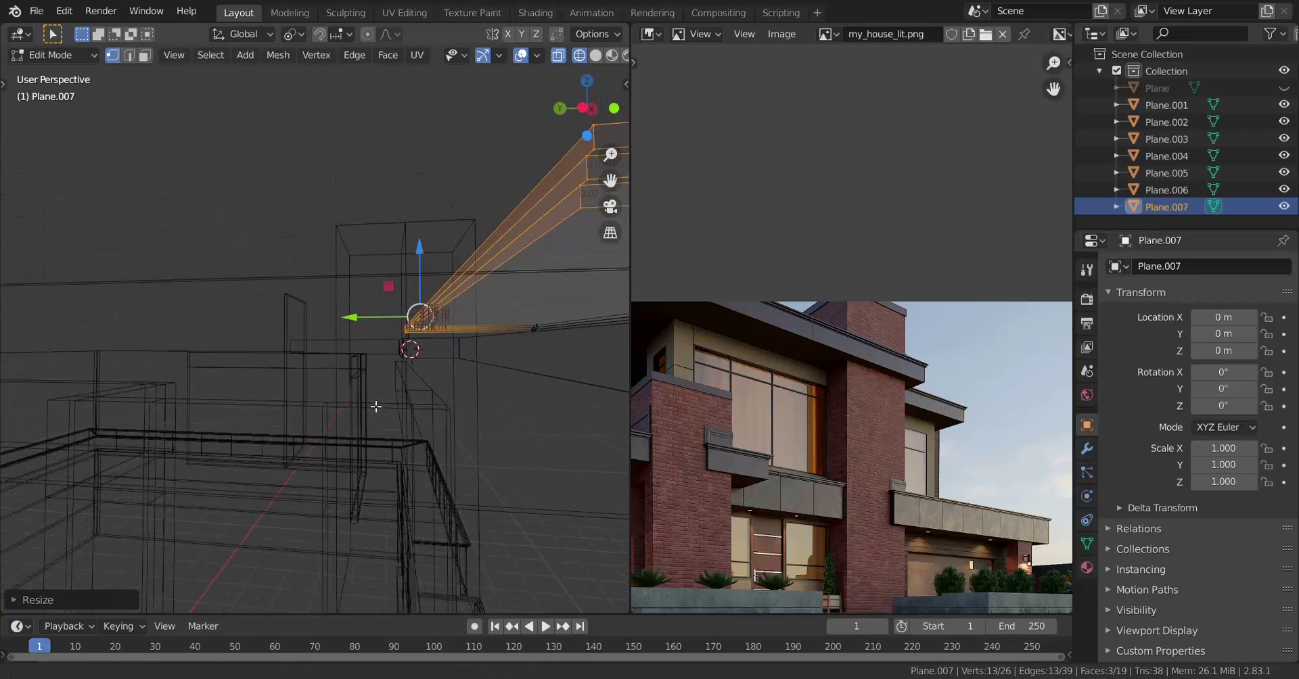
# Delete the selected faces at the trim's flattened rear.
pyautogui.press('z')
pyautogui.click(527, 403)
pyautogui.press('x')
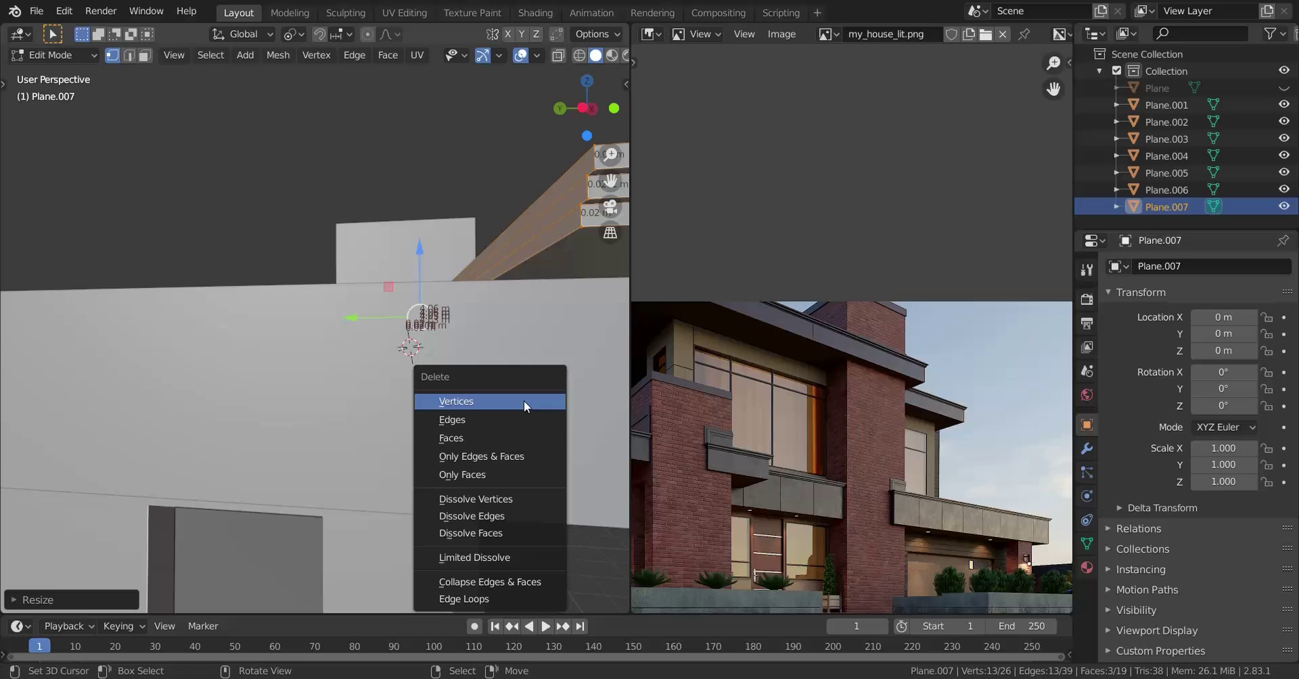
pyautogui.click(478, 438)
# Select the vertices at the stepped trim's end and move them along X toward the upper fascia's outer corner.
pyautogui.moveTo(481, 376)
pyautogui.mouseDown(button='middle')
pyautogui.moveTo(265, 418)
pyautogui.moveTo(307, 409)
pyautogui.moveTo(325, 369)
pyautogui.moveTo(353, 484)
pyautogui.mouseUp(button='middle')
pyautogui.press('z')
pyautogui.click(217, 484)
pyautogui.moveTo(477, 467)
pyautogui.mouseDown(button='middle')
pyautogui.moveTo(538, 462)
pyautogui.moveTo(345, 359)
pyautogui.moveTo(246, 367)
pyautogui.moveTo(314, 369)
pyautogui.moveTo(372, 395)
pyautogui.moveTo(320, 401)
pyautogui.mouseUp(button='middle')
pyautogui.moveTo(316, 261); pyautogui.dragTo(464, 491)
pyautogui.scroll(-3, 431, 472)
pyautogui.keyDown('shift'); pyautogui.moveTo(426, 470); pyautogui.dragTo(255, 458, button='middle'); pyautogui.keyUp('shift')
pyautogui.scroll(2, 255, 458)
pyautogui.hotkey('shift', 'z')
pyautogui.moveTo(203, 376); pyautogui.dragTo(149, 349, button='middle')
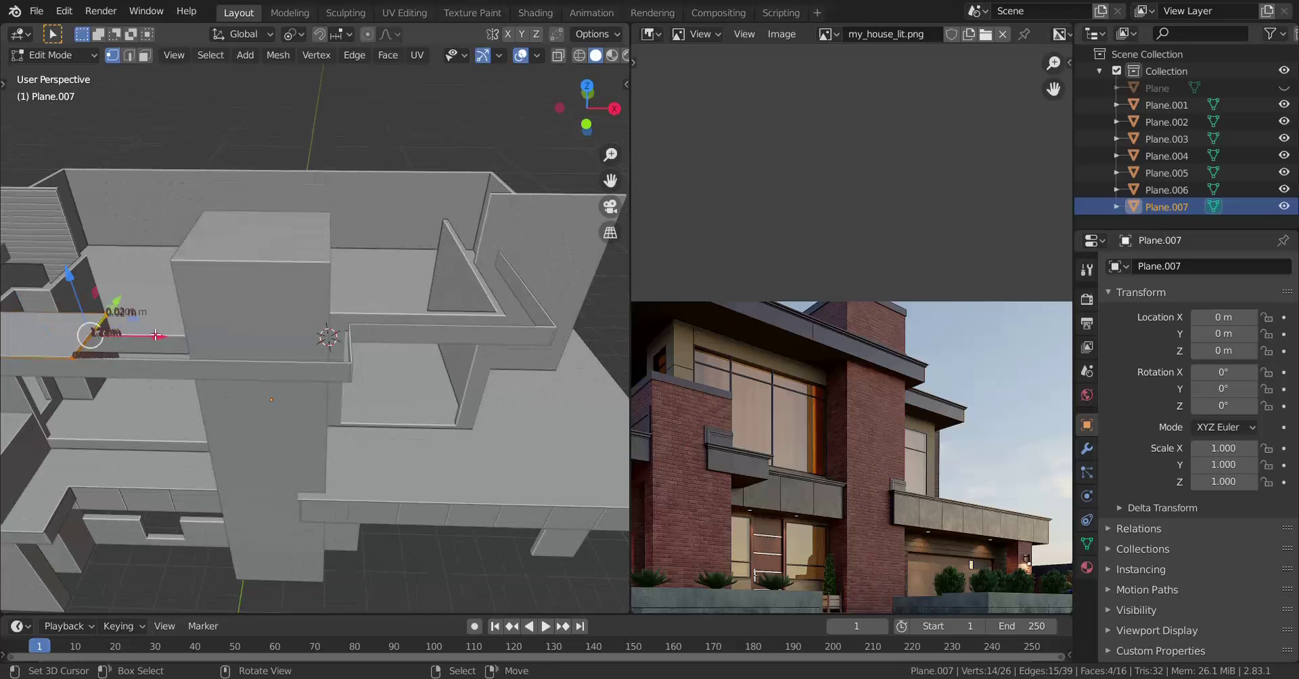
pyautogui.moveTo(156, 336); pyautogui.dragTo(270, 336)
# Fine-tune the trim end's position along X so it lines up with the fascia corner beside the adjoining wall.
pyautogui.moveTo(434, 281); pyautogui.dragTo(435, 281)
pyautogui.moveTo(434, 281); pyautogui.dragTo(399, 203, button='middle')
pyautogui.scroll(5, 378, 284)
pyautogui.scroll(2, 374, 362)
pyautogui.keyDown('shift'); pyautogui.moveTo(379, 332); pyautogui.dragTo(391, 372, button='middle'); pyautogui.keyUp('shift')
pyautogui.moveTo(514, 237); pyautogui.dragTo(218, 249)
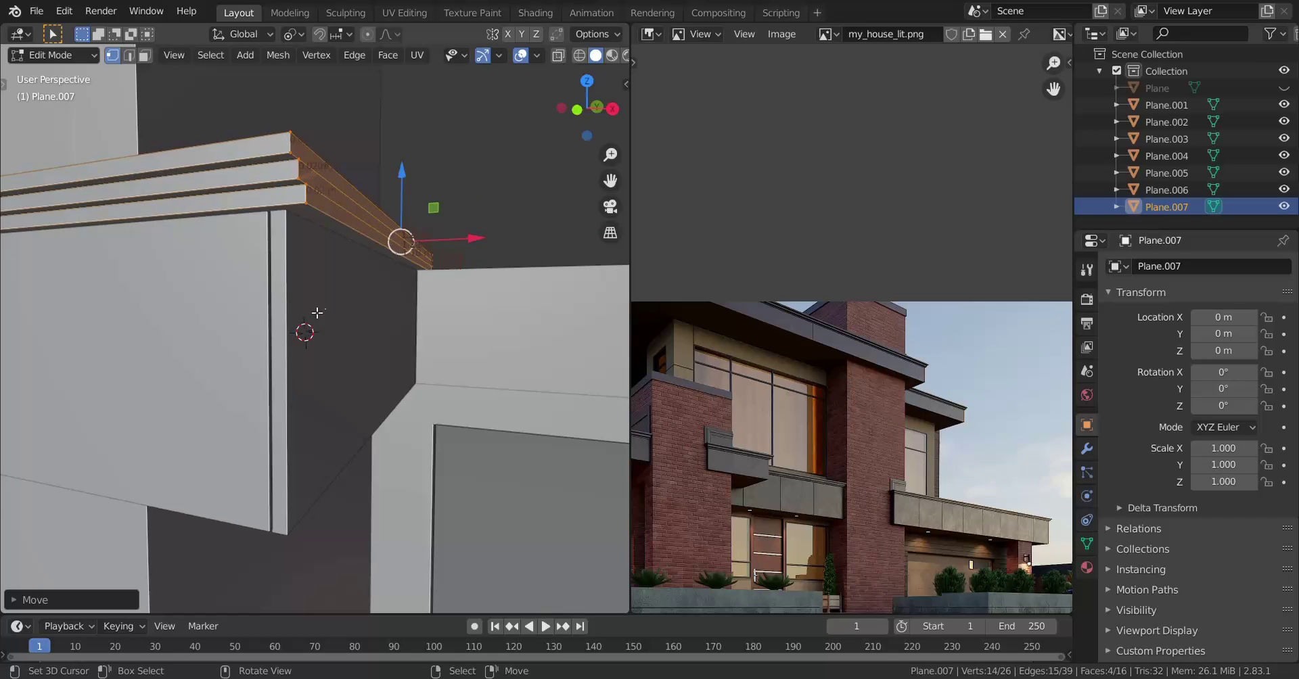
pyautogui.moveTo(320, 309); pyautogui.dragTo(312, 349, button='middle')
pyautogui.moveTo(431, 351); pyautogui.dragTo(341, 295)
pyautogui.moveTo(340, 295); pyautogui.dragTo(338, 373, button='middle')
# Select the middle tier's two end faces and move them outward along X past the bottom tier.
pyautogui.click(146, 56)
pyautogui.rightClick(273, 324)
pyautogui.moveTo(291, 328); pyautogui.dragTo(315, 299, button='middle')
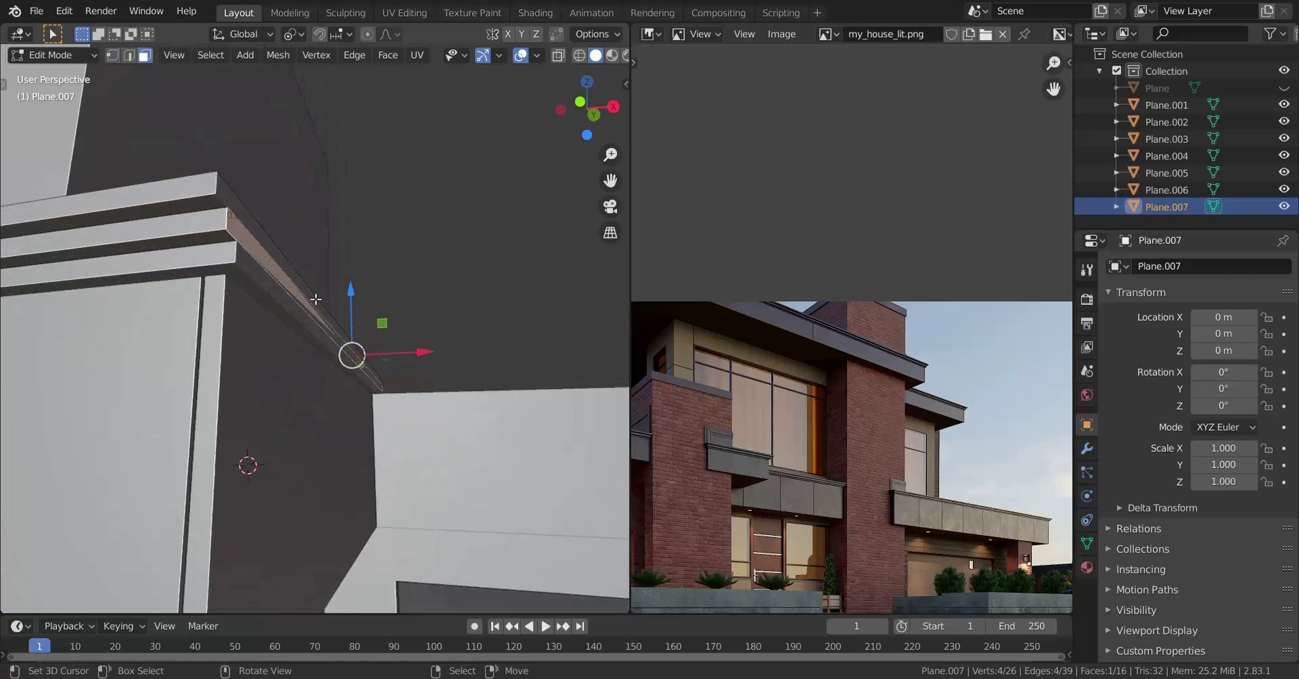
pyautogui.keyDown('shift'); pyautogui.click(293, 268); pyautogui.keyUp('shift')
pyautogui.moveTo(425, 352); pyautogui.dragTo(515, 317)
pyautogui.moveTo(352, 372); pyautogui.dragTo(375, 357, button='middle')
pyautogui.moveTo(301, 271); pyautogui.dragTo(301, 306, button='middle')
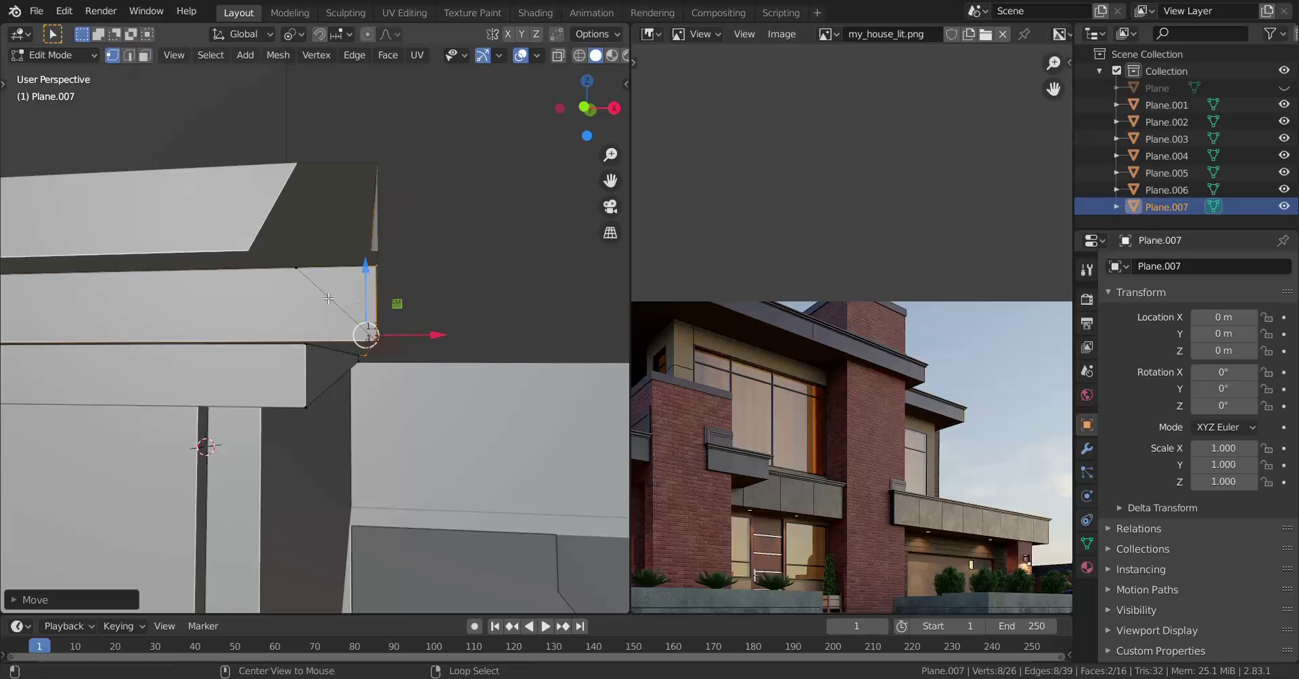
# Try to dissolve the lower end edge of the trim's middle tier.
pyautogui.moveTo(337, 326); pyautogui.dragTo(318, 305, button='middle')
pyautogui.press('x')
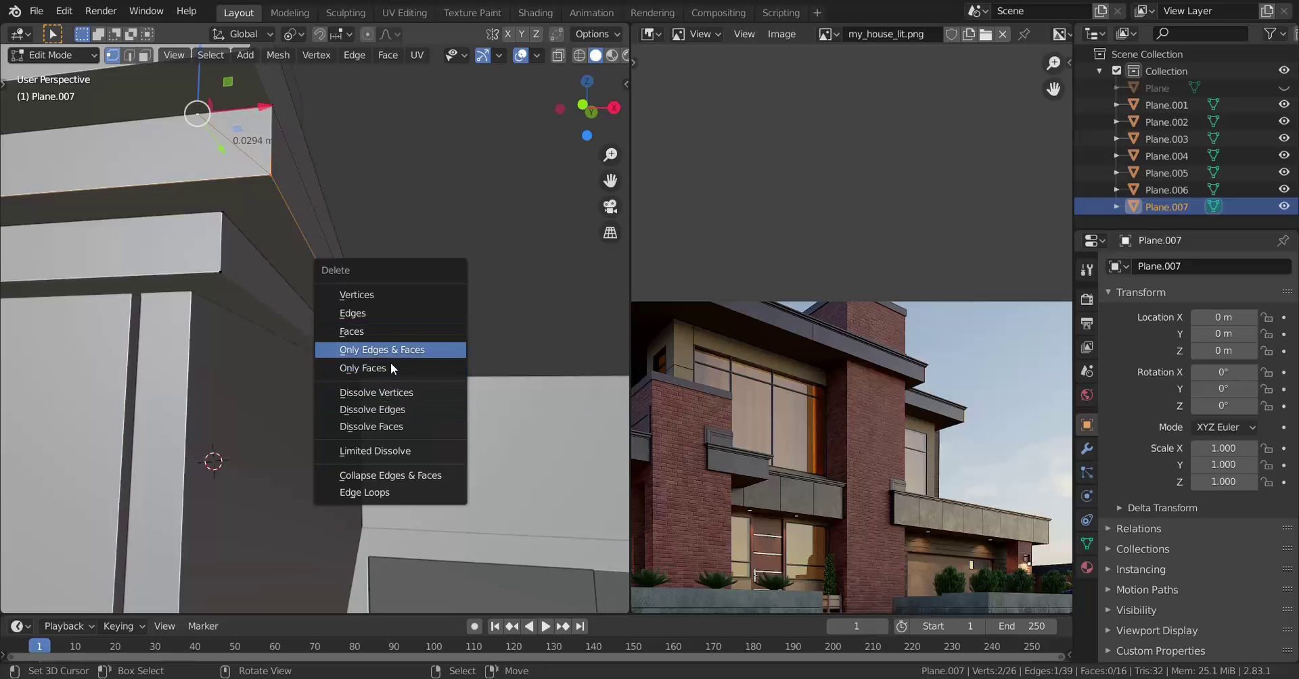
pyautogui.click(396, 410)
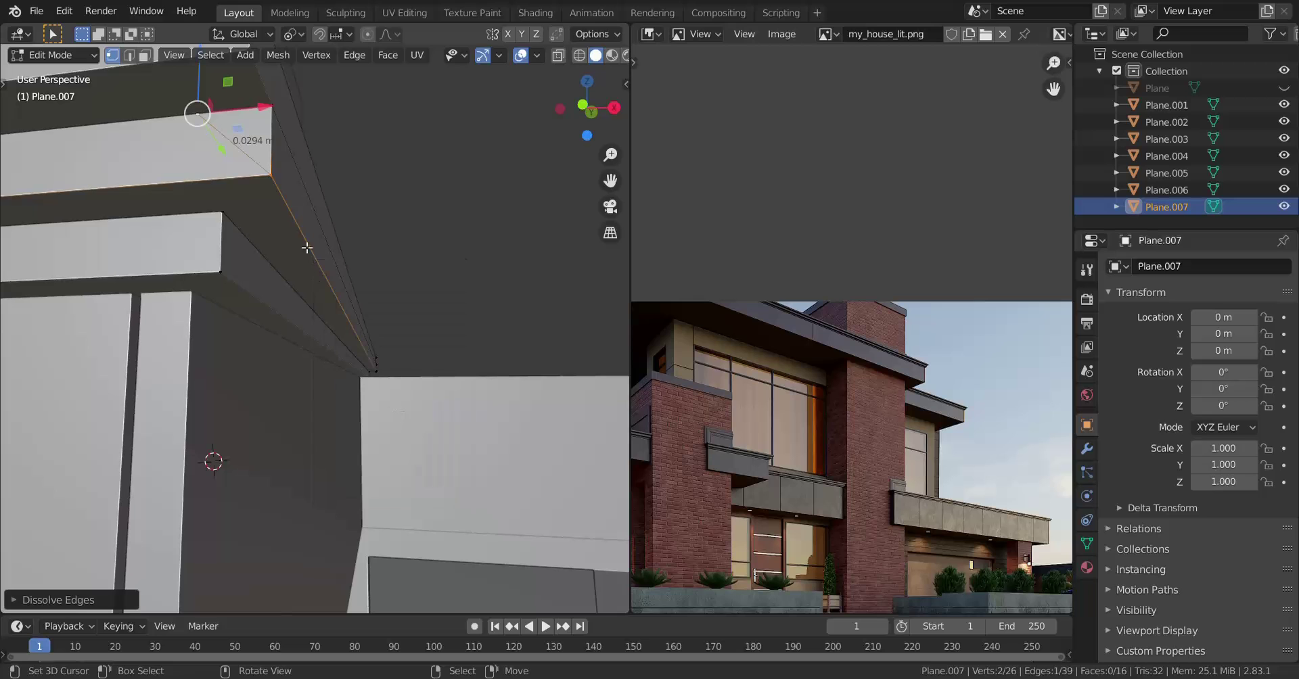
# Examine the vertices and edges at the trim's end corner from several angles in wireframe.
pyautogui.moveTo(307, 248); pyautogui.dragTo(180, 275, button='middle')
pyautogui.hotkey('shift', 'z')
pyautogui.moveTo(266, 320); pyautogui.dragTo(407, 374, button='middle')
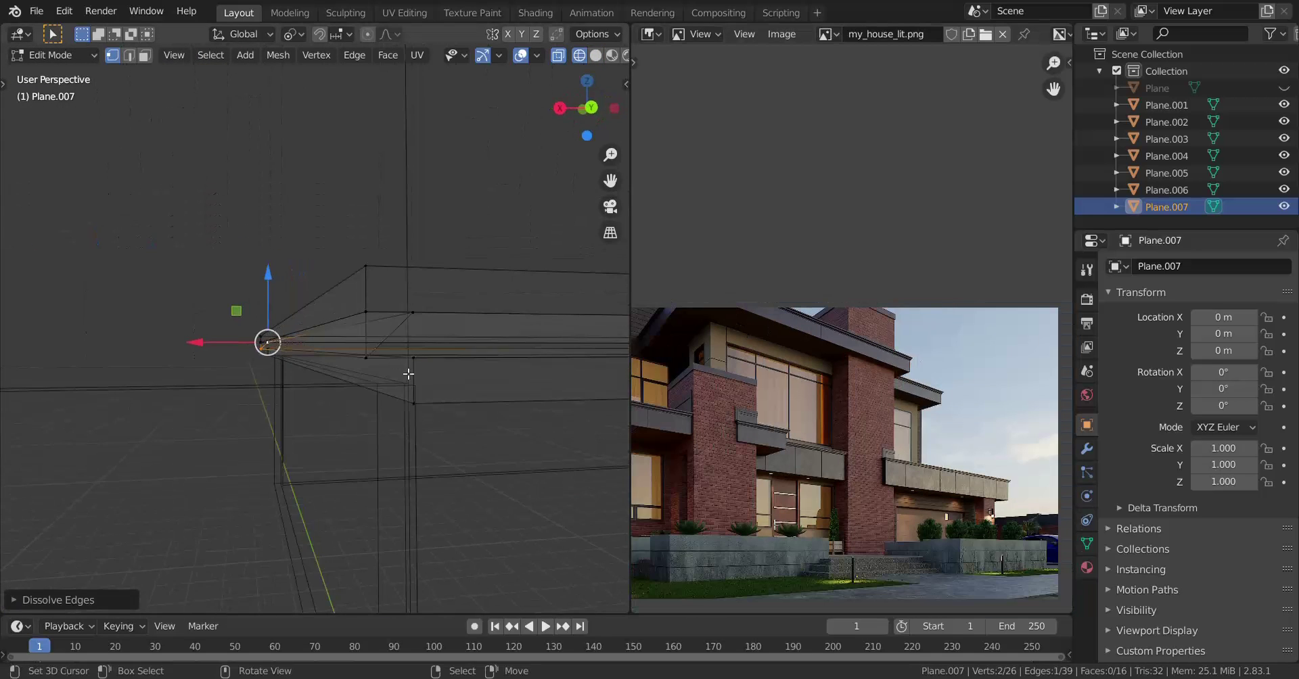
pyautogui.click(403, 326)
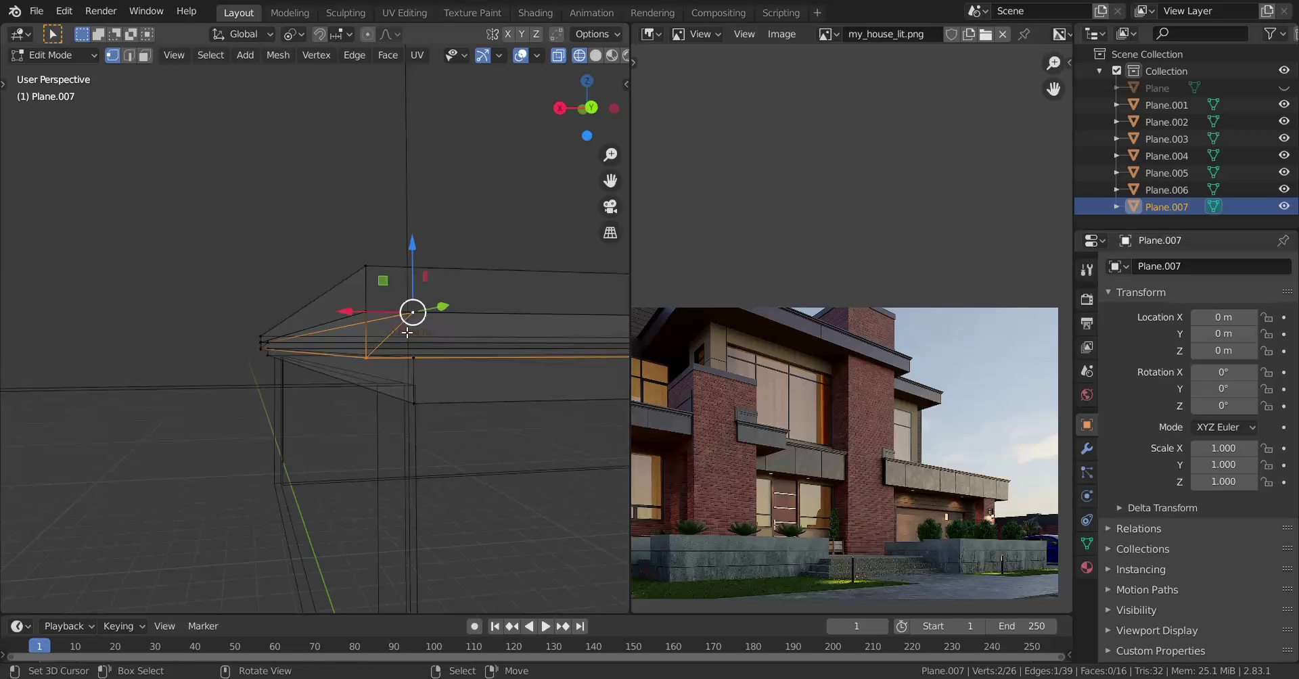
pyautogui.moveTo(399, 348); pyautogui.dragTo(419, 380, button='middle')
pyautogui.scroll(2, 368, 358)
pyautogui.scroll(-2, 372, 370)
pyautogui.scroll(1, 372, 370)
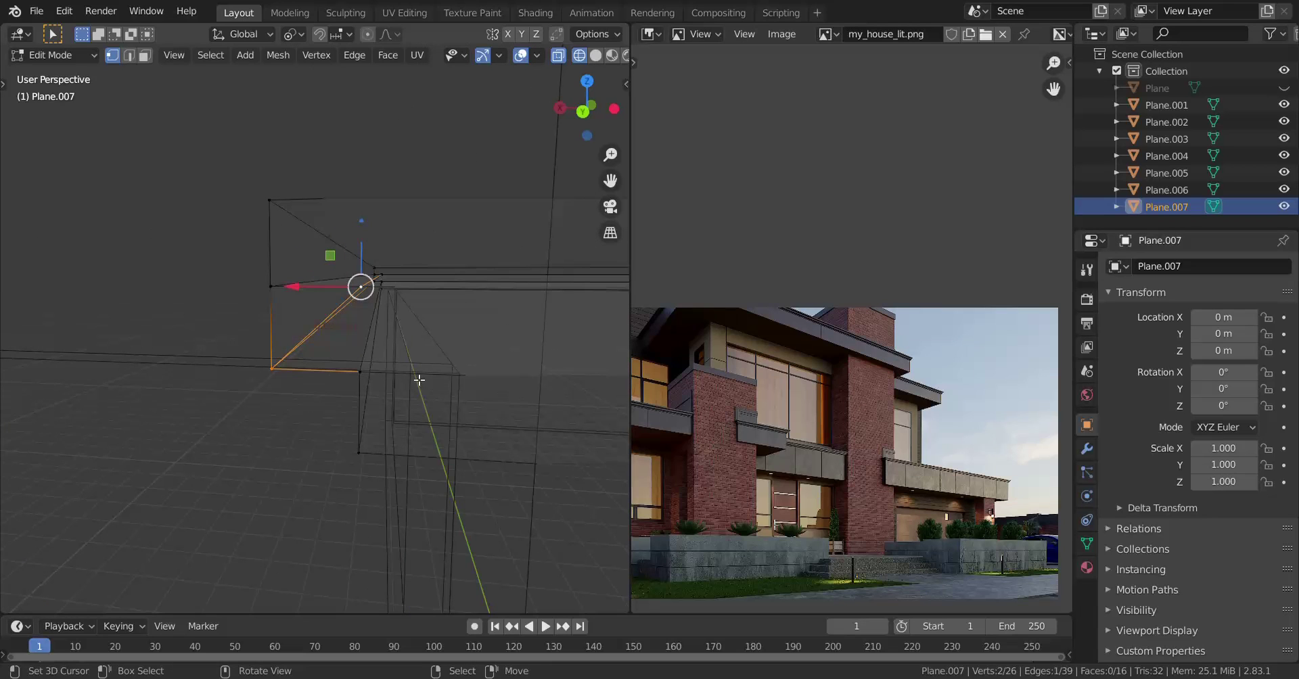
pyautogui.moveTo(329, 377); pyautogui.dragTo(348, 369, button='middle')
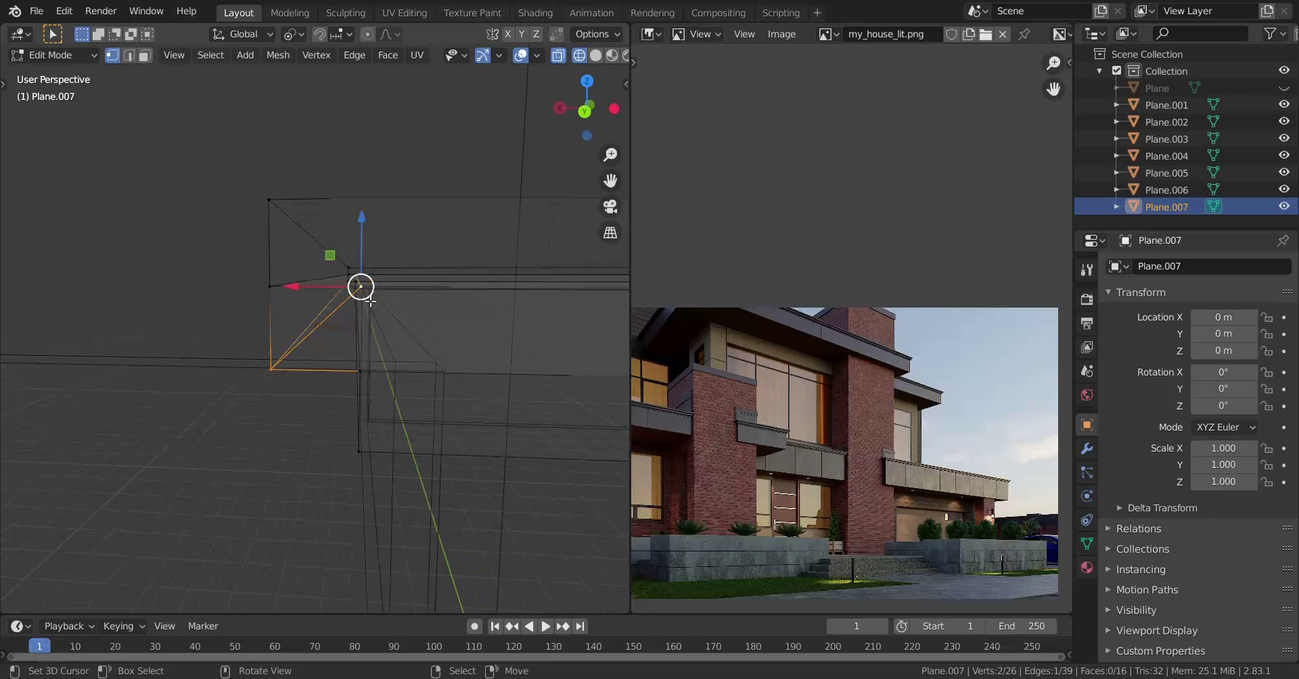
pyautogui.moveTo(370, 302); pyautogui.dragTo(347, 326, button='middle')
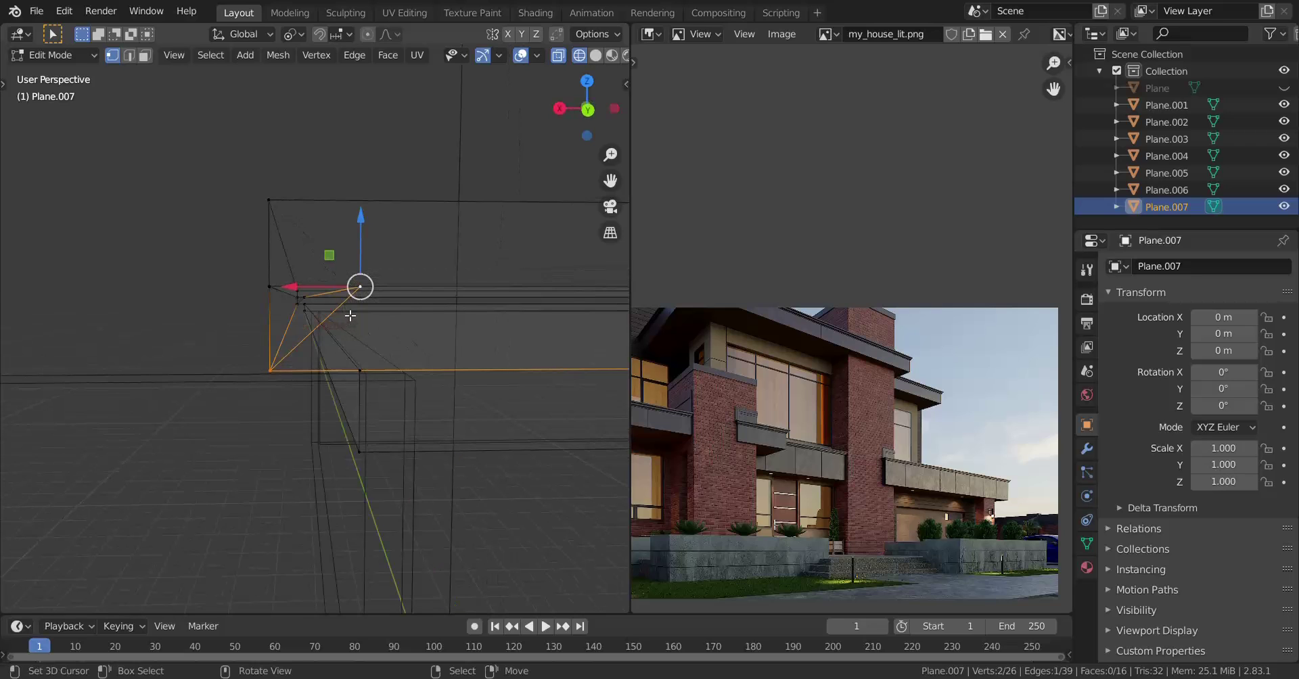
pyautogui.hotkey('shift', 'z')
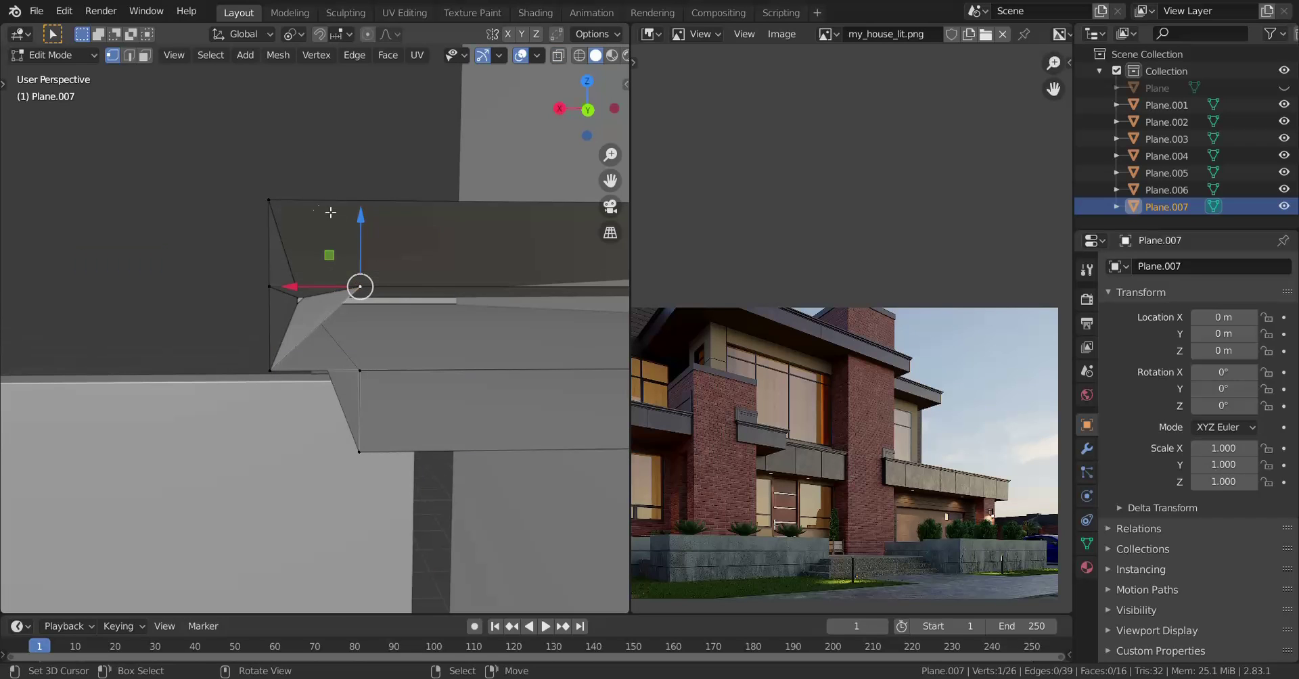
# Hide the trim's top tier and try to split the selected corner vertices of the tier below.
pyautogui.press('h')
pyautogui.moveTo(291, 195); pyautogui.dragTo(297, 313, button='middle')
pyautogui.hotkey('alt', 'm')
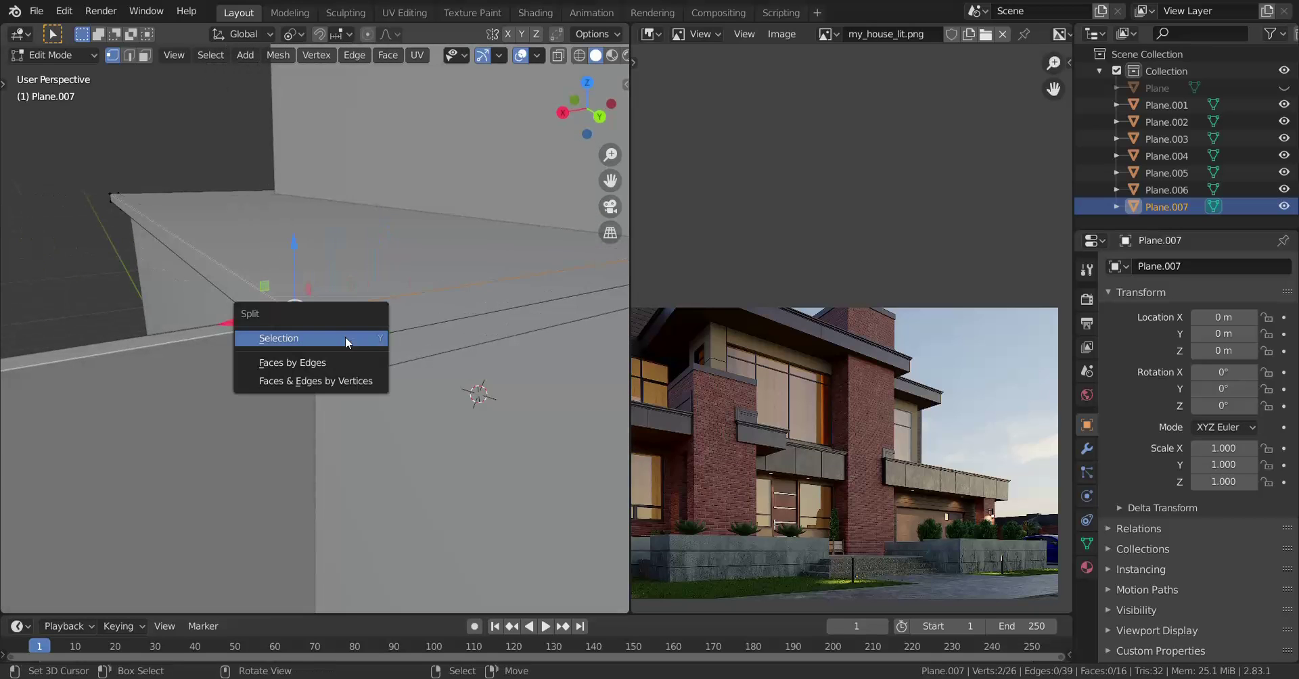
pyautogui.click(303, 359)
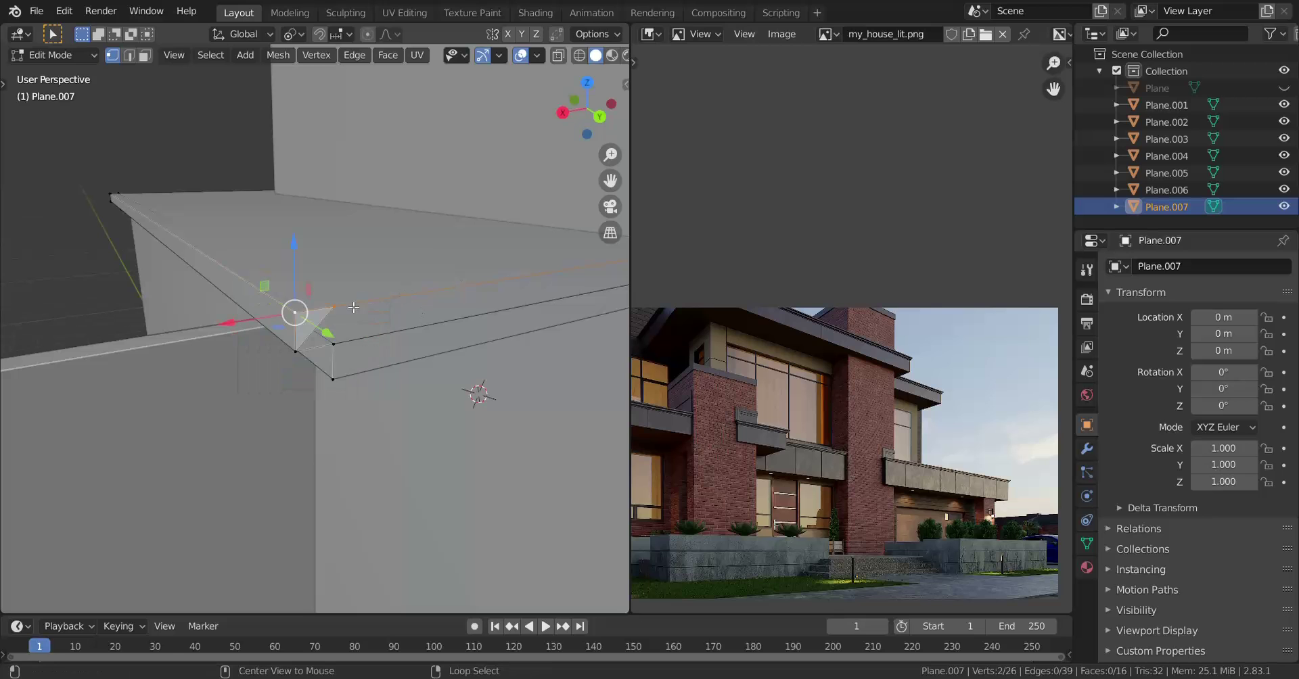
pyautogui.hotkey('alt', 'm')
pyautogui.click(347, 301)
pyautogui.moveTo(348, 302); pyautogui.dragTo(354, 365, button='middle')
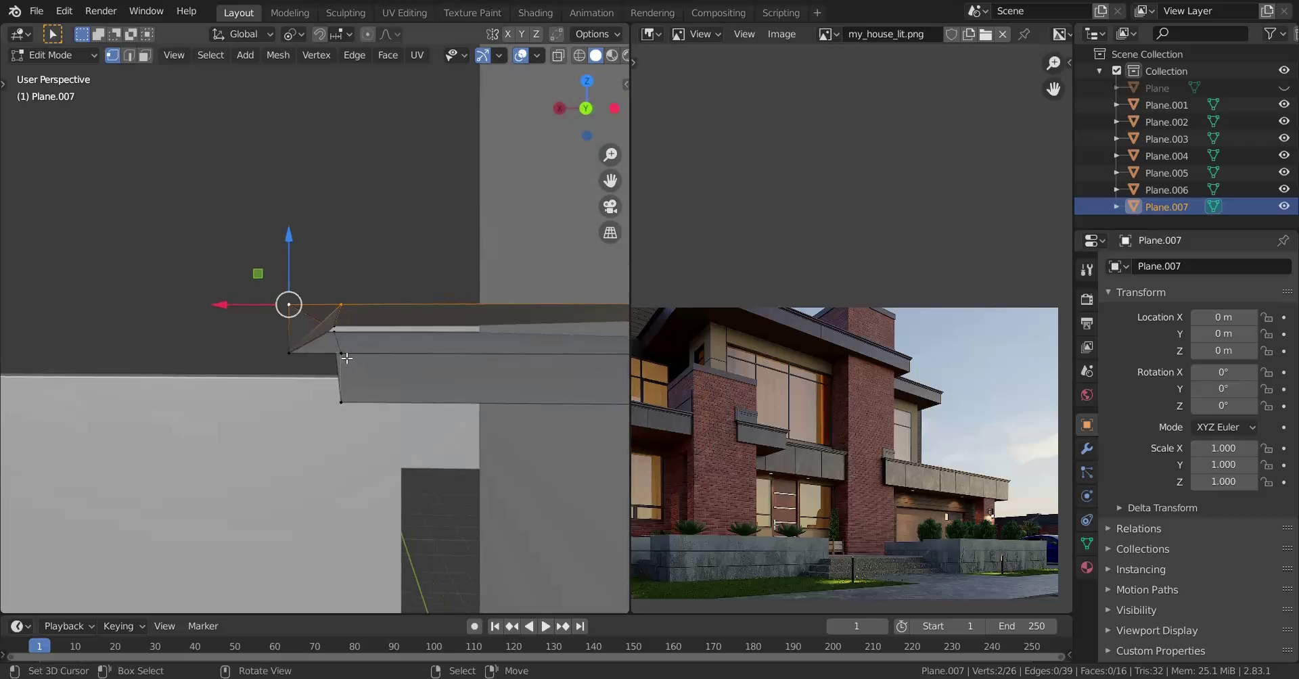
# Test-move the stray vertices at the middle tier's corner and delete both of them.
pyautogui.click(341, 308)
pyautogui.press('g')
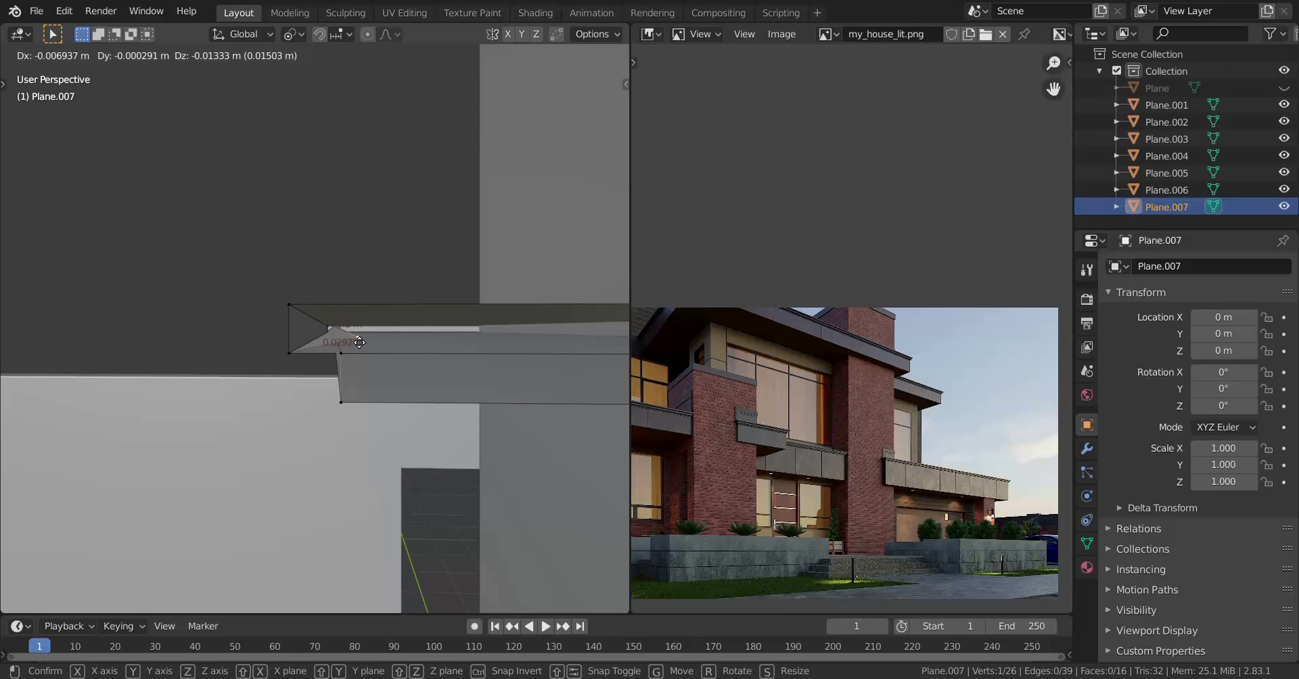
pyautogui.click(355, 337)
pyautogui.press('x')
pyautogui.click(490, 193)
pyautogui.moveTo(257, 387); pyautogui.dragTo(413, 327, button='middle')
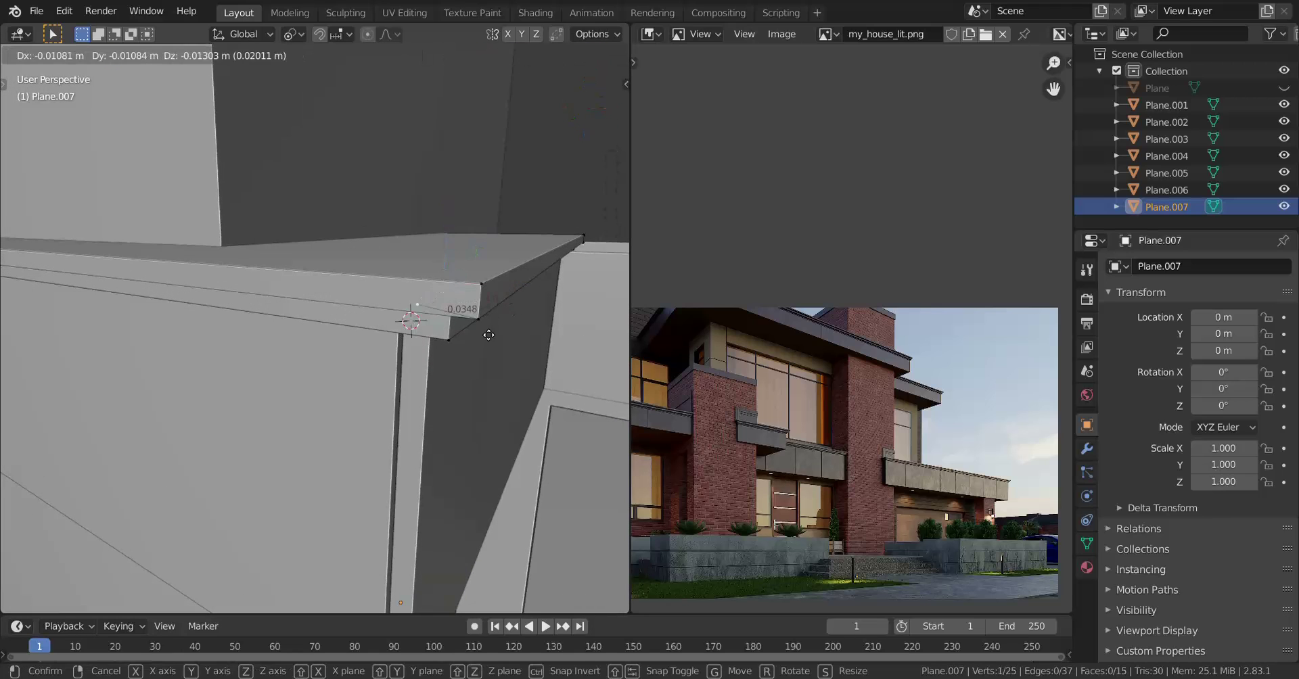
pyautogui.rightClick(533, 299)
pyautogui.press('x')
pyautogui.click(533, 287)
# Reveal the trim's hidden top tier.
pyautogui.moveTo(406, 358); pyautogui.dragTo(420, 361, button='middle')
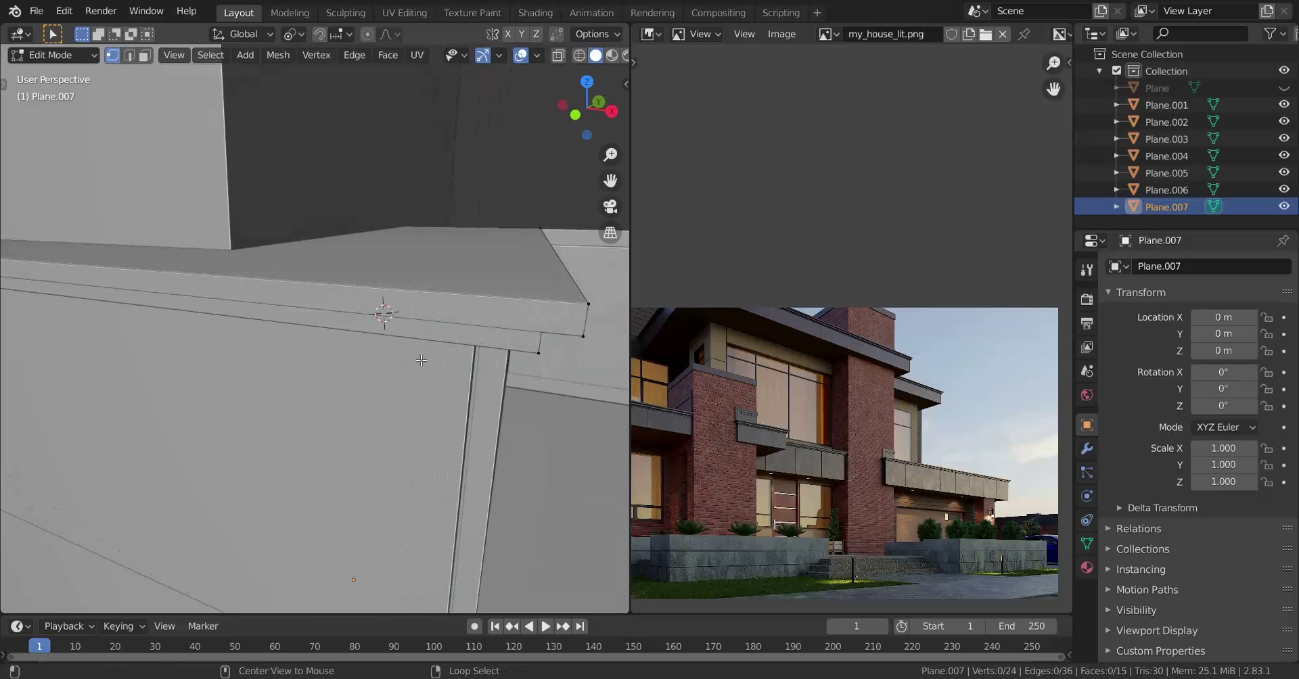
pyautogui.hotkey('alt', 'm')
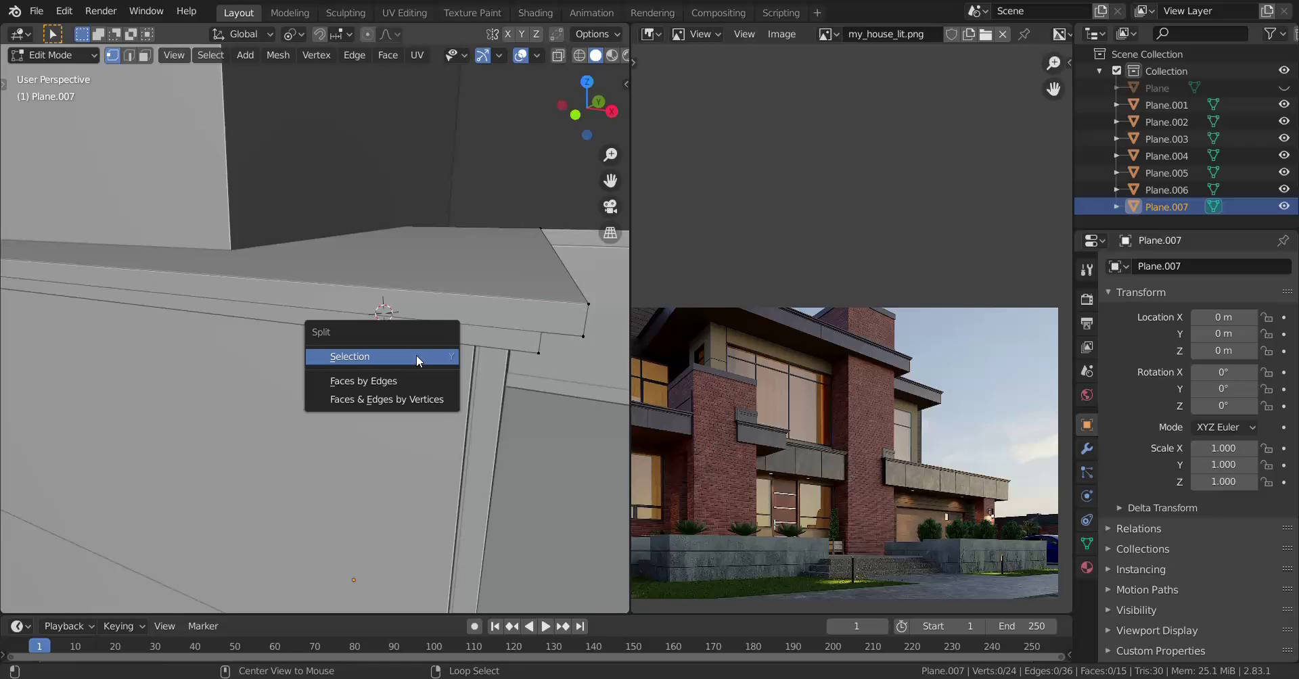
pyautogui.click(425, 353)
pyautogui.moveTo(394, 291); pyautogui.dragTo(345, 297, button='middle')
pyautogui.hotkey('alt', 'h')
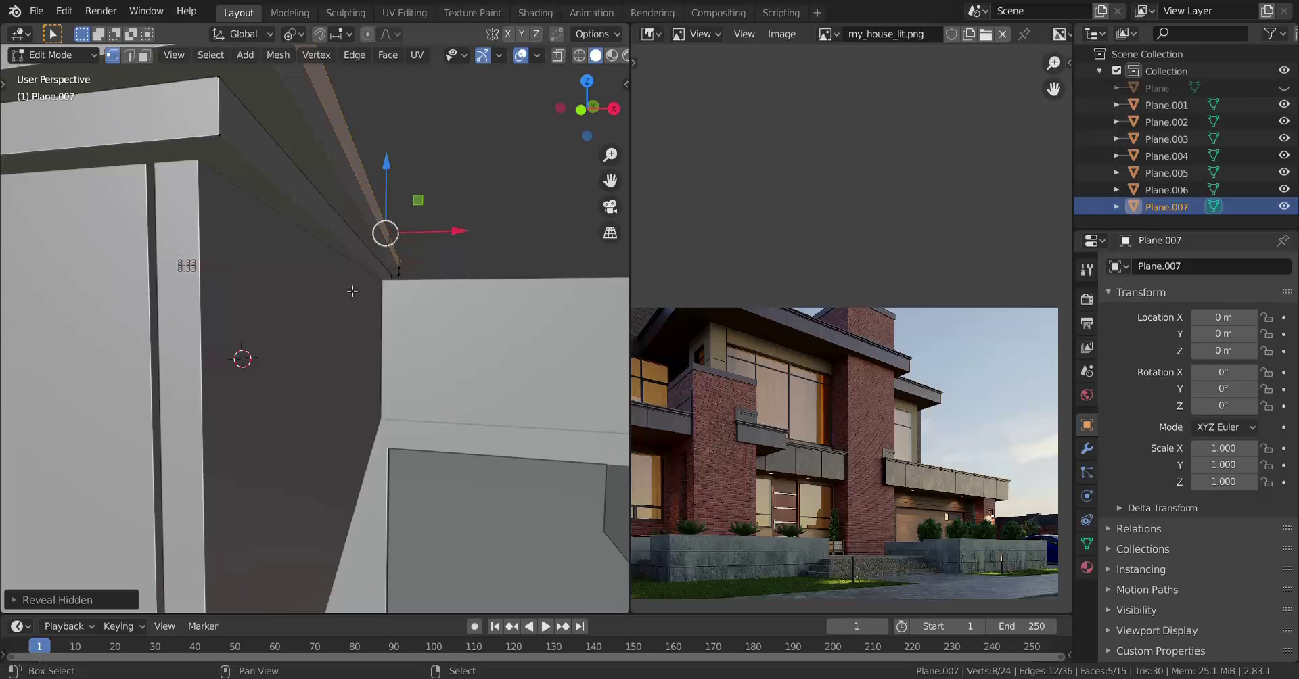
# Move the top tier's end face outward along X so it overhangs the tiers below.
pyautogui.click(145, 57)
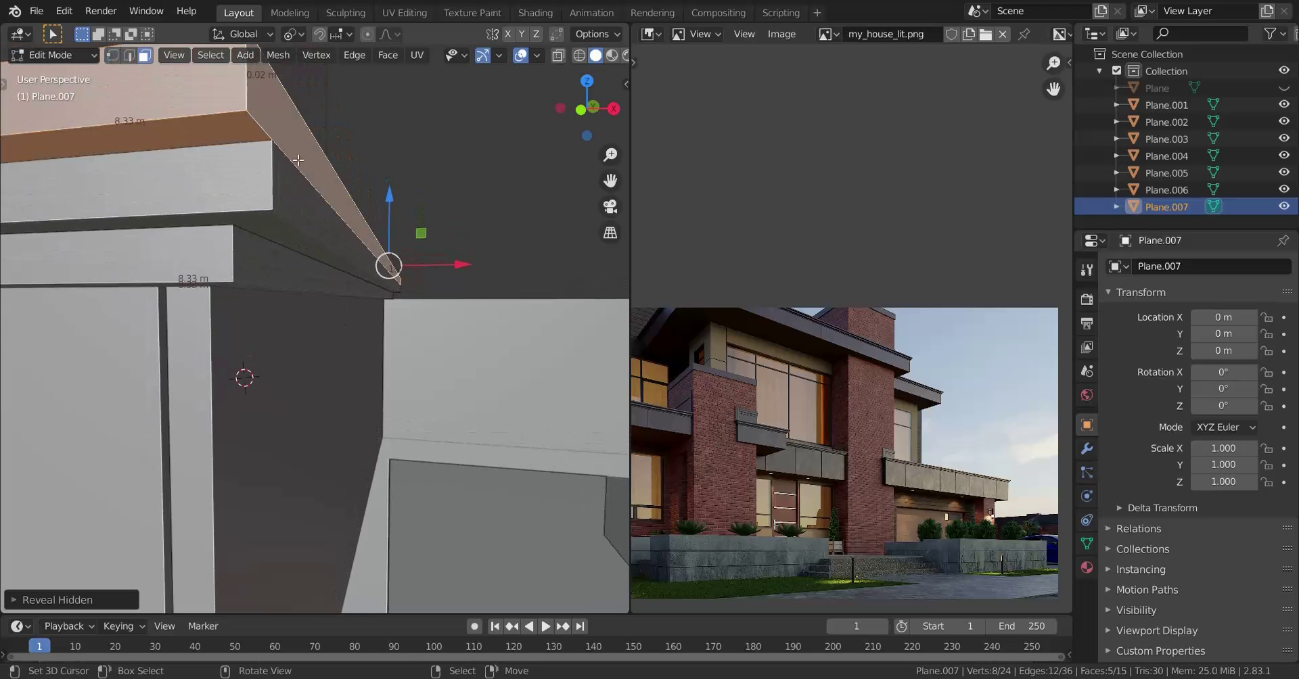
pyautogui.rightClick(297, 153)
pyautogui.keyDown('shift'); pyautogui.moveTo(449, 271); pyautogui.dragTo(449, 277, button='middle'); pyautogui.keyUp('shift')
pyautogui.moveTo(459, 276); pyautogui.dragTo(460, 277)
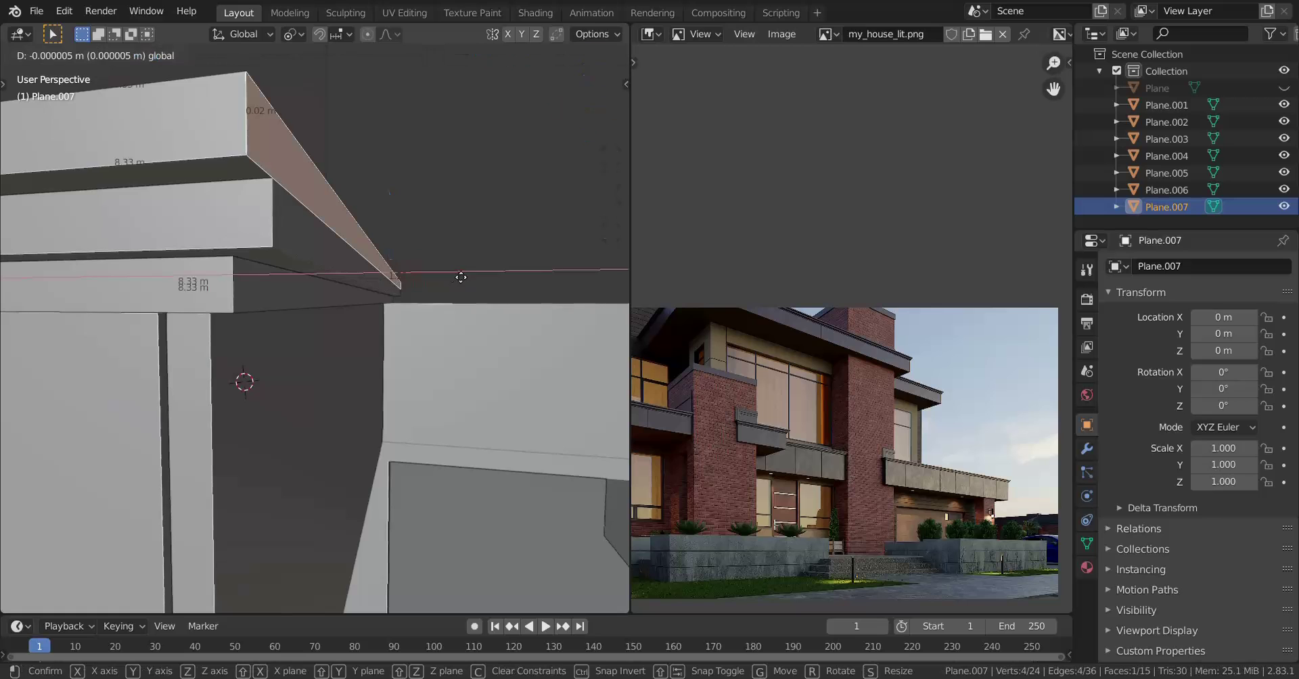
pyautogui.click(567, 246)
pyautogui.moveTo(418, 299); pyautogui.dragTo(327, 346, button='middle')
pyautogui.press('Tab')
pyautogui.scroll(-5, 290, 394)
pyautogui.scroll(3, 321, 380)
pyautogui.scroll(5, 327, 346)
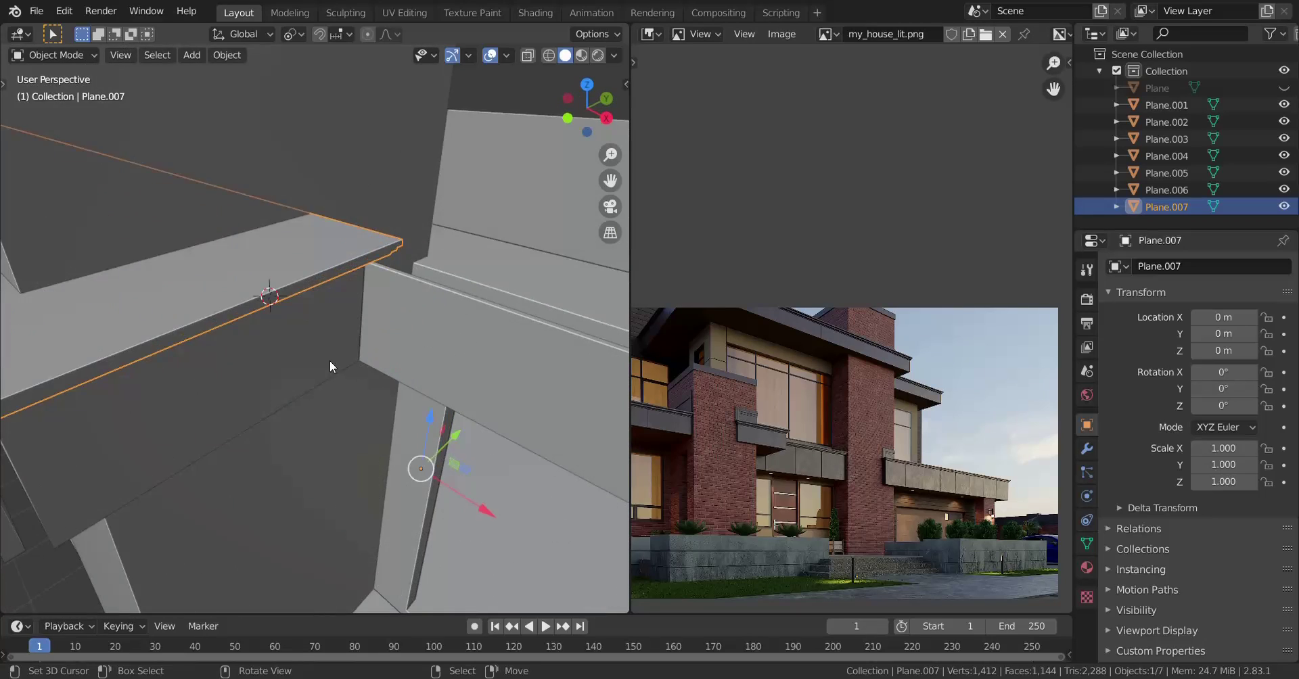
# Add one loop cut across each of the three tiers along the trim's short side.
pyautogui.moveTo(284, 306); pyautogui.dragTo(360, 351, button='middle')
pyautogui.press('Tab')
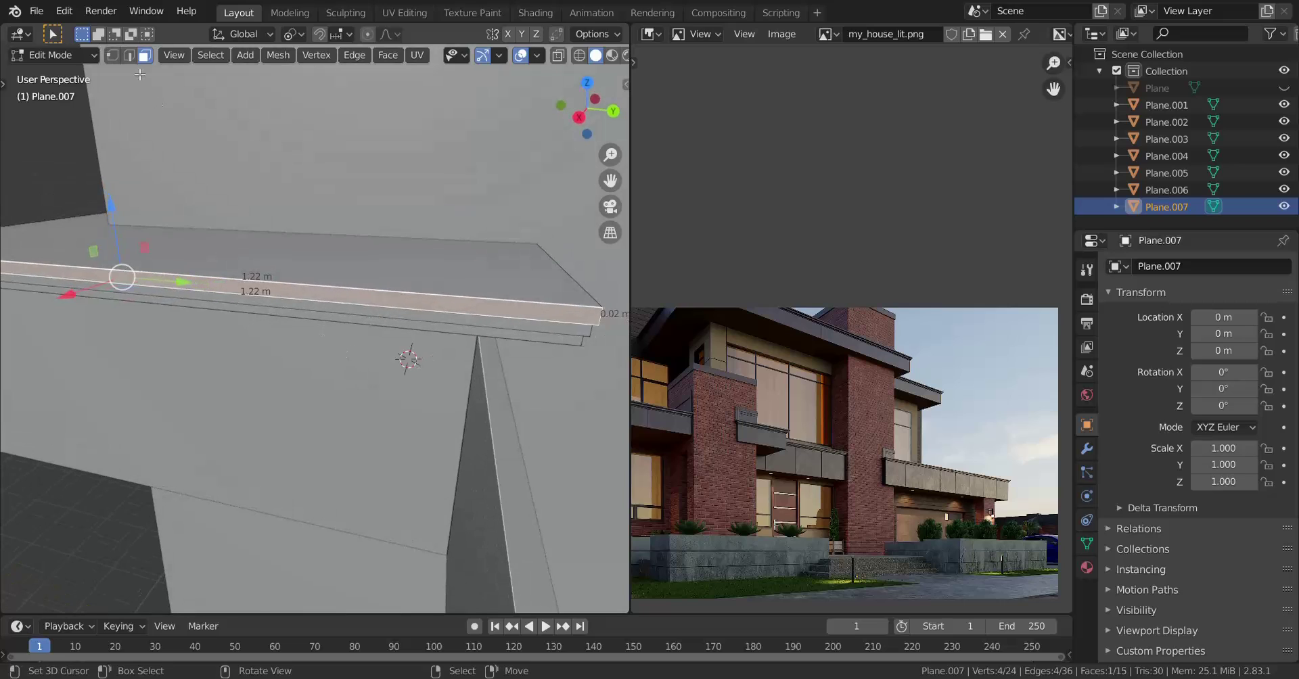
pyautogui.hotkey('ctrl', 'r')
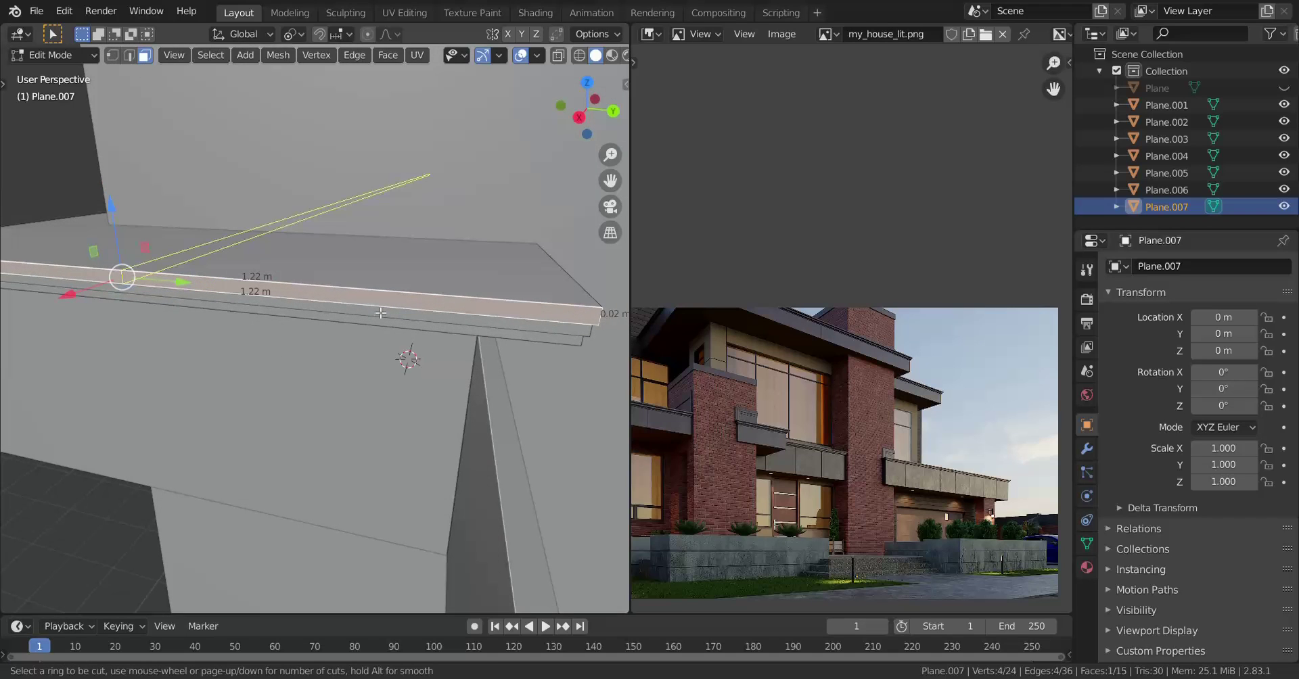
pyautogui.click(379, 313)
pyautogui.rightClick(379, 313)
pyautogui.moveTo(156, 325); pyautogui.dragTo(379, 349, button='middle')
pyautogui.hotkey('ctrl', 'r')
pyautogui.click(173, 320)
pyautogui.rightClick(173, 321)
pyautogui.hotkey('ctrl', 'r')
pyautogui.click(108, 307)
# Slide the three tiers' loop cuts one by one toward the trim's end, close to the adjoining fascia's corner.
pyautogui.press('g')
pyautogui.press('g')
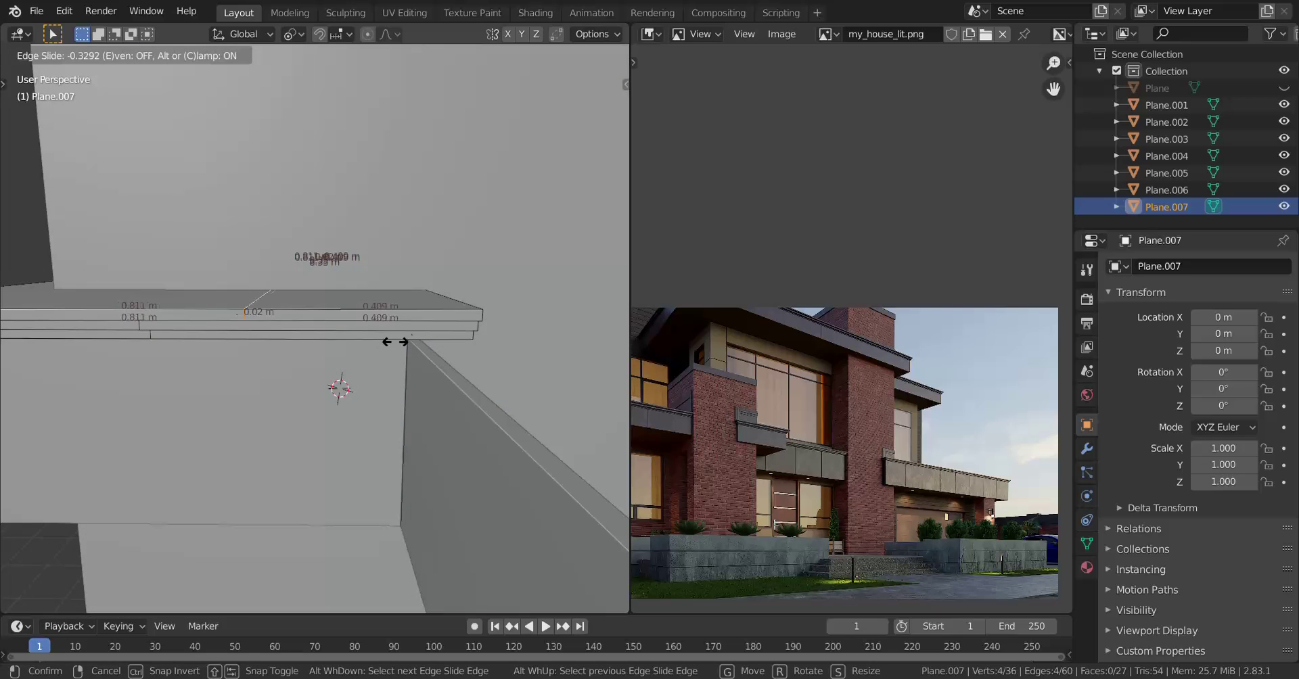
pyautogui.click(519, 251)
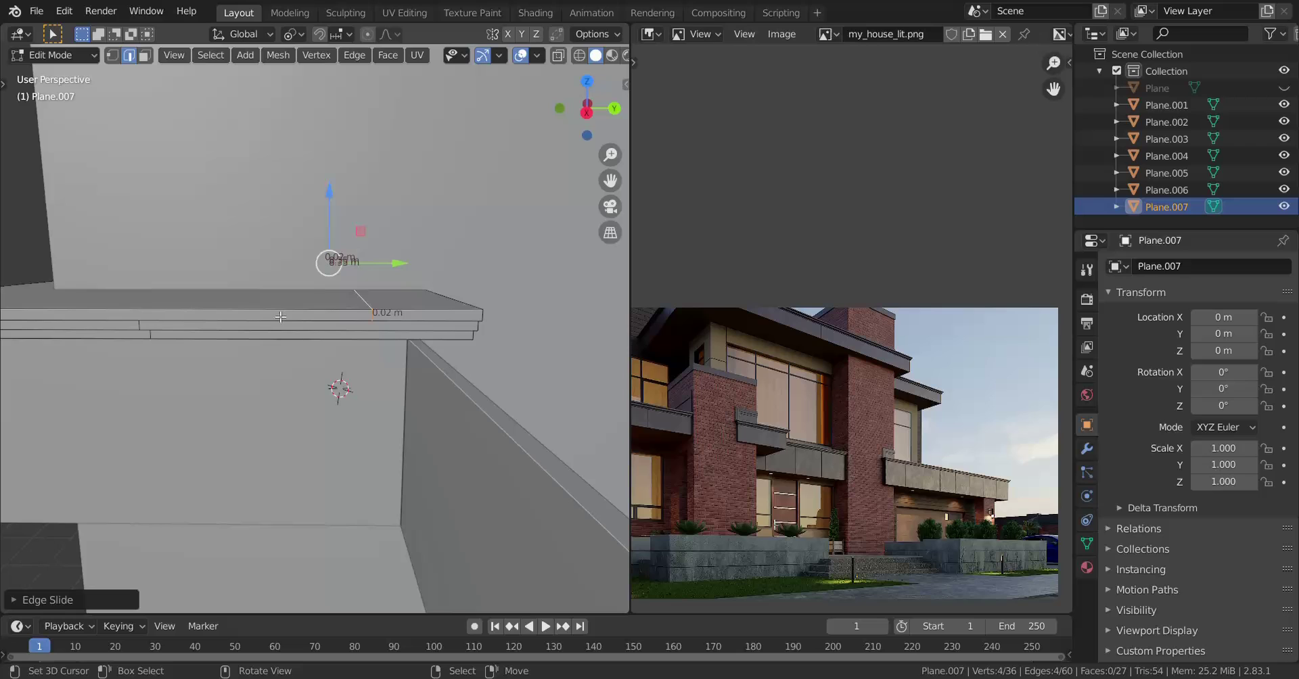
pyautogui.keyDown('alt'); pyautogui.click(144, 327); pyautogui.keyUp('alt')
pyautogui.press('g')
pyautogui.press('g')
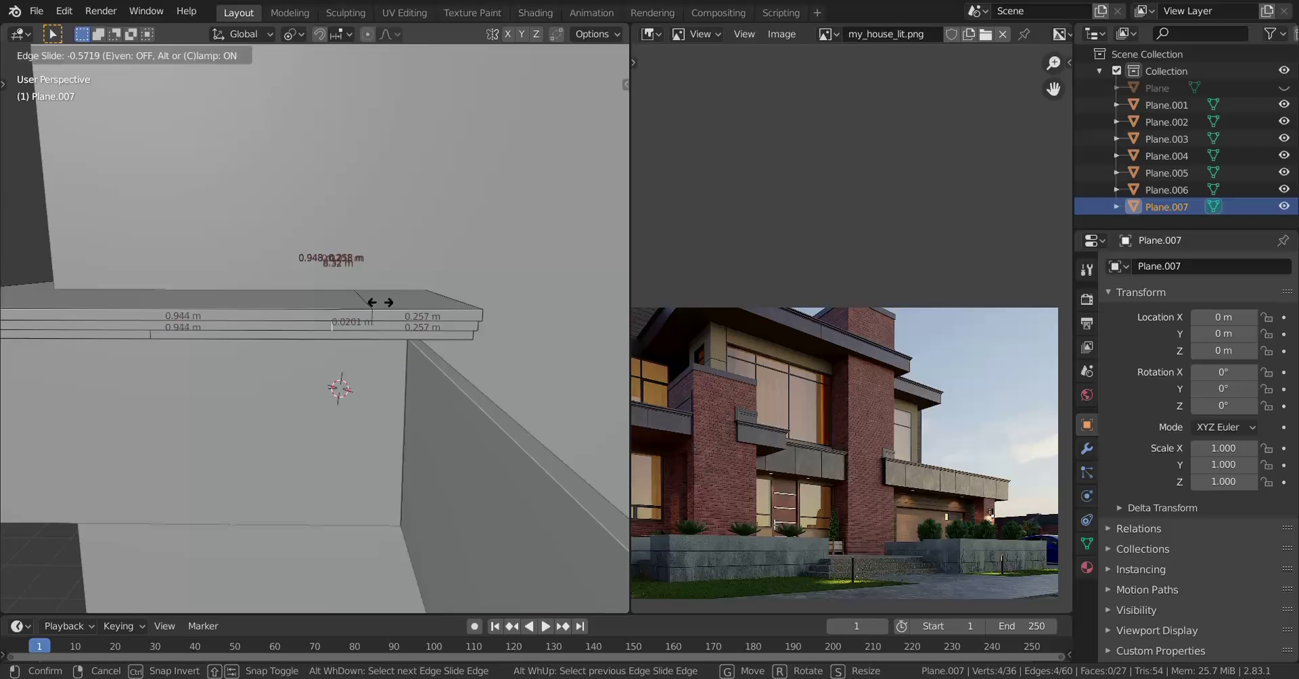
pyautogui.click(487, 214)
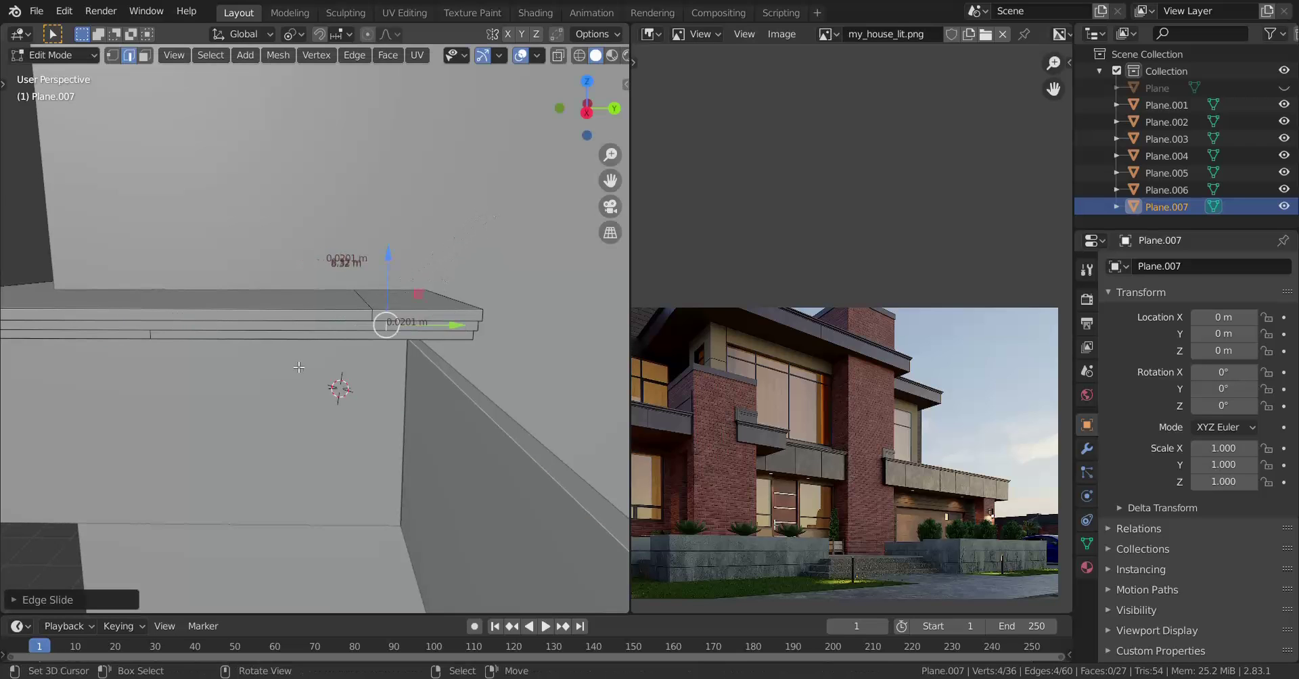
pyautogui.moveTo(318, 335); pyautogui.dragTo(293, 344, button='middle')
pyautogui.keyDown('alt'); pyautogui.click(163, 353); pyautogui.keyUp('alt')
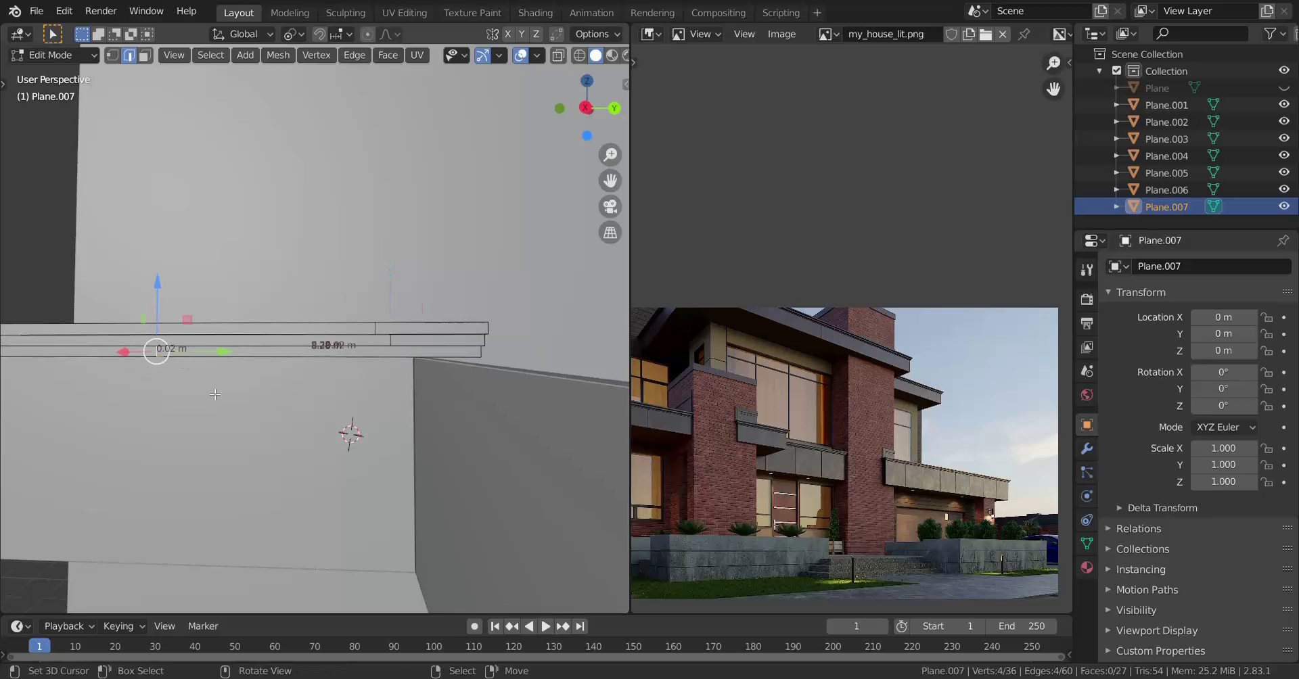
pyautogui.press('g')
pyautogui.press('g')
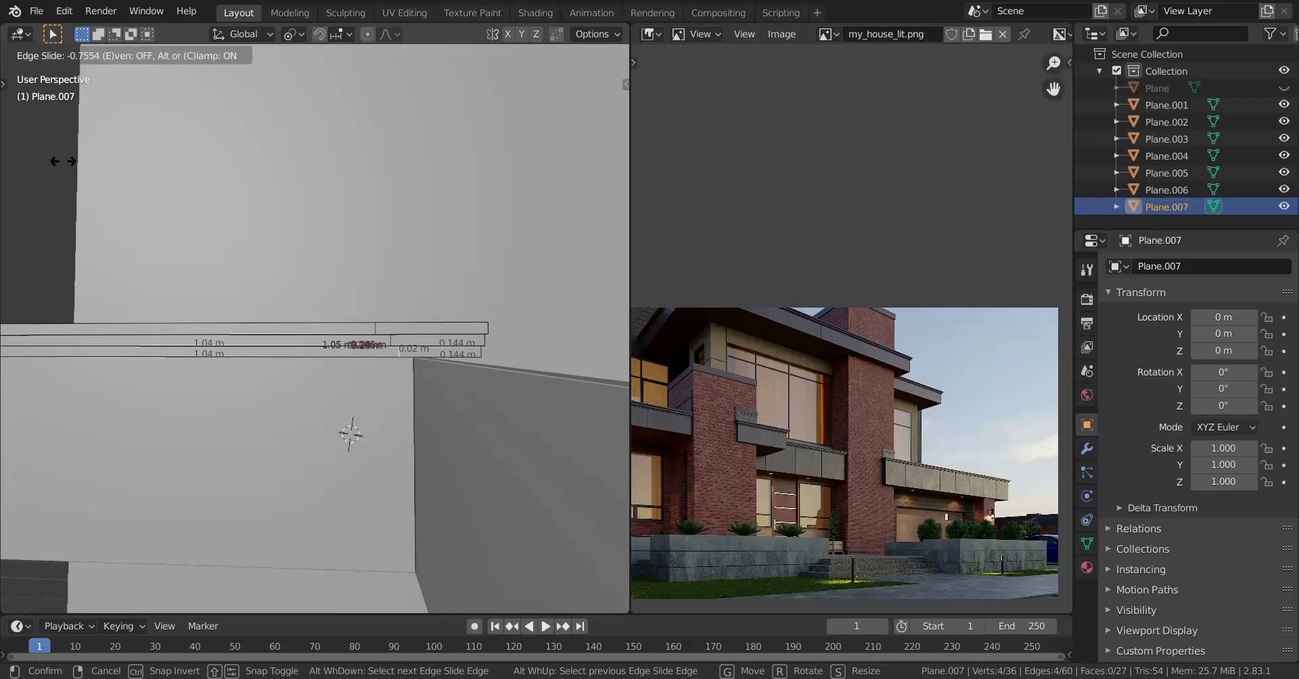
pyautogui.click(96, 138)
# Extrude the three tiers' inner side faces at the corner along X, out to the far end of the adjoining fascia.
pyautogui.moveTo(223, 318); pyautogui.dragTo(257, 268, button='middle')
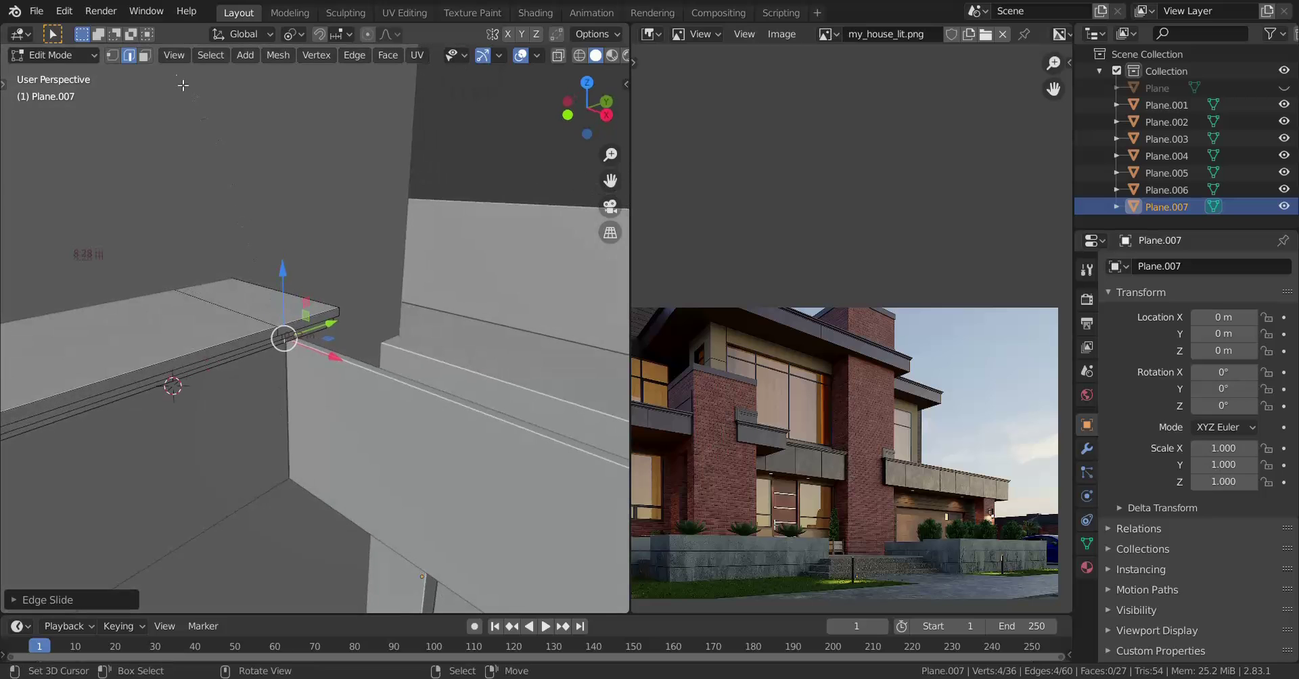
pyautogui.click(144, 55)
pyautogui.scroll(2, 302, 337)
pyautogui.click(302, 337)
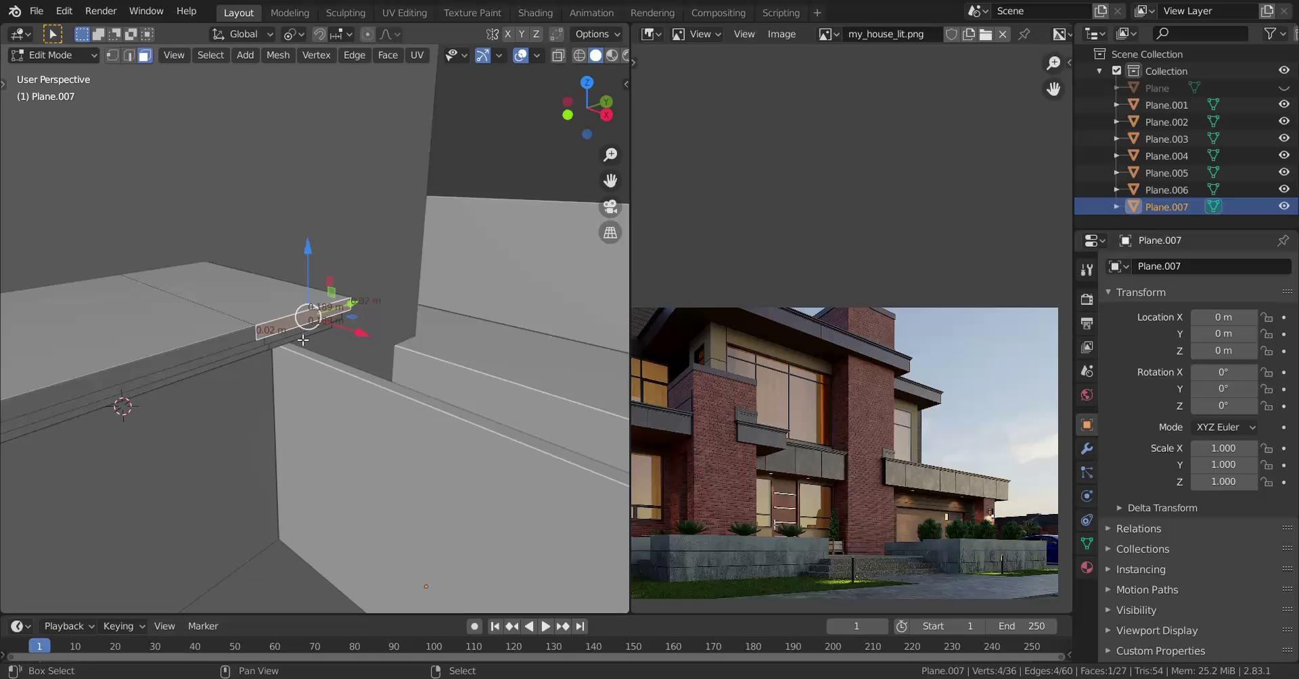
pyautogui.keyDown('shift'); pyautogui.rightClick(296, 339); pyautogui.keyUp('shift')
pyautogui.scroll(-7, 255, 380)
pyautogui.moveTo(255, 380); pyautogui.dragTo(304, 396, button='middle')
pyautogui.keyDown('shift'); pyautogui.moveTo(424, 403); pyautogui.dragTo(241, 391, button='middle'); pyautogui.keyUp('shift')
pyautogui.hotkey('shift', 'd')
pyautogui.press('x')
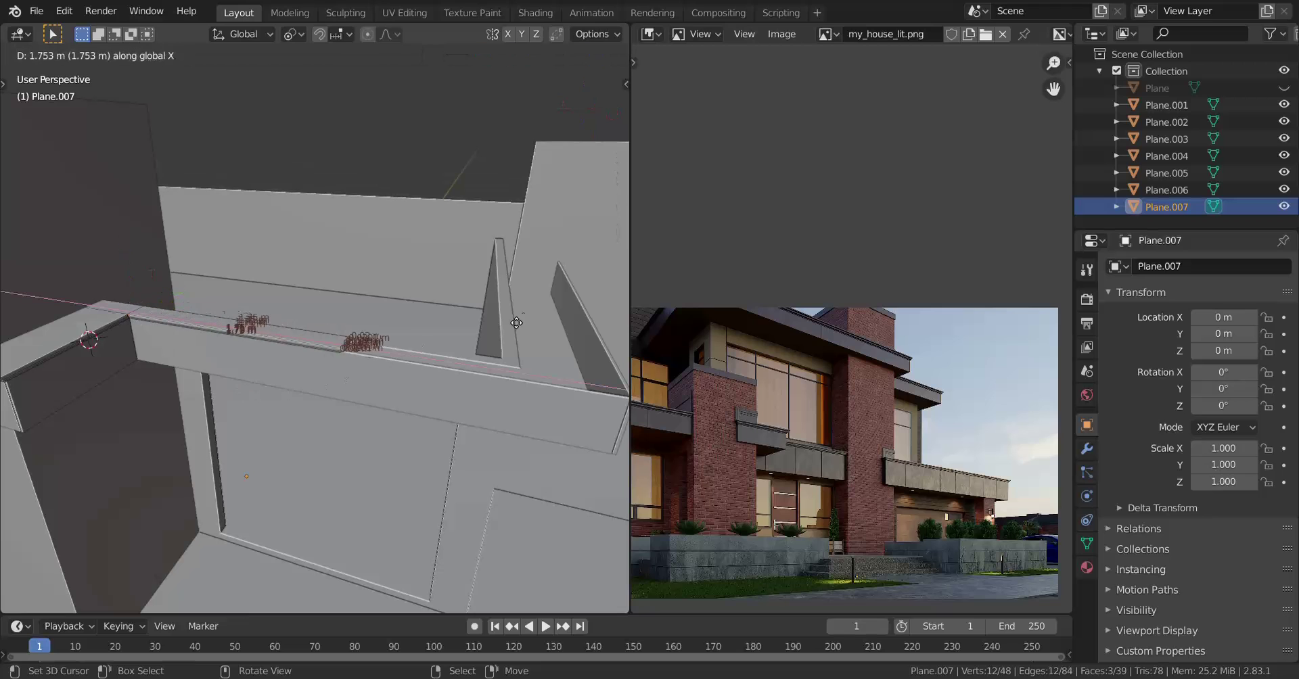
pyautogui.click(258, 201)
# Adjust the extruded tiers' end faces along X at the far end of the upper fascia.
pyautogui.moveTo(318, 326); pyautogui.dragTo(360, 281, button='middle')
pyautogui.keyDown('shift'); pyautogui.moveTo(474, 291); pyautogui.dragTo(284, 301, button='middle'); pyautogui.keyUp('shift')
pyautogui.scroll(4, 351, 305)
pyautogui.moveTo(406, 358); pyautogui.dragTo(408, 316, button='middle')
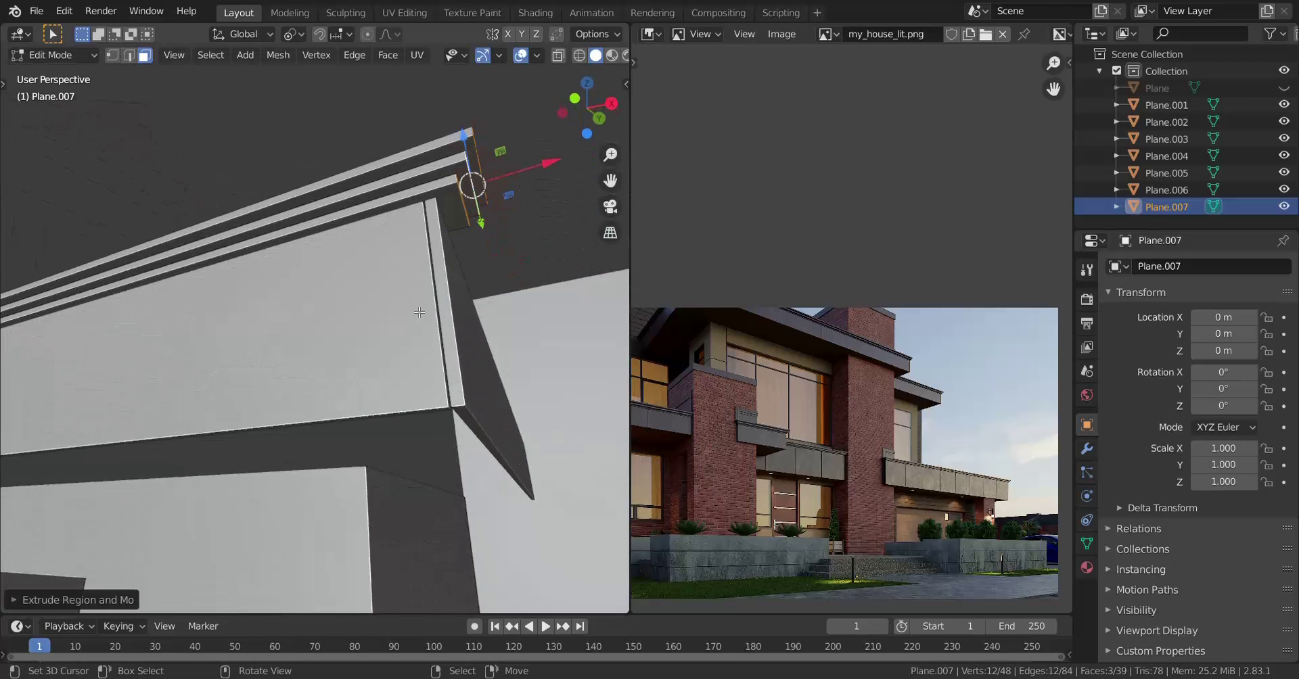
pyautogui.moveTo(546, 167); pyautogui.dragTo(425, 244)
# Delete the three tiers' back faces along the new trim extension.
pyautogui.scroll(-7, 433, 285)
pyautogui.moveTo(474, 393); pyautogui.dragTo(184, 399, button='middle')
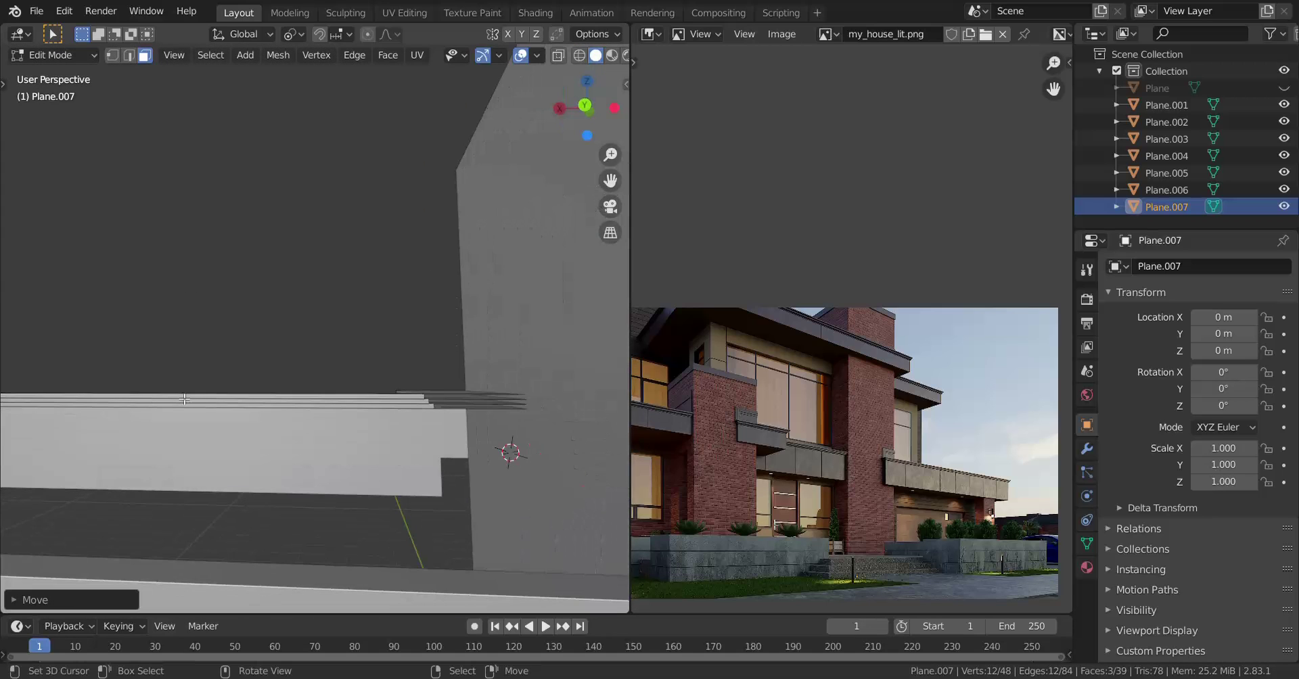
pyautogui.rightClick(318, 402)
pyautogui.scroll(5, 318, 413)
pyautogui.moveTo(295, 494); pyautogui.dragTo(378, 421, button='middle')
pyautogui.keyDown('shift'); pyautogui.rightClick(285, 493); pyautogui.keyUp('shift')
pyautogui.press('x')
pyautogui.click(356, 445)
pyautogui.moveTo(349, 463); pyautogui.dragTo(299, 429, button='middle')
pyautogui.scroll(-4, 292, 525)
# Move the back edges of all three tiers along Y so the trim spreads across the upper roof as a slab.
pyautogui.scroll(-2, 298, 429)
pyautogui.moveTo(378, 440); pyautogui.dragTo(440, 473, button='middle')
pyautogui.scroll(3, 319, 478)
pyautogui.scroll(-4, 352, 460)
pyautogui.moveTo(277, 450); pyautogui.dragTo(249, 87, button='middle')
pyautogui.scroll(4, 256, 444)
pyautogui.click(112, 56)
pyautogui.moveTo(122, 88); pyautogui.dragTo(220, 371, button='middle')
pyautogui.scroll(8, 220, 370)
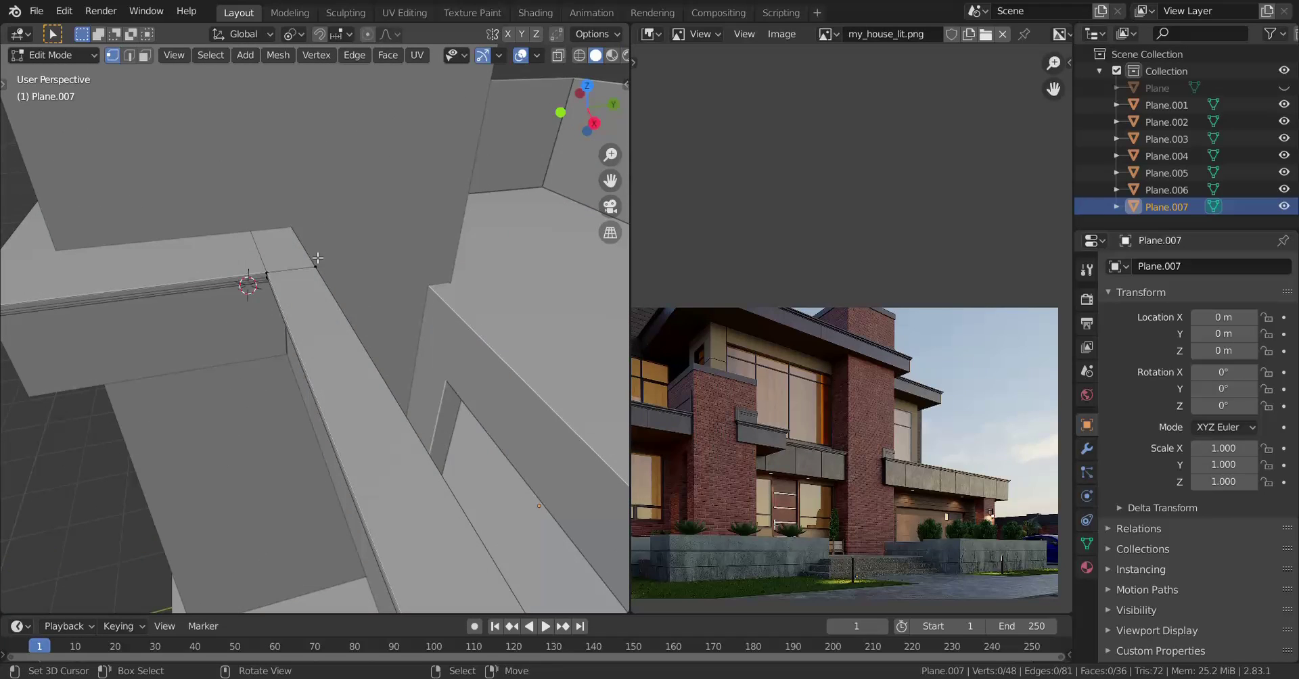
pyautogui.moveTo(374, 404); pyautogui.dragTo(349, 316, button='middle')
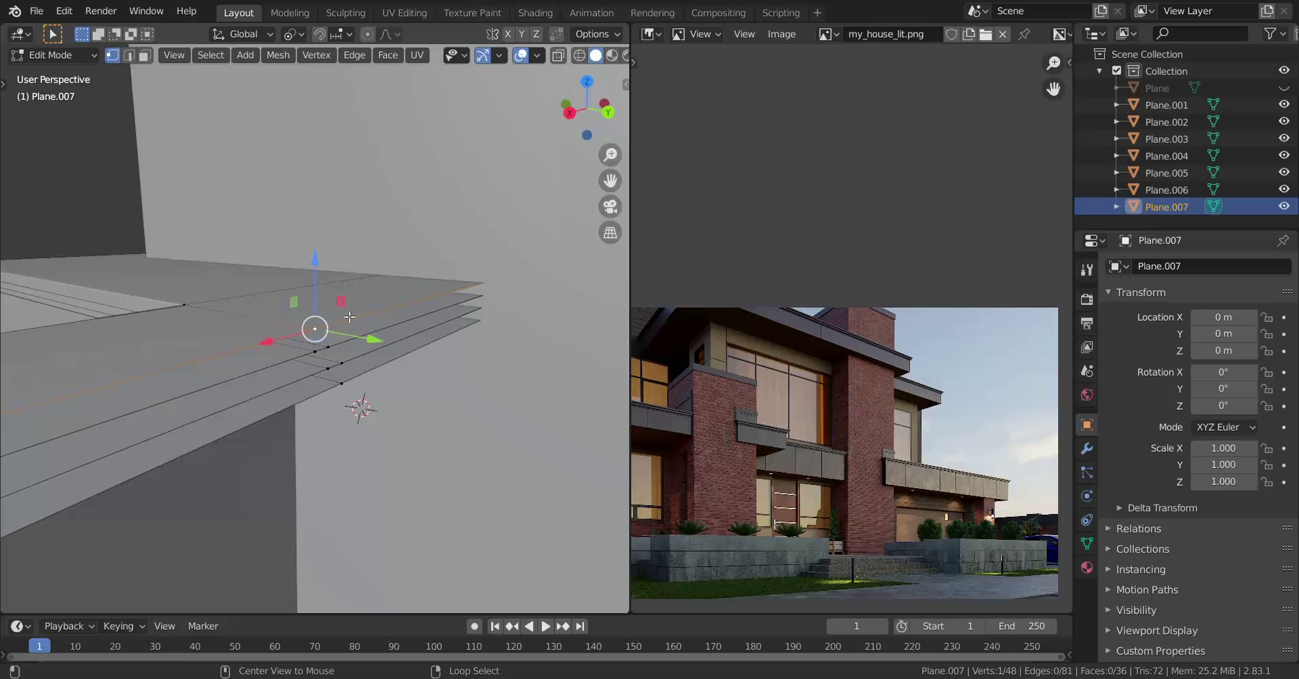
pyautogui.keyDown('alt'); pyautogui.keyDown('shift'); pyautogui.click(343, 371); pyautogui.keyUp('shift'); pyautogui.keyUp('alt')
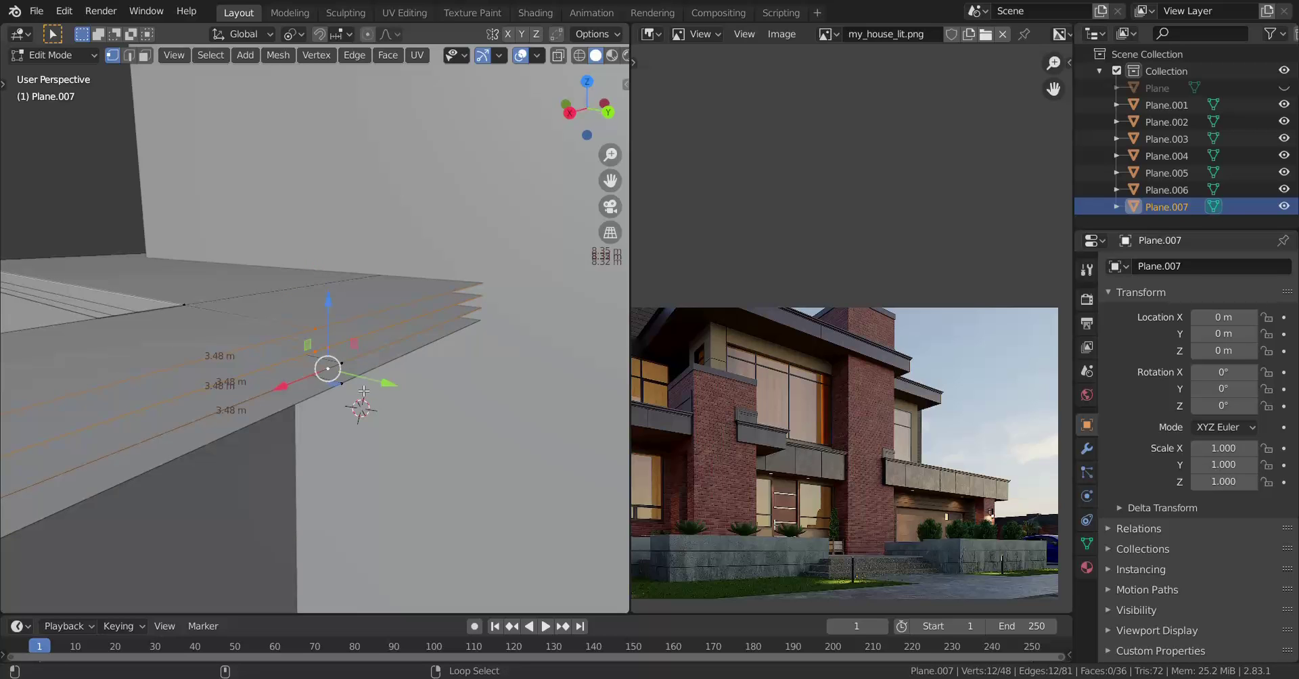
pyautogui.scroll(-8, 379, 407)
pyautogui.moveTo(290, 406); pyautogui.dragTo(290, 470, button='middle')
pyautogui.scroll(-2, 290, 470)
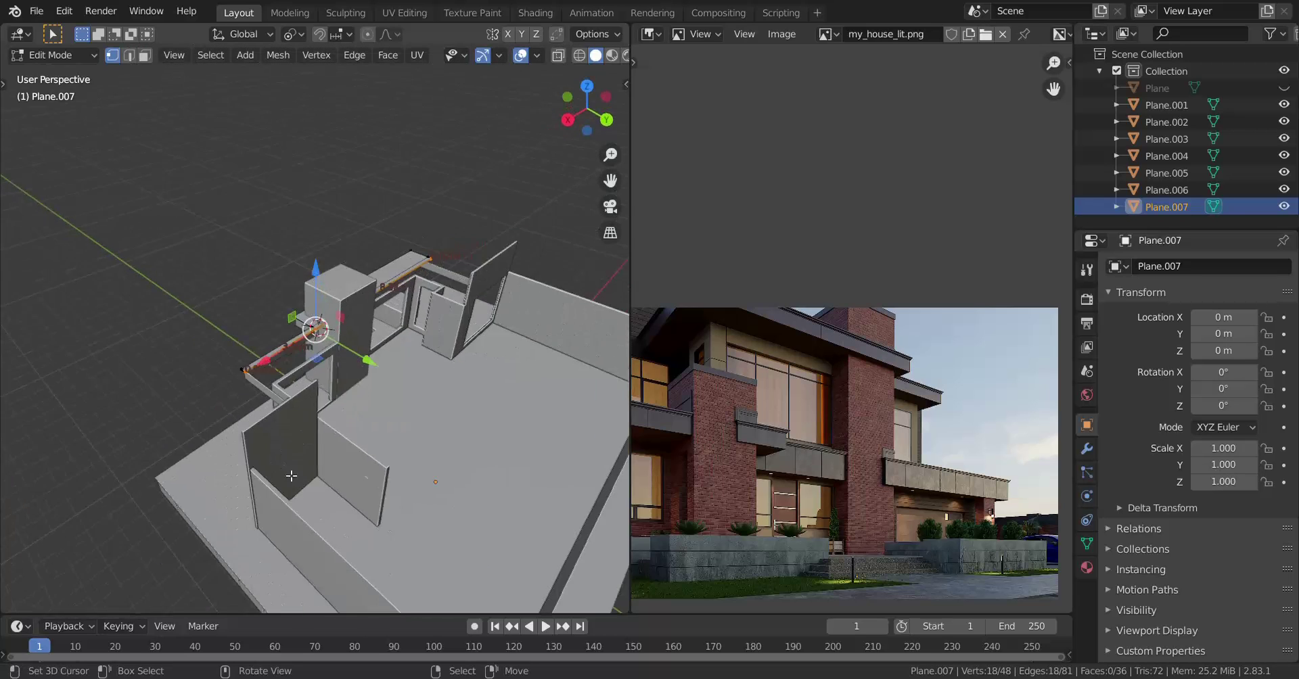
pyautogui.moveTo(358, 359); pyautogui.dragTo(396, 364, button='middle')
pyautogui.scroll(3, 396, 364)
pyautogui.press('e')
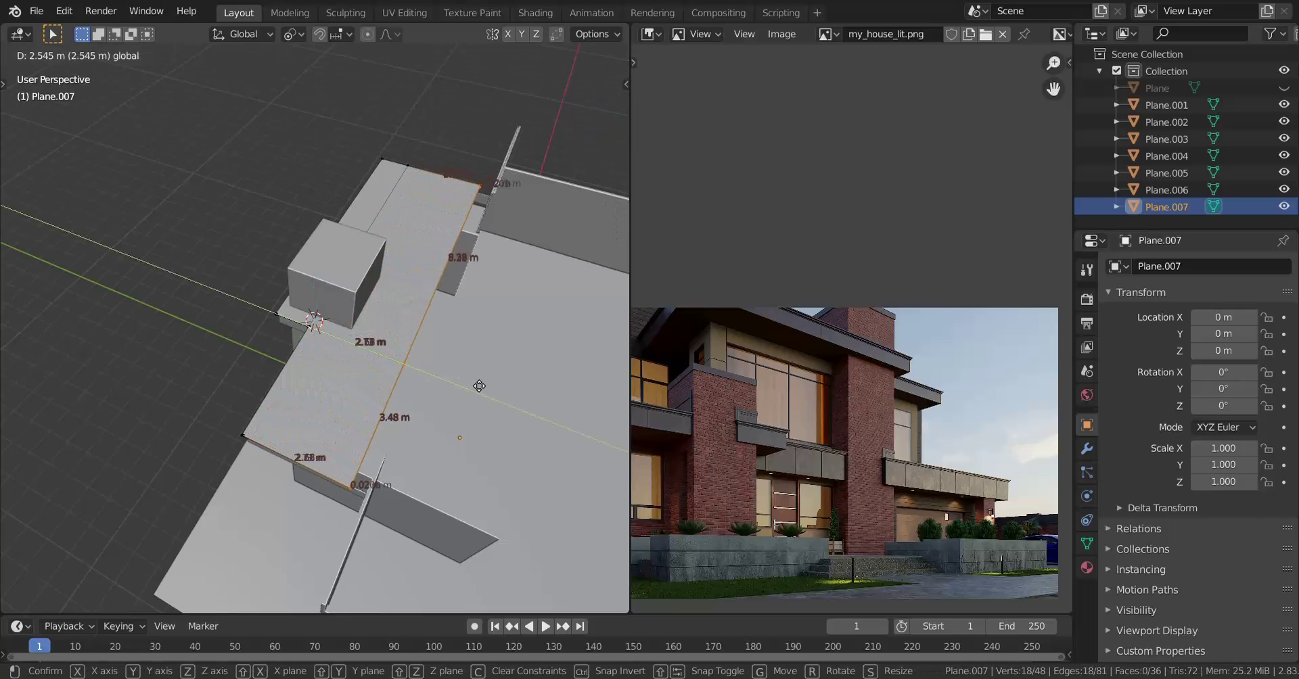
pyautogui.click(620, 424)
# Fine-tune the tiers' back edges along Y to slightly overhang the fascia's rear end, and leave mesh editing.
pyautogui.moveTo(473, 460); pyautogui.dragTo(393, 439, button='middle')
pyautogui.scroll(5, 433, 405)
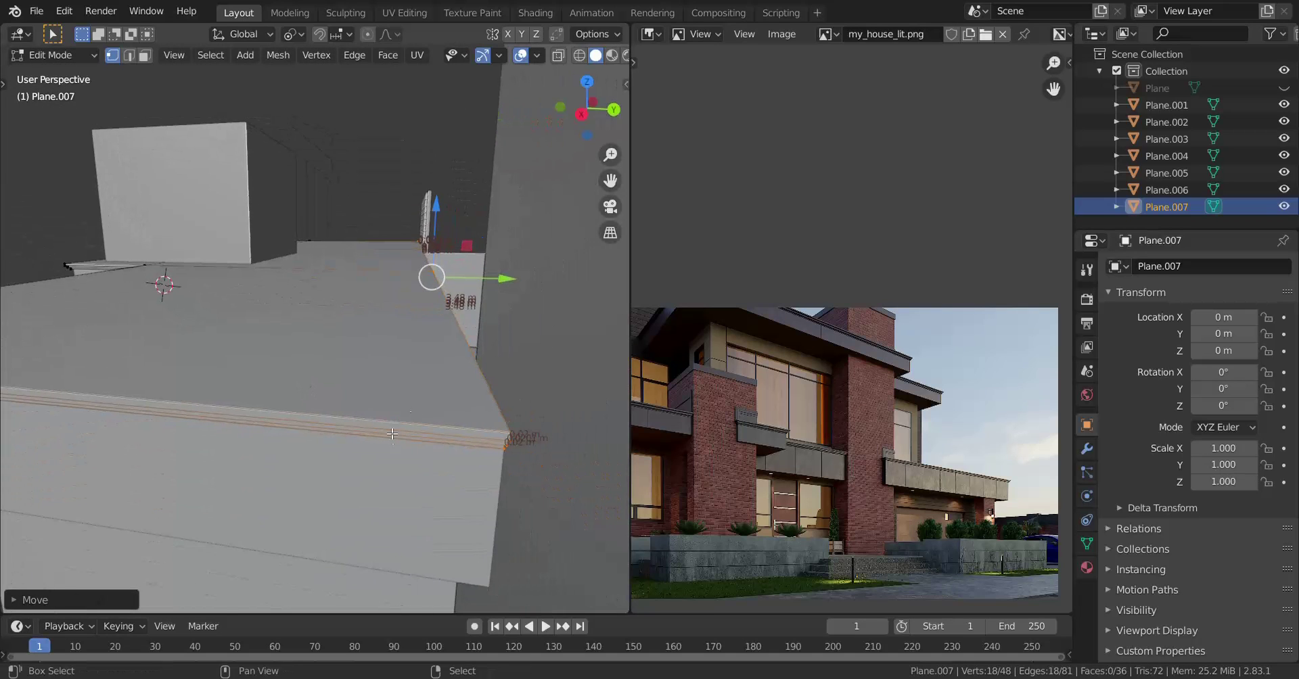
pyautogui.moveTo(507, 278); pyautogui.dragTo(548, 271)
pyautogui.keyDown('shift'); pyautogui.moveTo(514, 351); pyautogui.dragTo(367, 365, button='middle'); pyautogui.keyUp('shift')
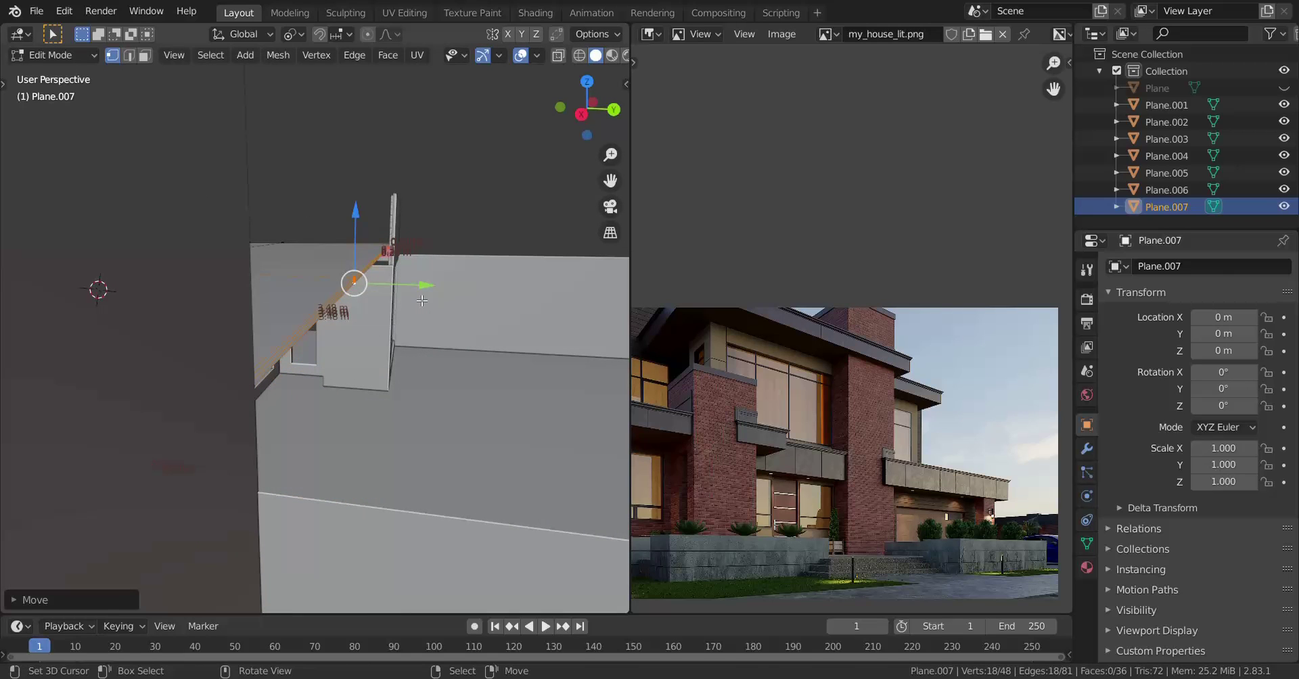
pyautogui.moveTo(423, 286); pyautogui.dragTo(462, 264)
pyautogui.moveTo(462, 264); pyautogui.dragTo(375, 382, button='middle')
pyautogui.scroll(-2, 375, 373)
pyautogui.scroll(3, 359, 385)
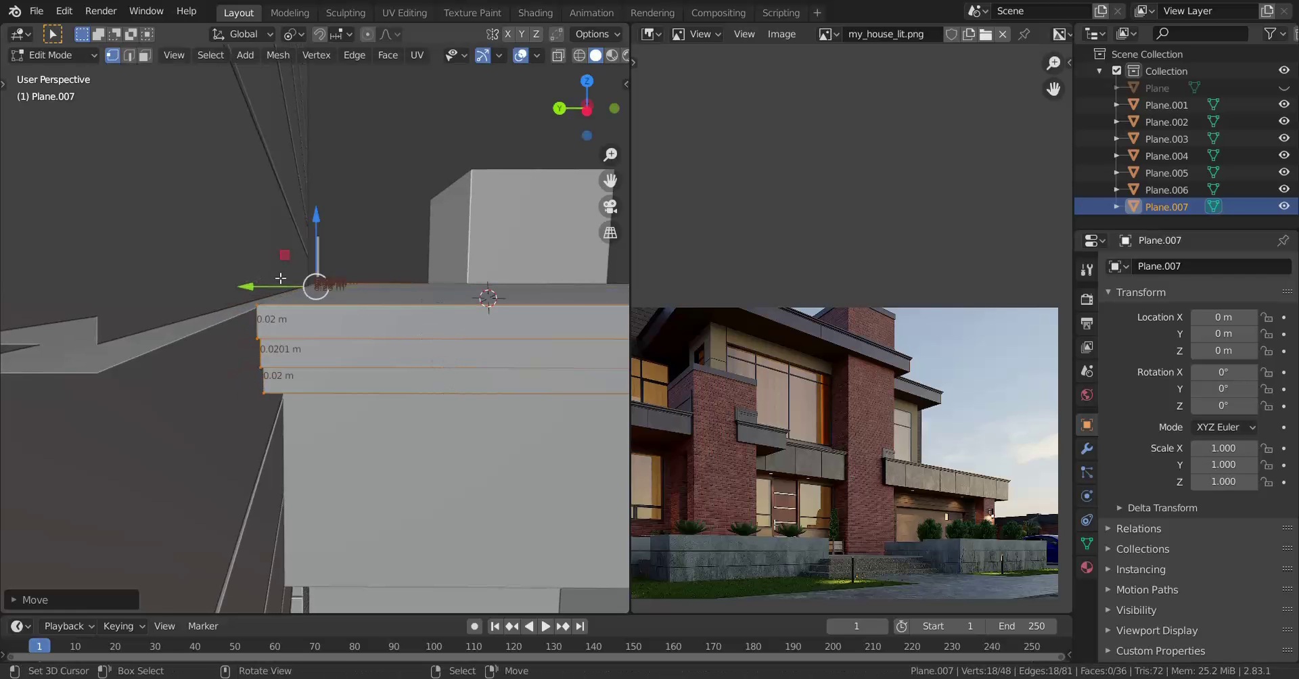
pyautogui.moveTo(266, 281); pyautogui.dragTo(262, 244)
pyautogui.moveTo(262, 243); pyautogui.dragTo(479, 290, button='middle')
pyautogui.press('Tab')
# Examine the trimmed upper roof from several sides and compare it with the roof edges in the reference image.
pyautogui.scroll(-8, 455, 290)
pyautogui.moveTo(284, 419); pyautogui.dragTo(340, 462, button='middle')
pyautogui.scroll(4, 318, 433)
pyautogui.moveTo(266, 484); pyautogui.dragTo(288, 422, button='middle')
pyautogui.scroll(4, 271, 426)
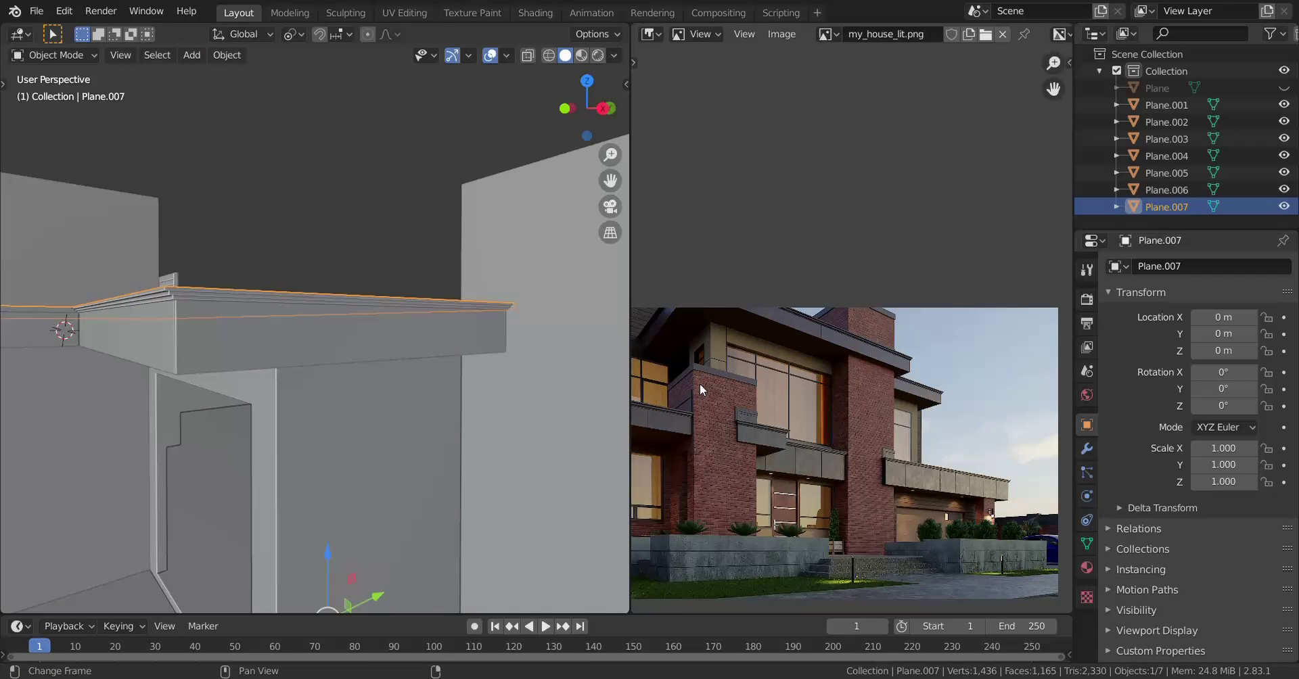
pyautogui.scroll(-3, 700, 384)
pyautogui.scroll(4, 838, 400)
pyautogui.scroll(-2, 931, 436)
pyautogui.scroll(4, 947, 406)
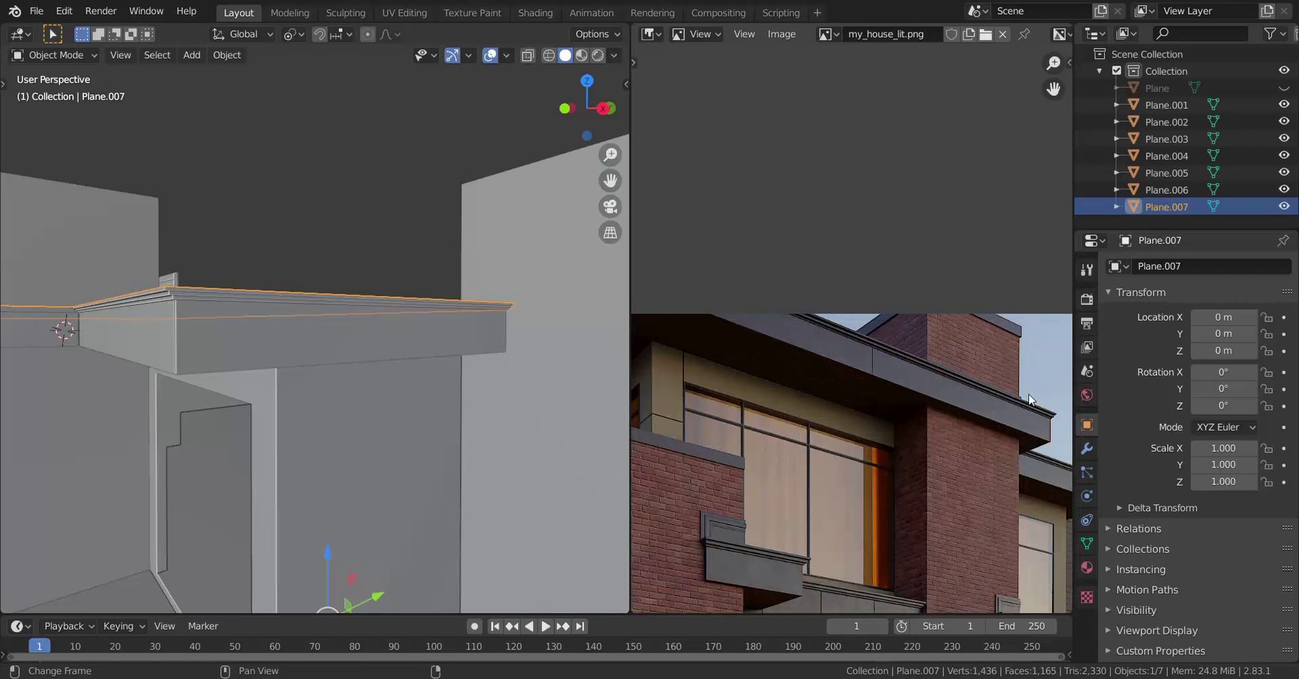
pyautogui.scroll(-4, 273, 404)
pyautogui.moveTo(196, 404); pyautogui.dragTo(284, 418, button='middle')
pyautogui.scroll(2, 291, 416)
pyautogui.keyDown('shift'); pyautogui.moveTo(305, 414); pyautogui.dragTo(413, 425, button='middle'); pyautogui.keyUp('shift')
pyautogui.scroll(-3, 246, 419)
pyautogui.moveTo(245, 419); pyautogui.dragTo(420, 418, button='middle')
pyautogui.moveTo(204, 487); pyautogui.dragTo(118, 485, button='middle')
pyautogui.scroll(2, 217, 378)
pyautogui.moveTo(410, 465); pyautogui.dragTo(384, 447, button='middle')
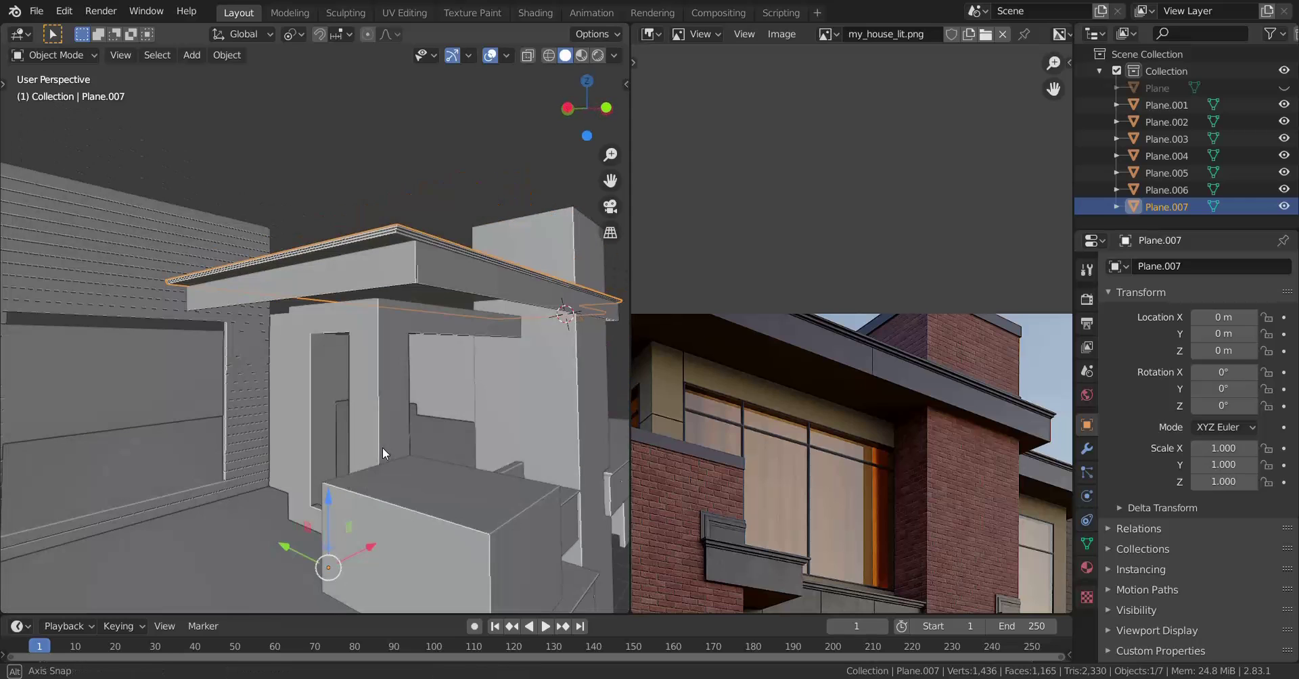
# Duplicate the upper fascia's side board within its mesh and move the copy along Y toward the grooved wall.
pyautogui.rightClick(383, 246)
pyautogui.scroll(-2, 366, 347)
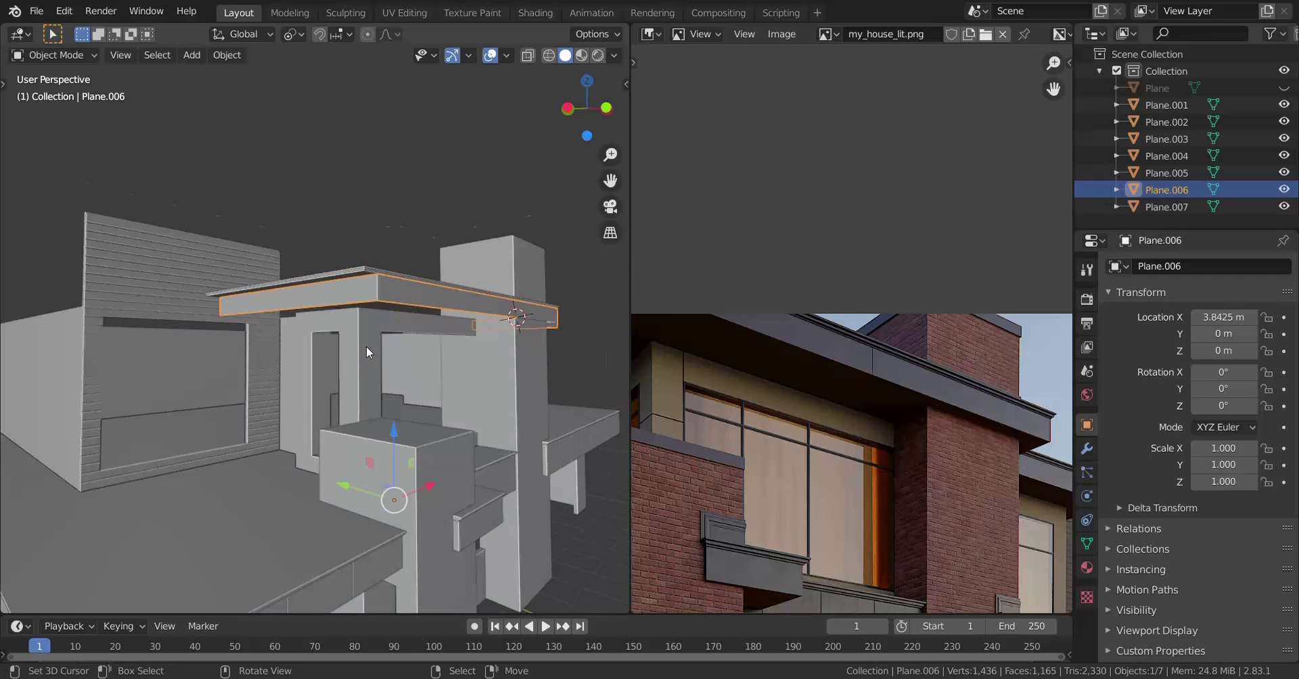
pyautogui.scroll(4, 385, 328)
pyautogui.press('Tab')
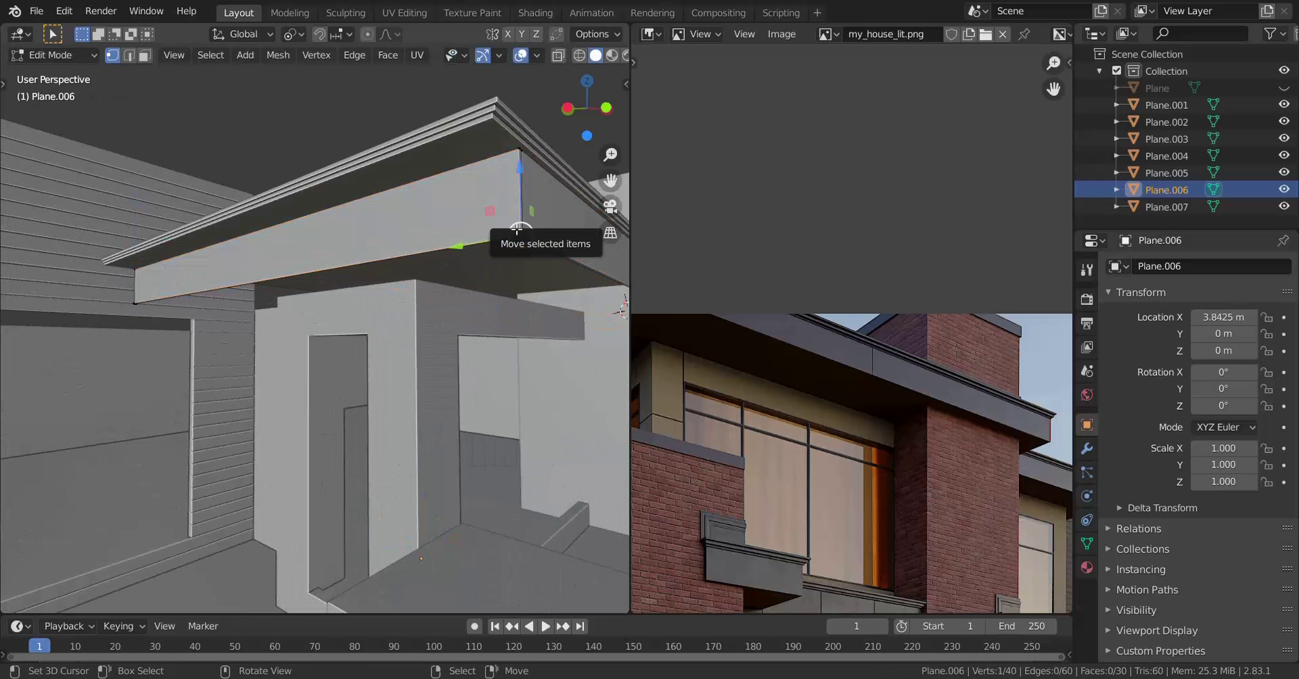
pyautogui.press('l')
pyautogui.scroll(-5, 521, 234)
pyautogui.moveTo(406, 352); pyautogui.dragTo(331, 414, button='middle')
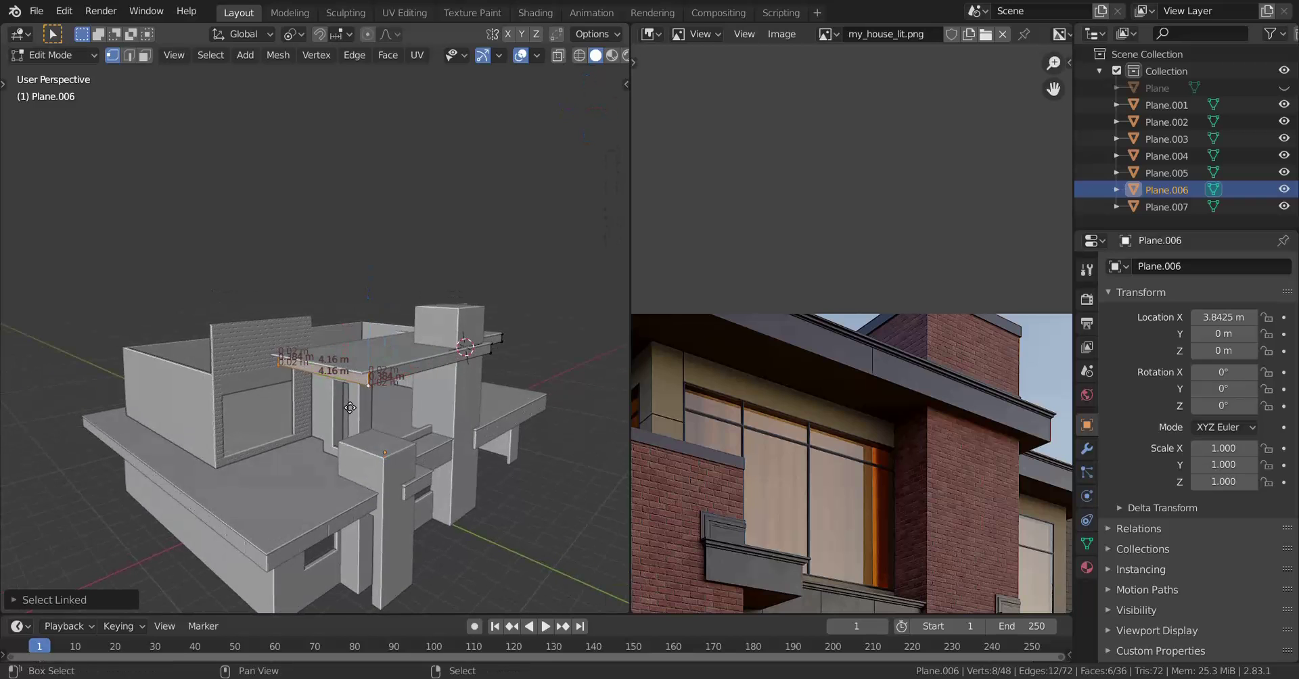
pyautogui.hotkey('shift', 'd')
pyautogui.press('y')
pyautogui.click(250, 371)
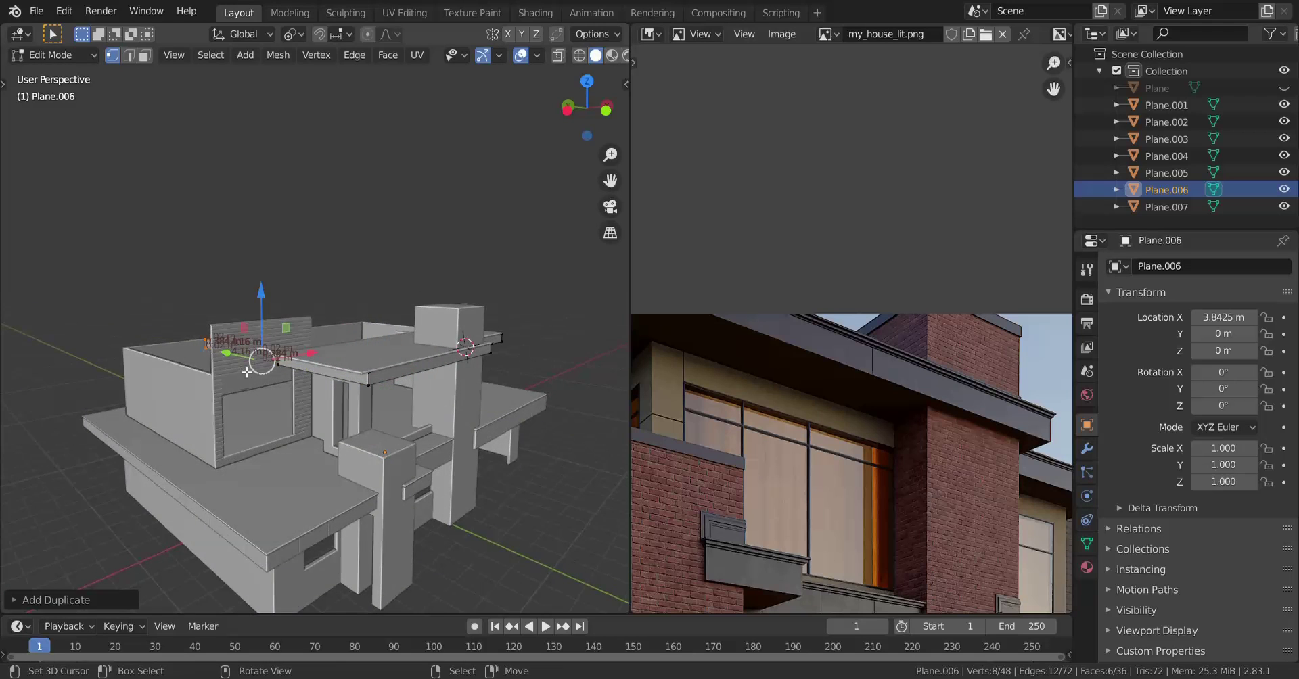
# Move the duplicated board along X to the outer side wall and fit it onto the wall's top edge.
pyautogui.scroll(1, 251, 371)
pyautogui.moveTo(295, 361); pyautogui.dragTo(275, 384)
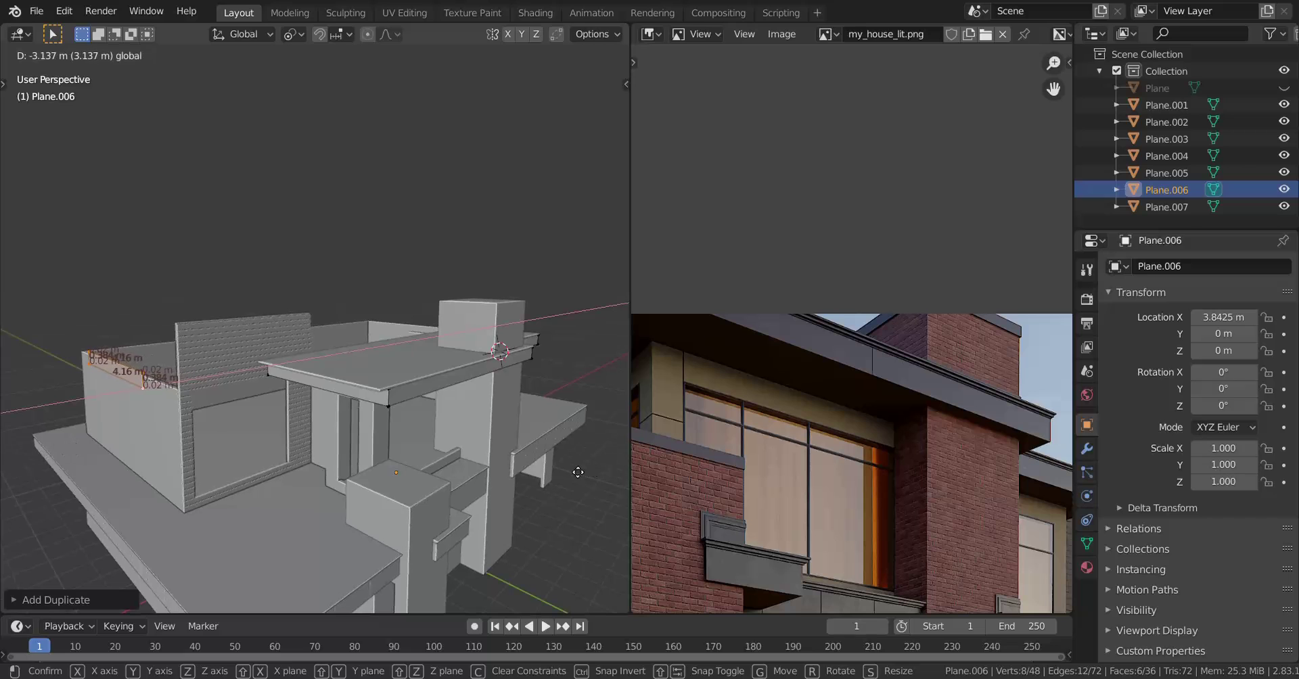
pyautogui.click(110, 334)
pyautogui.moveTo(110, 334); pyautogui.dragTo(270, 427, button='middle')
pyautogui.scroll(5, 246, 428)
pyautogui.moveTo(398, 414); pyautogui.dragTo(476, 360)
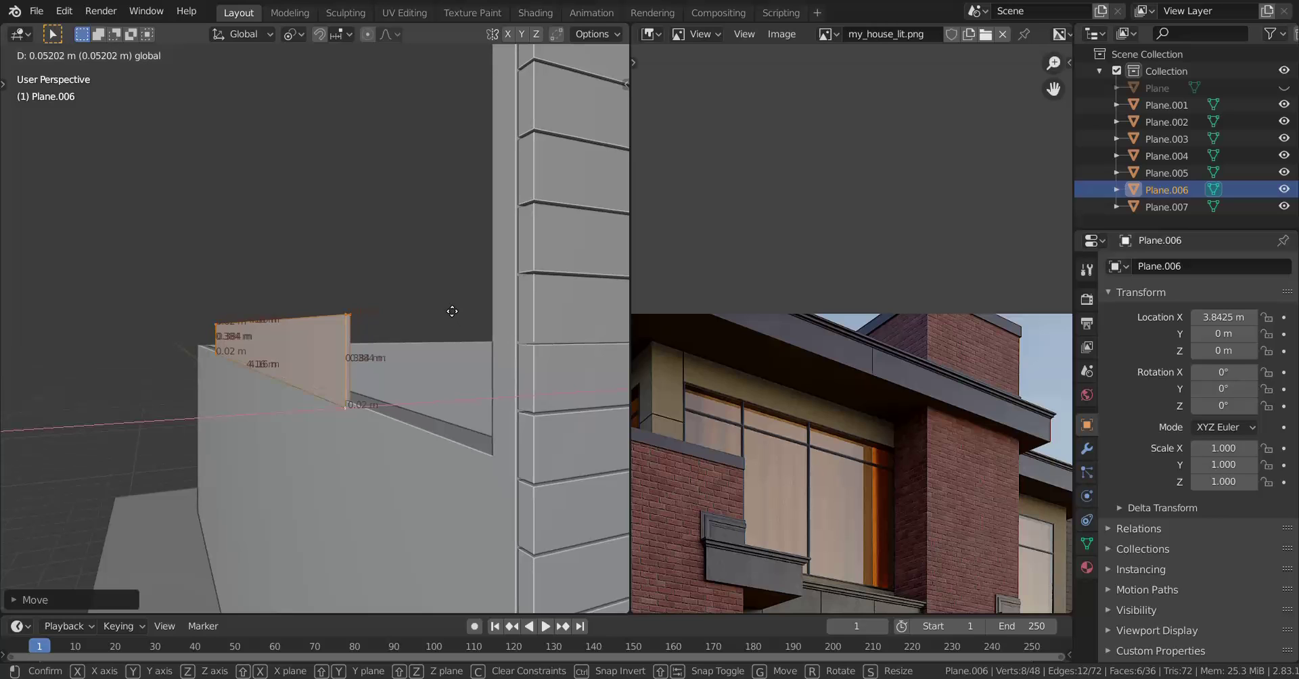
pyautogui.moveTo(460, 303); pyautogui.dragTo(460, 303)
pyautogui.moveTo(360, 341); pyautogui.dragTo(364, 374)
pyautogui.click(369, 409)
# Stretch the board's near end along Y until it meets the grooved wall panel.
pyautogui.moveTo(369, 409); pyautogui.dragTo(387, 464, button='middle')
pyautogui.press('z')
pyautogui.click(236, 455)
pyautogui.moveTo(305, 264); pyautogui.dragTo(376, 455)
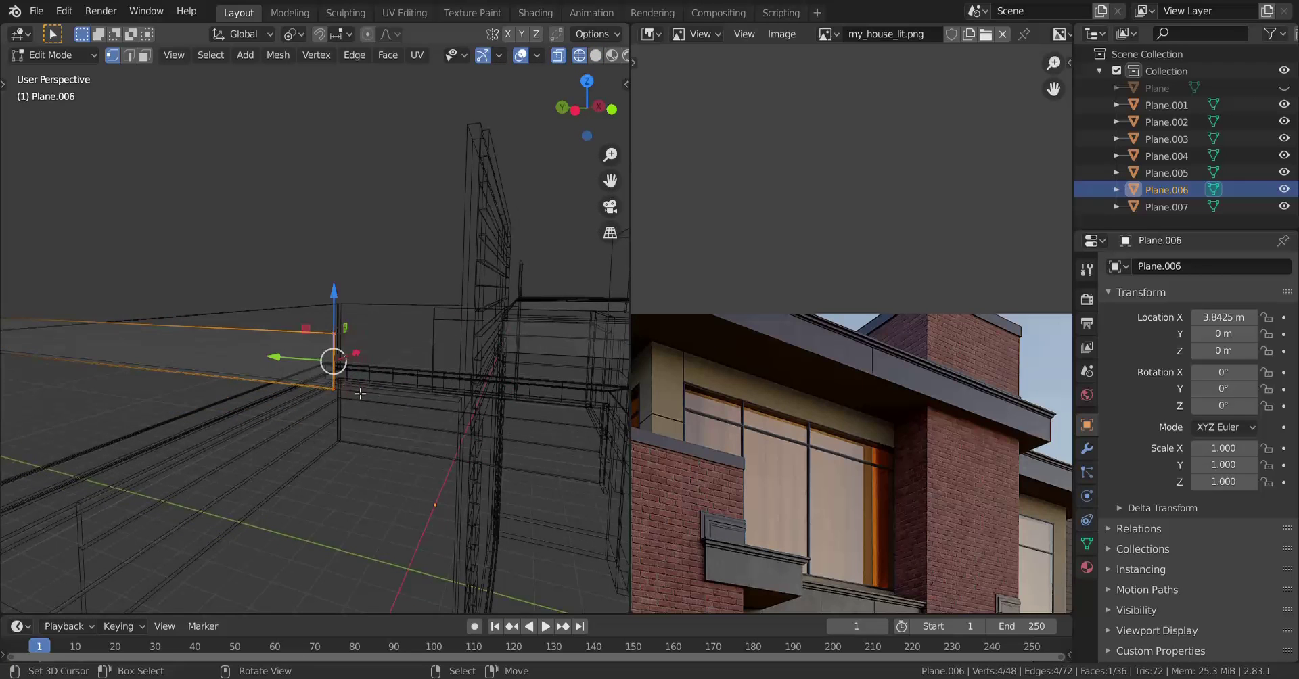
pyautogui.press('z')
pyautogui.click(365, 381)
pyautogui.moveTo(289, 358); pyautogui.dragTo(380, 364)
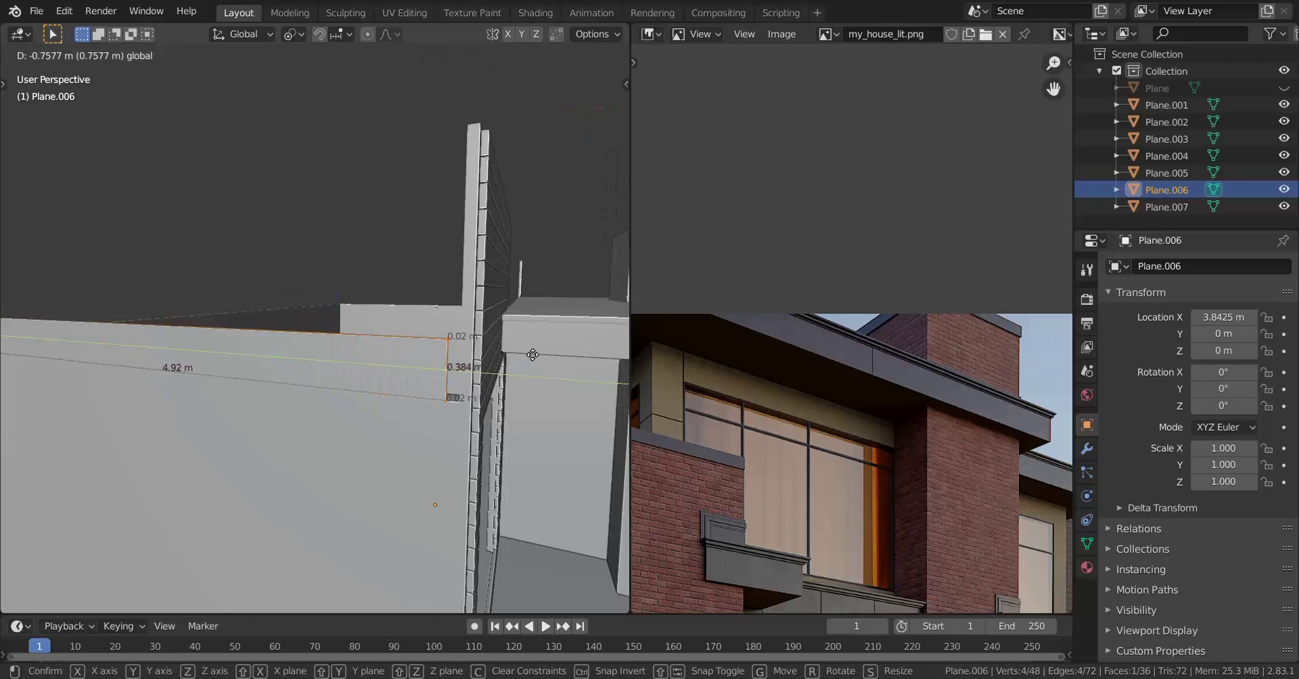
pyautogui.moveTo(37, 339); pyautogui.dragTo(38, 339)
# Stretch the board's other end along Y to the side wall's rear corner, making it about 7.6 m long.
pyautogui.moveTo(493, 401); pyautogui.dragTo(531, 426, button='middle')
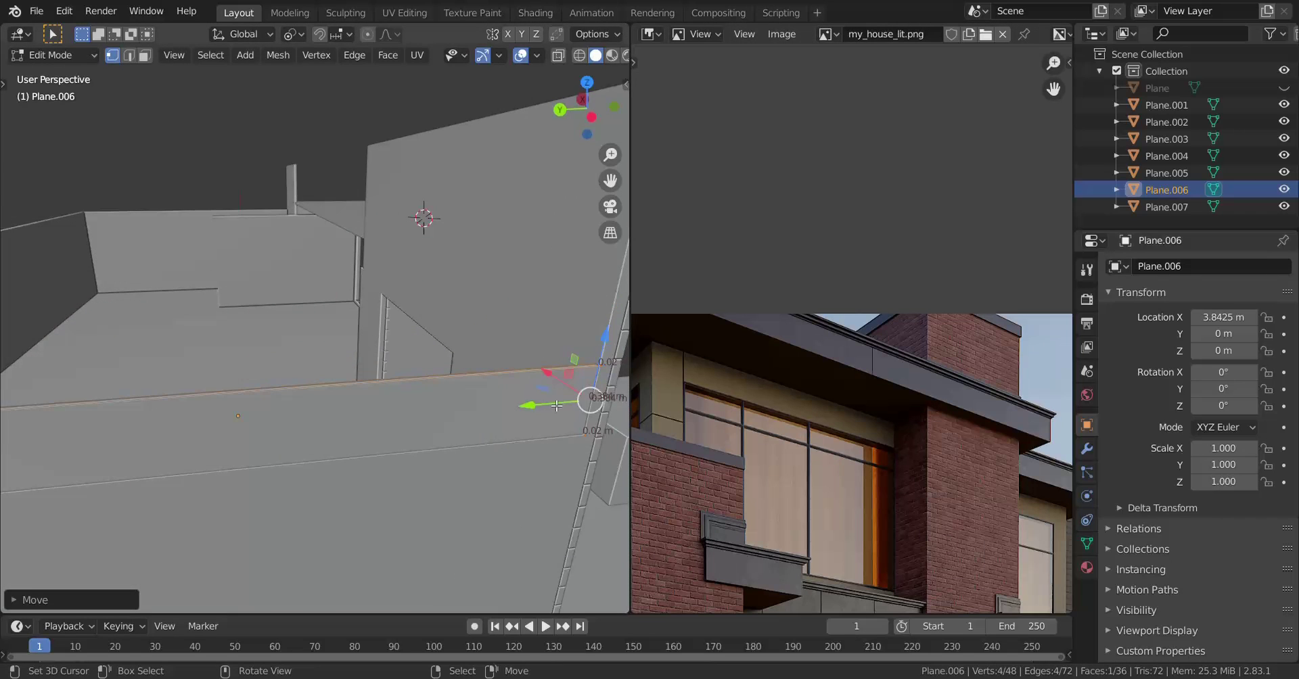
pyautogui.scroll(-4, 440, 440)
pyautogui.rightClick(383, 362)
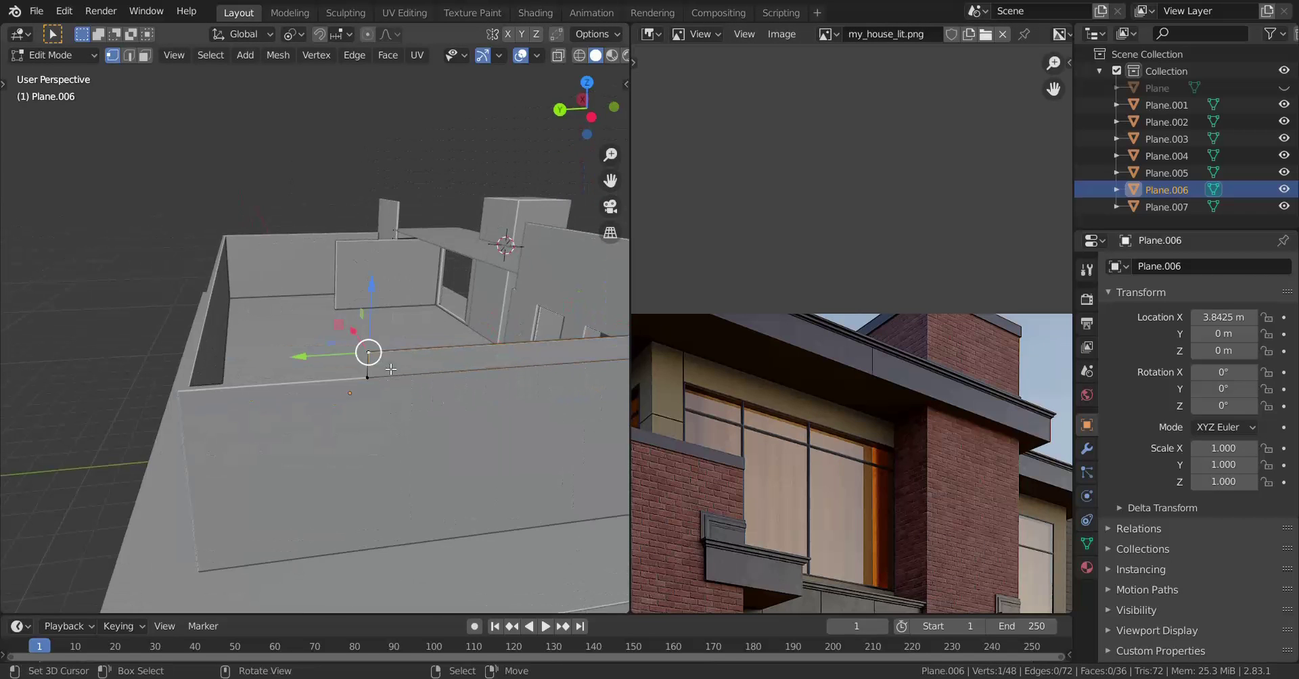
pyautogui.press('z')
pyautogui.moveTo(345, 309); pyautogui.dragTo(421, 420)
pyautogui.press('z')
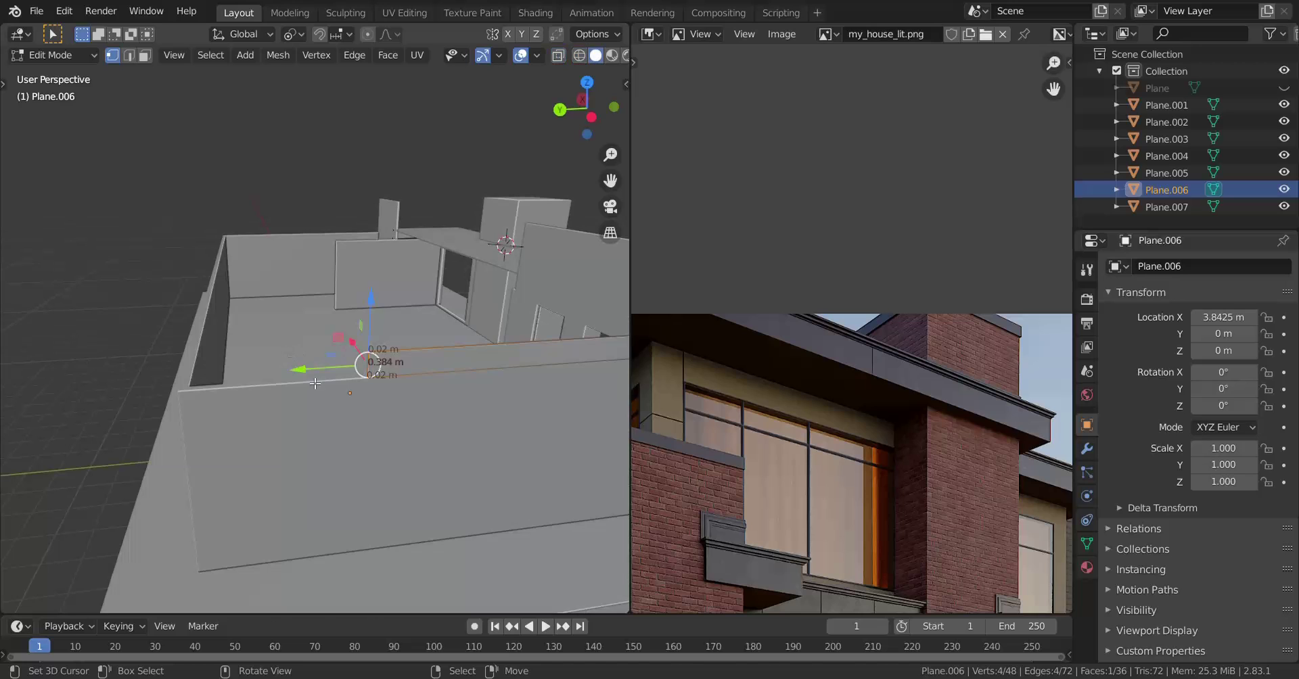
pyautogui.moveTo(300, 370); pyautogui.dragTo(173, 386)
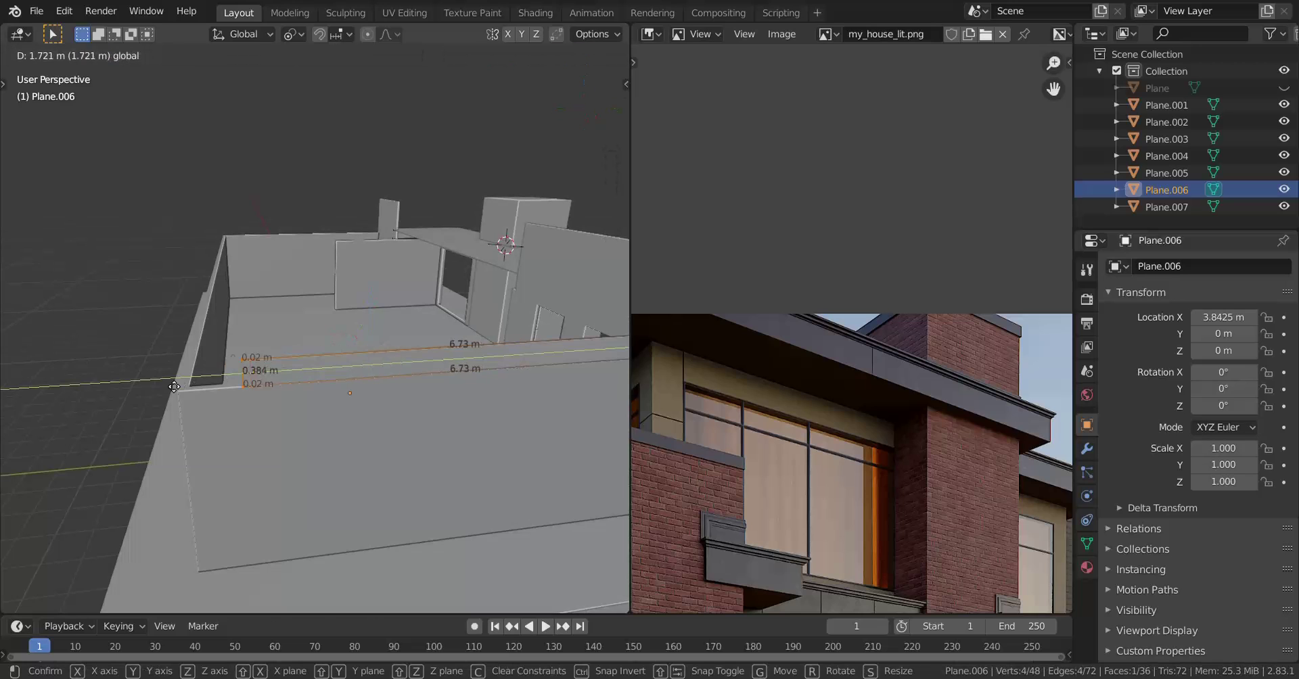
pyautogui.click(394, 402)
pyautogui.press('KP_Decimal')
pyautogui.moveTo(323, 479); pyautogui.dragTo(284, 361, button='middle')
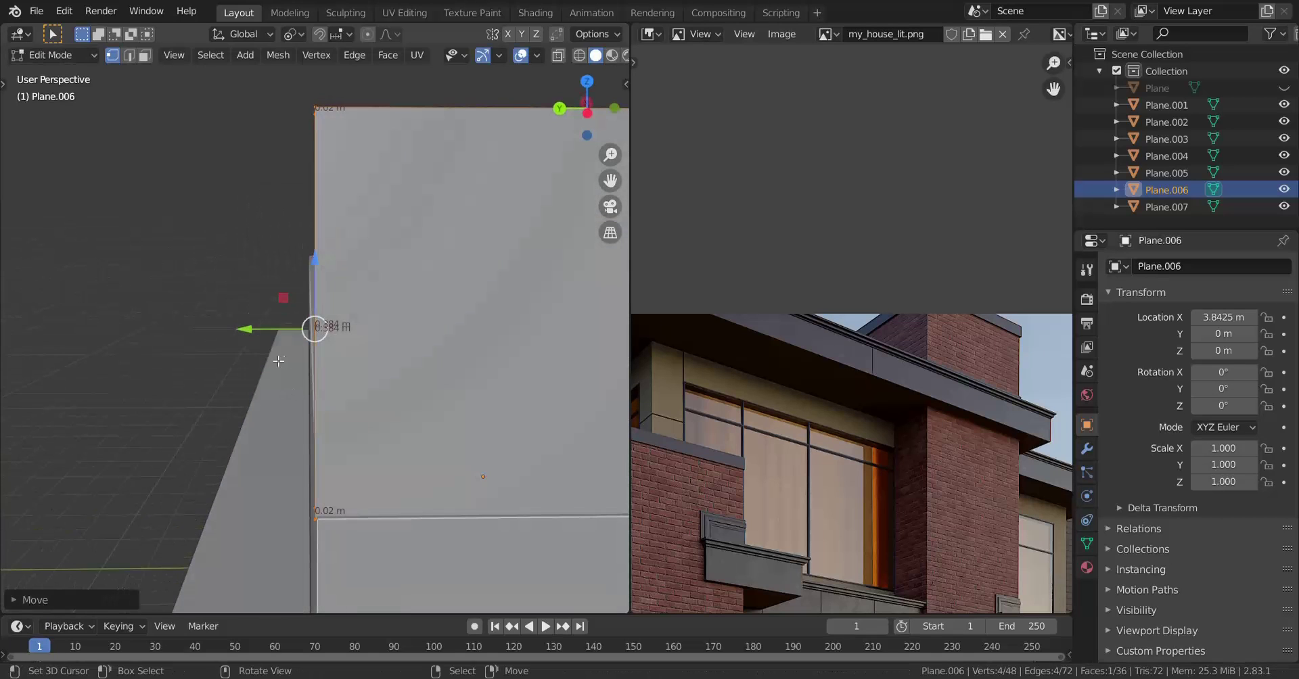
pyautogui.moveTo(259, 330); pyautogui.dragTo(289, 332)
# Add a loop cut across the board, slide it close to the rear corner and fine-tune its position along Y.
pyautogui.scroll(-12, 290, 332)
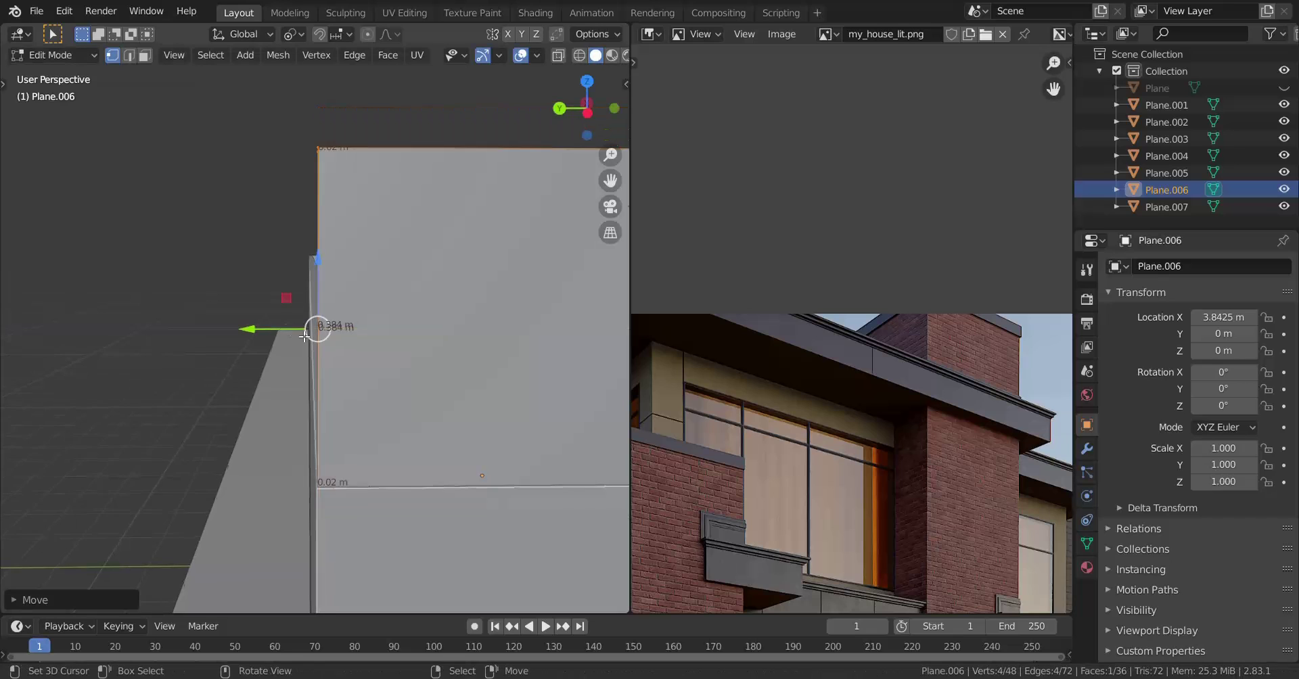
pyautogui.hotkey('ctrl', 'r')
pyautogui.click(498, 317)
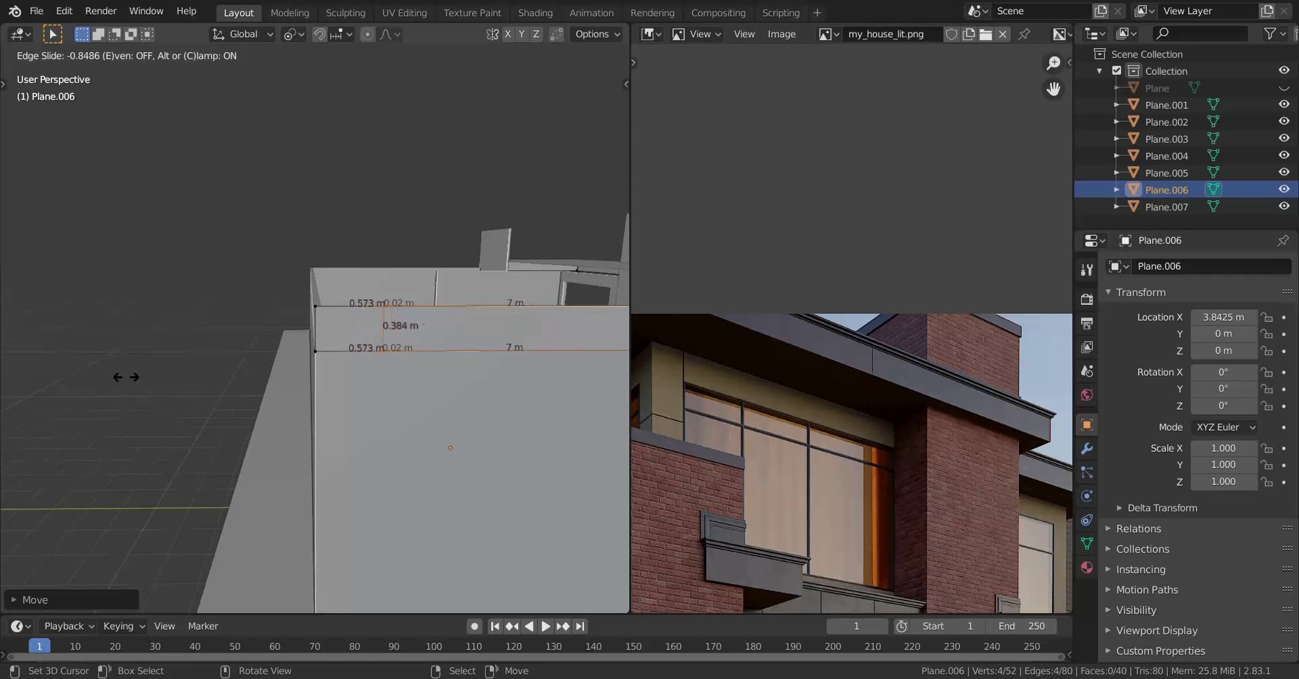
pyautogui.click(209, 391)
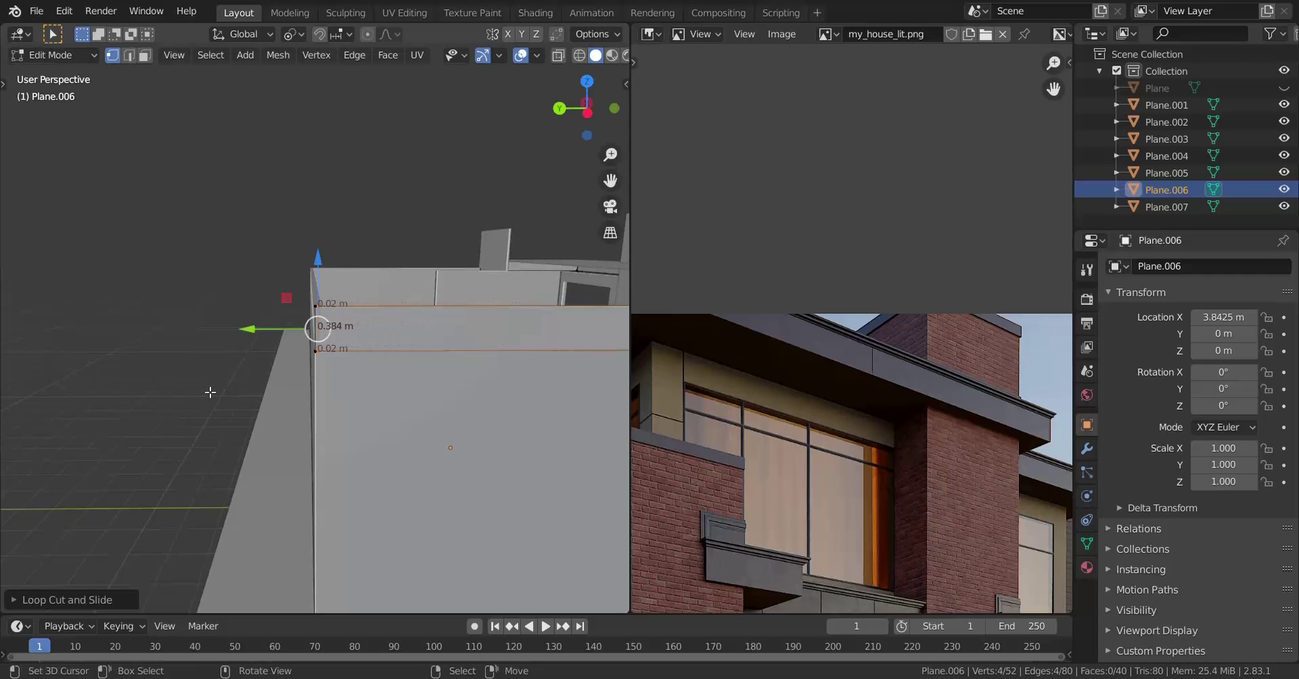
pyautogui.scroll(10, 216, 379)
pyautogui.moveTo(250, 329); pyautogui.dragTo(218, 315)
# Extrude the inner face at the side board's rear end along X about 16 m, across the rear wall to the opposite corner.
pyautogui.scroll(-1, 218, 315)
pyautogui.moveTo(218, 315); pyautogui.dragTo(359, 328, button='middle')
pyautogui.rightClick(323, 263)
pyautogui.scroll(-4, 323, 263)
pyautogui.scroll(4, 284, 291)
pyautogui.moveTo(323, 263); pyautogui.dragTo(245, 333, button='middle')
pyautogui.scroll(-9, 245, 332)
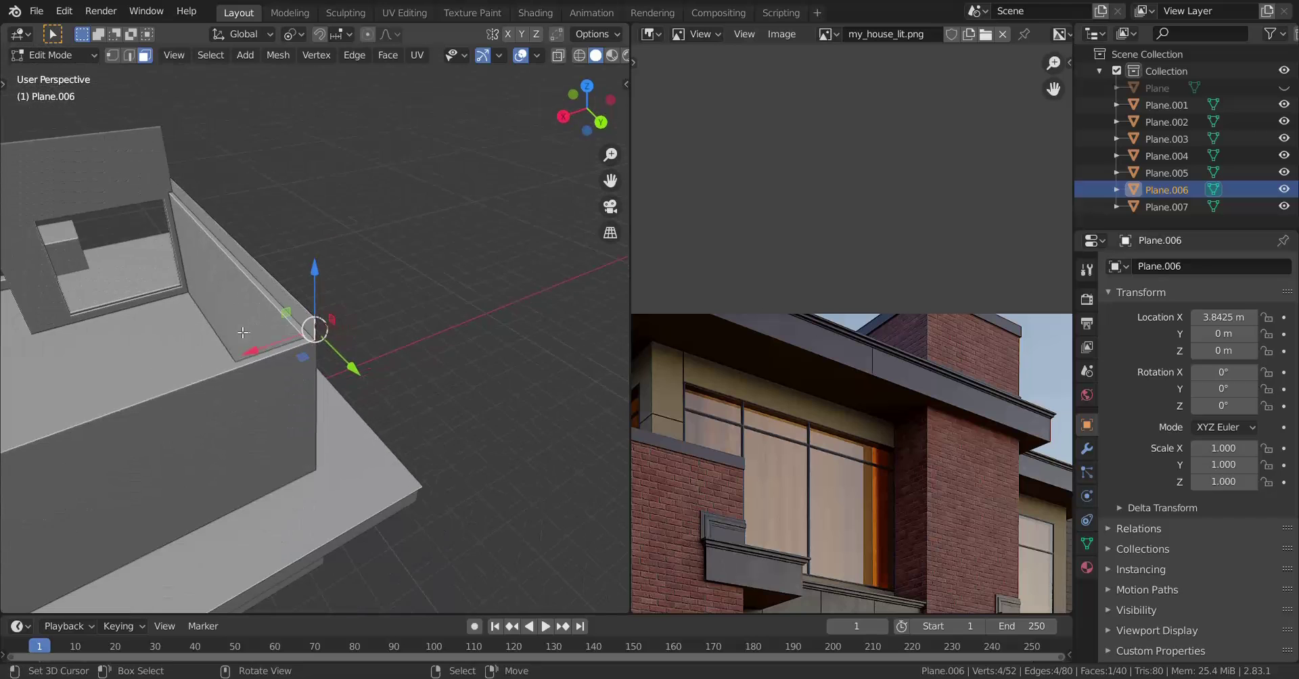
pyautogui.scroll(-9, 510, 250)
pyautogui.moveTo(464, 308); pyautogui.dragTo(404, 332, button='middle')
pyautogui.scroll(3, 420, 336)
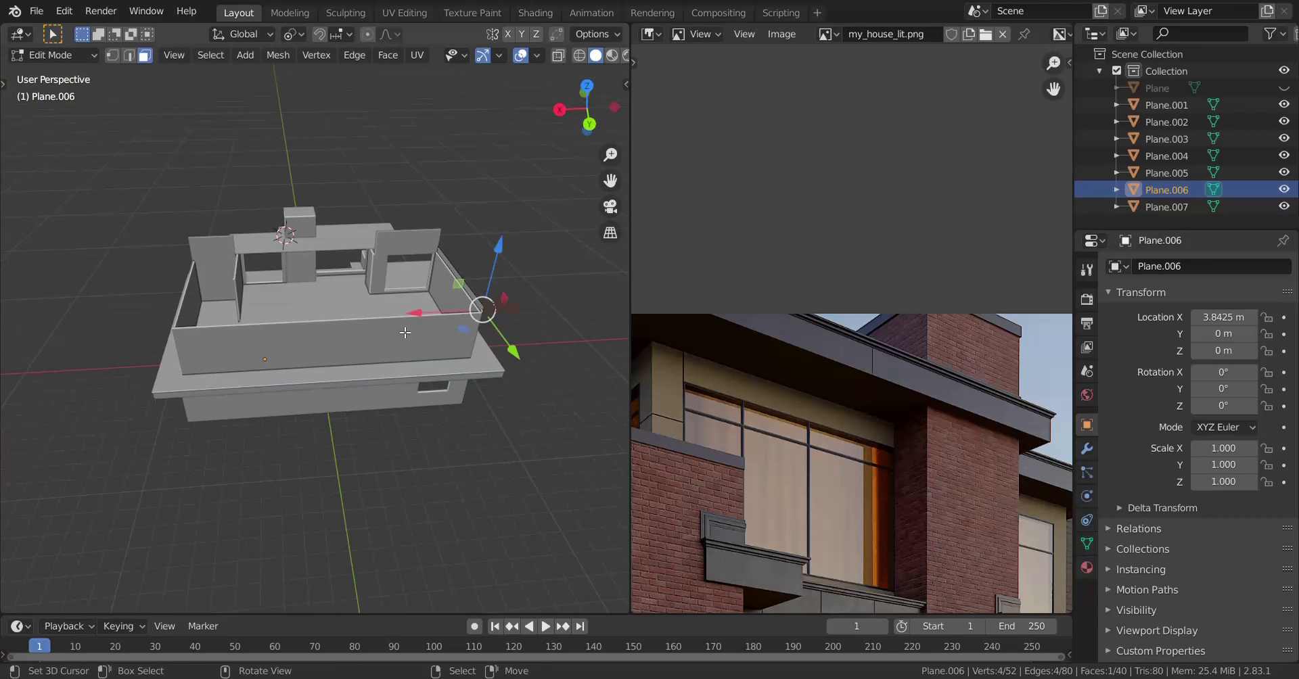
pyautogui.press('e')
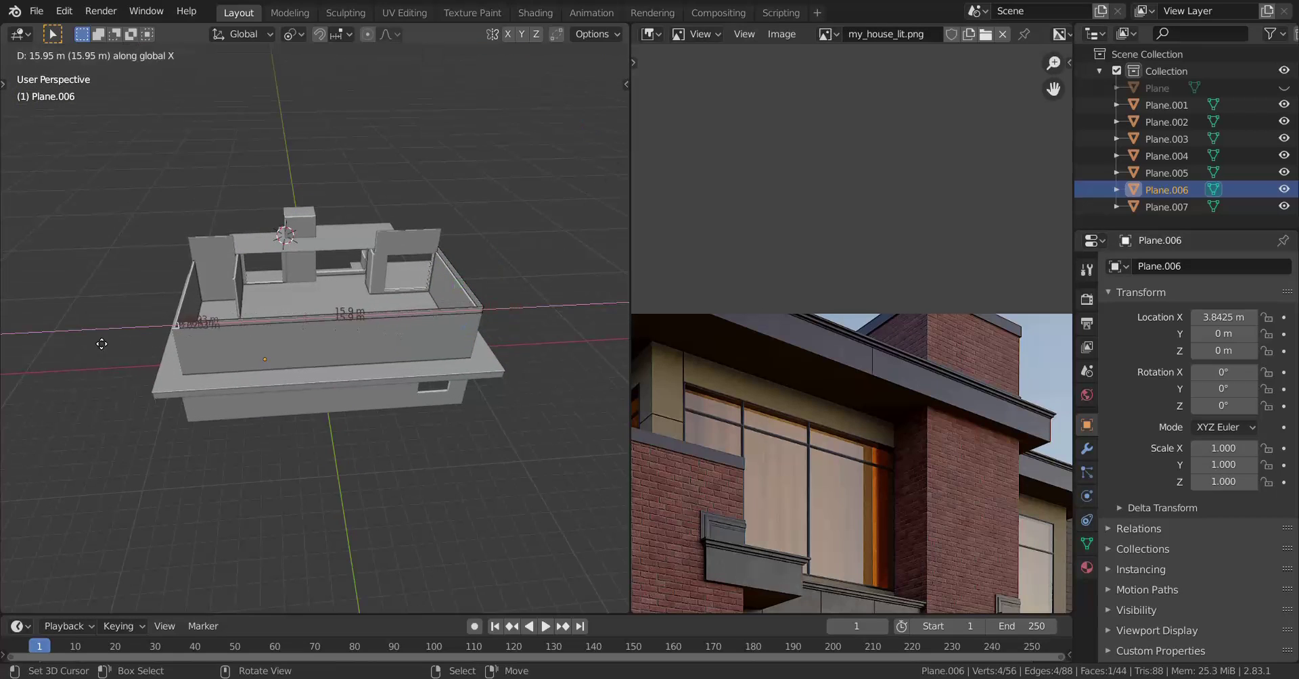
pyautogui.click(133, 311)
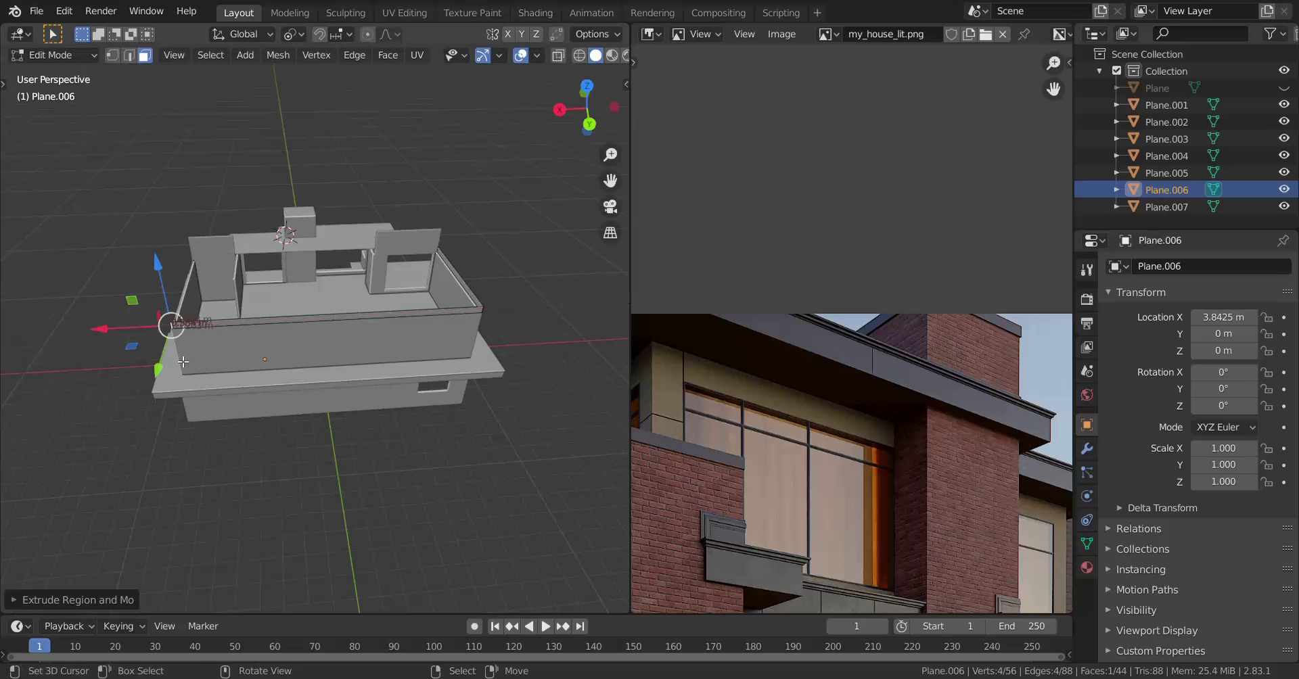
# Fit the rear board's end to the wall corner along X and add a loop cut slid close to that end.
pyautogui.press('KP_Decimal')
pyautogui.moveTo(253, 337); pyautogui.dragTo(156, 263)
pyautogui.hotkey('ctrl', 'r')
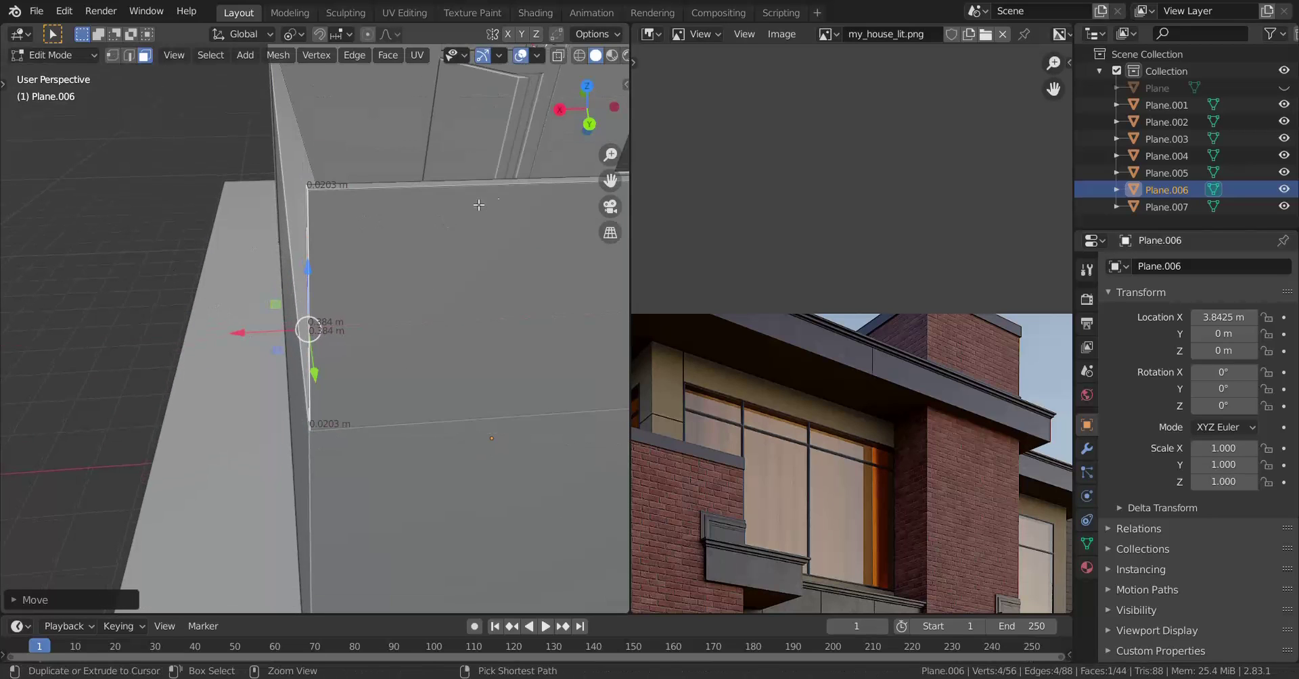
pyautogui.click(467, 209)
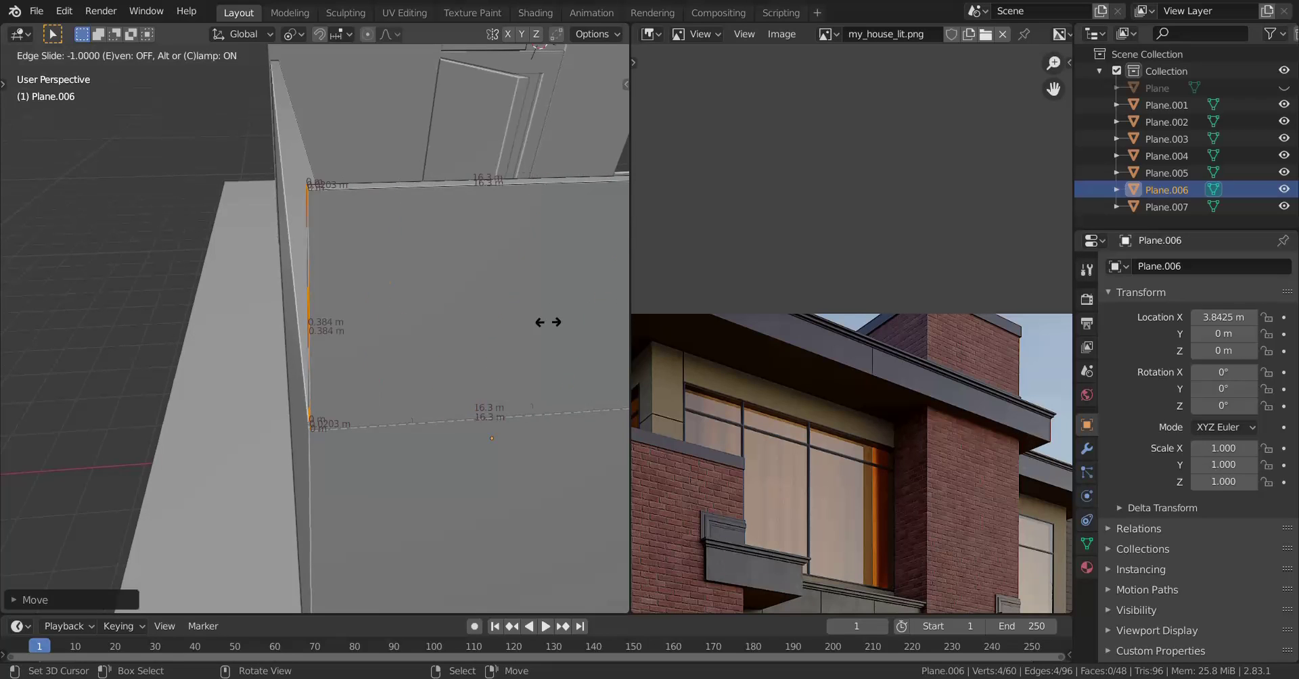
pyautogui.click(583, 296)
# Extrude the inner face at the new corner along Y about -7.68 m, along the other side wall to the front wall panel.
pyautogui.moveTo(583, 297); pyautogui.dragTo(519, 281, button='middle')
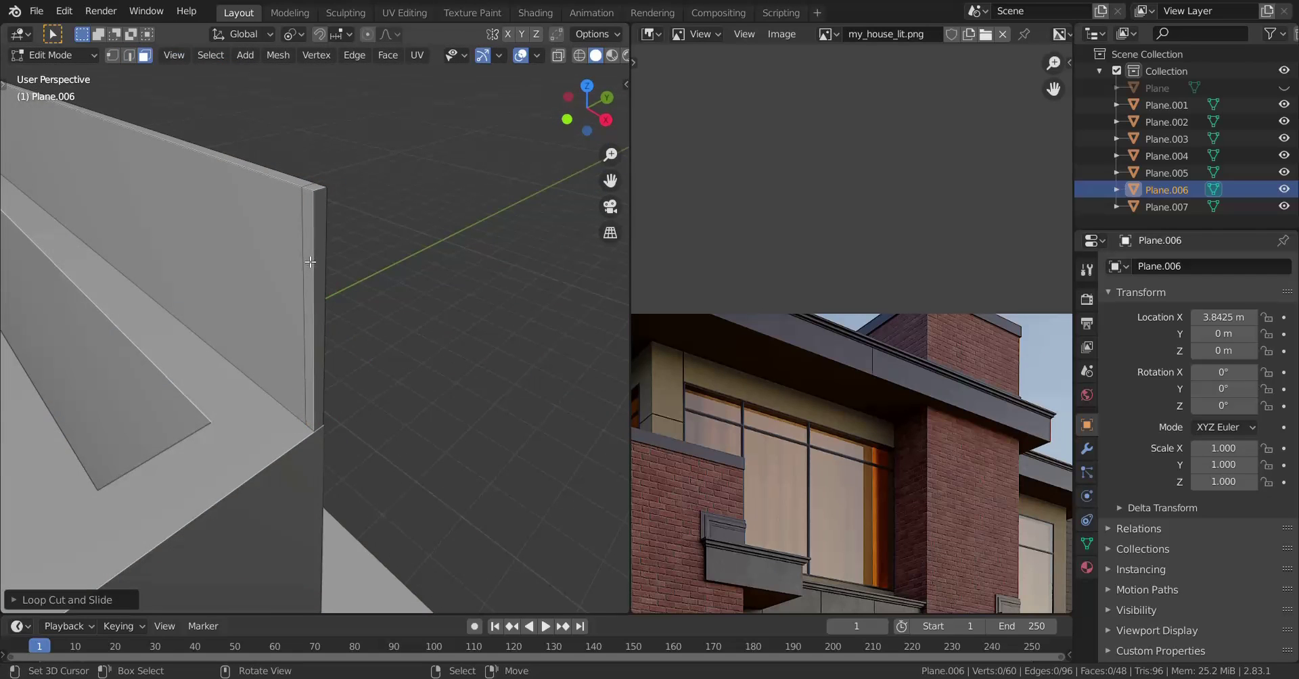
pyautogui.click(310, 261)
pyautogui.scroll(-6, 310, 261)
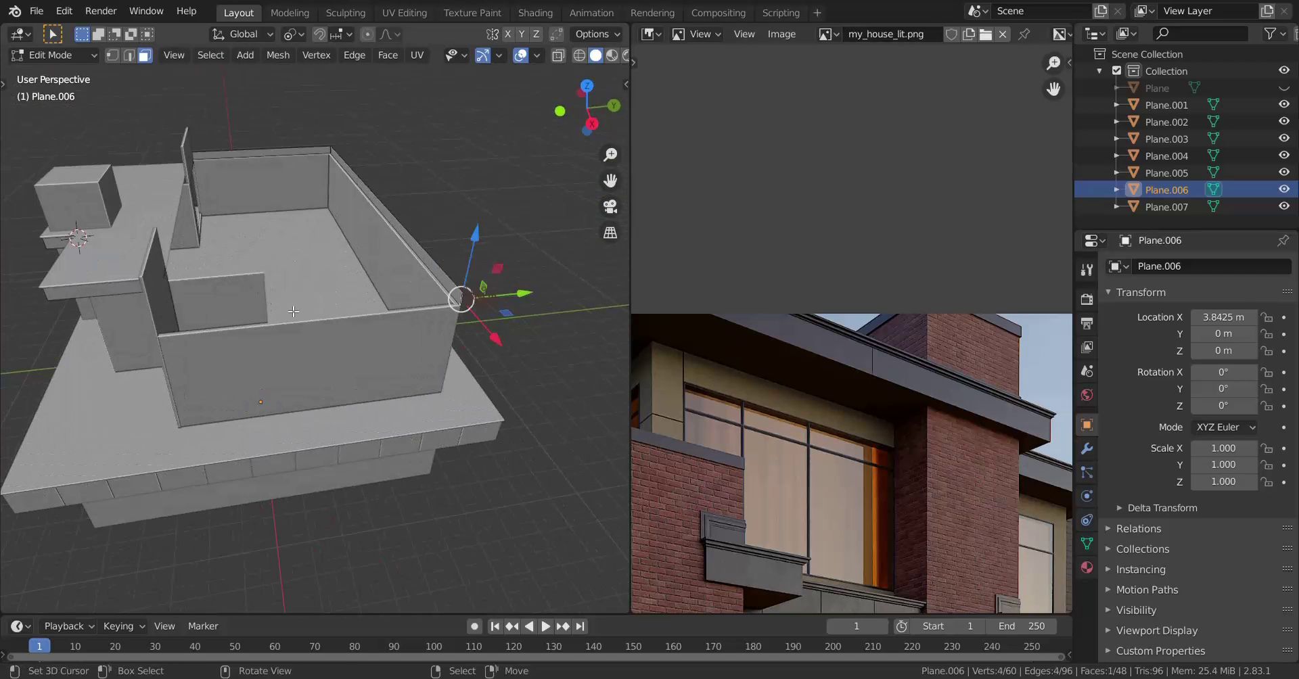
pyautogui.press('e')
pyautogui.press('x')
pyautogui.press('y')
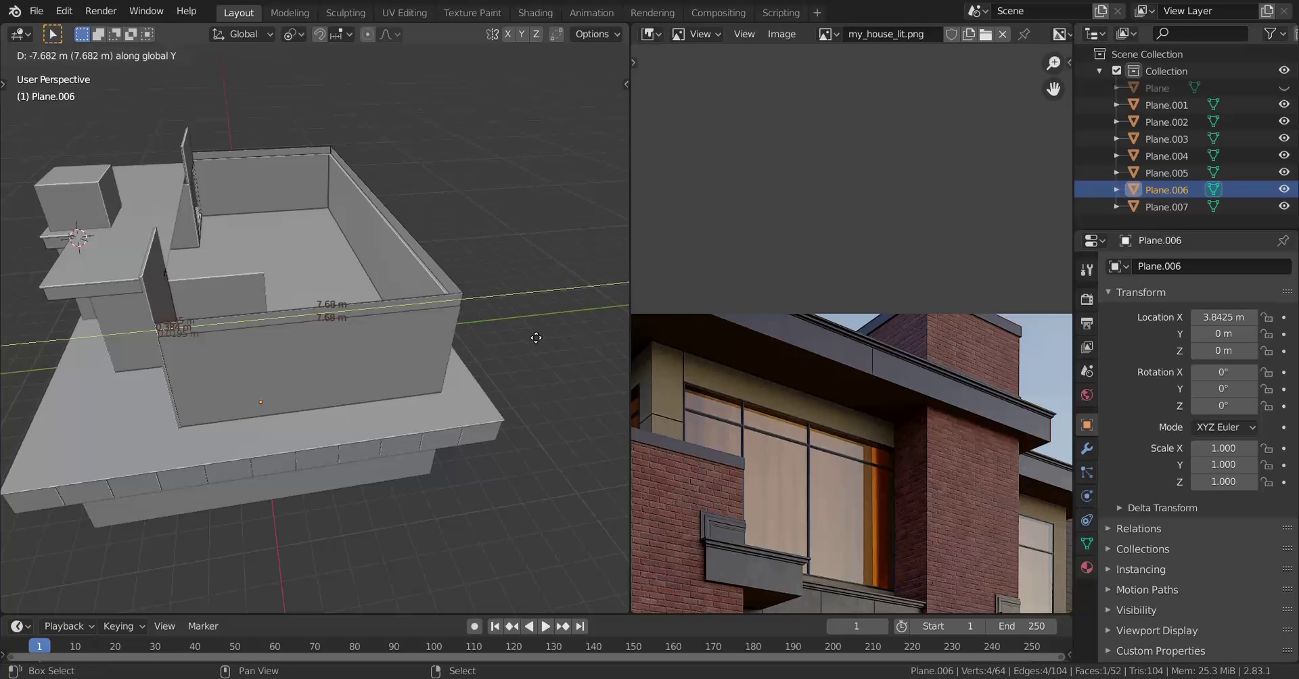
pyautogui.click(543, 332)
# Fine-tune the position of the second side board's end so it meets the front wall panel.
pyautogui.press('KP_Decimal')
pyautogui.moveTo(437, 377); pyautogui.dragTo(373, 332, button='middle')
pyautogui.keyDown('shift'); pyautogui.moveTo(373, 332); pyautogui.dragTo(284, 257); pyautogui.keyUp('shift')
pyautogui.scroll(-17, 285, 260)
pyautogui.moveTo(389, 360); pyautogui.dragTo(542, 458, button='middle')
pyautogui.scroll(3, 466, 491)
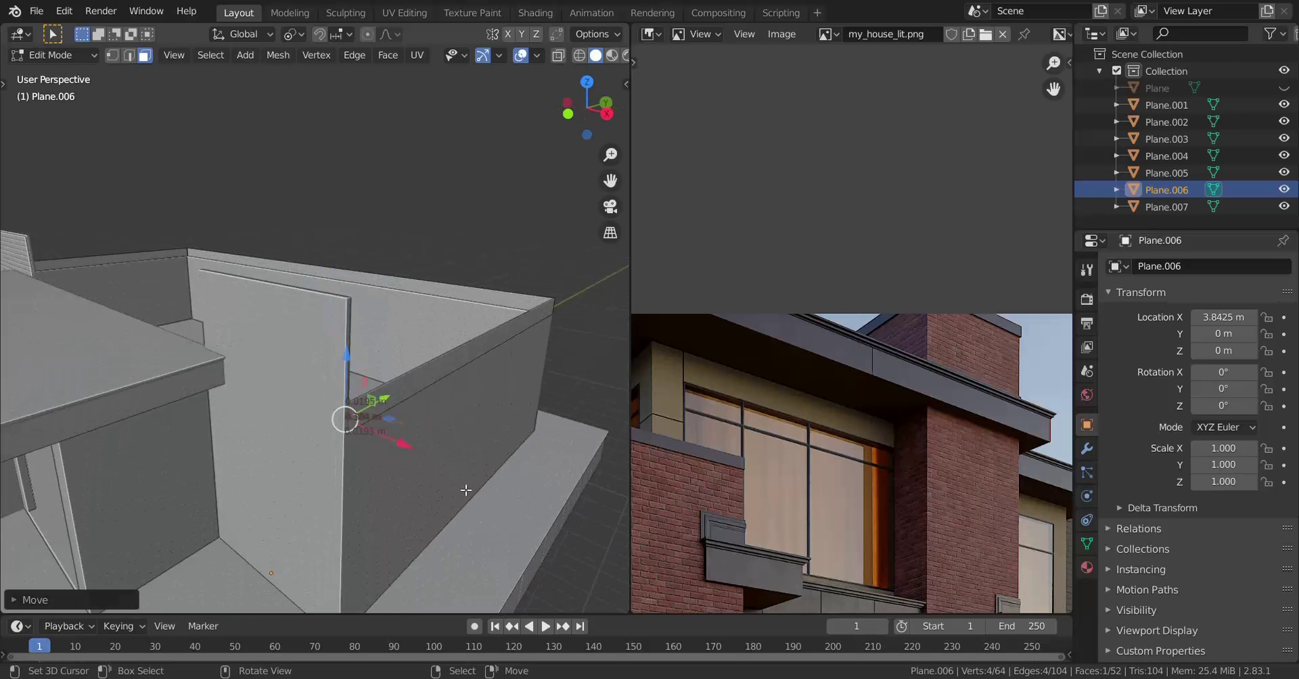
# Clear the edge selection and pick the board's top corner vertex beside the front wall panel.
pyautogui.moveTo(463, 496); pyautogui.dragTo(386, 482, button='middle')
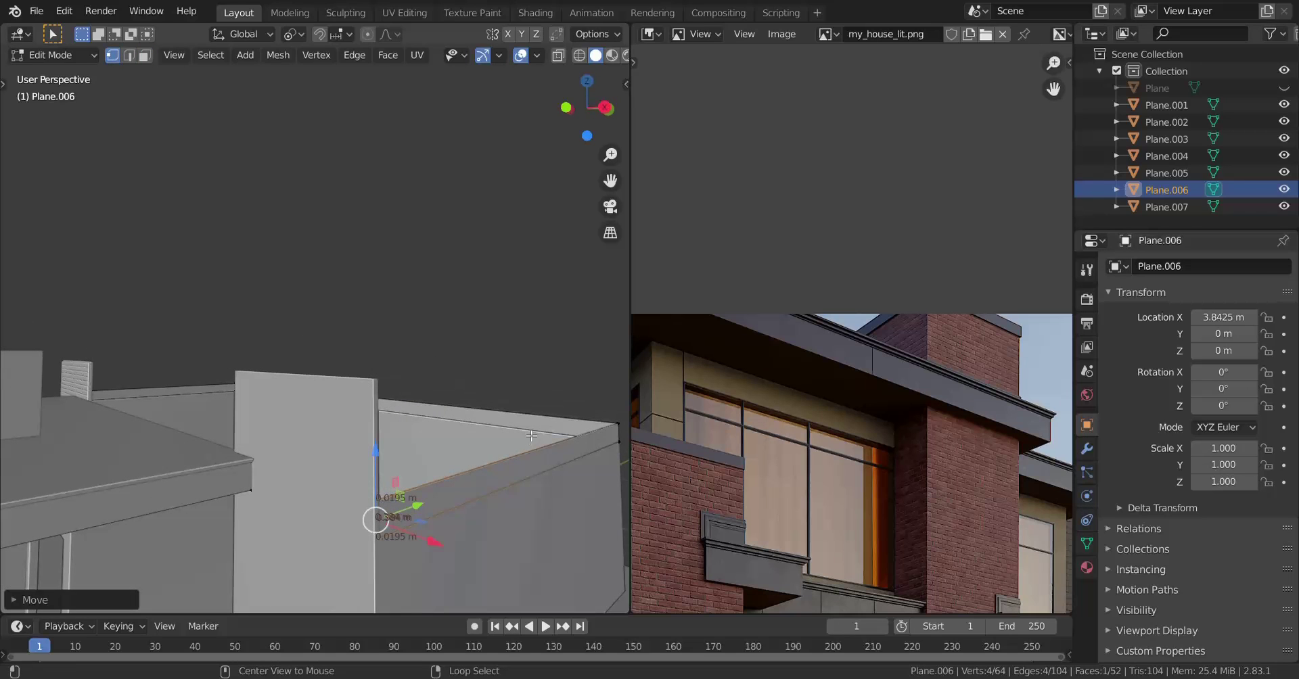
pyautogui.keyDown('alt'); pyautogui.click(567, 412); pyautogui.keyUp('alt')
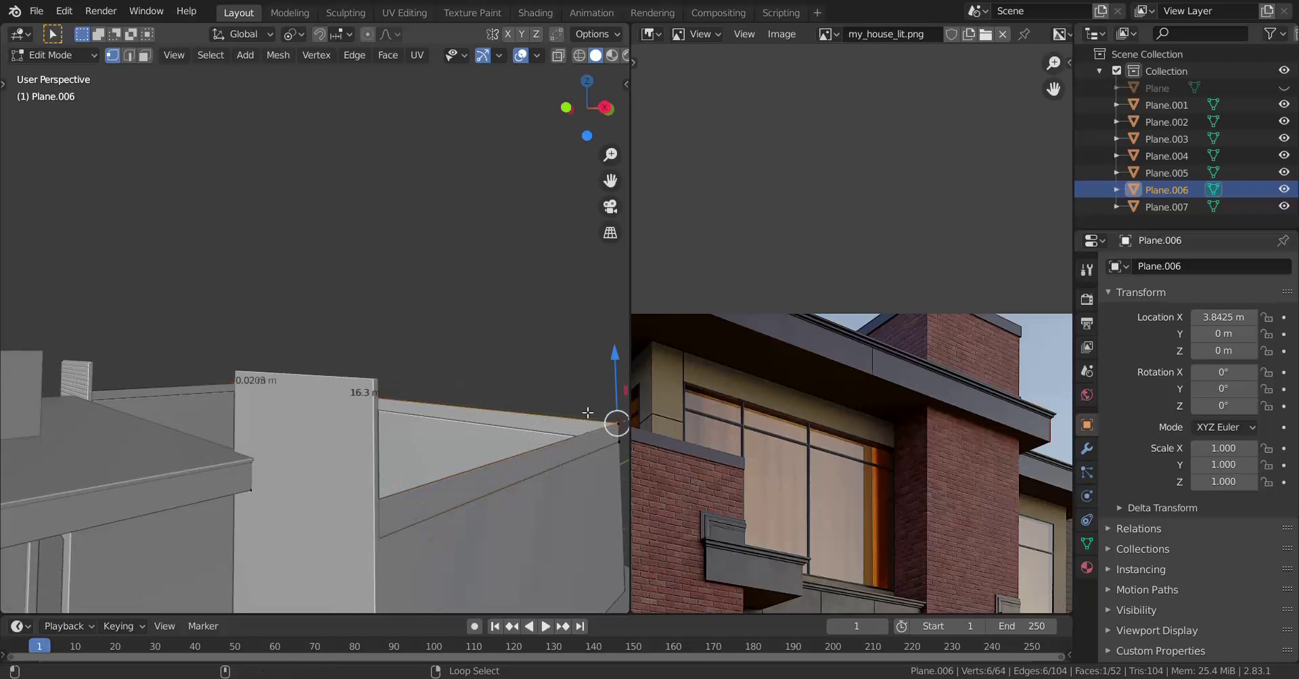
pyautogui.moveTo(506, 485); pyautogui.dragTo(449, 412, button='middle')
pyautogui.hotkey('alt', 'a')
pyautogui.press('z')
pyautogui.click(337, 402)
pyautogui.press('KP_Decimal')
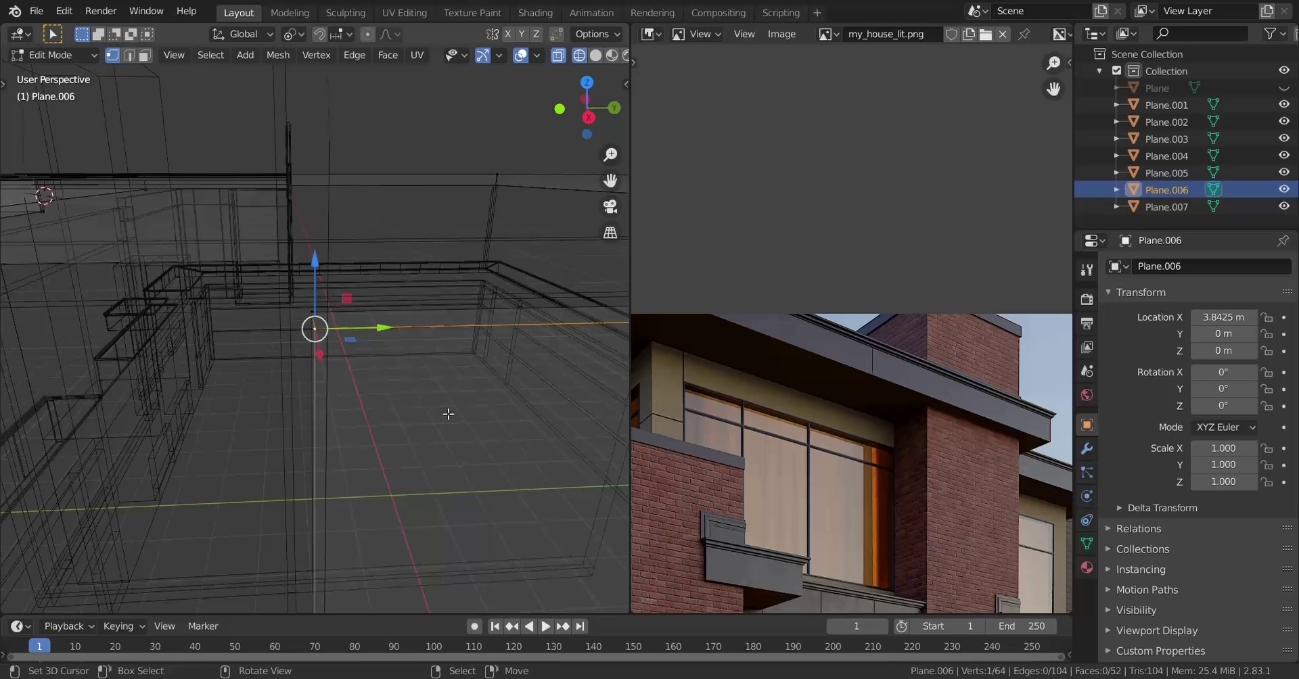
pyautogui.hotkey('shift', 'z')
pyautogui.moveTo(374, 425); pyautogui.dragTo(335, 452, button='middle')
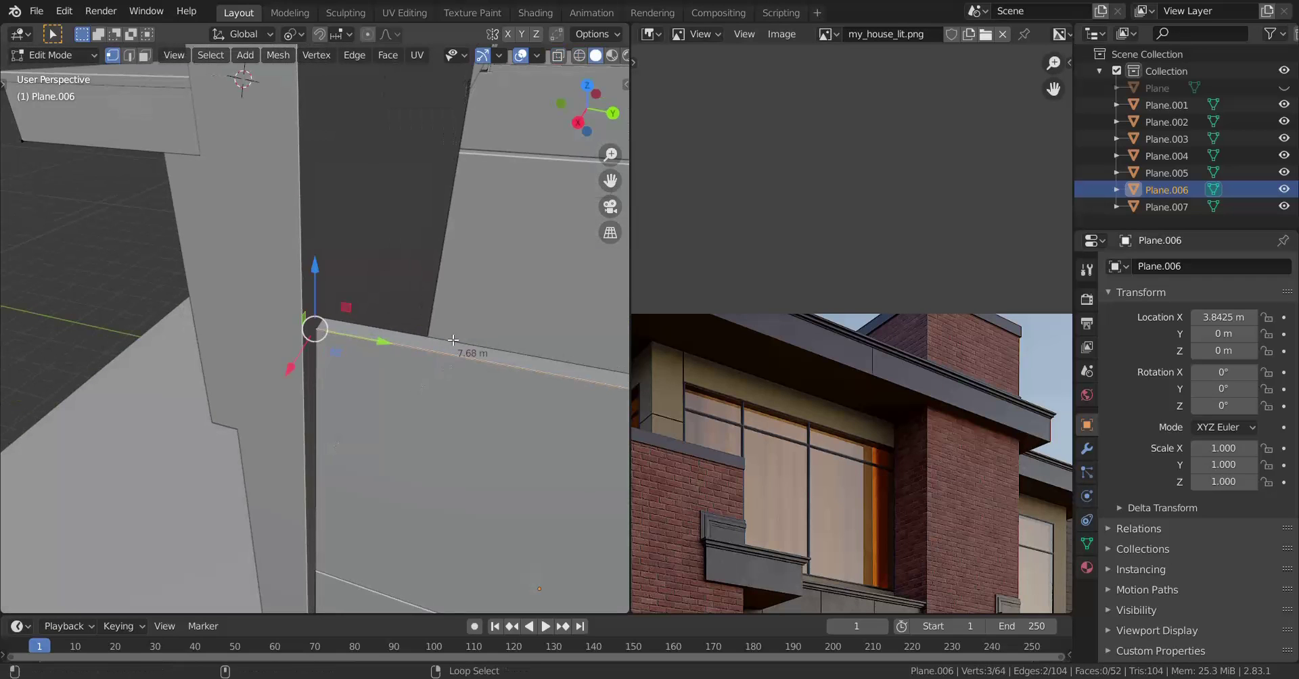
# Extend the selection to the top edges of the fascia boards along the rear wall and both side walls.
pyautogui.keyDown('alt'); pyautogui.keyDown('shift'); pyautogui.rightClick(453, 342); pyautogui.keyUp('shift'); pyautogui.keyUp('alt')
pyautogui.scroll(-10, 389, 400)
pyautogui.moveTo(388, 400)
pyautogui.mouseDown(button='middle')
pyautogui.moveTo(417, 399)
pyautogui.moveTo(435, 351)
pyautogui.mouseUp(button='middle')
pyautogui.hotkey('shift', 'z')
pyautogui.scroll(4, 466, 371)
pyautogui.keyDown('shift'); pyautogui.moveTo(447, 391); pyautogui.dragTo(277, 446, button='middle'); pyautogui.keyUp('shift')
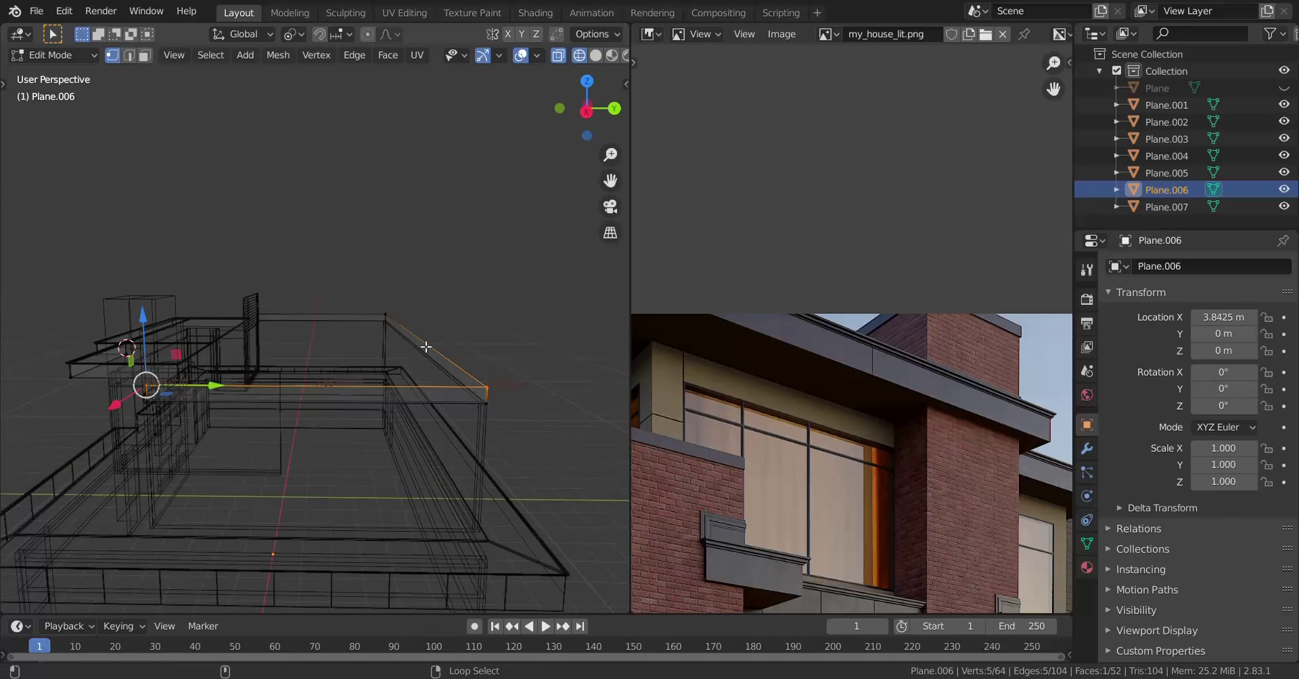
pyautogui.moveTo(444, 337)
pyautogui.mouseDown(button='middle')
pyautogui.moveTo(81, 453)
pyautogui.moveTo(118, 480)
pyautogui.moveTo(57, 480)
pyautogui.mouseUp(button='middle')
pyautogui.scroll(4, 507, 402)
pyautogui.keyDown('shift'); pyautogui.moveTo(507, 403); pyautogui.dragTo(333, 449, button='middle'); pyautogui.keyUp('shift')
pyautogui.press('z')
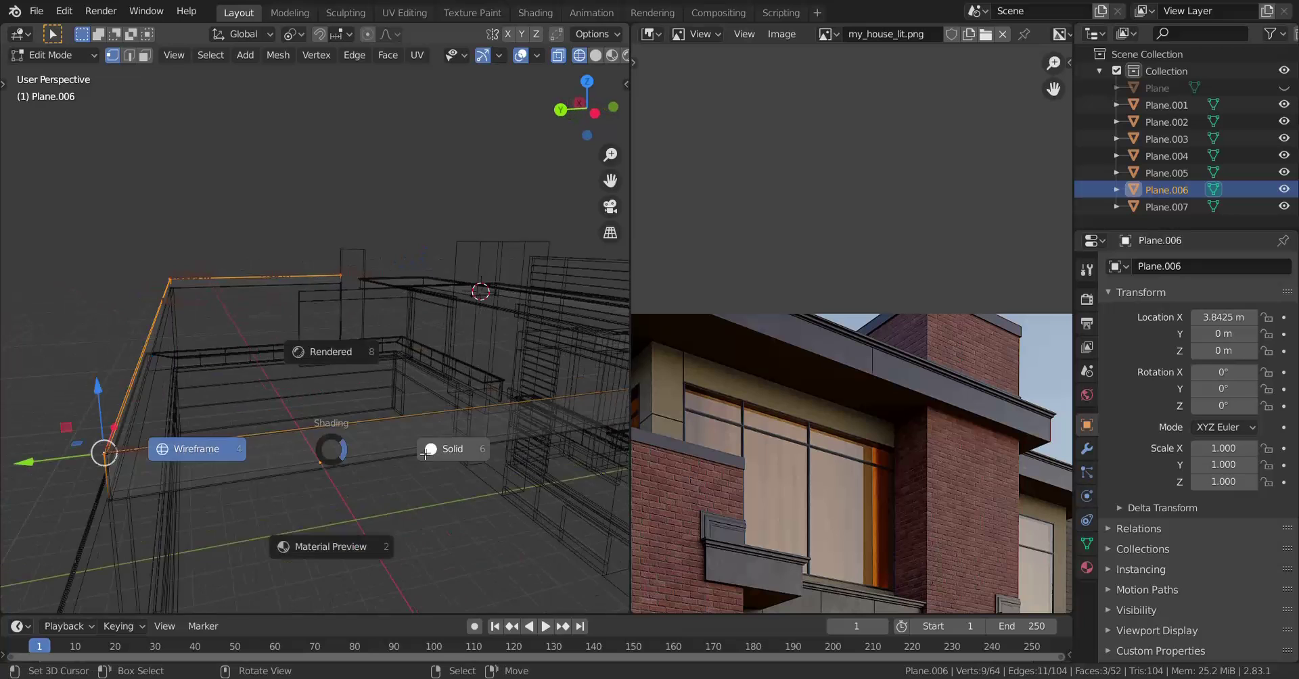
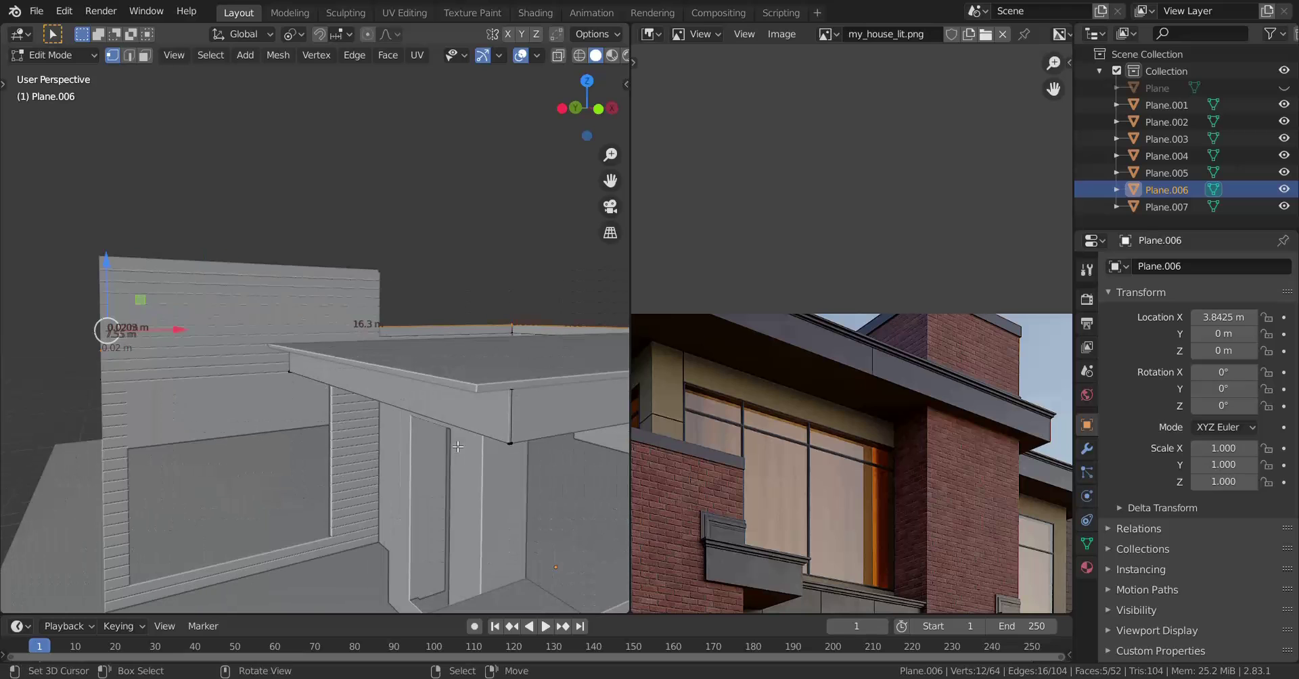
pyautogui.scroll(-4, 461, 446)
pyautogui.moveTo(405, 417); pyautogui.dragTo(421, 416, button='middle')
# Open the fascia boards and the upper roof's stepped trim together in Edit Mode.
pyautogui.press('Tab')
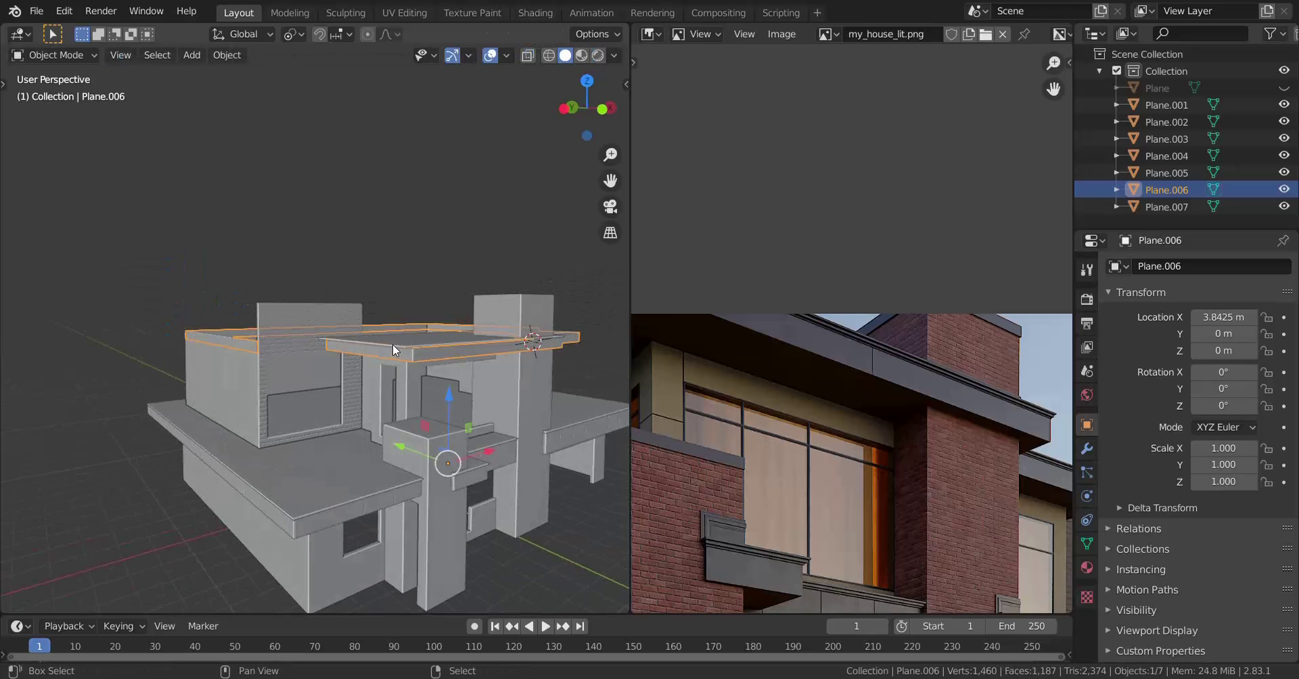
pyautogui.keyDown('shift'); pyautogui.click(396, 355); pyautogui.keyUp('shift')
pyautogui.scroll(4, 419, 362)
pyautogui.scroll(3, 473, 372)
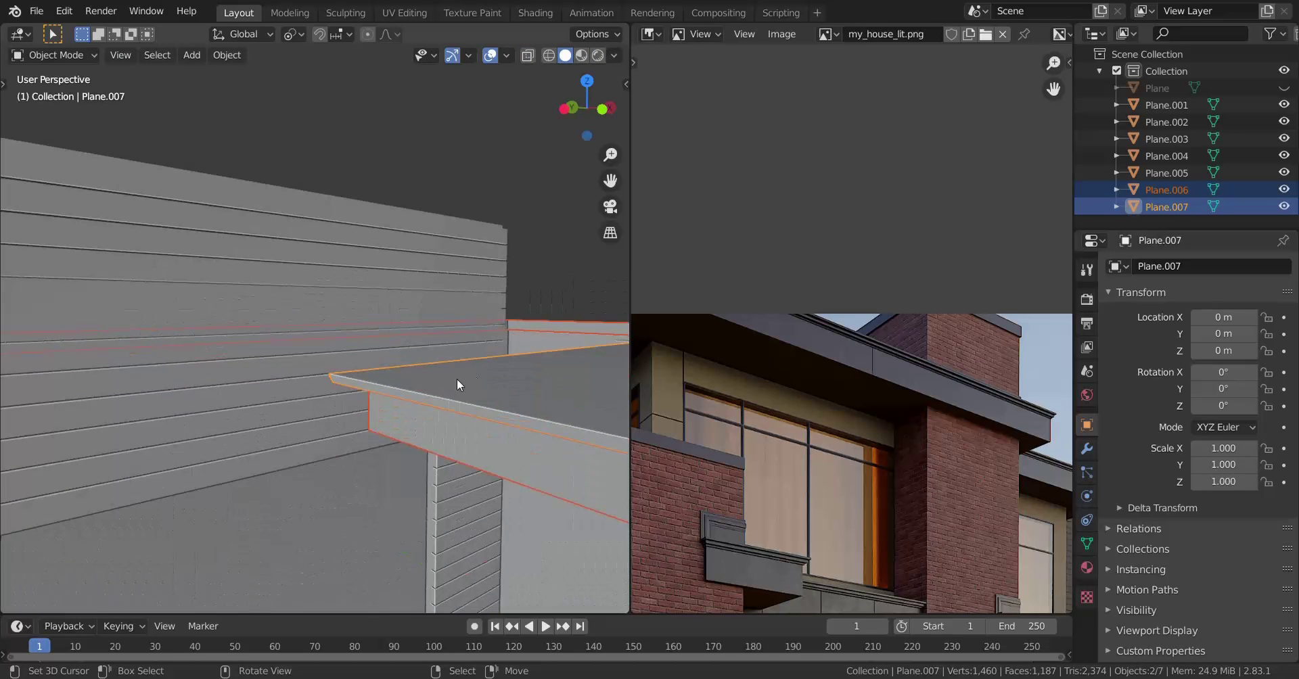
pyautogui.press('Tab')
# Deselect the upper roof slab's vertices, keeping only the top vertices of the three wall boards selected.
pyautogui.keyDown('shift'); pyautogui.moveTo(336, 403); pyautogui.dragTo(447, 451, button='middle'); pyautogui.keyUp('shift')
pyautogui.scroll(-4, 423, 396)
pyautogui.scroll(4, 422, 413)
pyautogui.keyDown('shift'); pyautogui.moveTo(403, 403); pyautogui.dragTo(417, 262, button='middle'); pyautogui.keyUp('shift')
pyautogui.scroll(-6, 338, 360)
pyautogui.hotkey('alt', 'z')
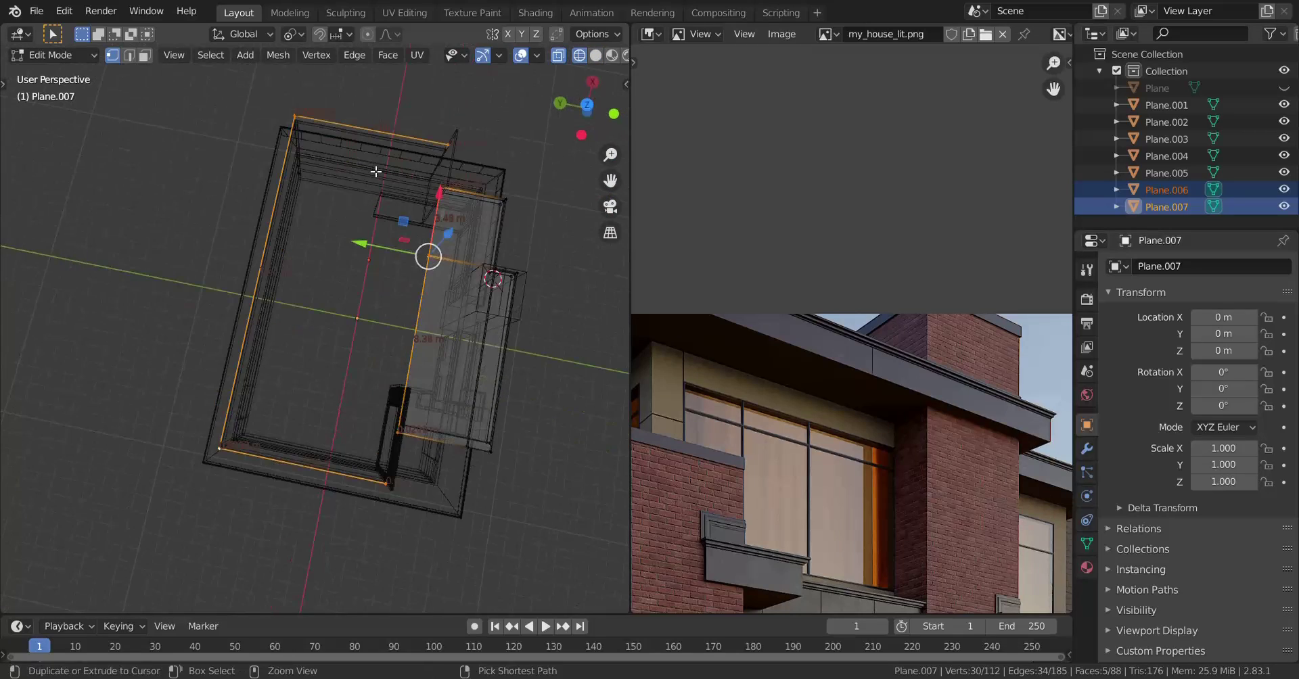
pyautogui.moveTo(376, 172); pyautogui.dragTo(557, 469)
pyautogui.moveTo(557, 470); pyautogui.dragTo(399, 353, button='middle')
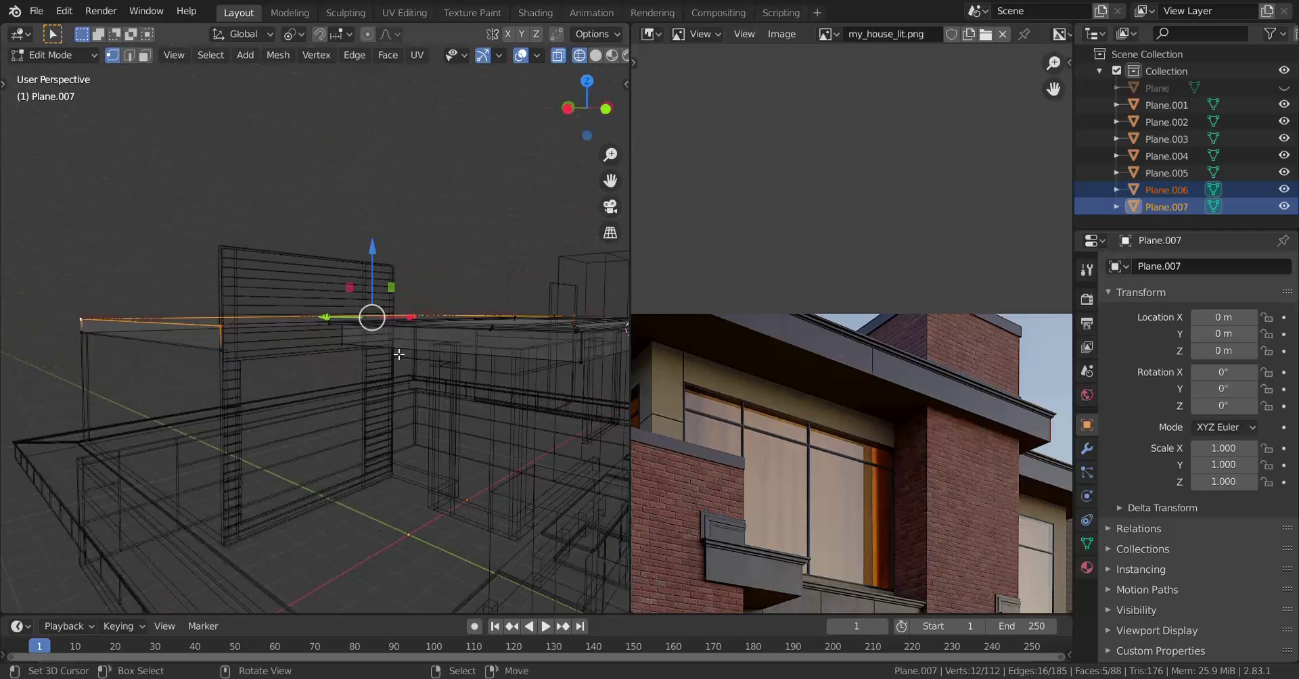
pyautogui.press('z')
pyautogui.click(555, 381)
pyautogui.scroll(8, 479, 381)
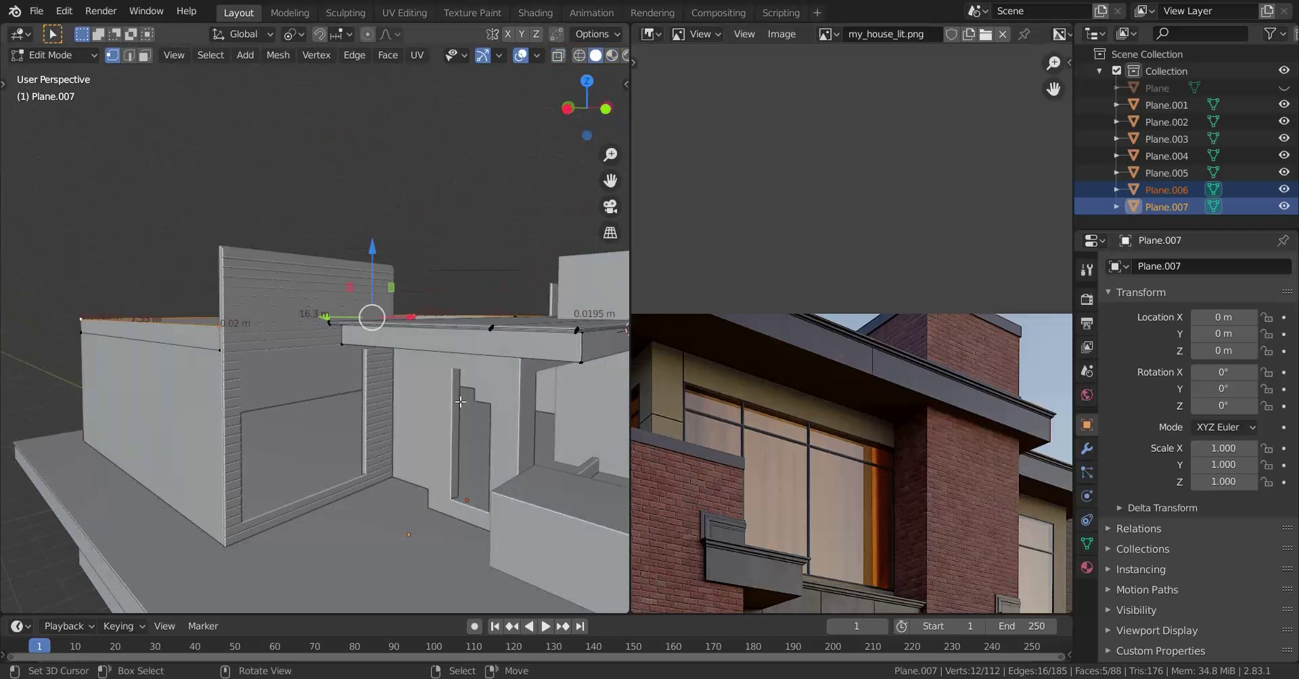
# Add the stepped trim's top corner vertex to the selection and flatten everything to its height by scaling Z to 0.
pyautogui.keyDown('shift'); pyautogui.moveTo(420, 415); pyautogui.dragTo(408, 402, button='middle'); pyautogui.keyUp('shift')
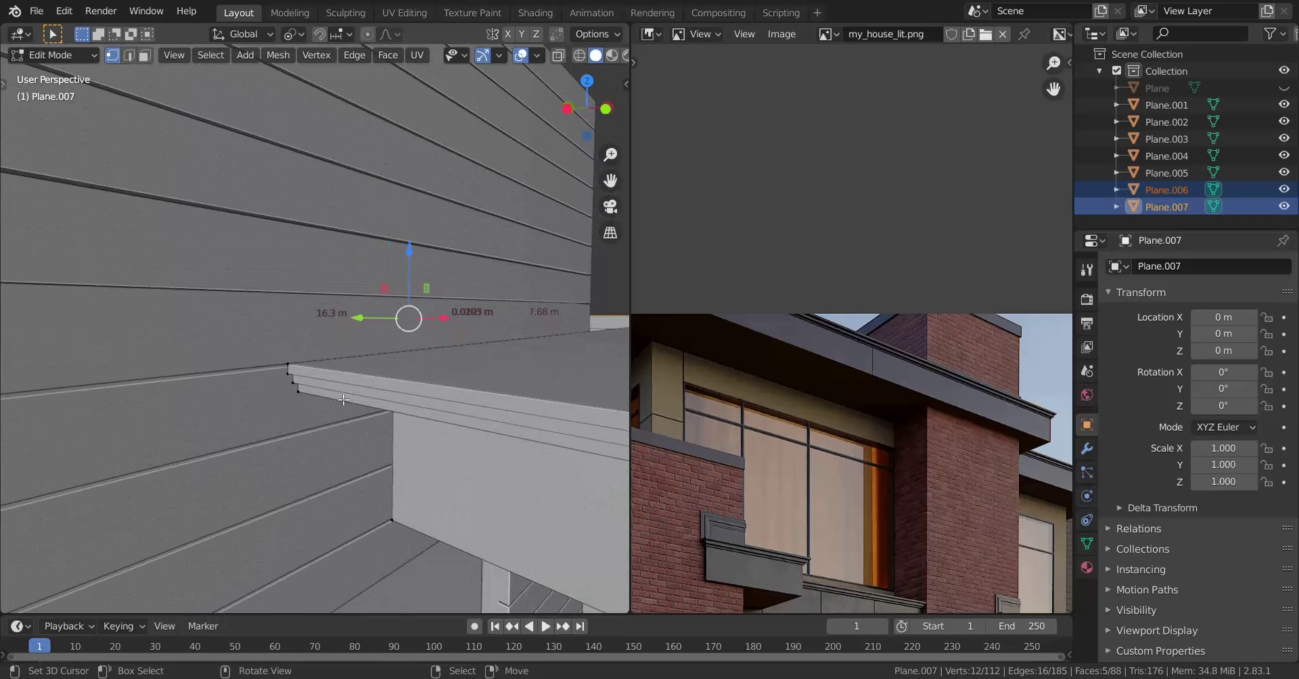
pyautogui.scroll(-5, 289, 363)
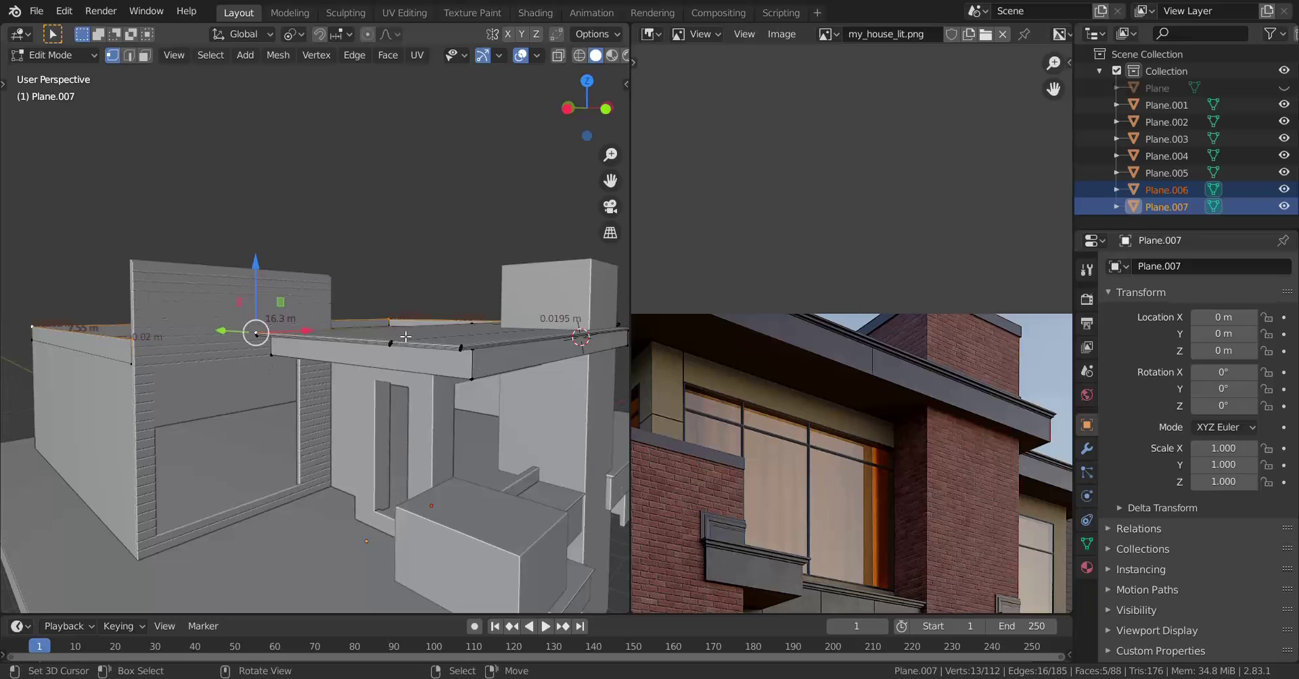
pyautogui.scroll(5, 379, 351)
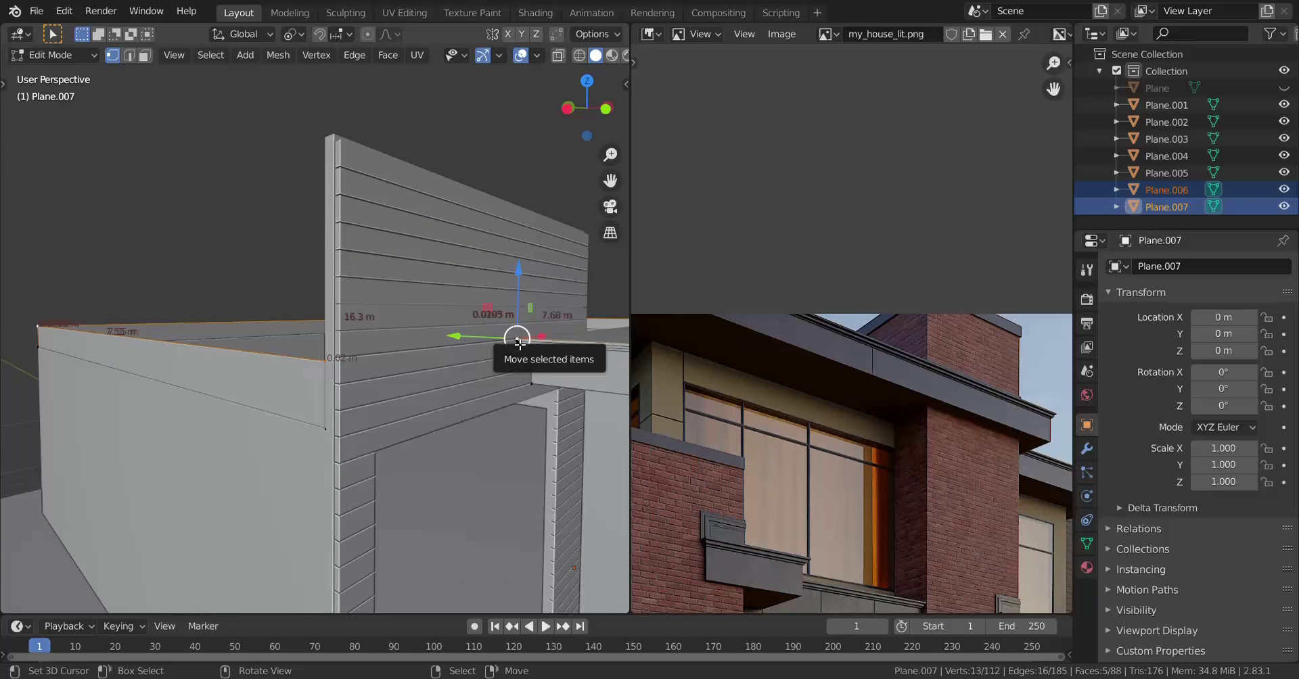
pyautogui.write('sz')
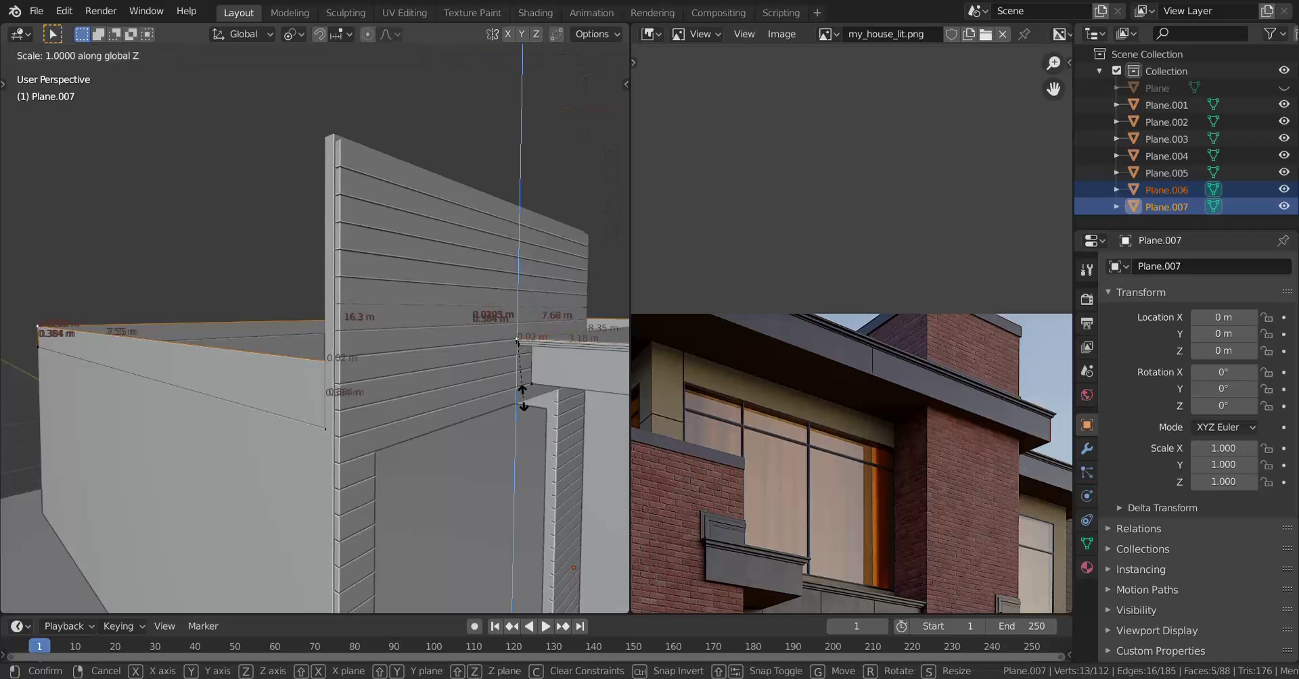
pyautogui.write('0')
pyautogui.press('Return')
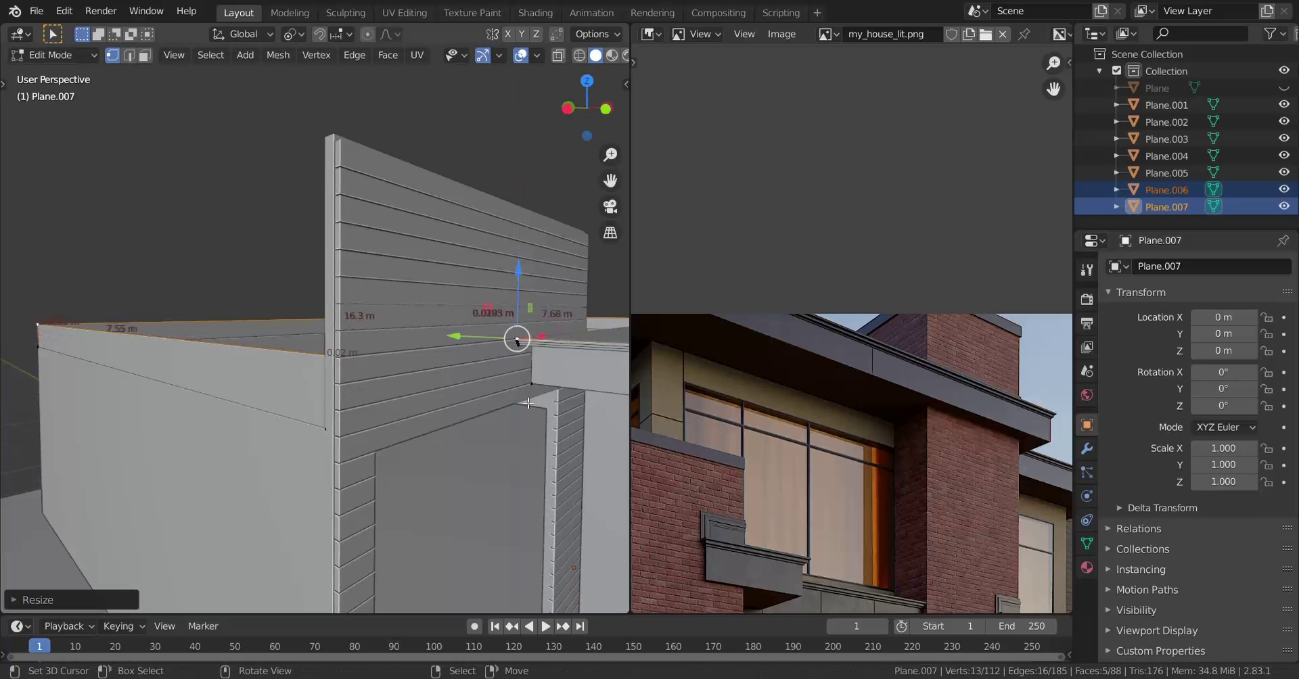
# Leave the joint editing and reopen only the fascia board object in Edit Mode.
pyautogui.scroll(-5, 372, 372)
pyautogui.press('Tab')
pyautogui.moveTo(354, 382); pyautogui.dragTo(425, 415, button='middle')
pyautogui.scroll(-4, 405, 436)
pyautogui.click(428, 456)
pyautogui.scroll(2, 335, 412)
pyautogui.press('Tab')
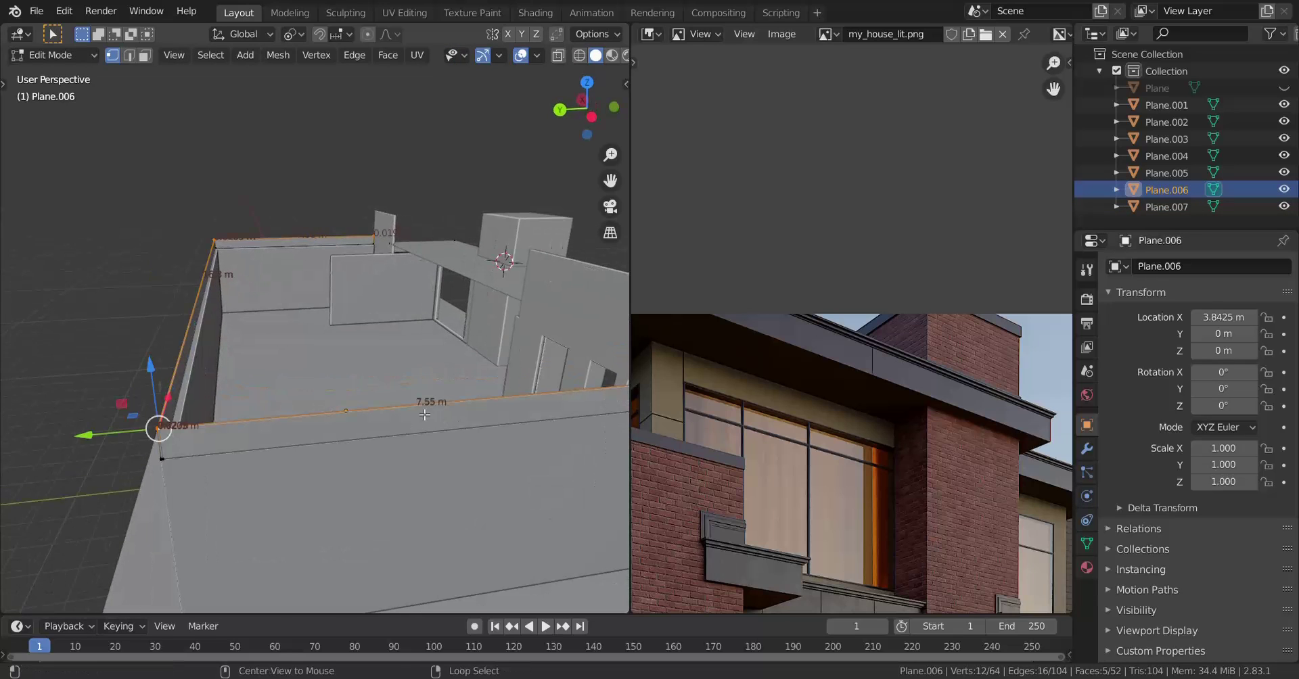
# Select the boards' top edge lines around the rear and side walls, duplicate them in place and fill them with one roof face.
pyautogui.keyDown('alt'); pyautogui.click(425, 415); pyautogui.keyUp('alt')
pyautogui.moveTo(177, 357); pyautogui.dragTo(201, 362, button='middle')
pyautogui.scroll(2, 202, 362)
pyautogui.keyDown('shift'); pyautogui.moveTo(201, 362); pyautogui.dragTo(165, 415, button='middle'); pyautogui.keyUp('shift')
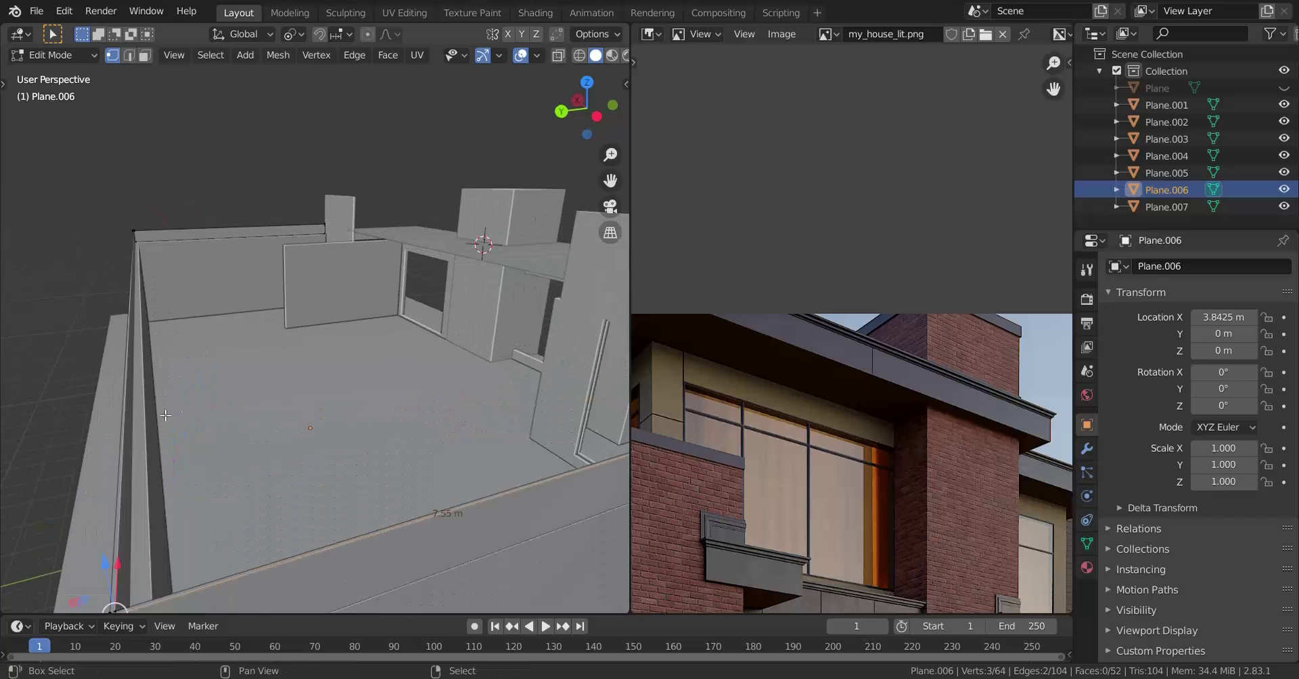
pyautogui.moveTo(72, 451); pyautogui.dragTo(385, 372, button='middle')
pyautogui.keyDown('alt'); pyautogui.keyDown('shift'); pyautogui.rightClick(313, 490); pyautogui.keyUp('shift'); pyautogui.keyUp('alt')
pyautogui.scroll(-4, 313, 490)
pyautogui.moveTo(420, 440); pyautogui.dragTo(419, 470, button='middle')
pyautogui.hotkey('shift', 'd')
pyautogui.rightClick(373, 393)
pyautogui.press('f')
pyautogui.scroll(3, 281, 453)
pyautogui.moveTo(274, 463); pyautogui.dragTo(338, 439, button='middle')
pyautogui.scroll(-3, 284, 409)
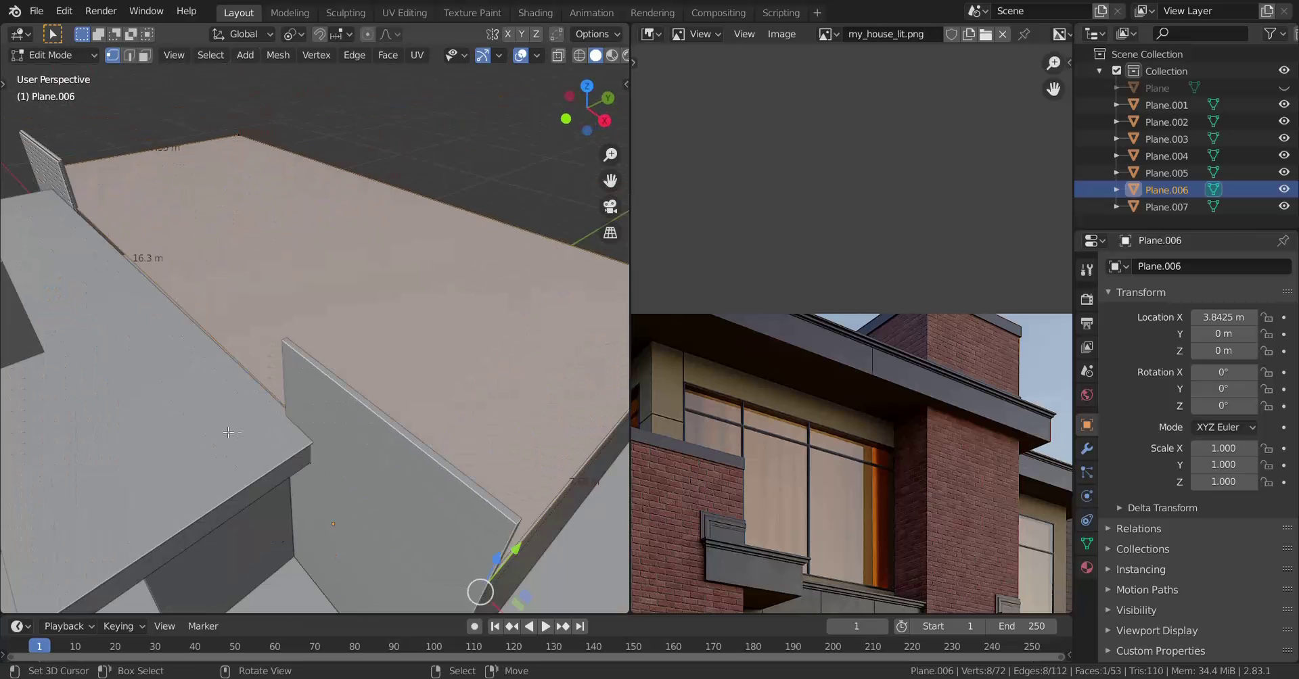
pyautogui.moveTo(218, 360); pyautogui.dragTo(195, 368, button='middle')
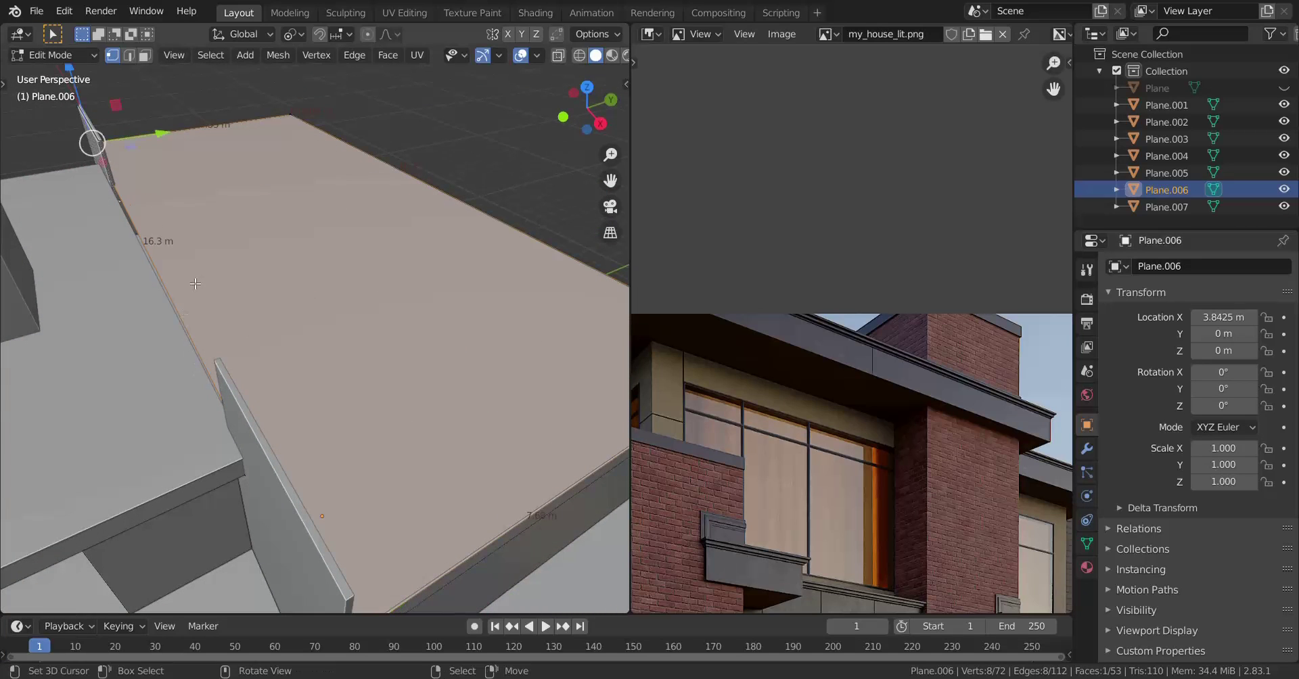
pyautogui.hotkey('shift', 'z')
pyautogui.click(256, 512)
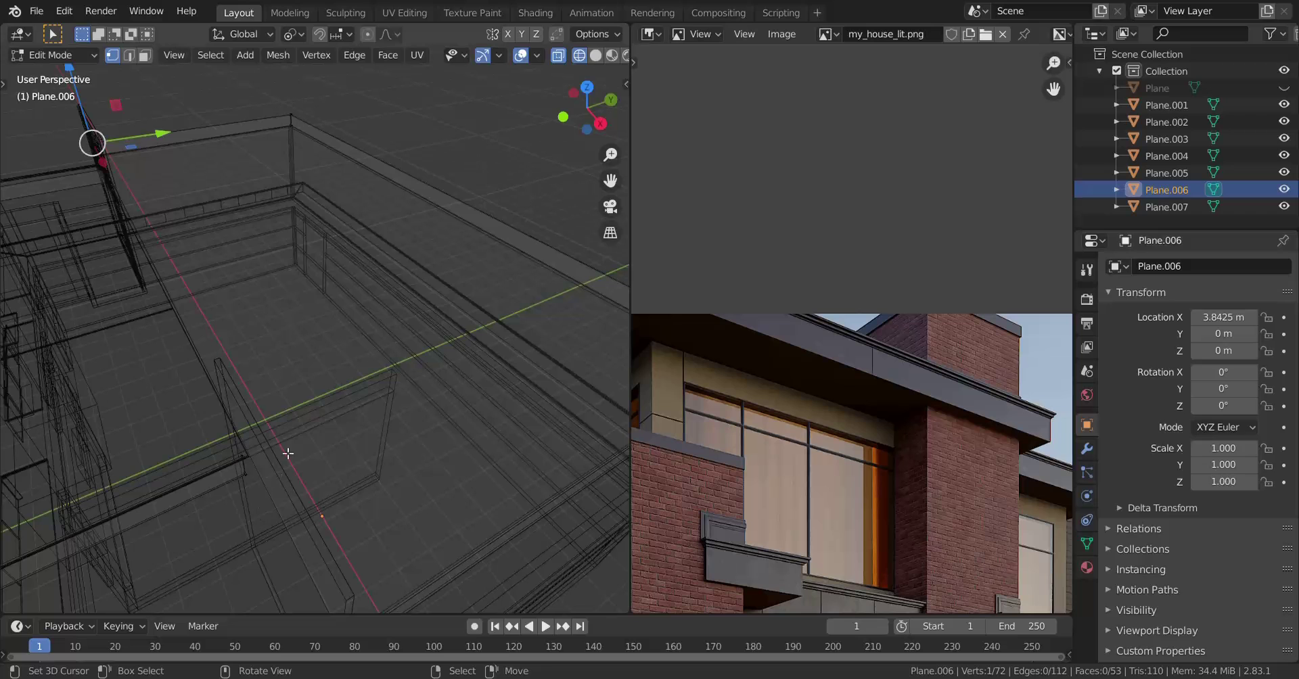
pyautogui.press('z')
pyautogui.click(392, 434)
pyautogui.moveTo(347, 434)
pyautogui.mouseDown(button='middle')
pyautogui.moveTo(206, 420)
pyautogui.moveTo(209, 481)
pyautogui.mouseUp(button='middle')
pyautogui.scroll(1, 205, 420)
pyautogui.hotkey('ctrl', 'z')
pyautogui.scroll(-5, 205, 421)
pyautogui.press('z')
pyautogui.click(301, 398)
pyautogui.scroll(-3, 333, 264)
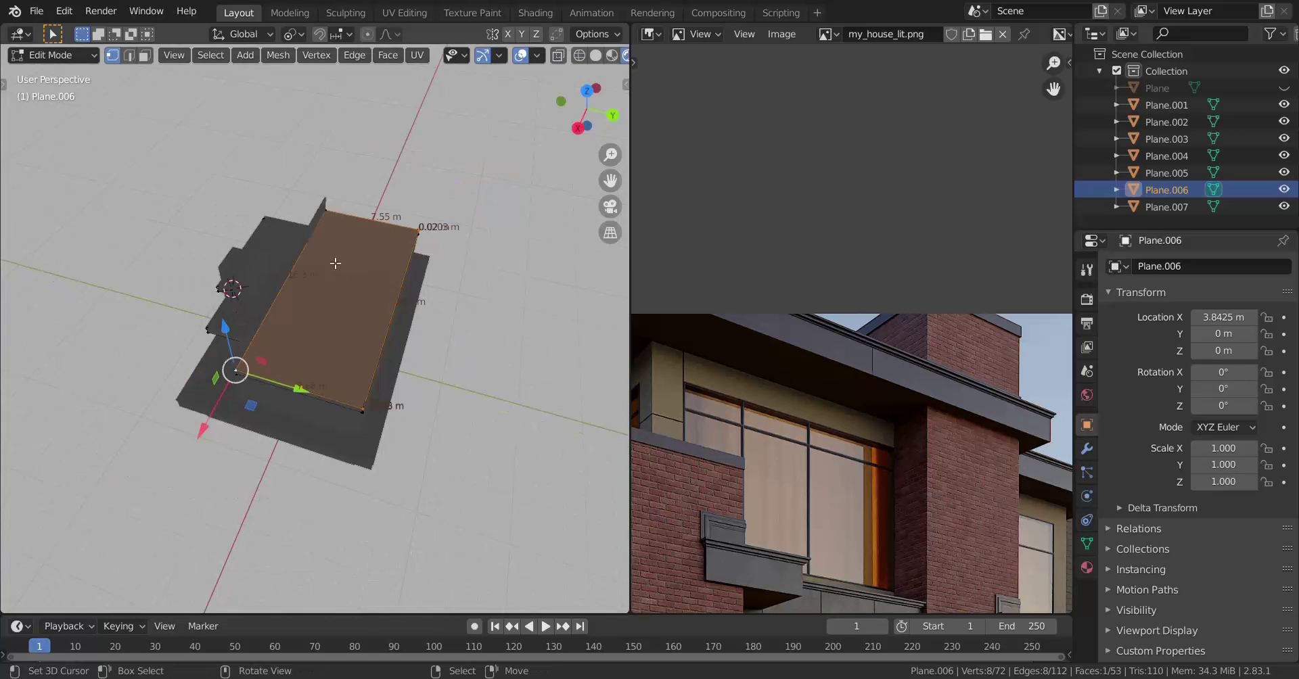
# Keep only the new roof face's long edge beside the upper roof slab selected and move it along Y toward the slab.
pyautogui.hotkey('shift', 'z')
pyautogui.scroll(1, 368, 345)
pyautogui.keyDown('ctrl'); pyautogui.moveTo(377, 125); pyautogui.dragTo(624, 653); pyautogui.keyUp('ctrl')
pyautogui.keyDown('ctrl'); pyautogui.moveTo(360, 371); pyautogui.dragTo(382, 429); pyautogui.keyUp('ctrl')
pyautogui.scroll(3, 318, 524)
pyautogui.moveTo(318, 525); pyautogui.dragTo(420, 493, button='middle')
pyautogui.hotkey('shift', 'z')
pyautogui.scroll(3, 374, 449)
pyautogui.scroll(2, 318, 457)
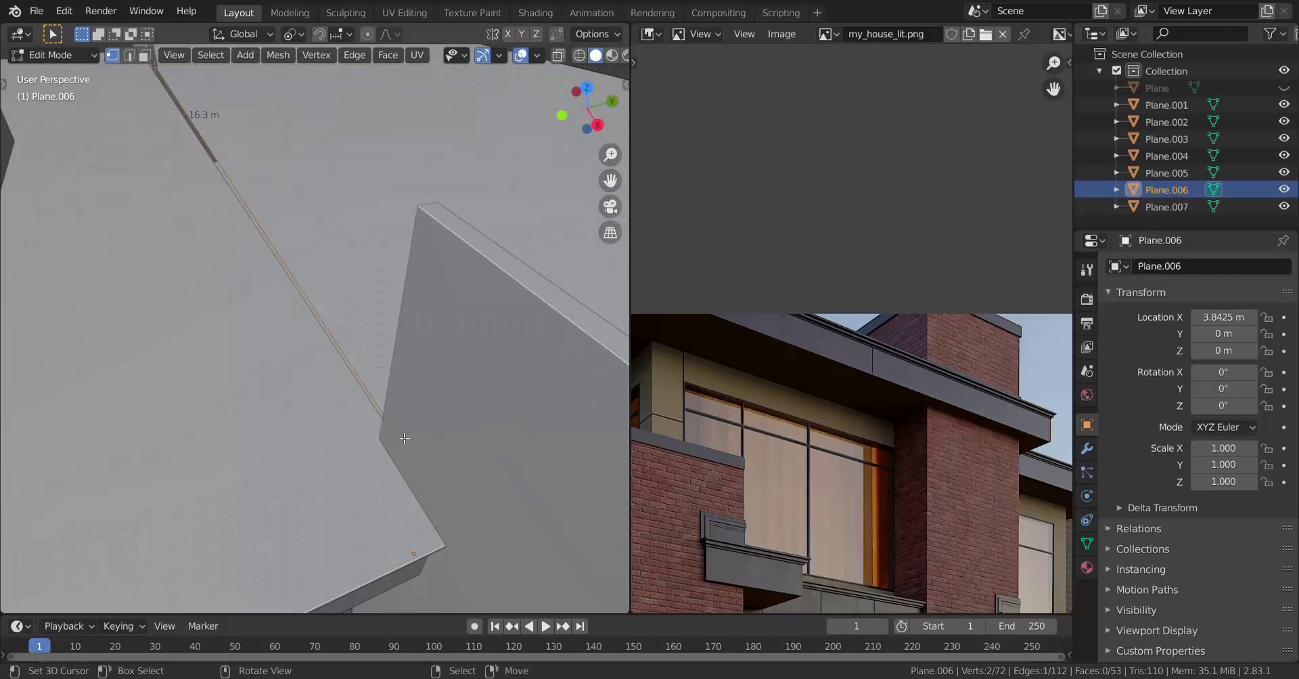
pyautogui.press('g')
pyautogui.press('y')
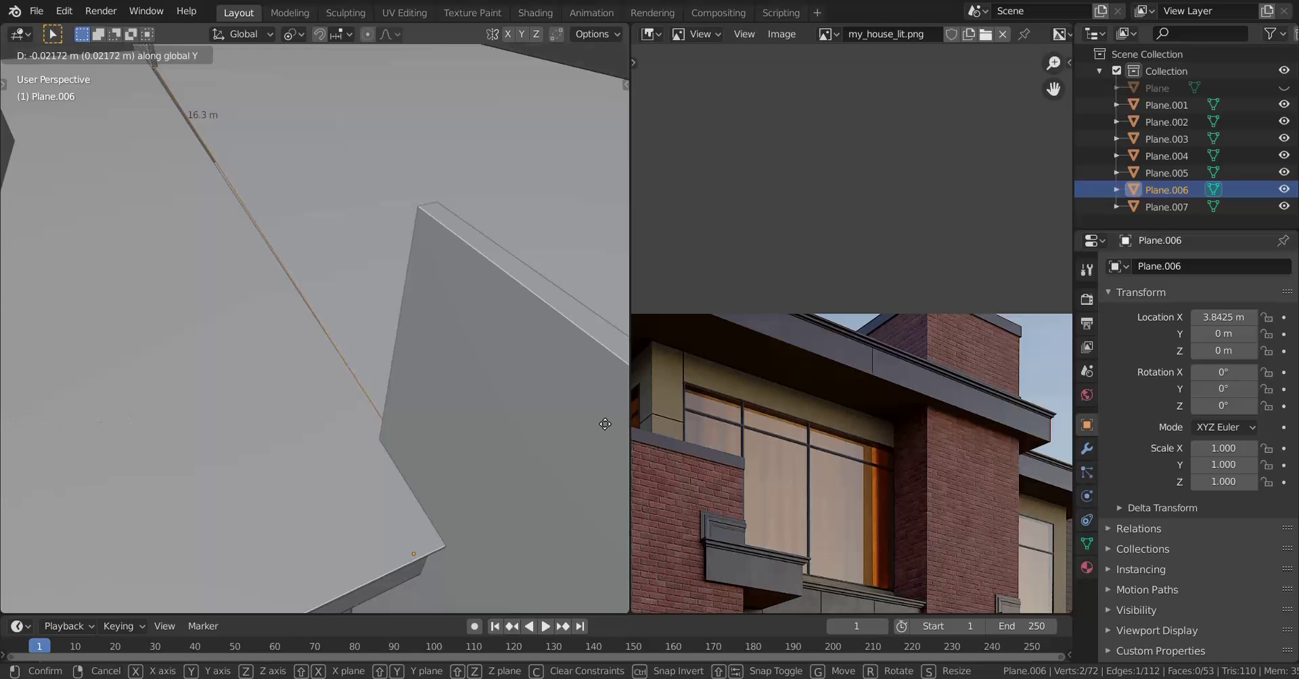
pyautogui.click(125, 367)
# Straighten the selected long roof edge by scaling it to 0 along Y.
pyautogui.scroll(-6, 125, 368)
pyautogui.moveTo(455, 466); pyautogui.dragTo(419, 478, button='middle')
pyautogui.write('sy')
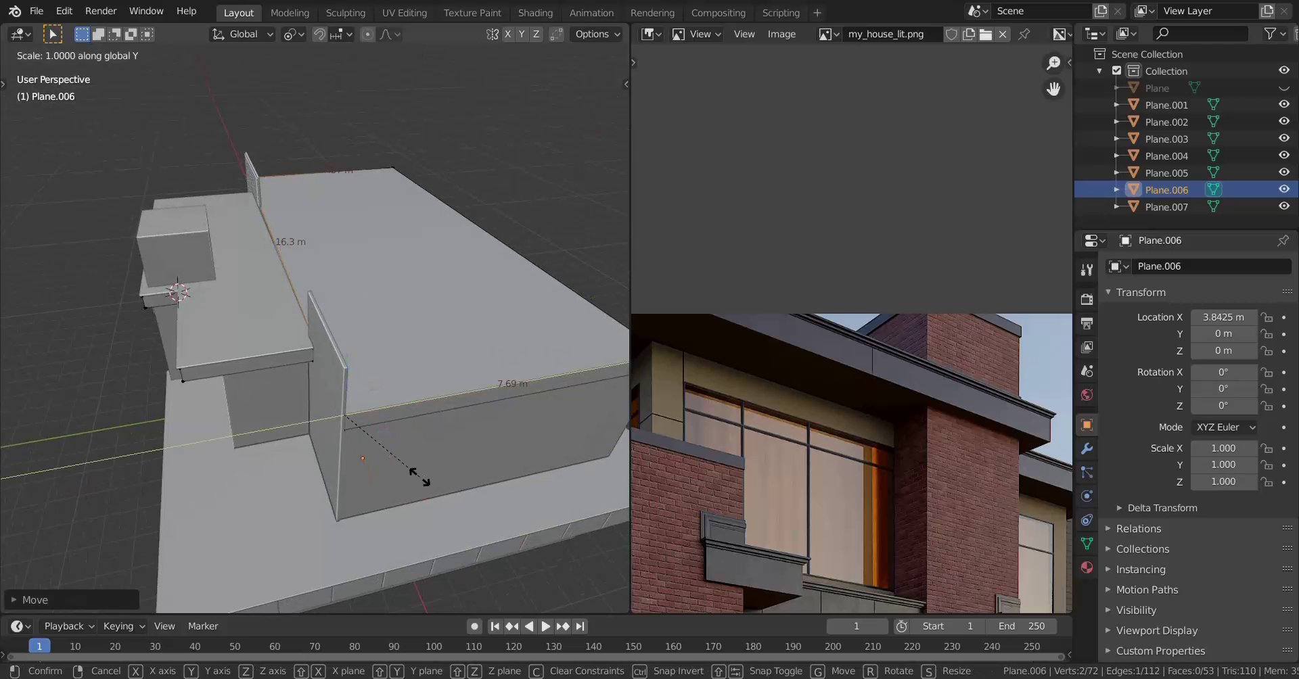
pyautogui.write('0')
pyautogui.press('Return')
# Shift the straightened roof edge along Y to meet the adjoining slab's edge, then leave Edit Mode with everything deselected.
pyautogui.scroll(5, 424, 481)
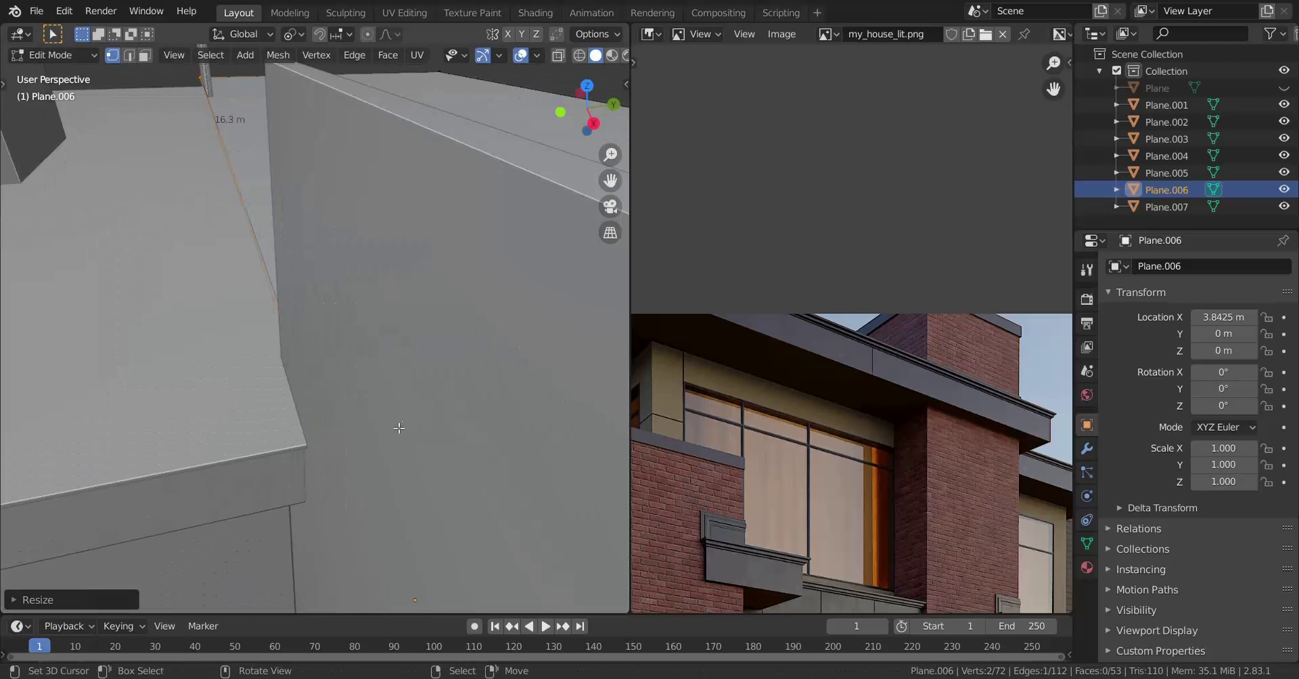
pyautogui.scroll(4, 487, 449)
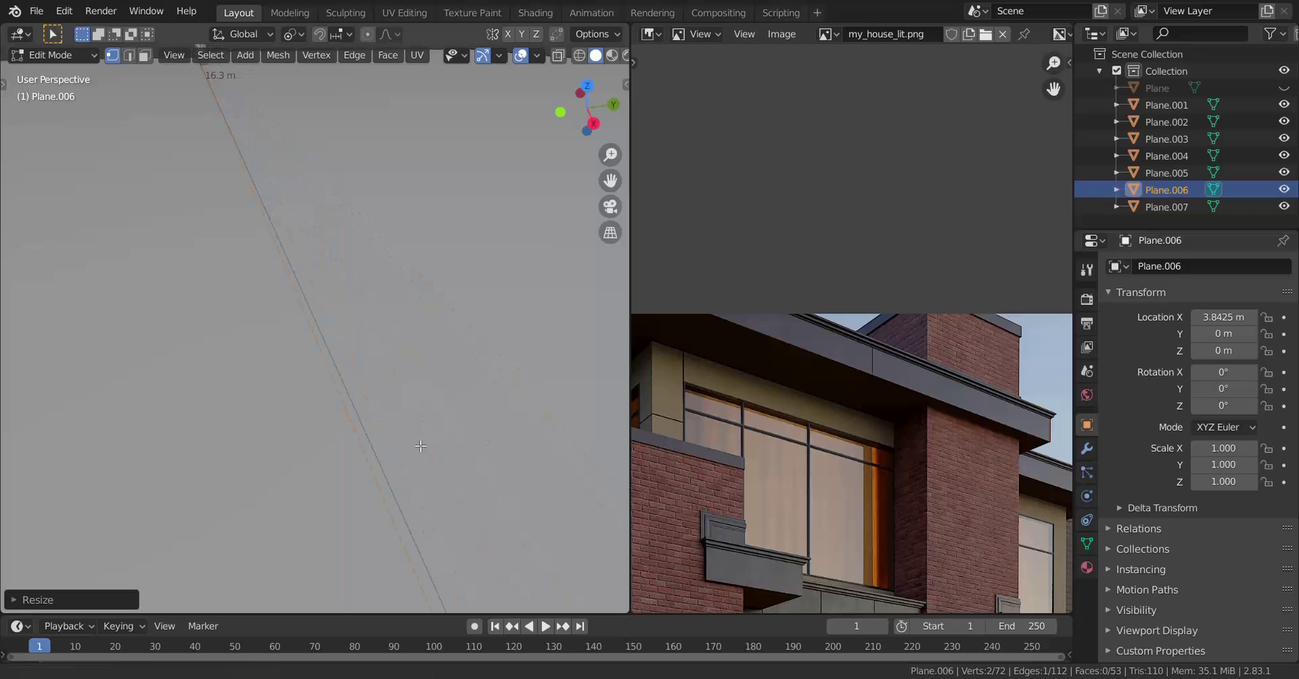
pyautogui.press('g')
pyautogui.press('y')
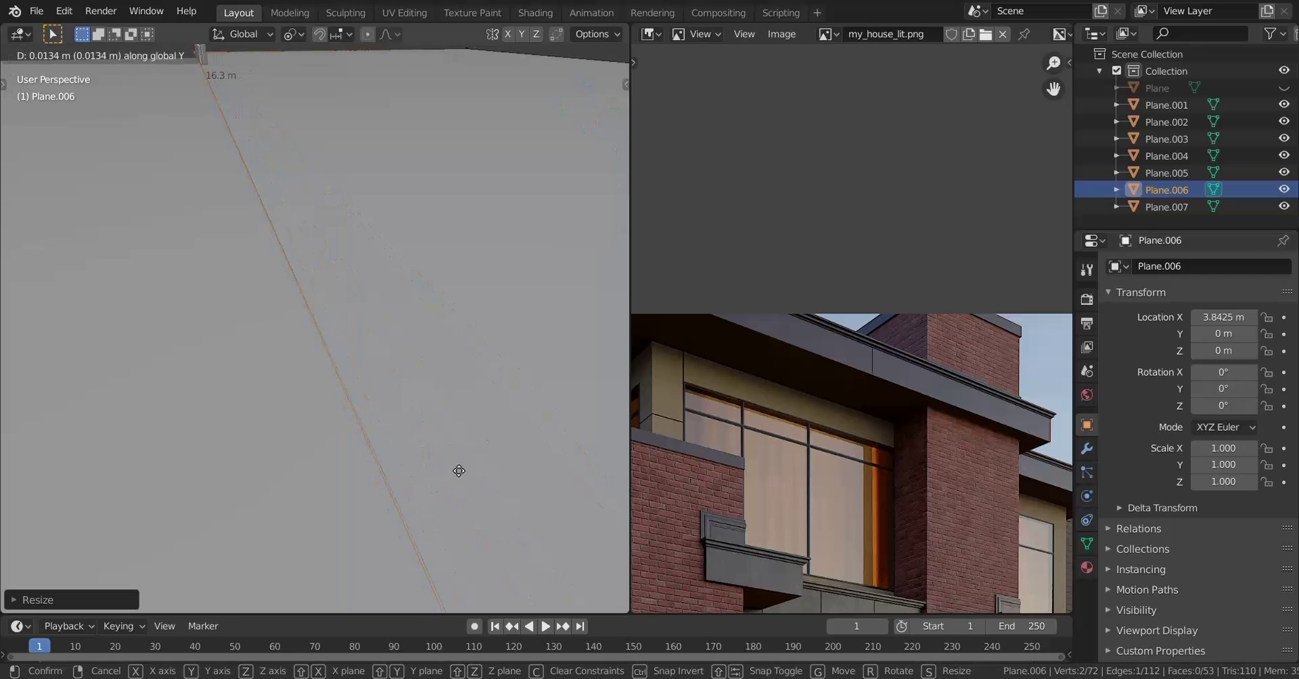
pyautogui.click(451, 422)
pyautogui.scroll(-6, 452, 422)
pyautogui.moveTo(318, 412); pyautogui.dragTo(541, 413, button='middle')
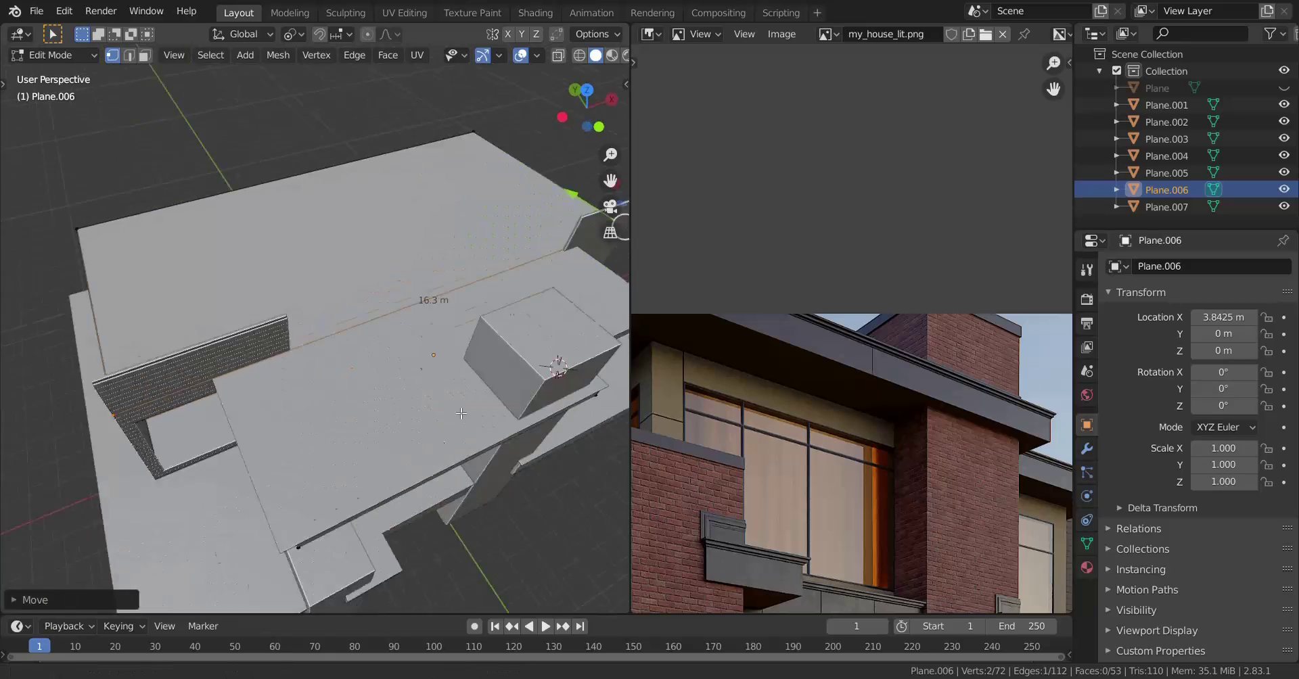
pyautogui.keyDown('shift'); pyautogui.moveTo(318, 350); pyautogui.dragTo(361, 389, button='middle'); pyautogui.keyUp('shift')
pyautogui.press('Tab')
pyautogui.hotkey('alt', 'a')
# Examine the model's upper roof from the front and compare its overhanging corner and stepped trim with the reference photo.
pyautogui.scroll(-5, 359, 388)
pyautogui.moveTo(385, 437); pyautogui.dragTo(241, 460, button='middle')
pyautogui.scroll(4, 115, 421)
pyautogui.scroll(-2, 335, 395)
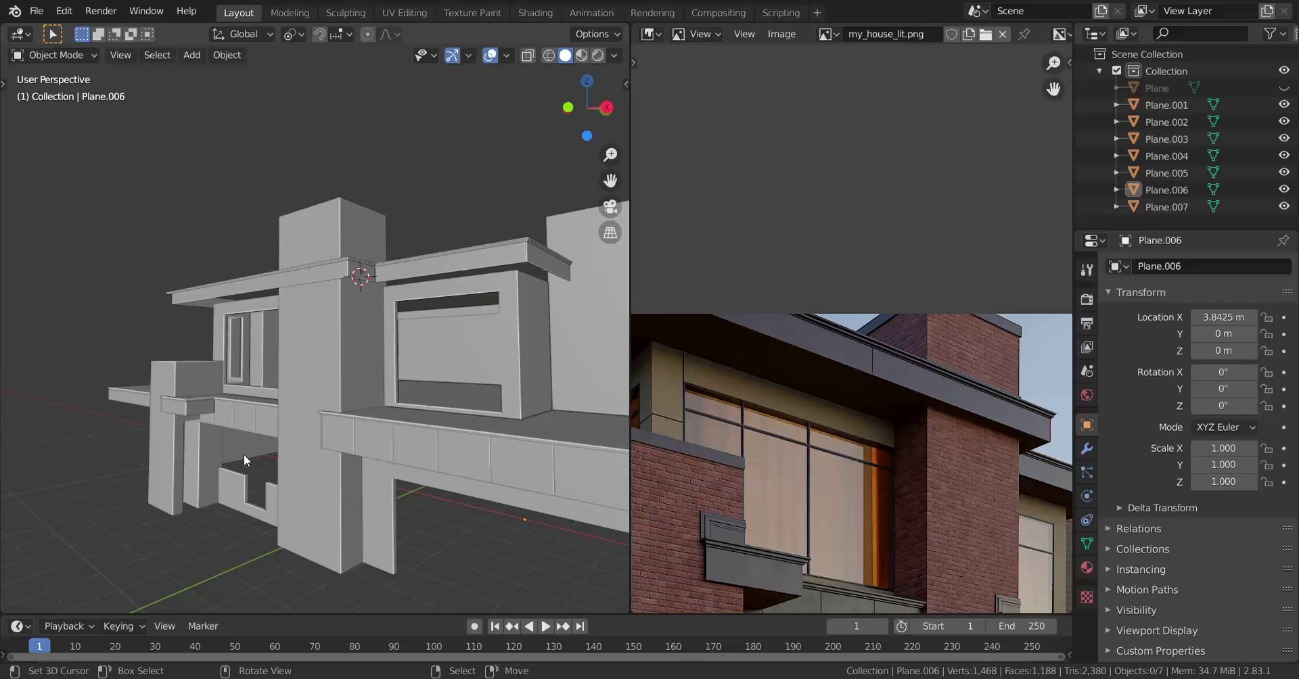
pyautogui.moveTo(735, 368); pyautogui.dragTo(950, 235, button='middle')
pyautogui.moveTo(265, 317); pyautogui.dragTo(351, 342, button='middle')
pyautogui.scroll(2, 352, 342)
pyautogui.keyDown('shift'); pyautogui.moveTo(218, 360); pyautogui.dragTo(295, 369, button='middle'); pyautogui.keyUp('shift')
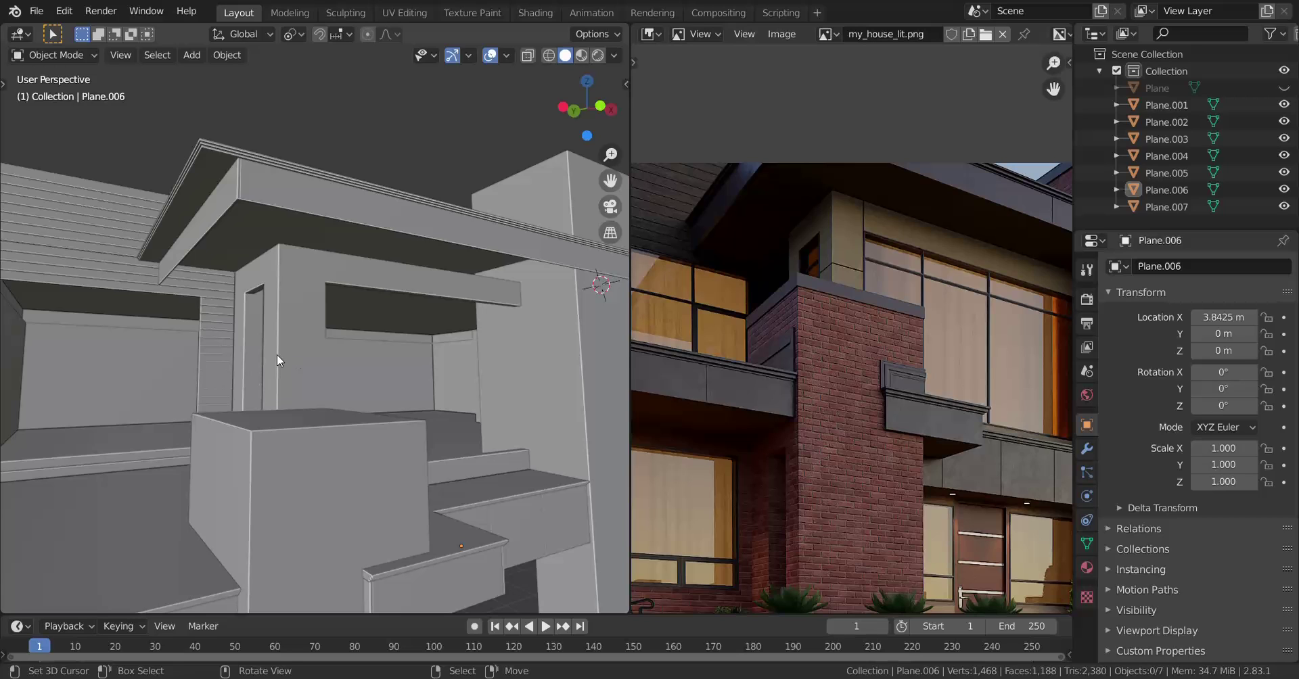
pyautogui.scroll(-2, 967, 400)
pyautogui.scroll(3, 874, 303)
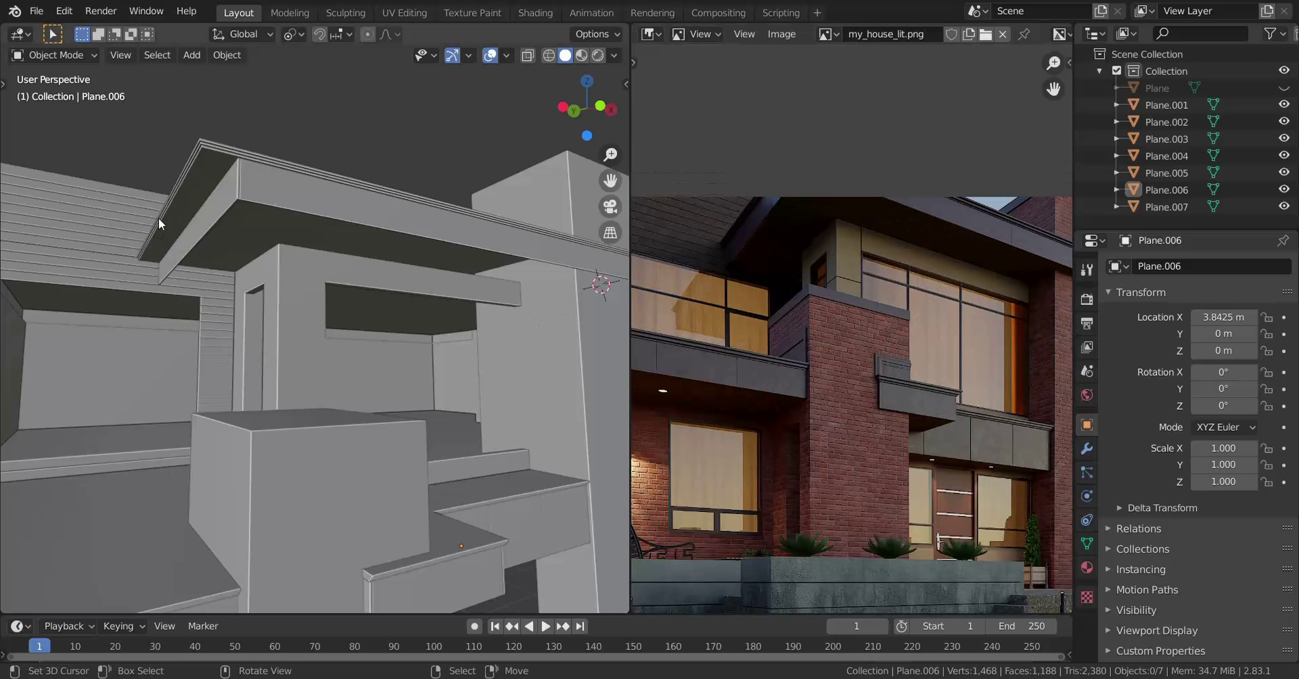
pyautogui.moveTo(158, 218); pyautogui.dragTo(293, 392, button='middle')
pyautogui.scroll(5, 350, 430)
pyautogui.moveTo(350, 431); pyautogui.dragTo(252, 413, button='middle')
pyautogui.moveTo(330, 412); pyautogui.dragTo(295, 415, button='middle')
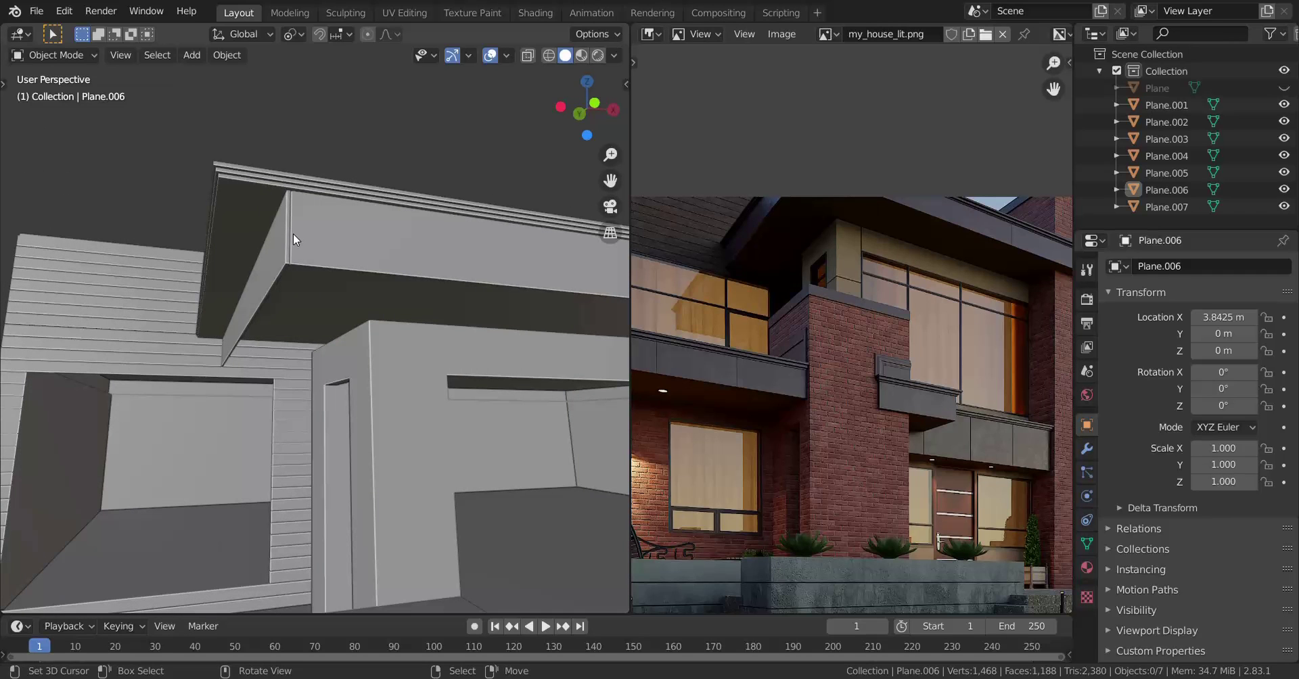
# Select the end vertices of the stepped roof trim in Edit Mode and move them inward toward the end of the fascia board.
pyautogui.click(221, 196)
pyautogui.press('Tab')
pyautogui.moveTo(259, 268); pyautogui.dragTo(209, 343, button='middle')
pyautogui.hotkey('shift', 'z')
pyautogui.moveTo(198, 321); pyautogui.dragTo(289, 509)
pyautogui.moveTo(290, 508); pyautogui.dragTo(262, 415, button='middle')
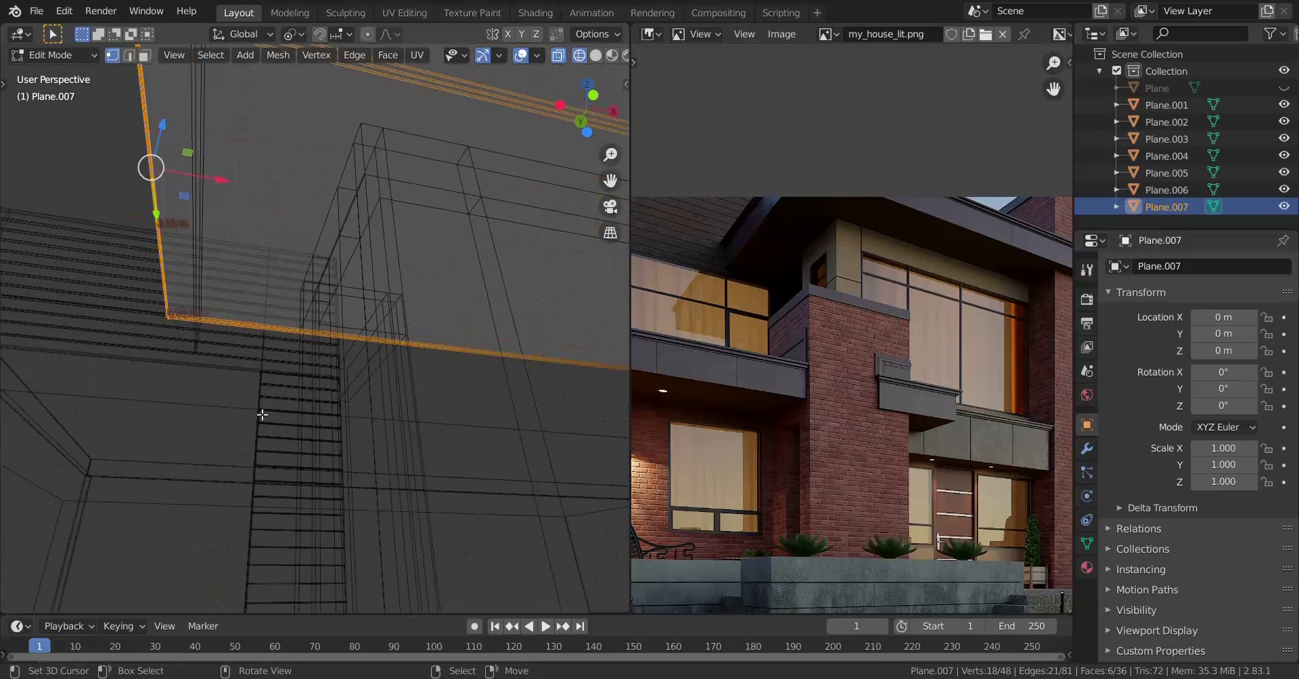
pyautogui.hotkey('shift', 'z')
pyautogui.moveTo(329, 298); pyautogui.dragTo(346, 324, button='middle')
pyautogui.press('g')
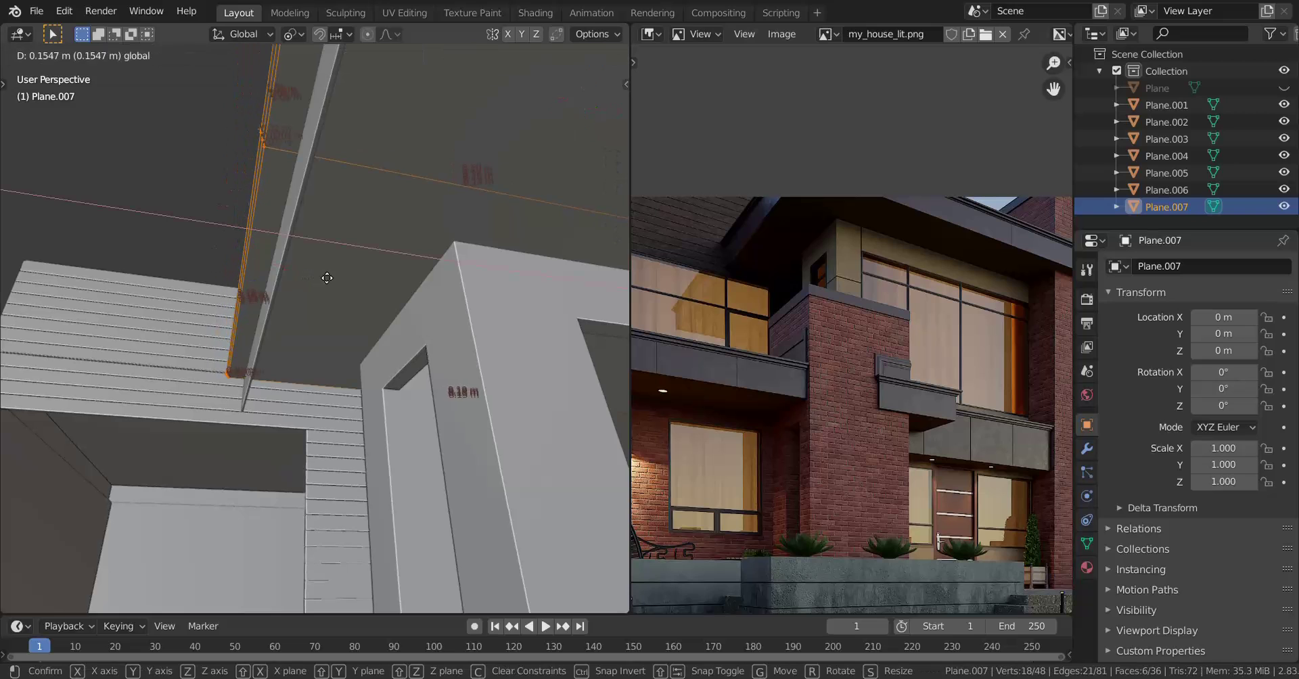
pyautogui.click(567, 244)
pyautogui.moveTo(352, 284); pyautogui.dragTo(486, 323, button='middle')
pyautogui.press('Tab')
# Examine the whole house model from the front and the side to review the adjusted roof trim.
pyautogui.scroll(-5, 366, 422)
pyautogui.scroll(-4, 410, 463)
pyautogui.scroll(5, 359, 473)
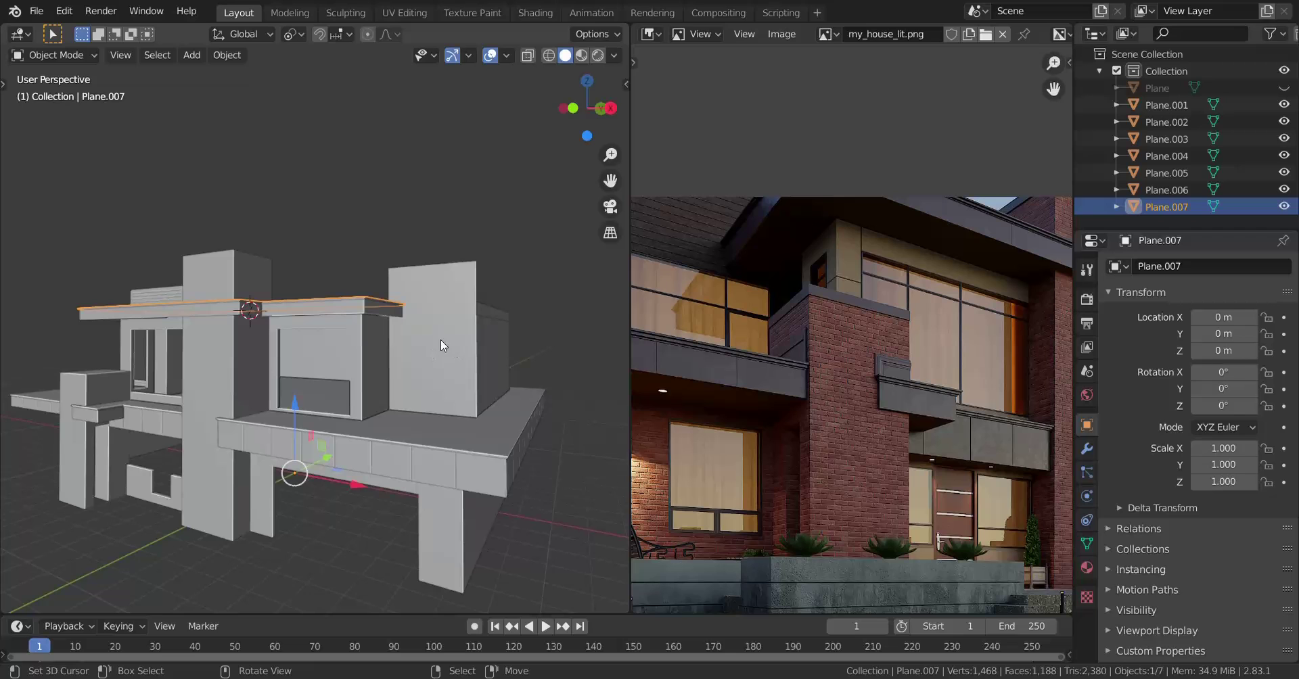
pyautogui.moveTo(334, 404); pyautogui.dragTo(386, 403, button='middle')
pyautogui.scroll(-3, 324, 400)
pyautogui.keyDown('shift'); pyautogui.moveTo(175, 399); pyautogui.dragTo(355, 391, button='middle'); pyautogui.keyUp('shift')
pyautogui.scroll(5, 254, 372)
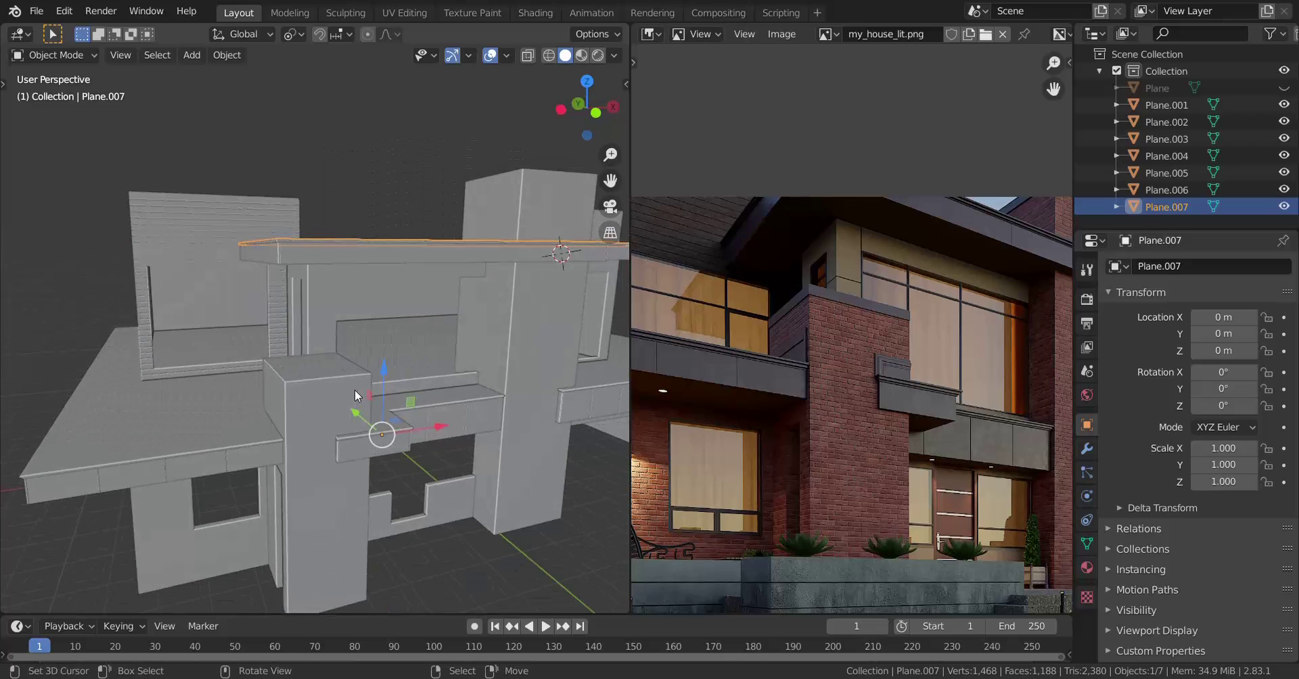